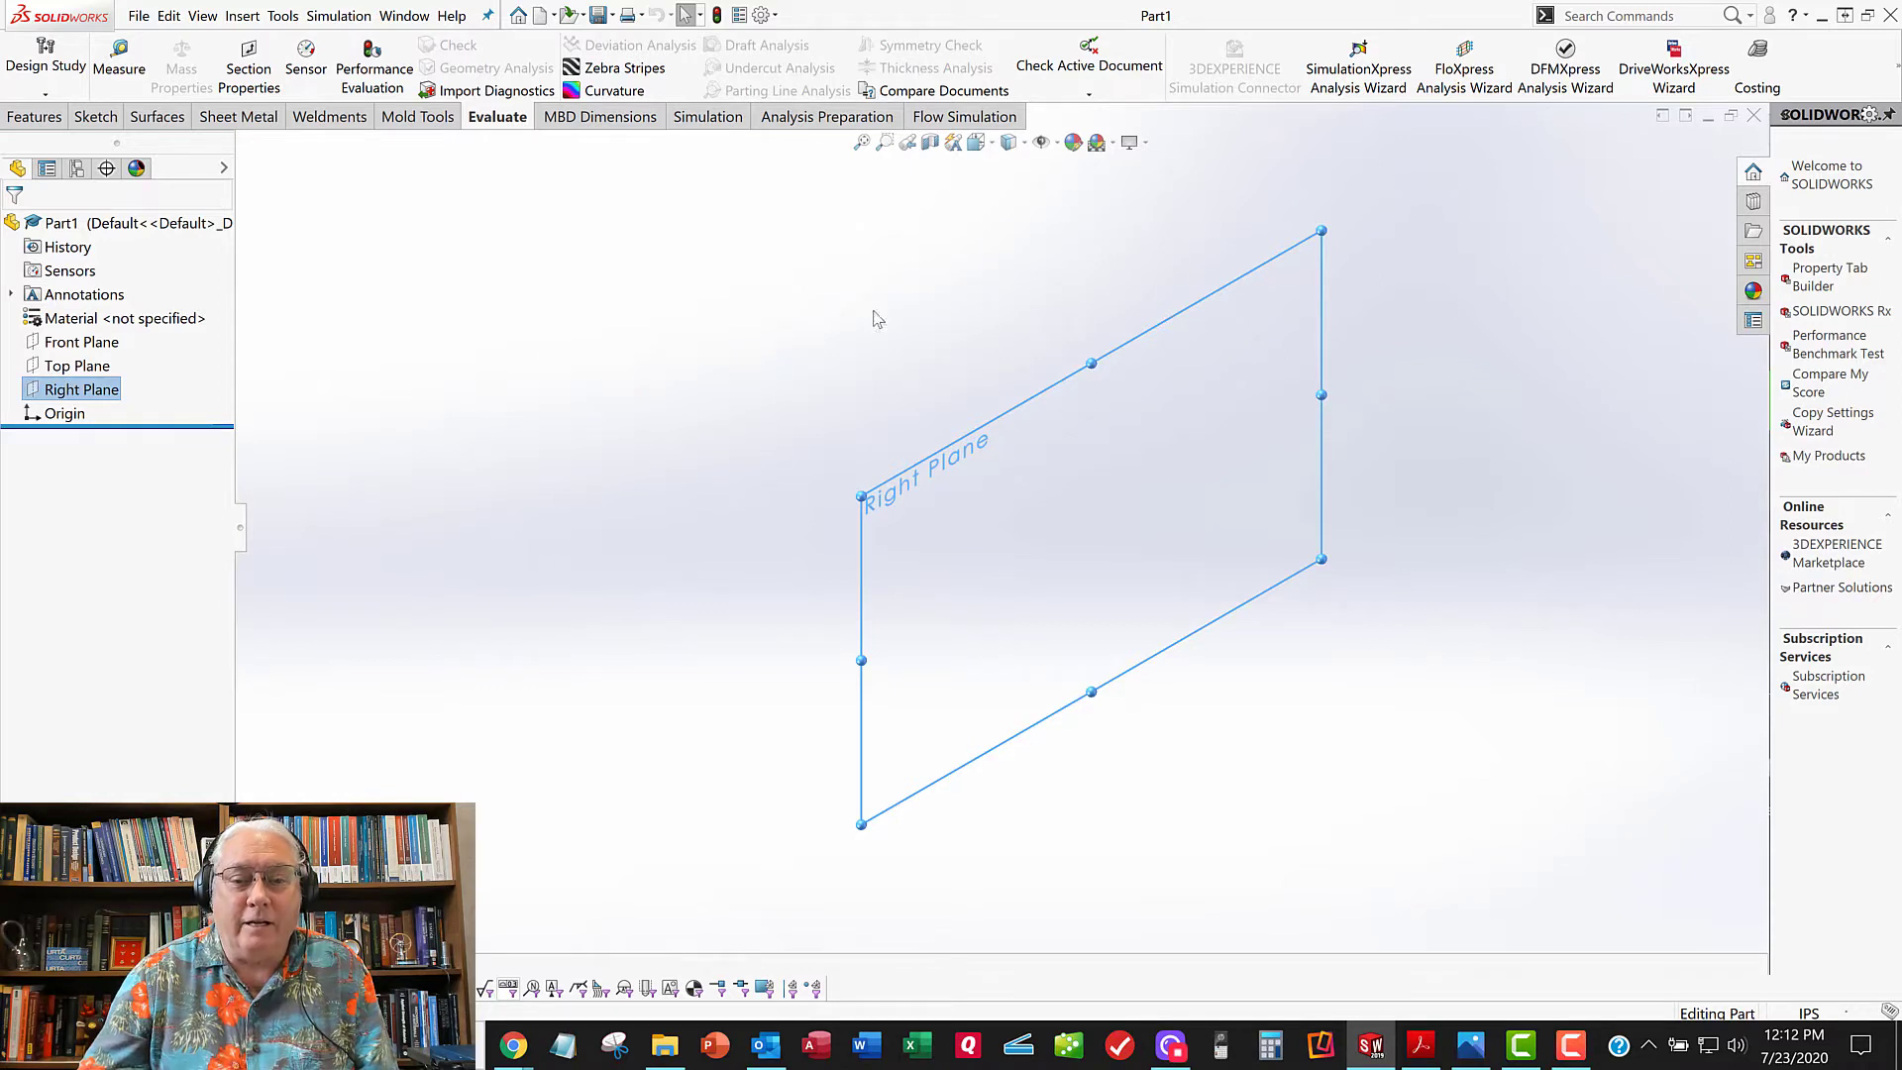
Step: Start a sketch on the Right Plane and draw a vertical centerline about 1.09 in long upward from the origin
left_click(91, 119)
left_click(26, 55)
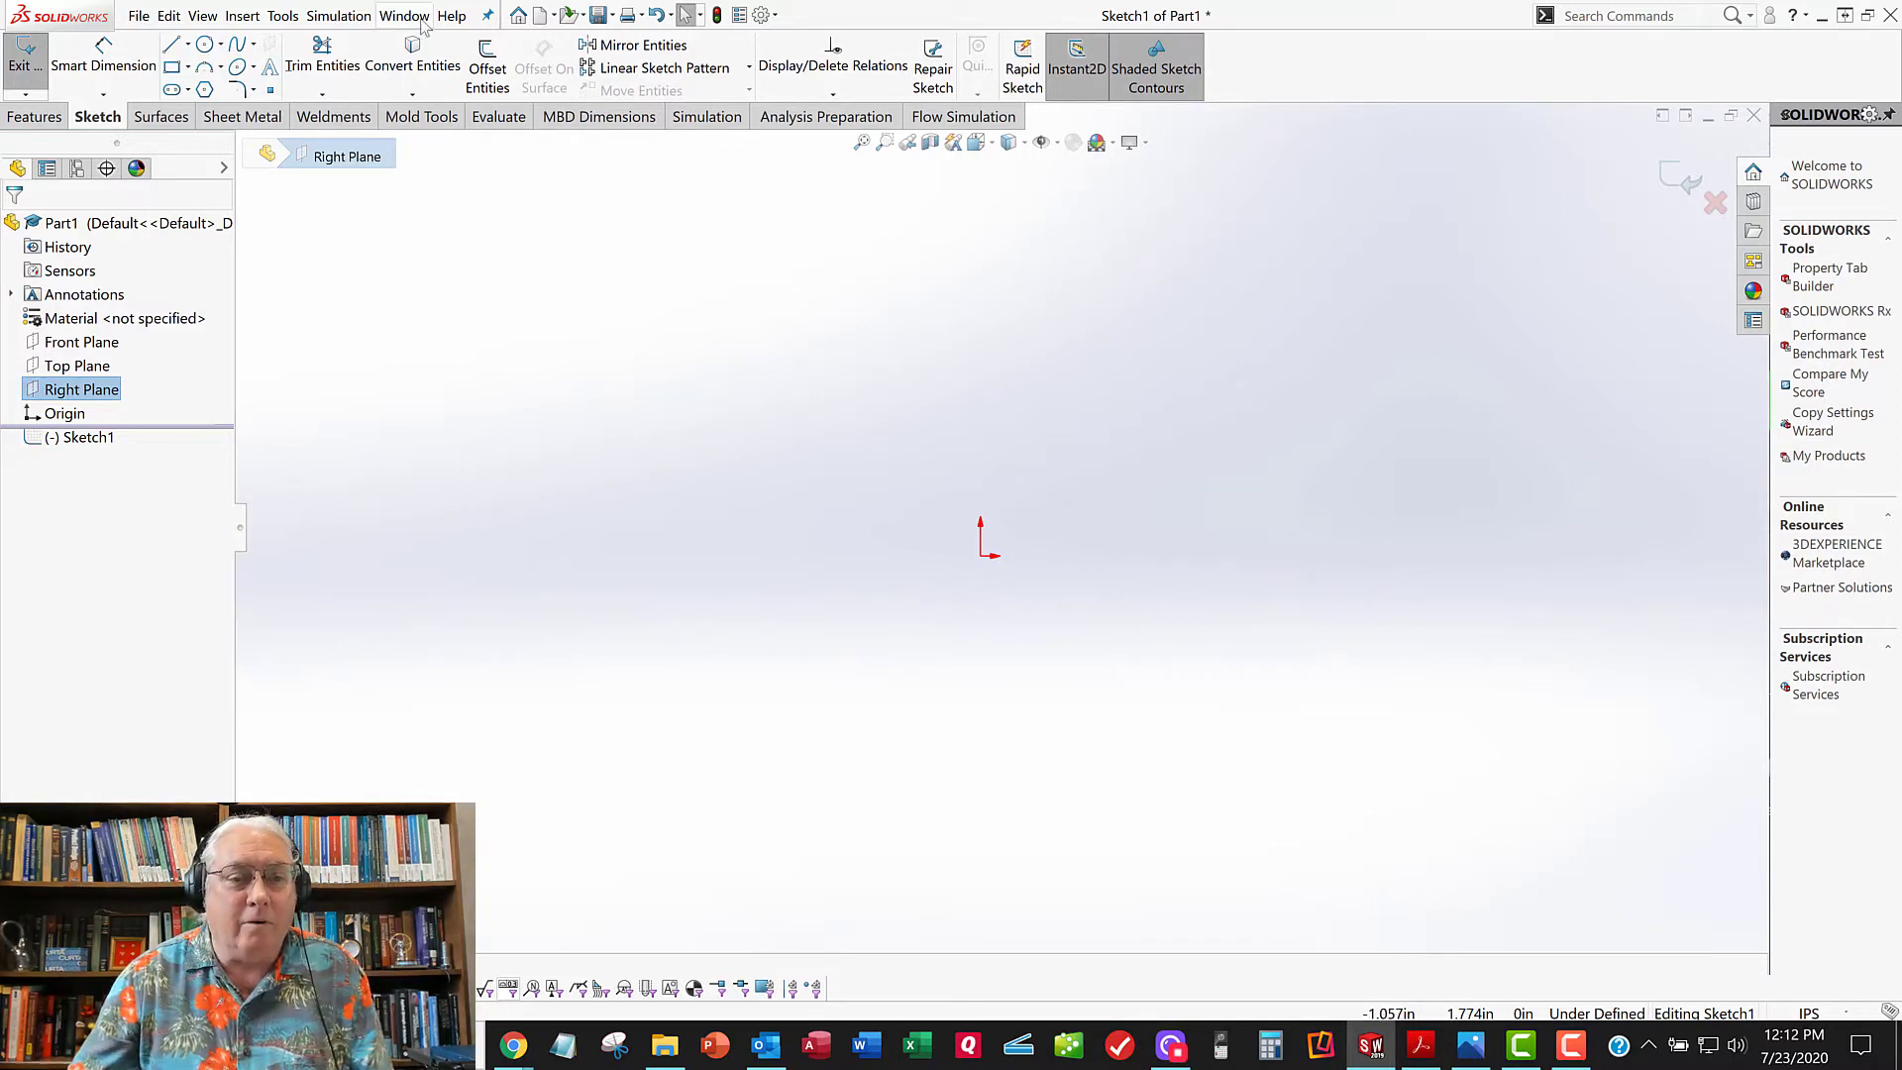
left_click(188, 46)
left_click(220, 44)
left_click(188, 44)
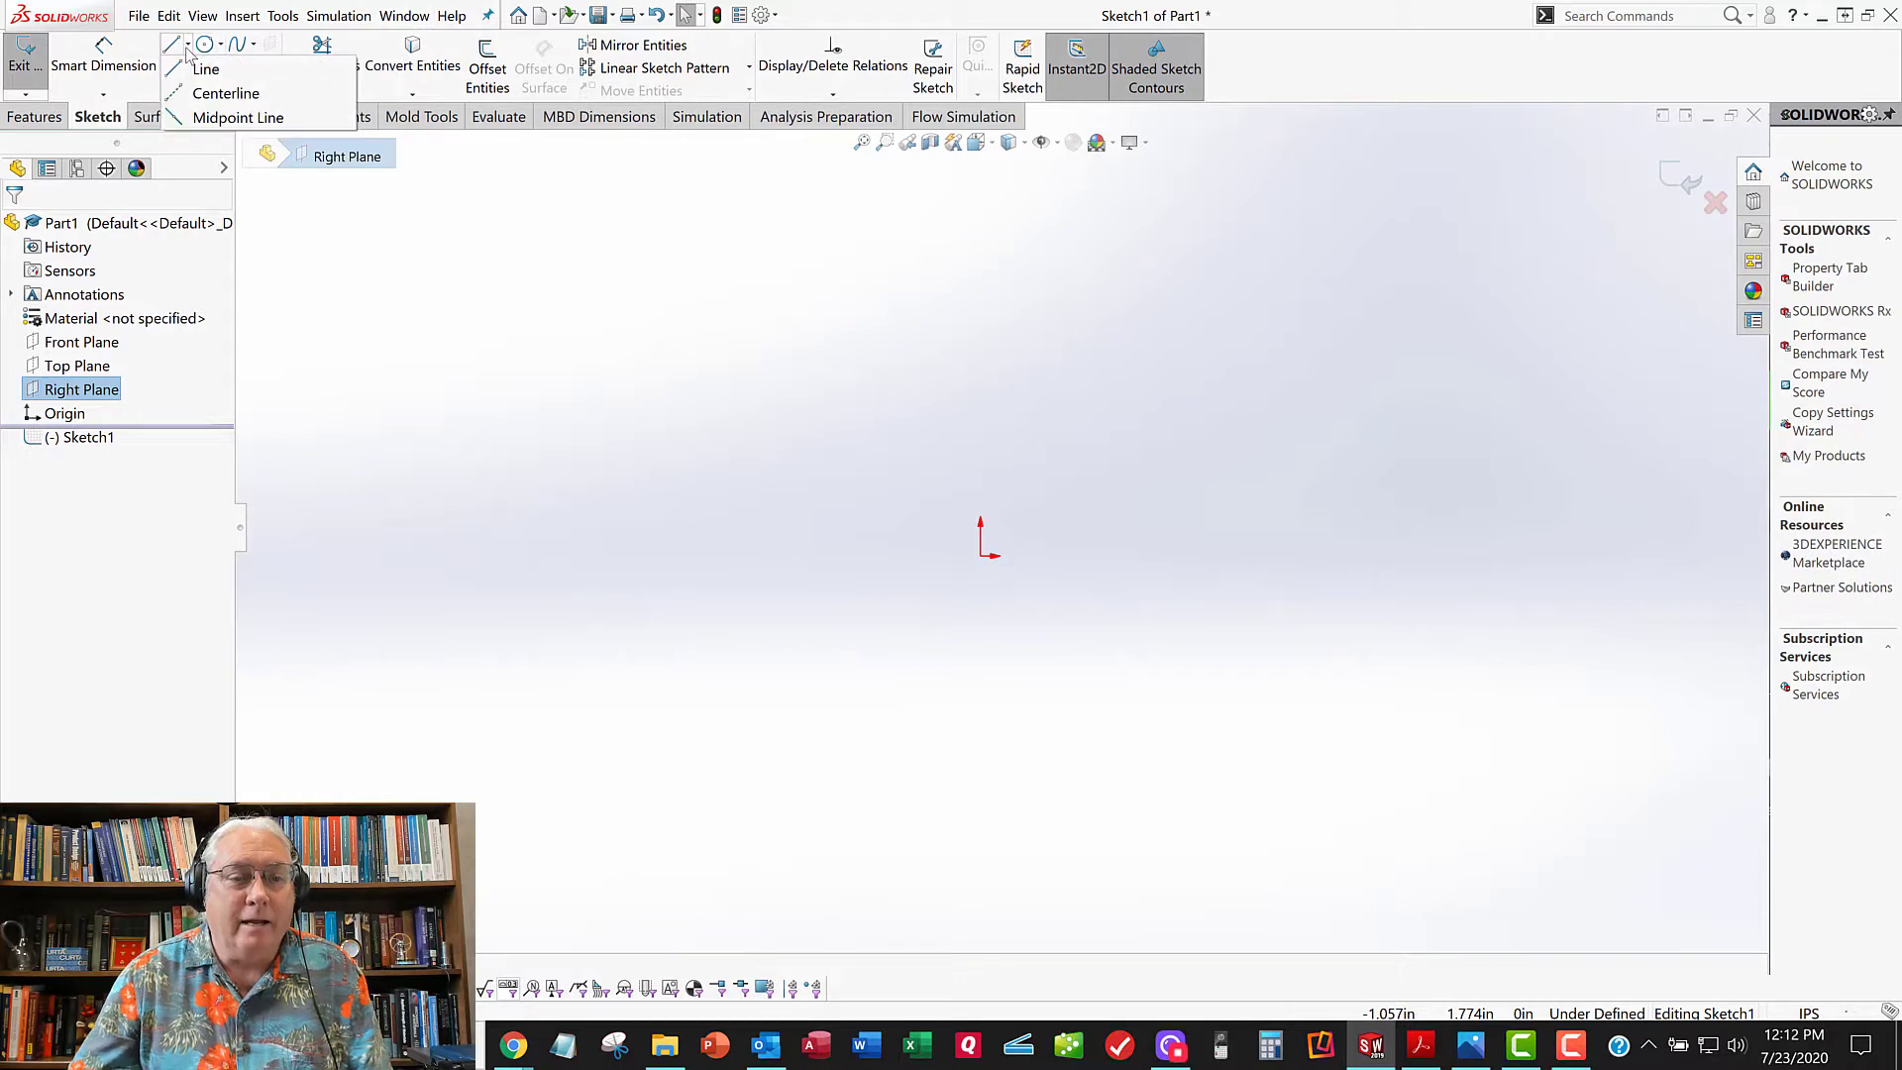
left_click(223, 93)
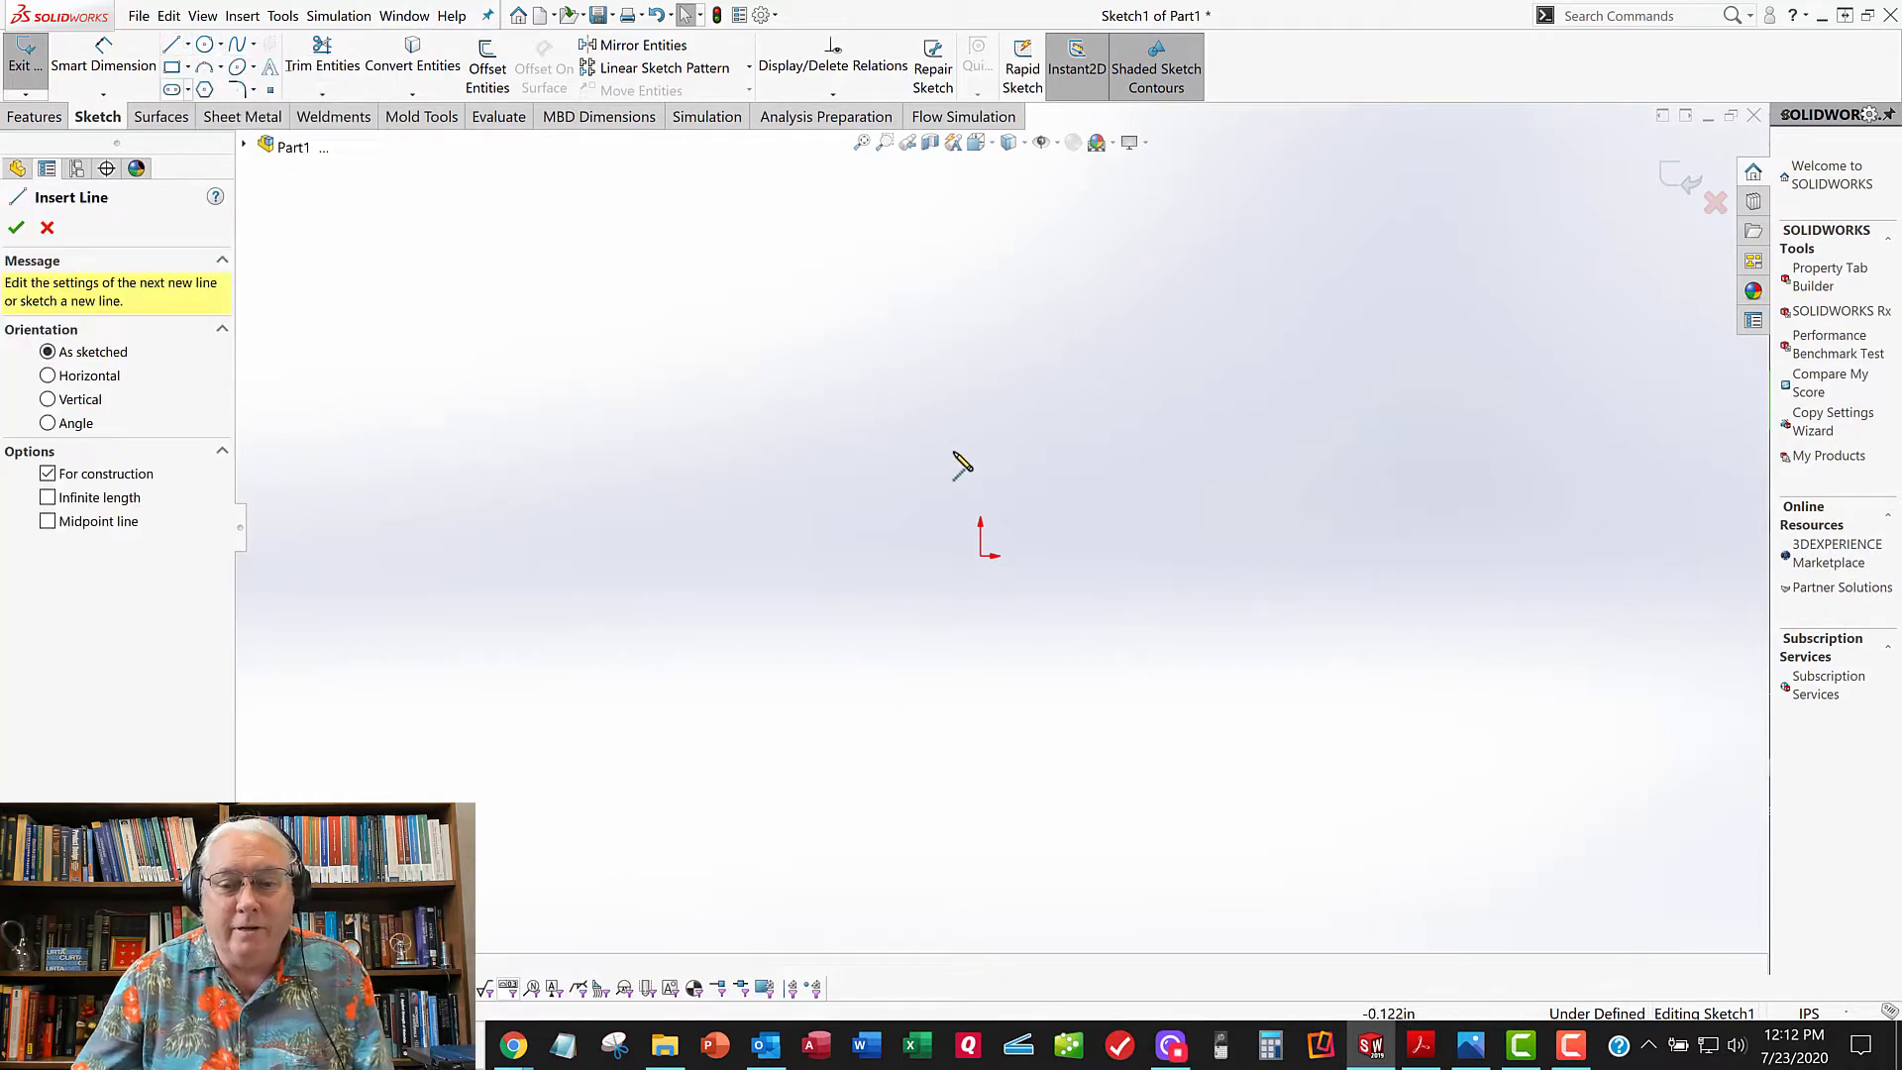
left_click(981, 555)
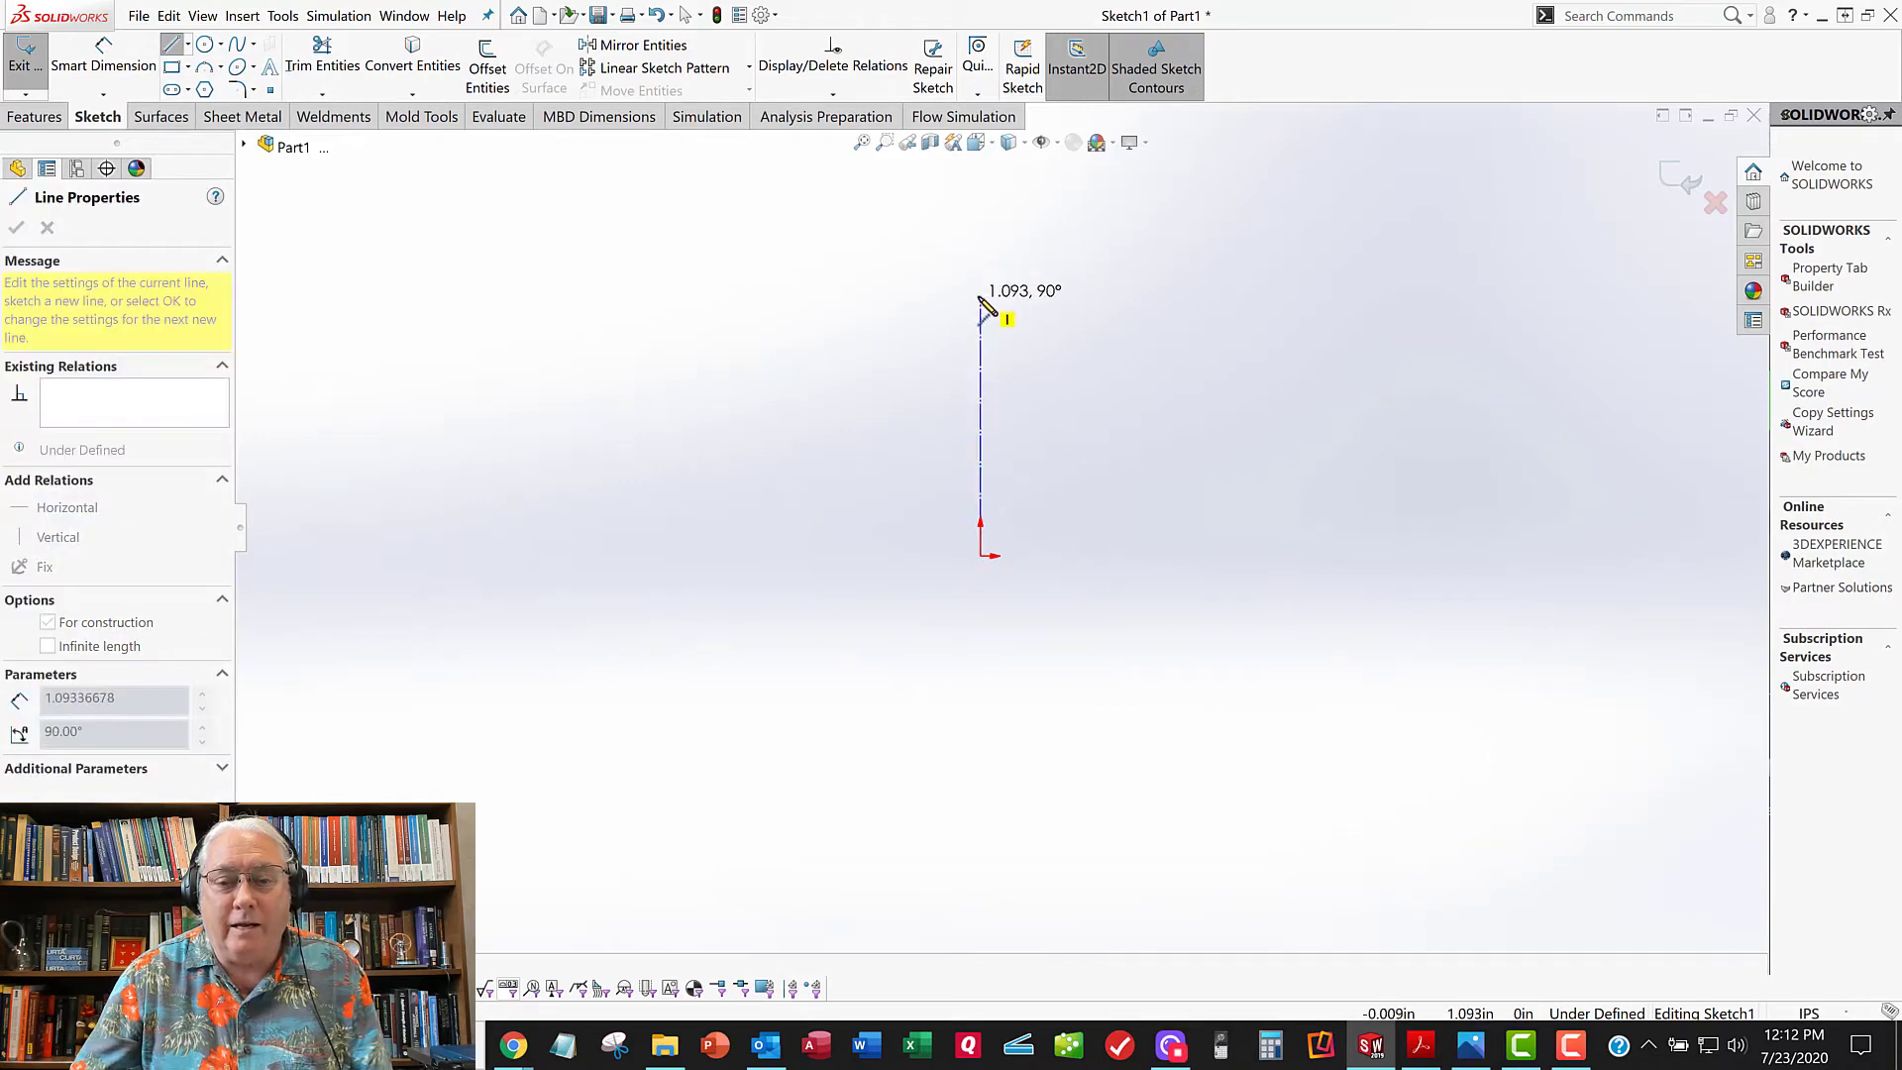
left_click(981, 296)
right_click(980, 297)
left_click(1119, 311)
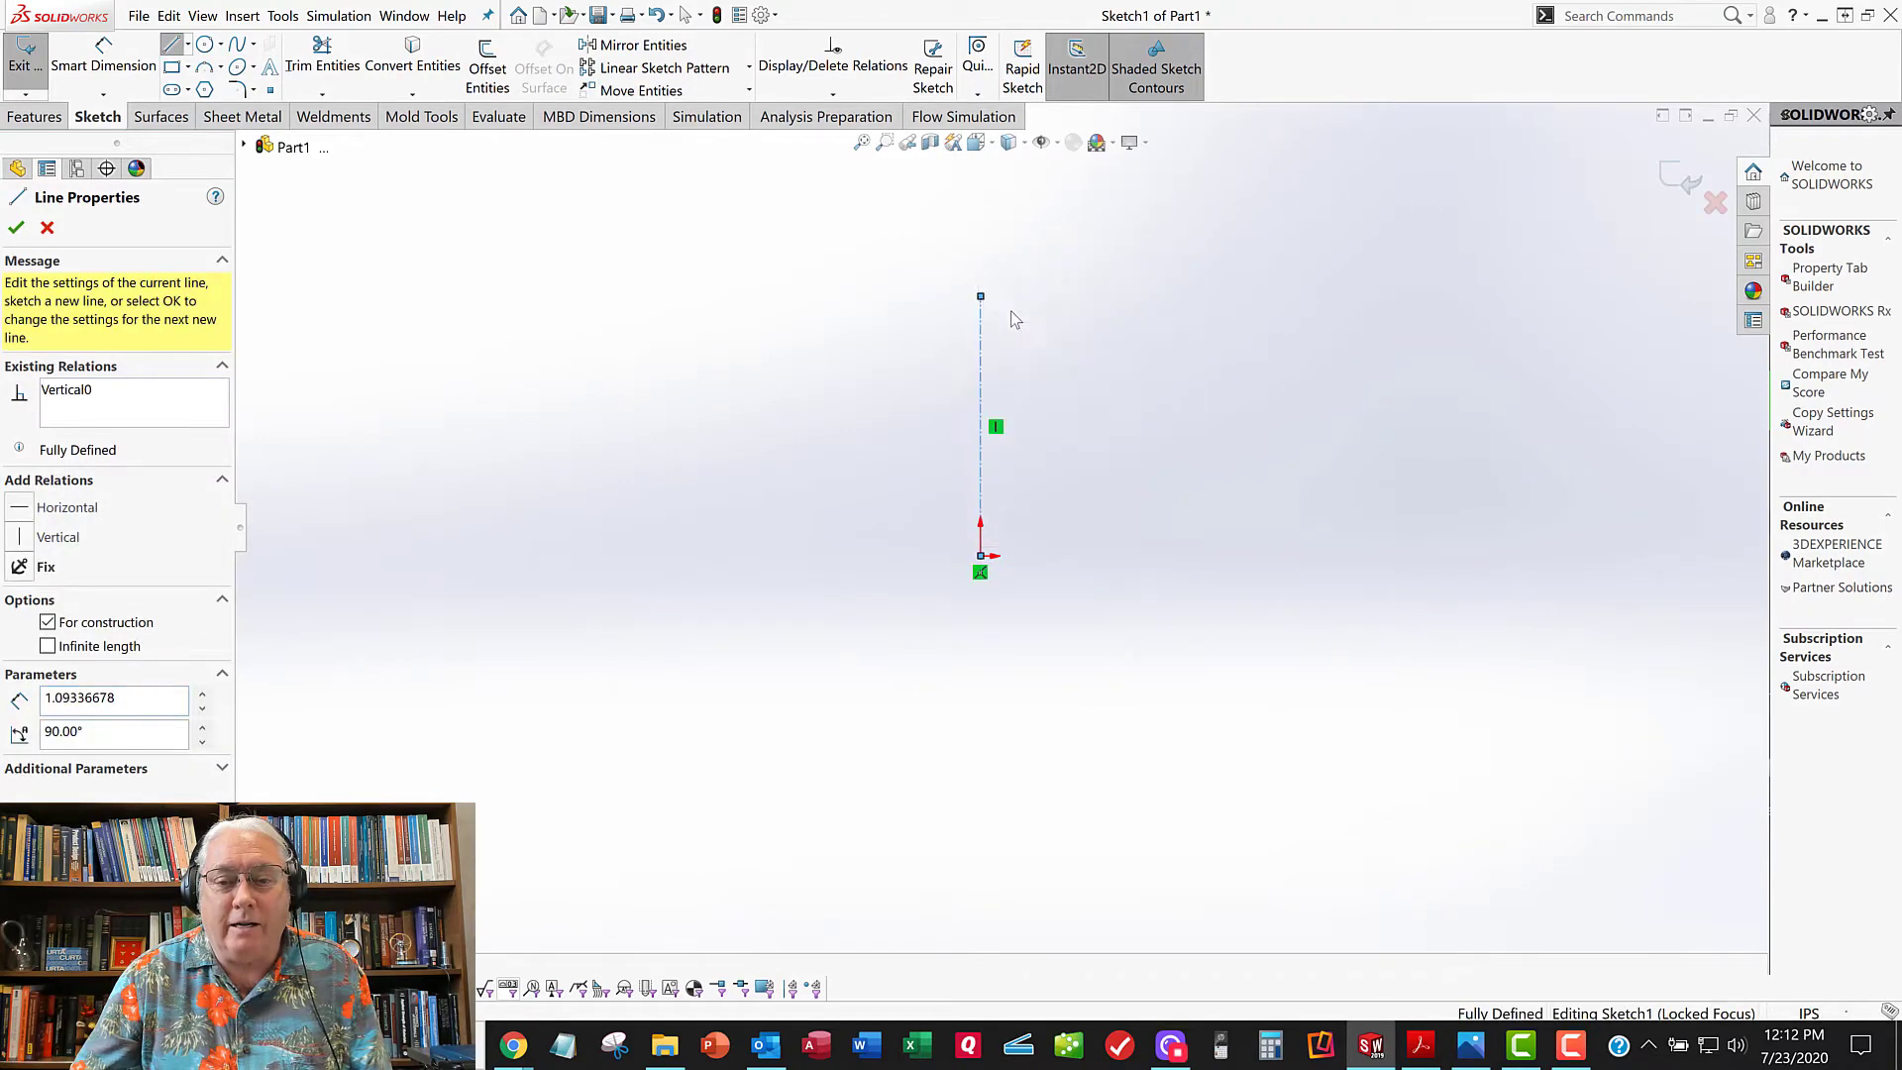
Step: Change the vertical centerline to infinite length
left_click(981, 373)
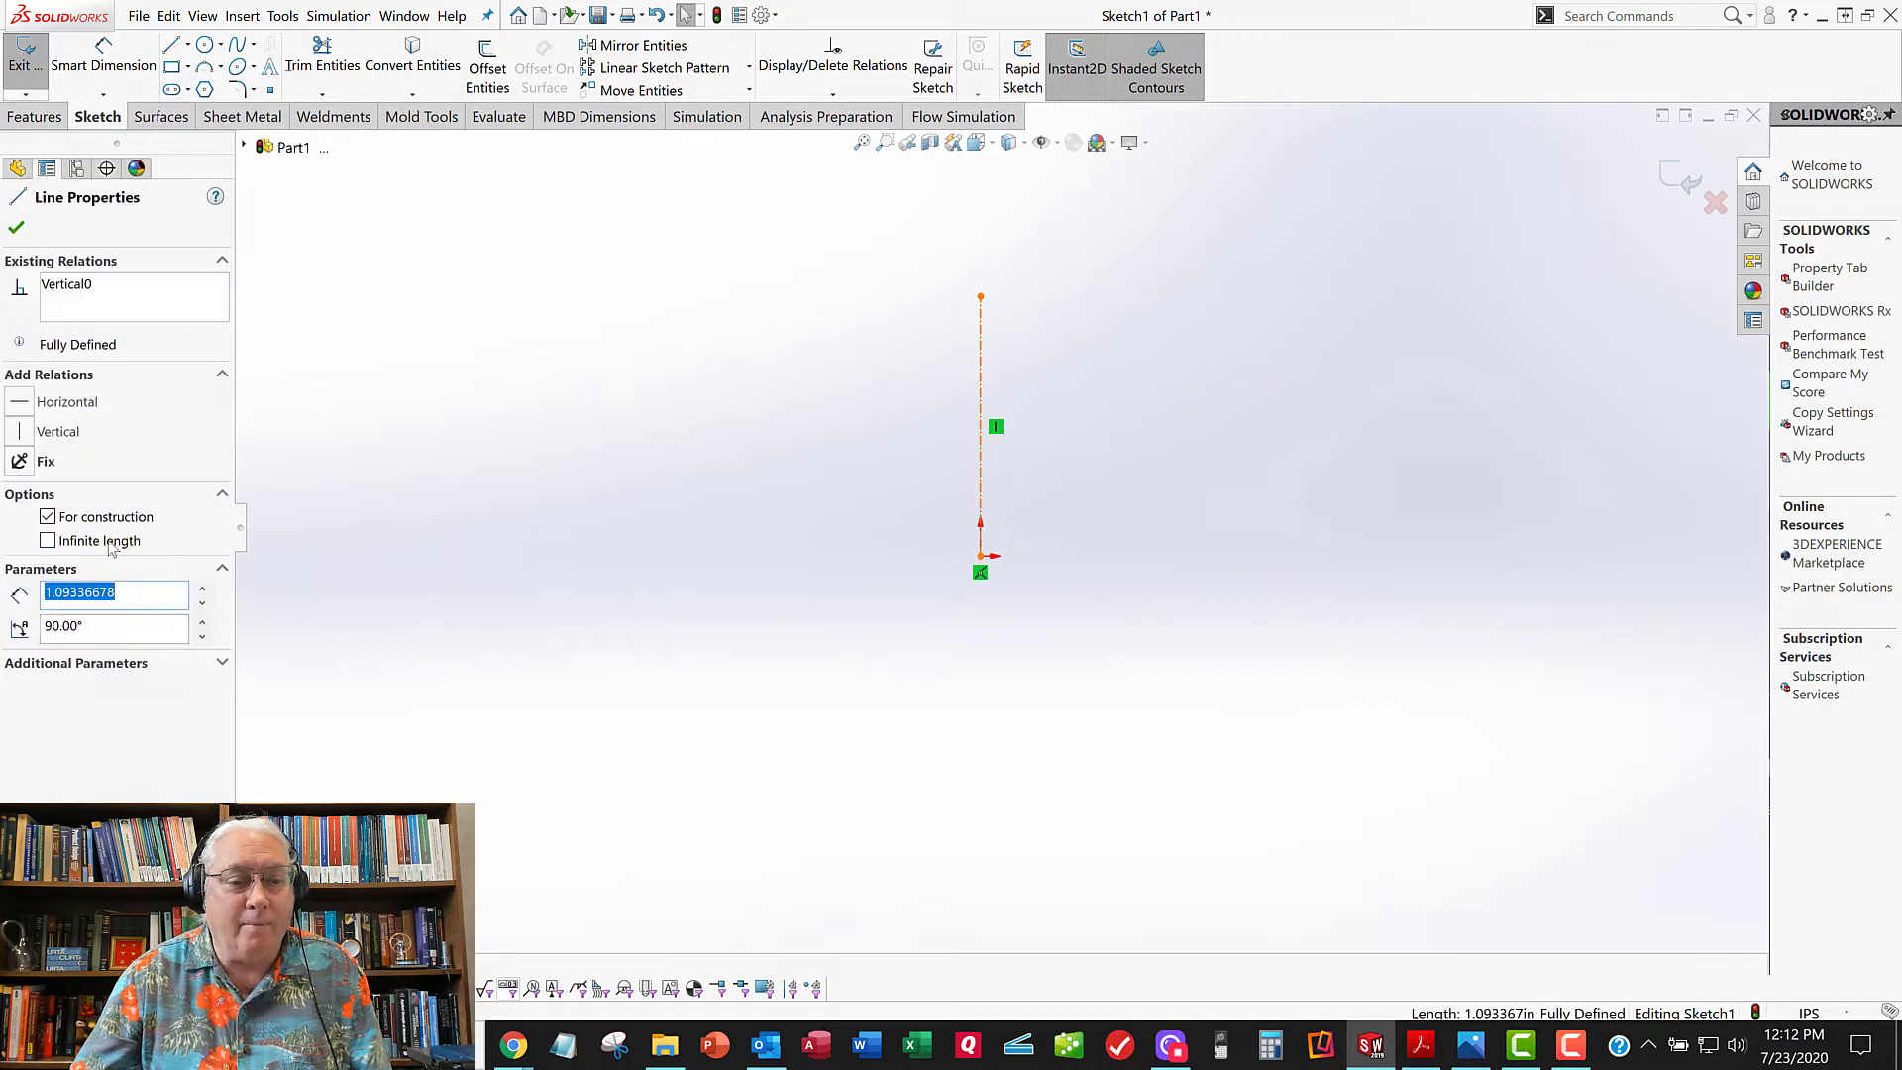
left_click(79, 542)
left_click(47, 541)
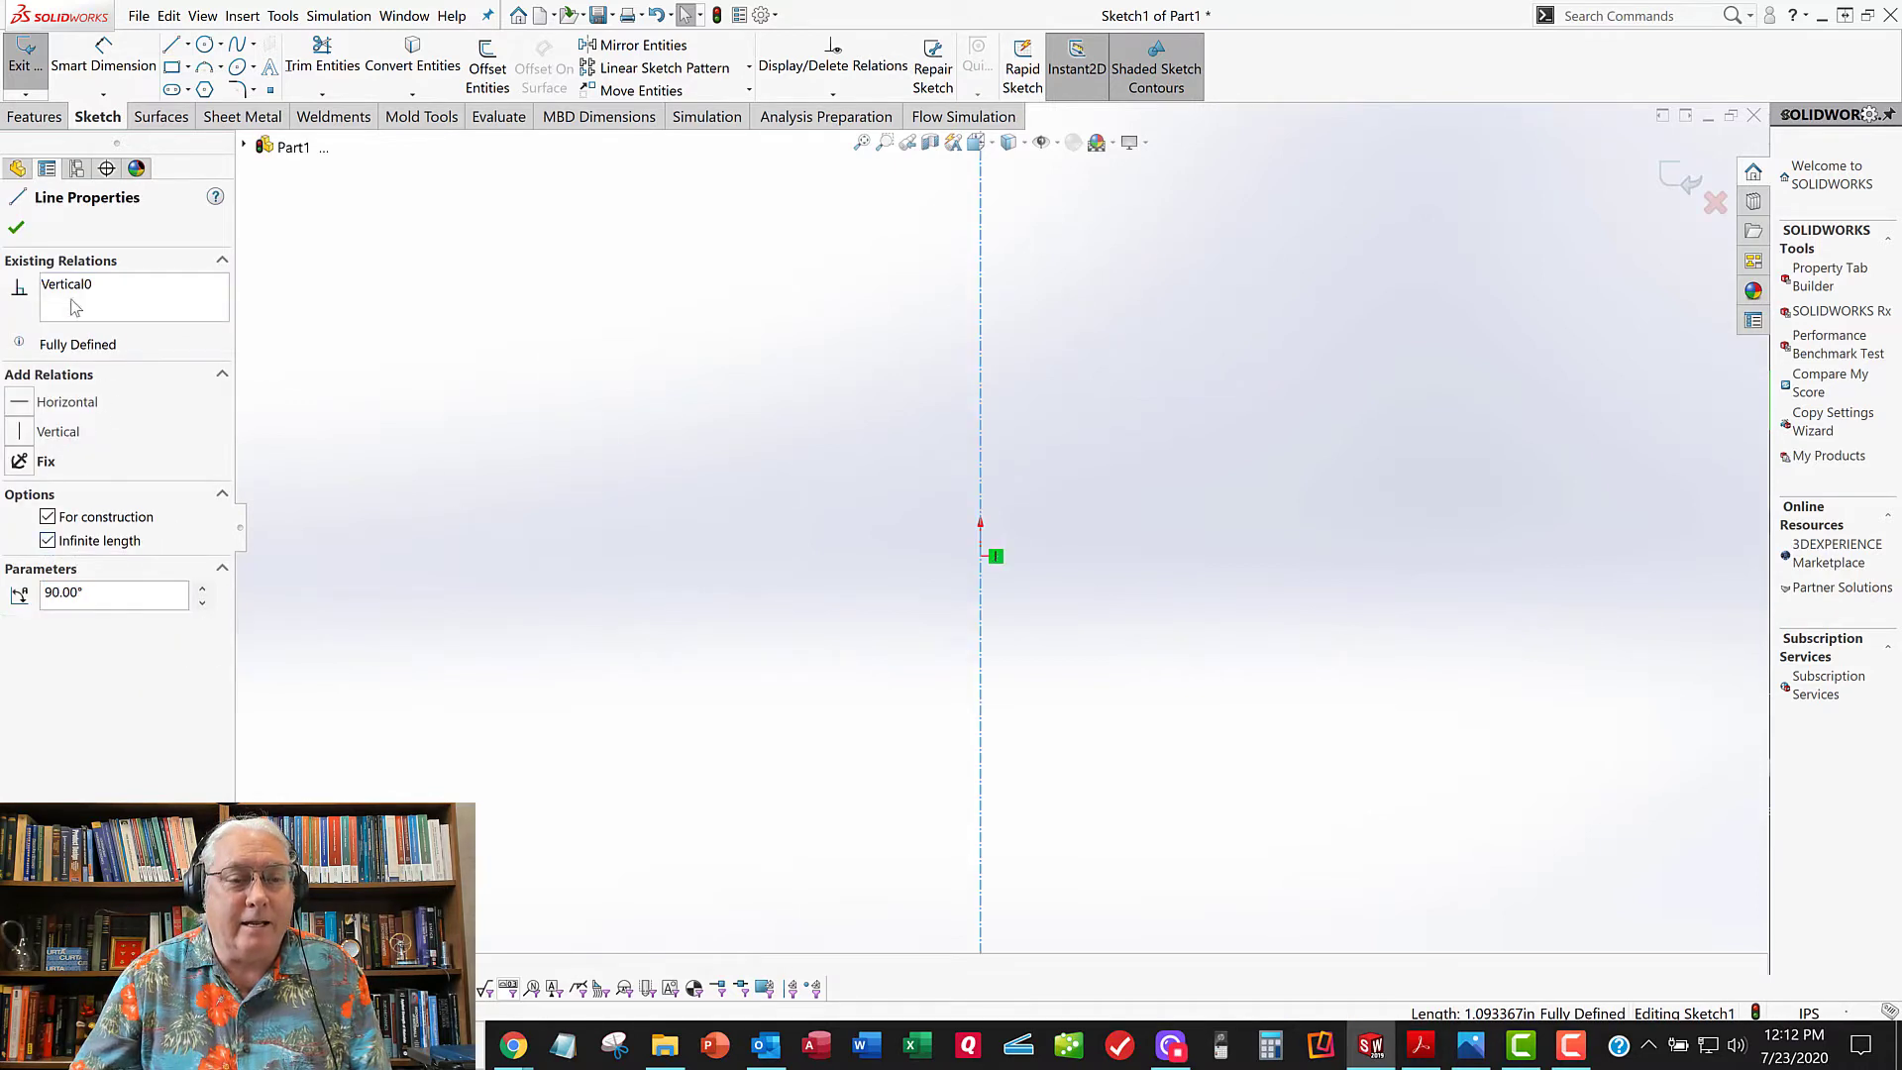
left_click(1355, 373)
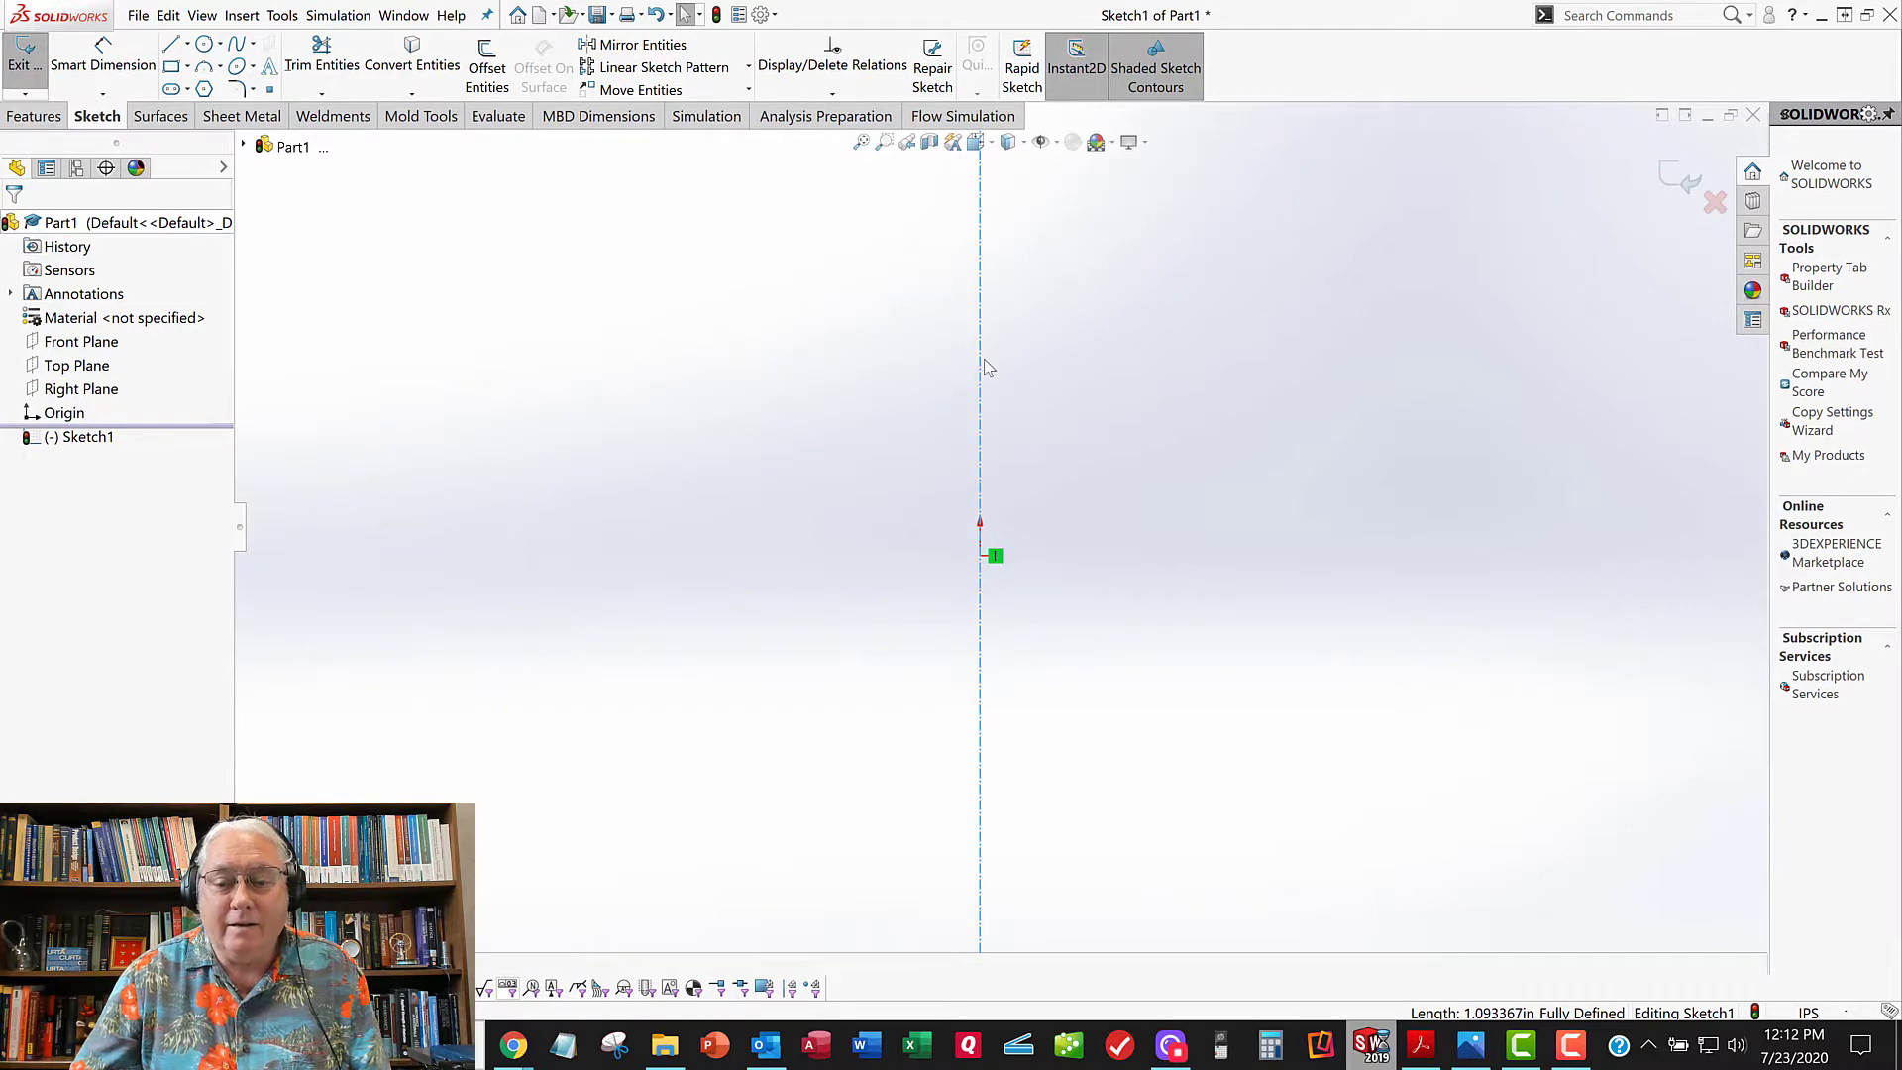
Step: Add a coincident relation between the infinite centerline and the origin
left_click(982, 640)
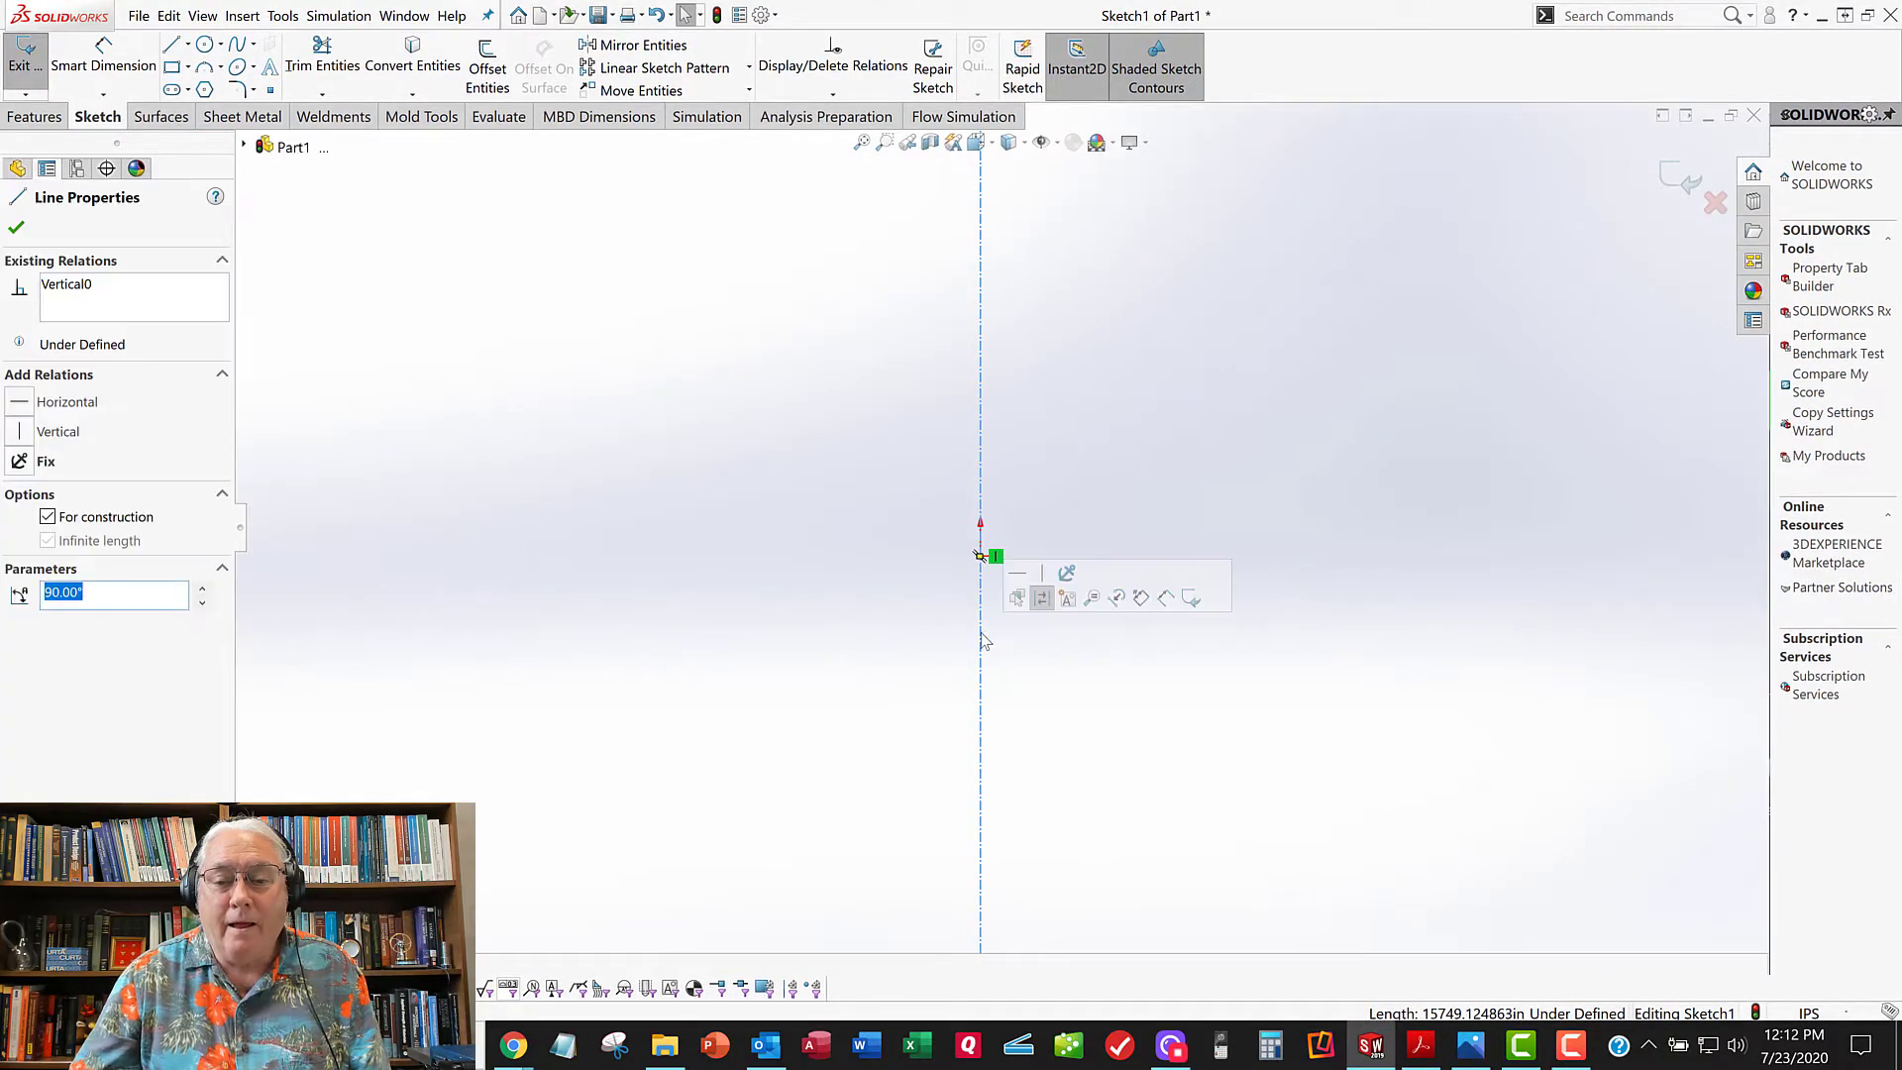
left_click(1019, 650)
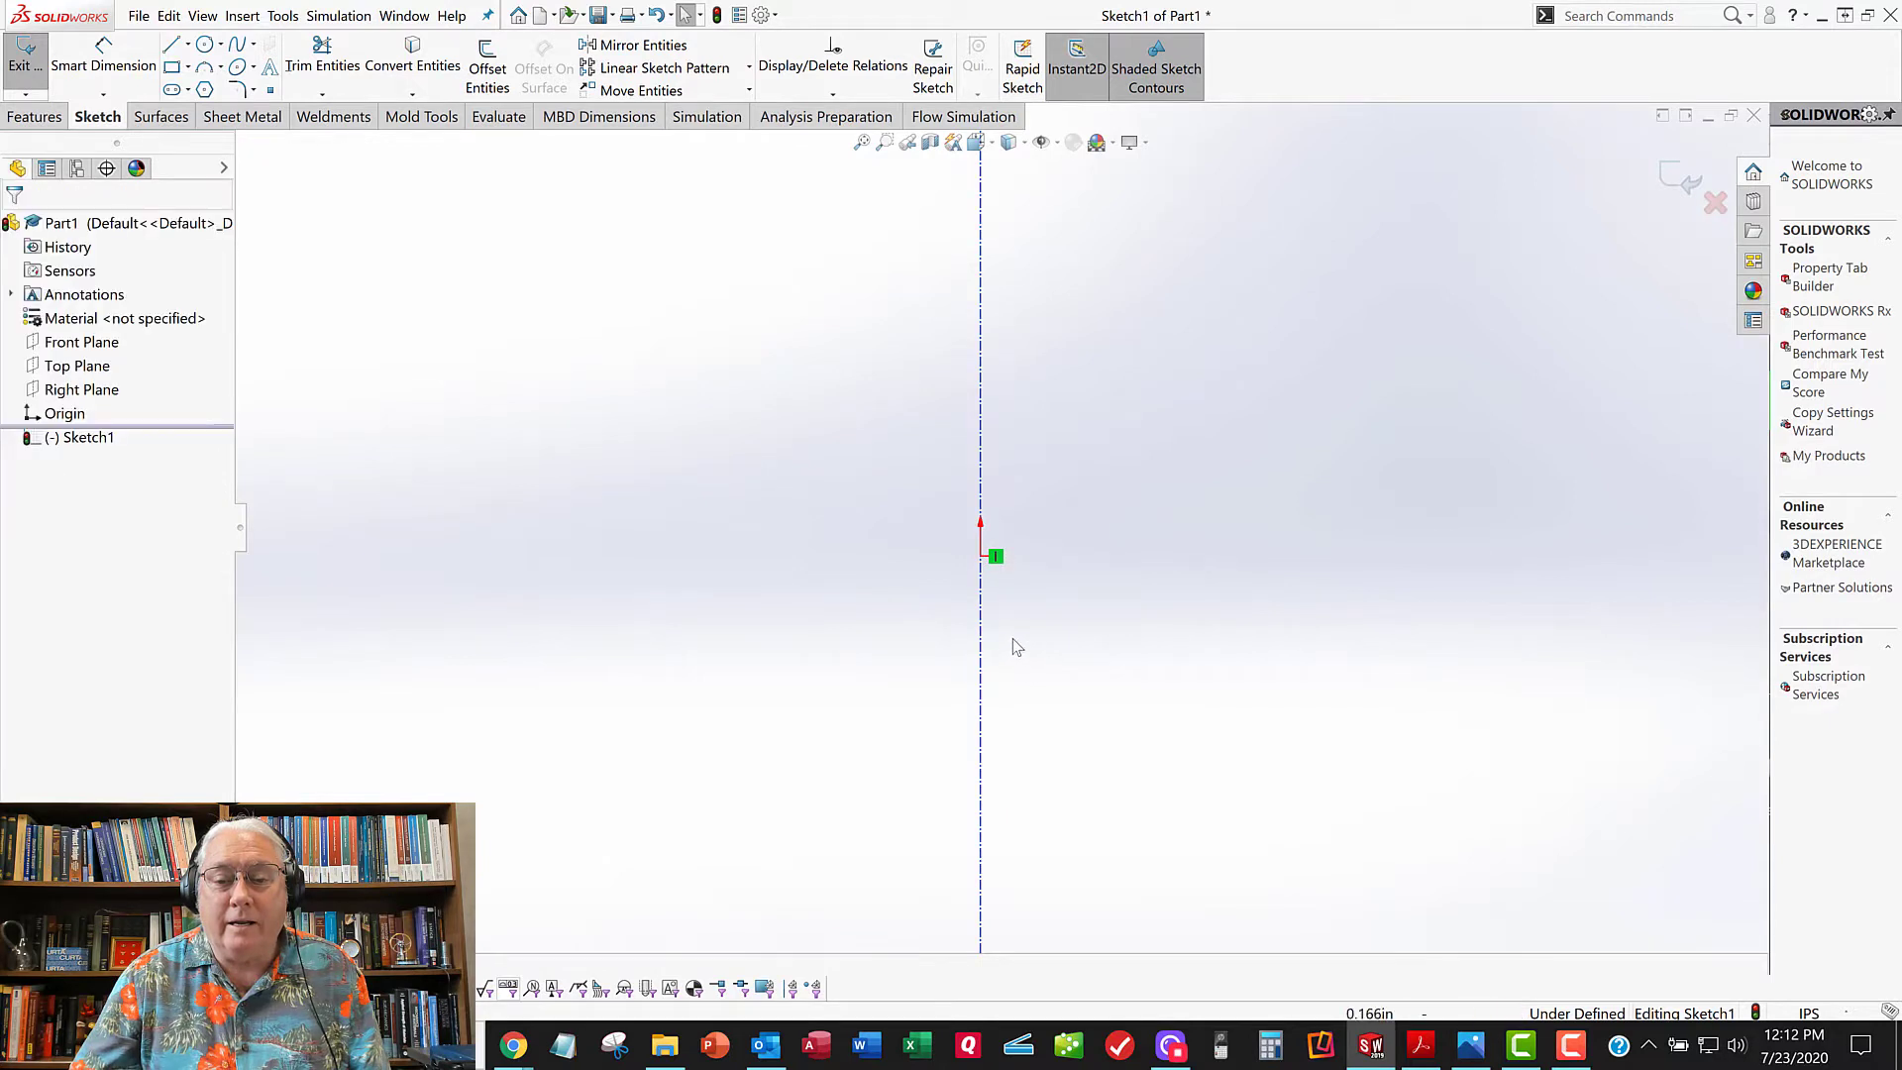
left_click(980, 557)
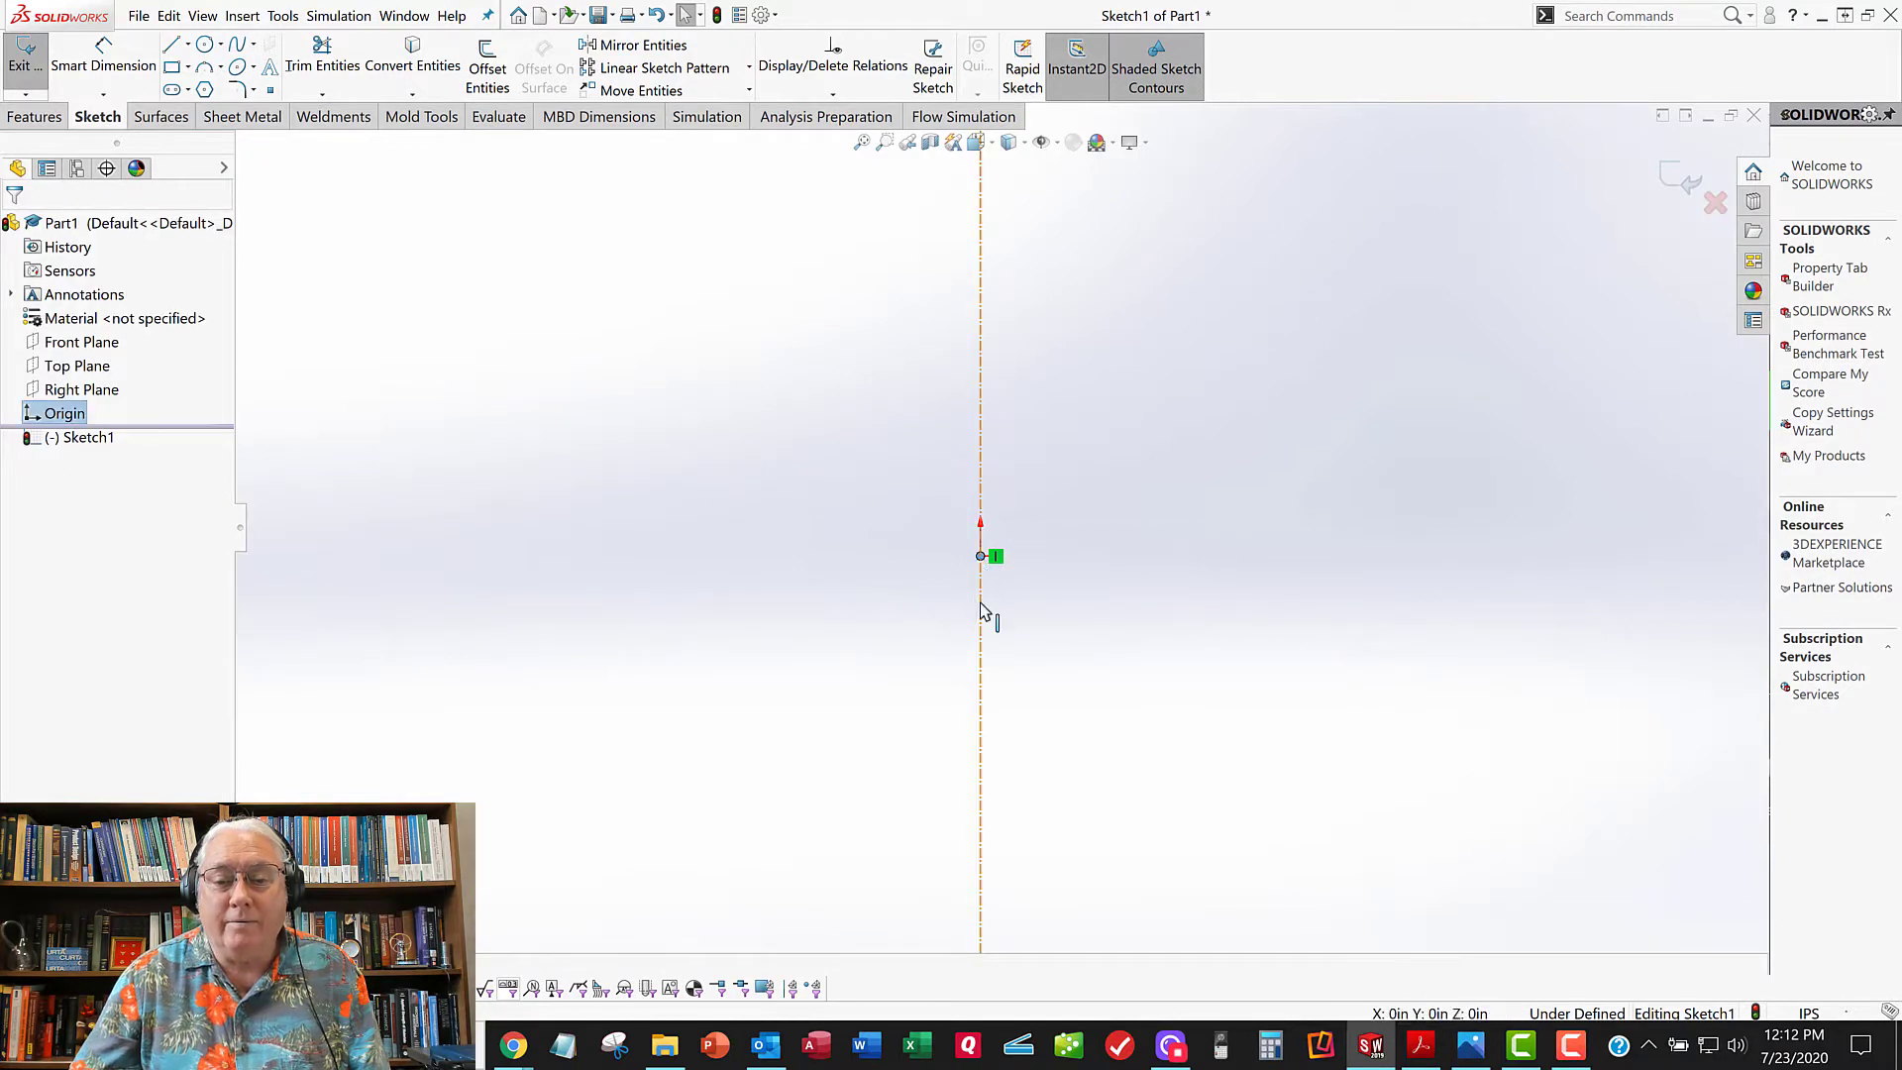
left_click(981, 613, "ctrl")
left_click(18, 493)
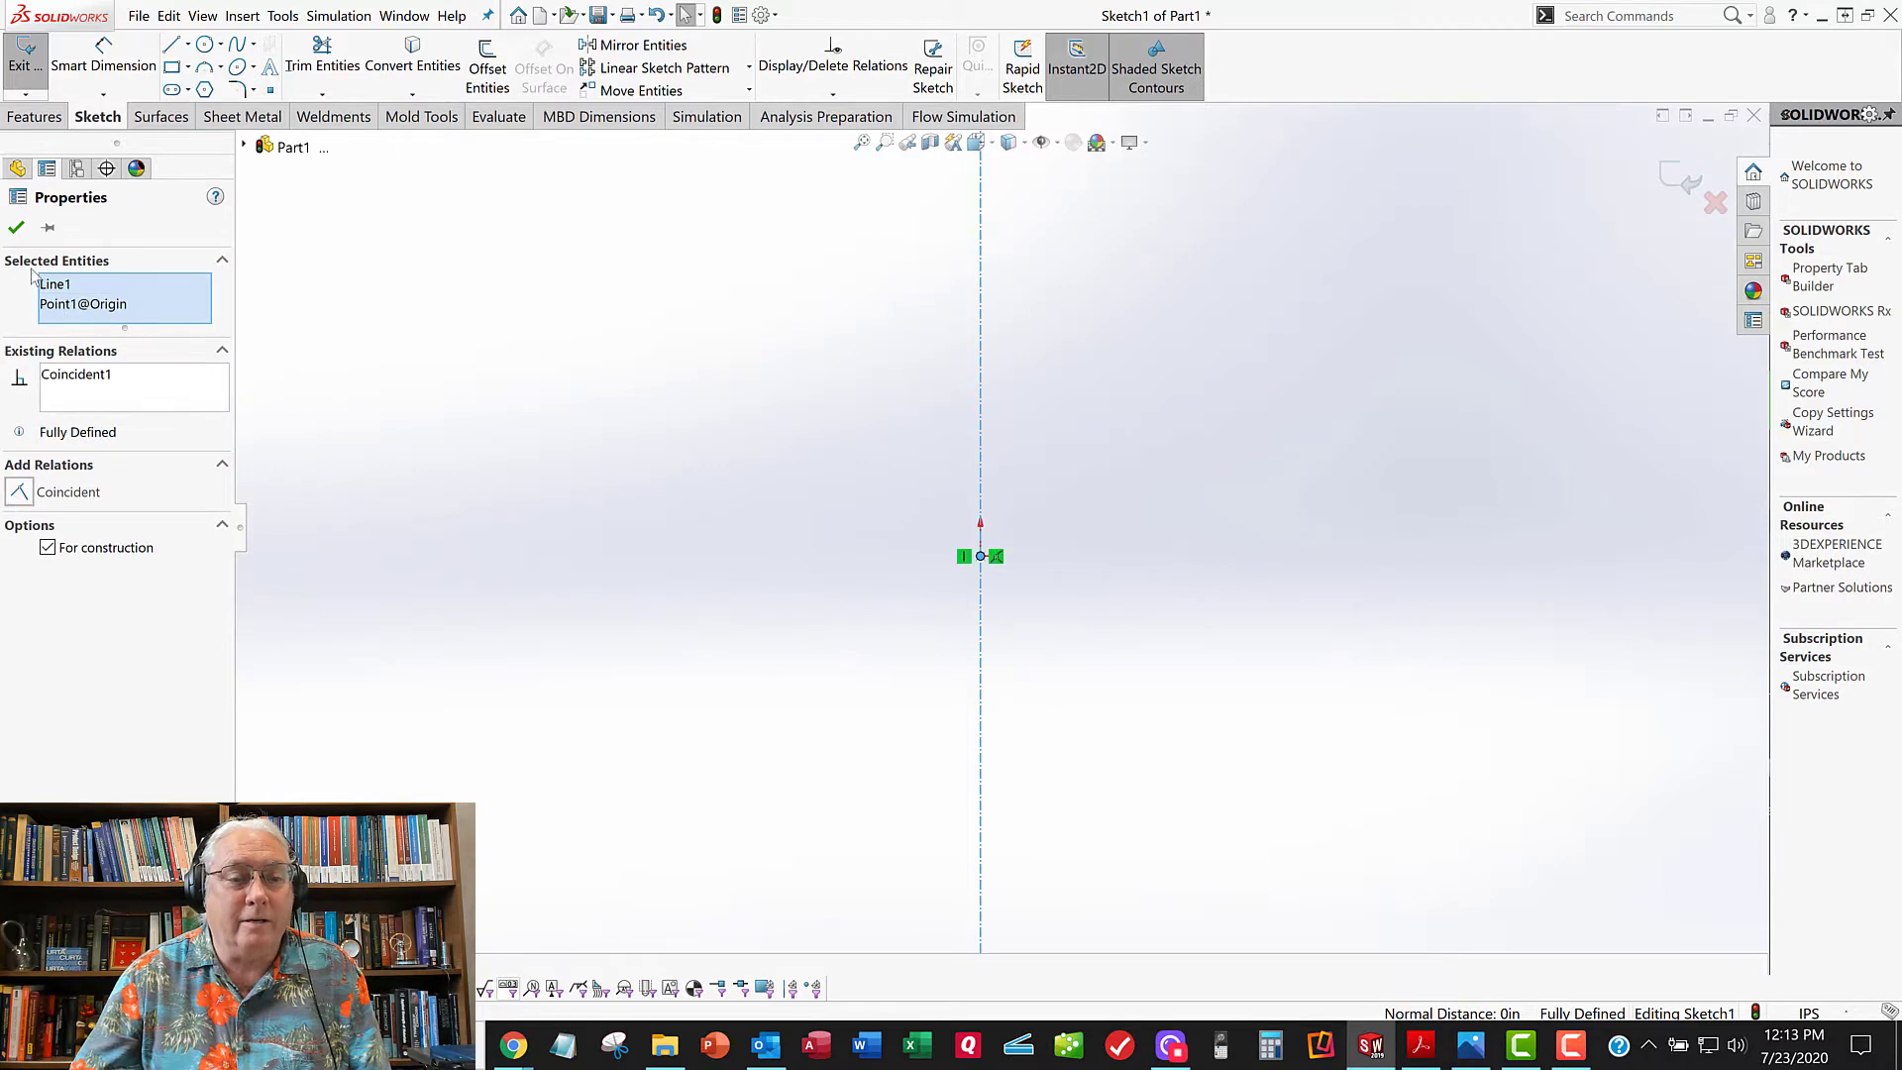
left_click(645, 340)
Step: Draw a closed stepped half-profile against the centerline: head about 0.17 in wide and high, shank side about 0.89 in, small step with slanted lower end
scroll(919, 521, "down", 2)
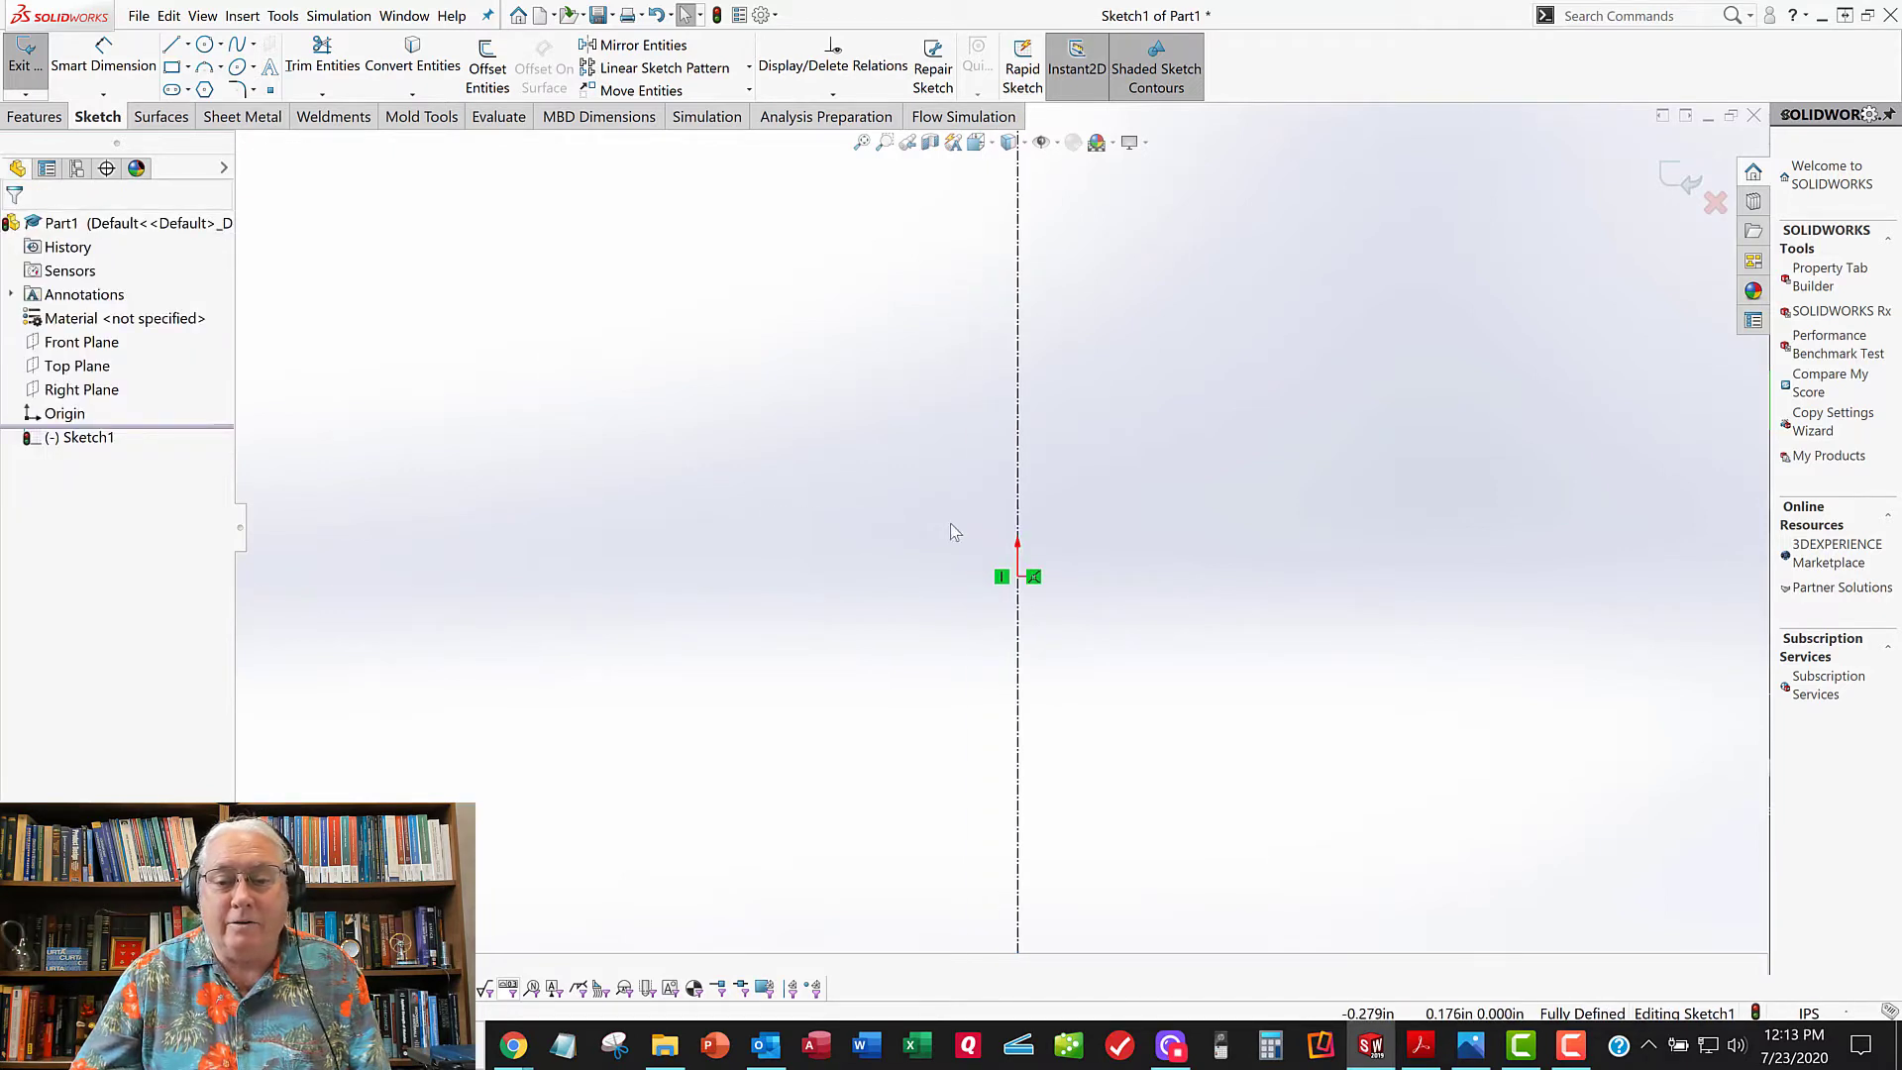
left_click(187, 47)
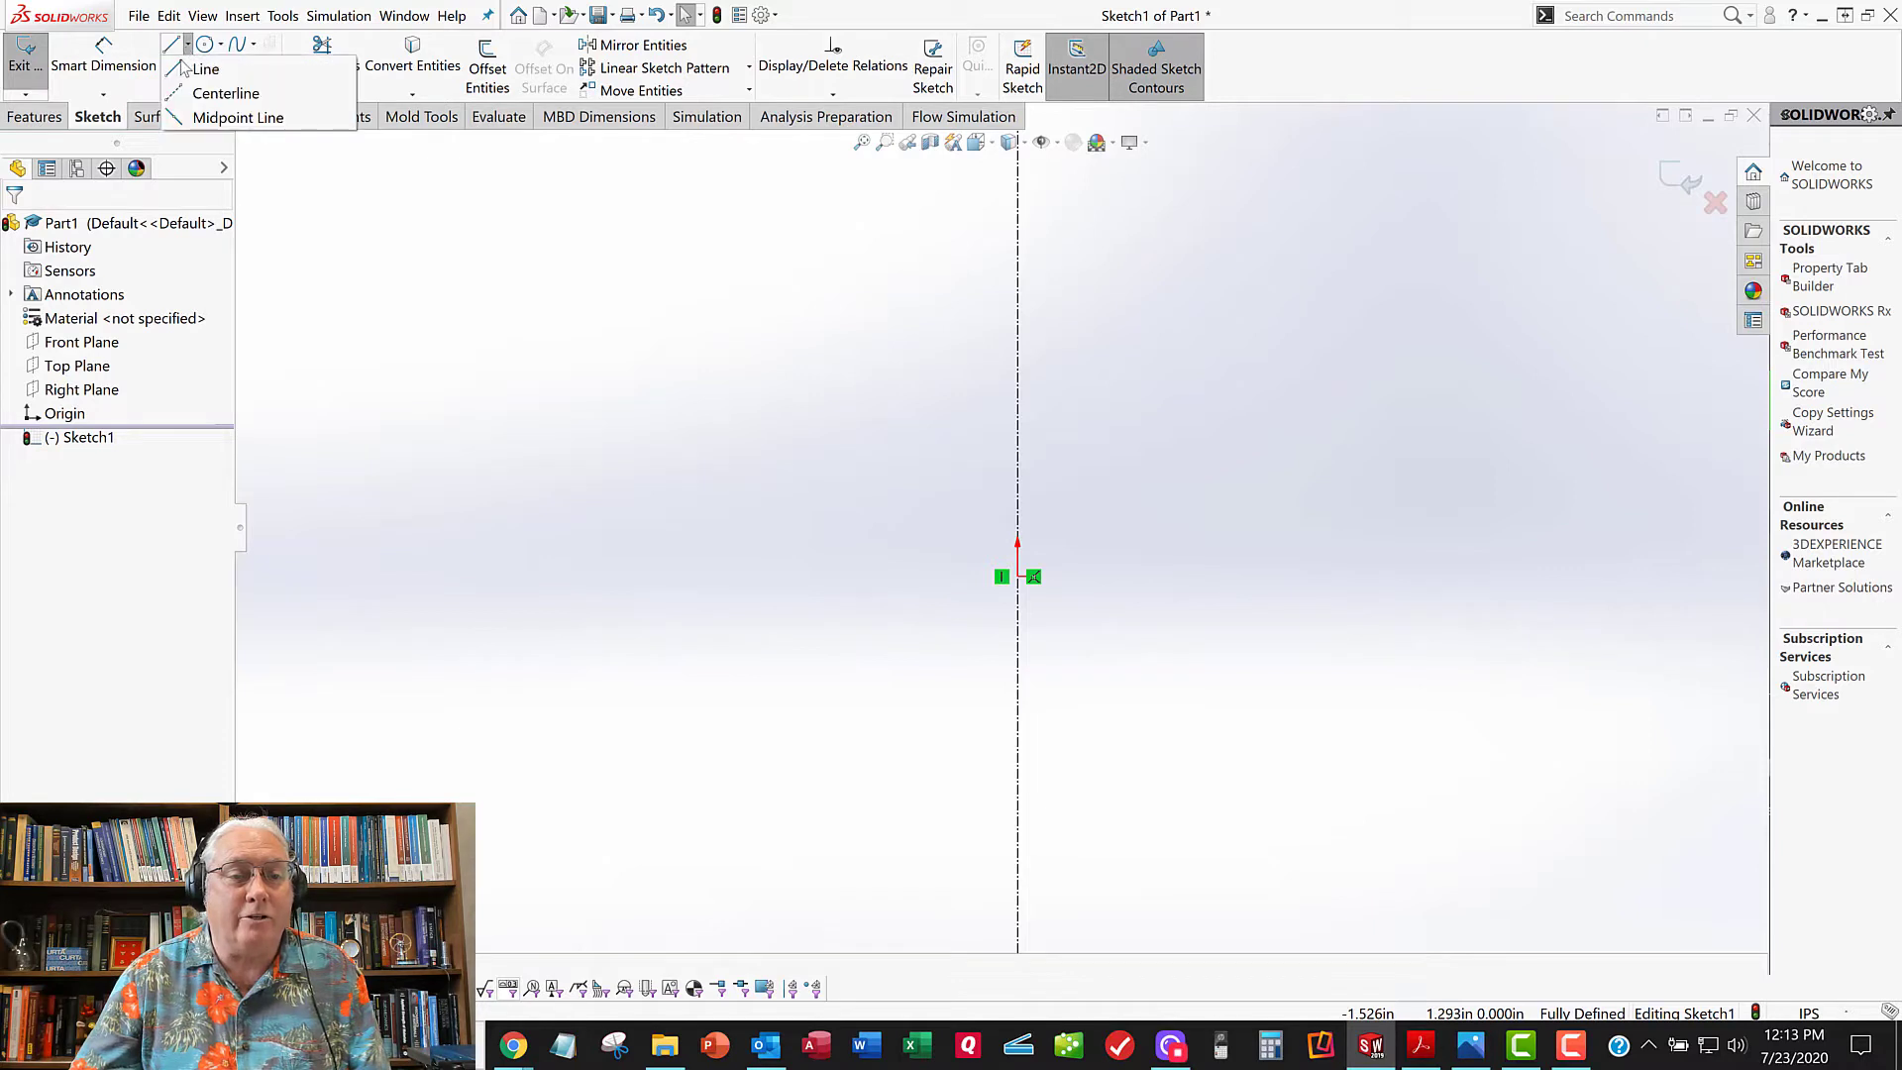
left_click(177, 68)
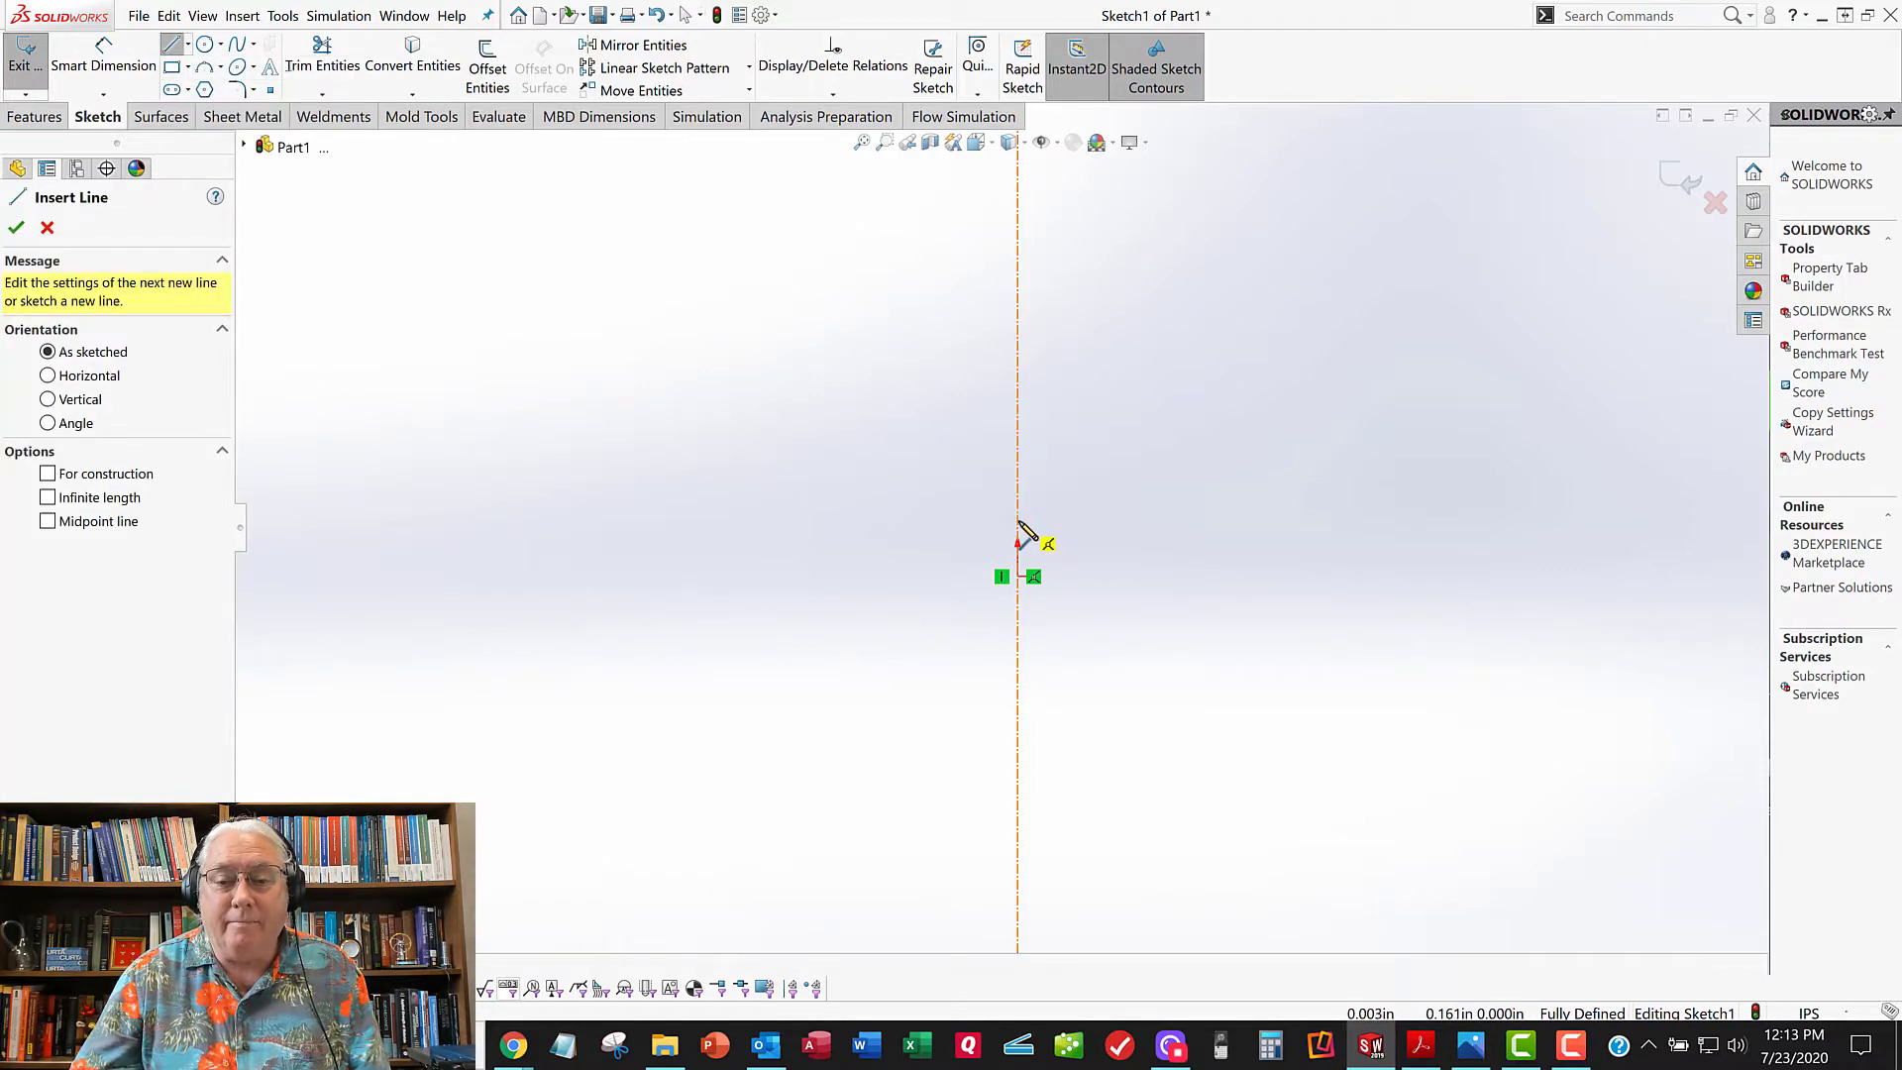
left_click(1019, 523)
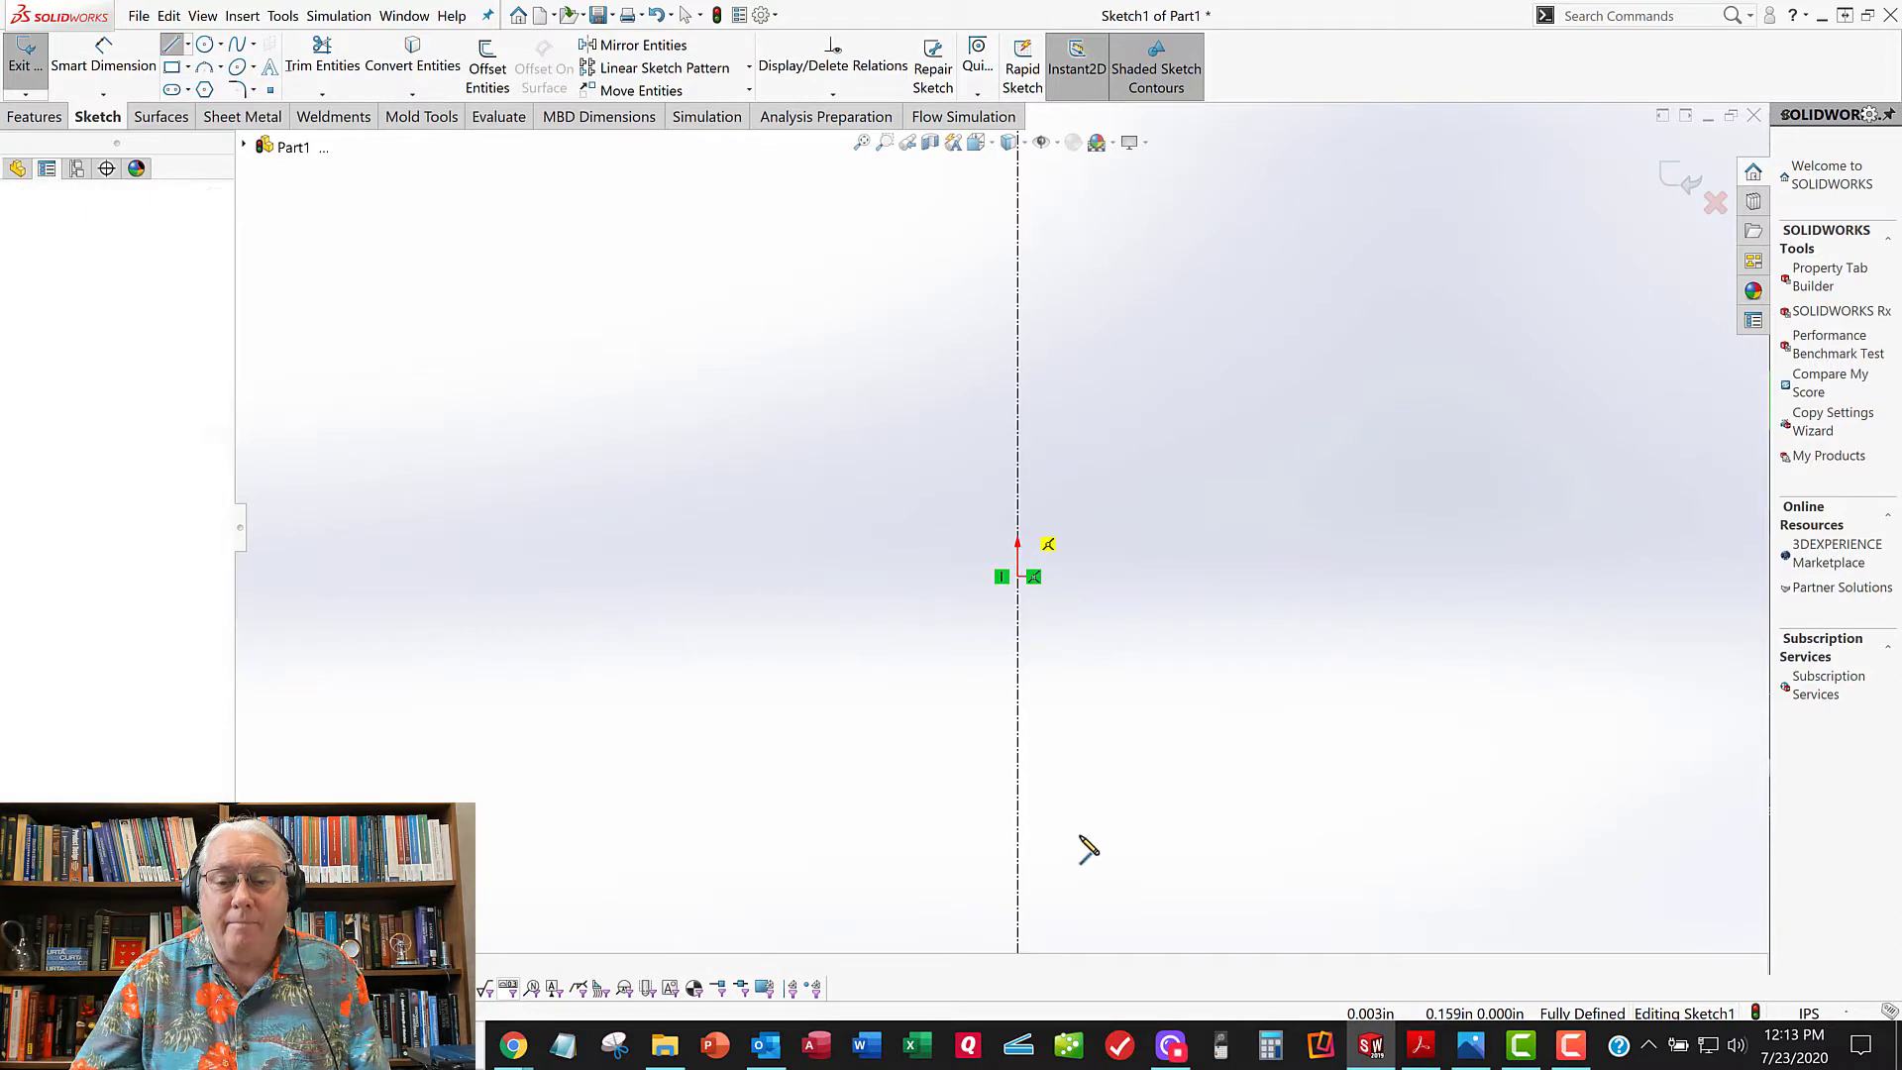
left_click(1019, 906)
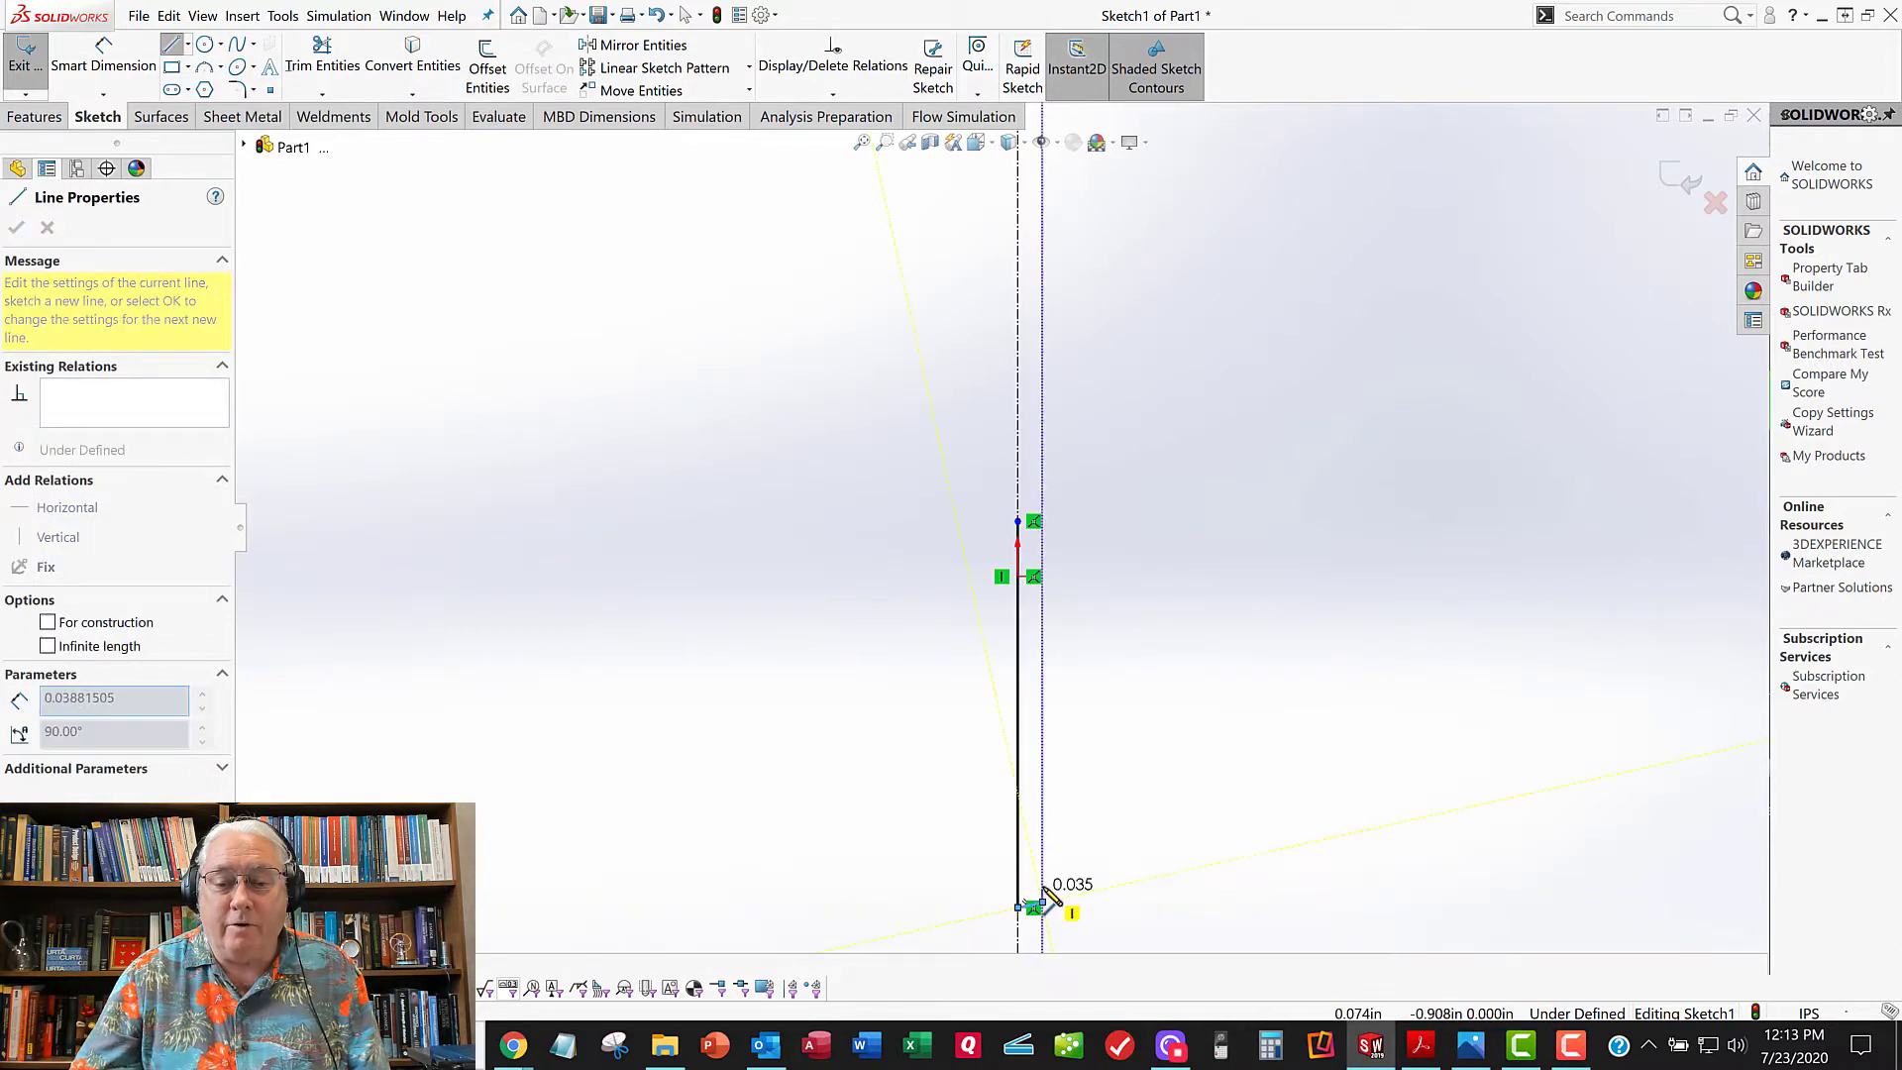
left_click(1043, 884)
left_click(1058, 884)
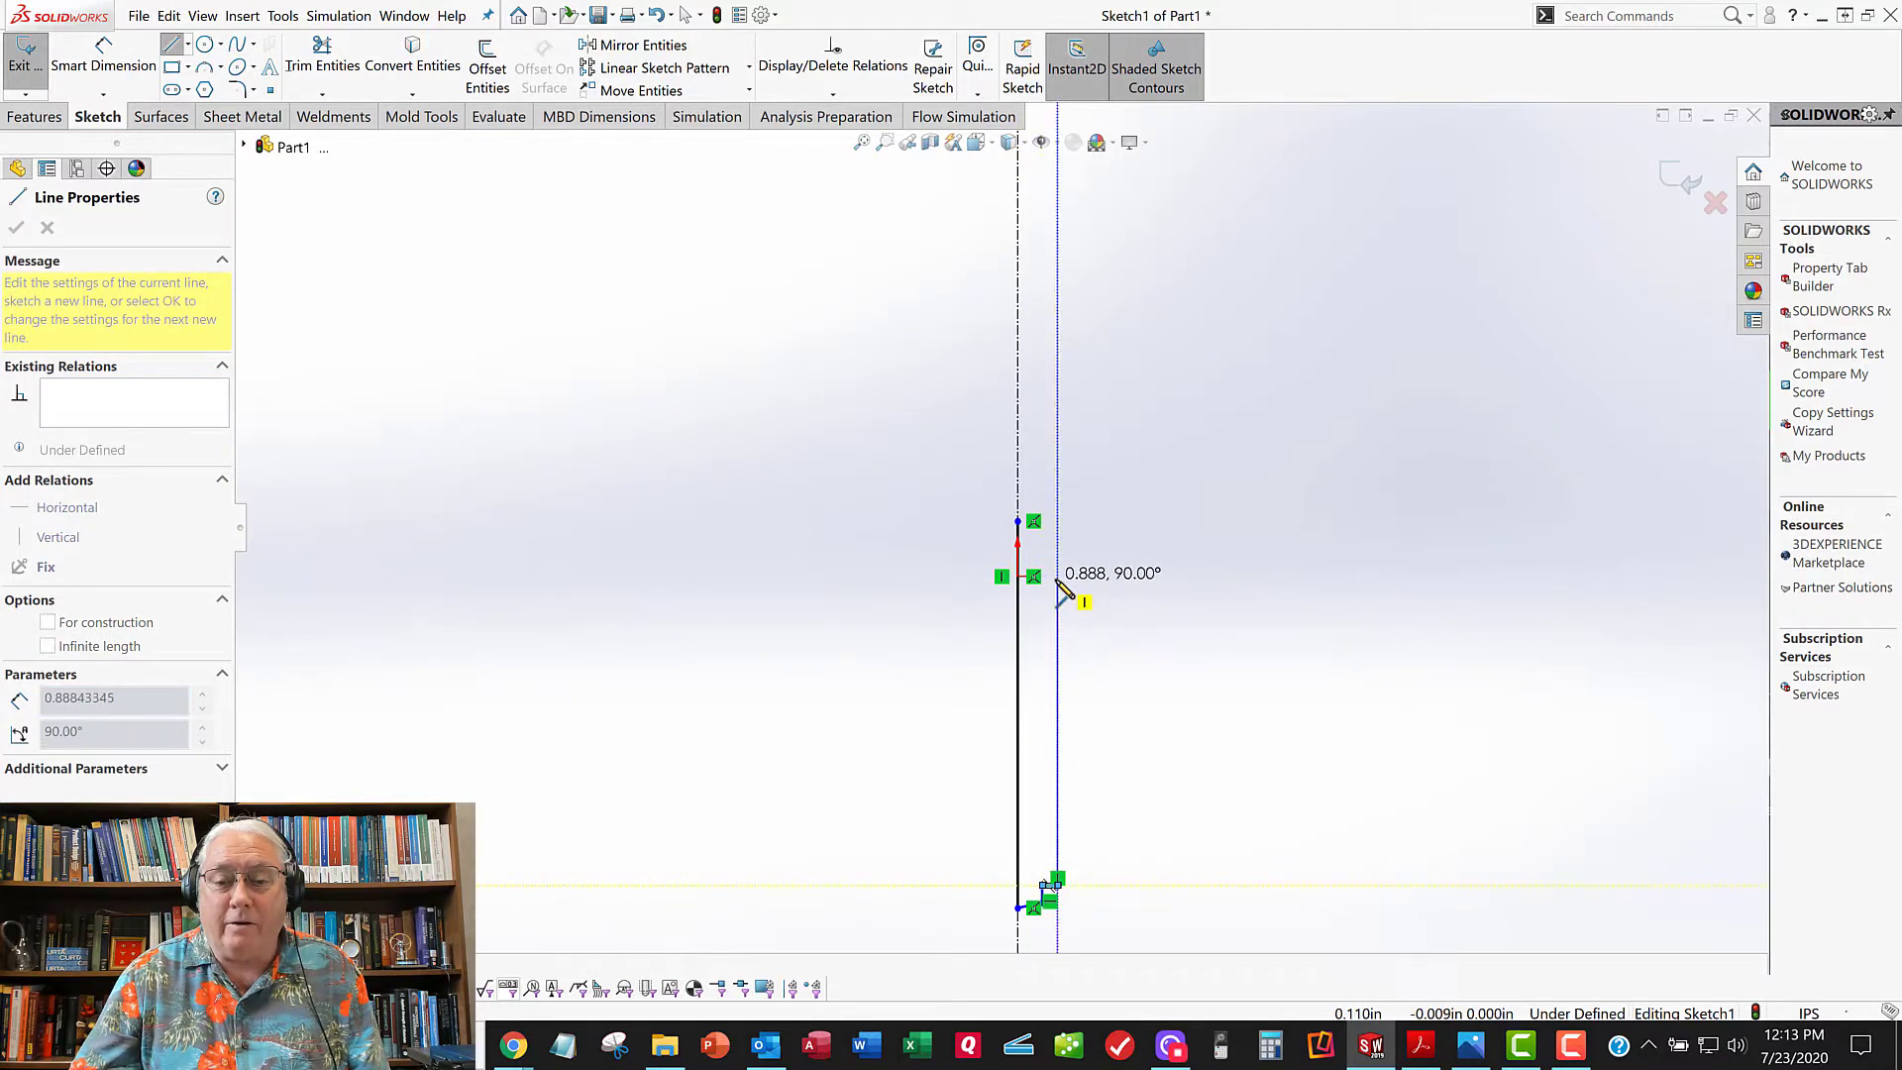
left_click(1058, 580)
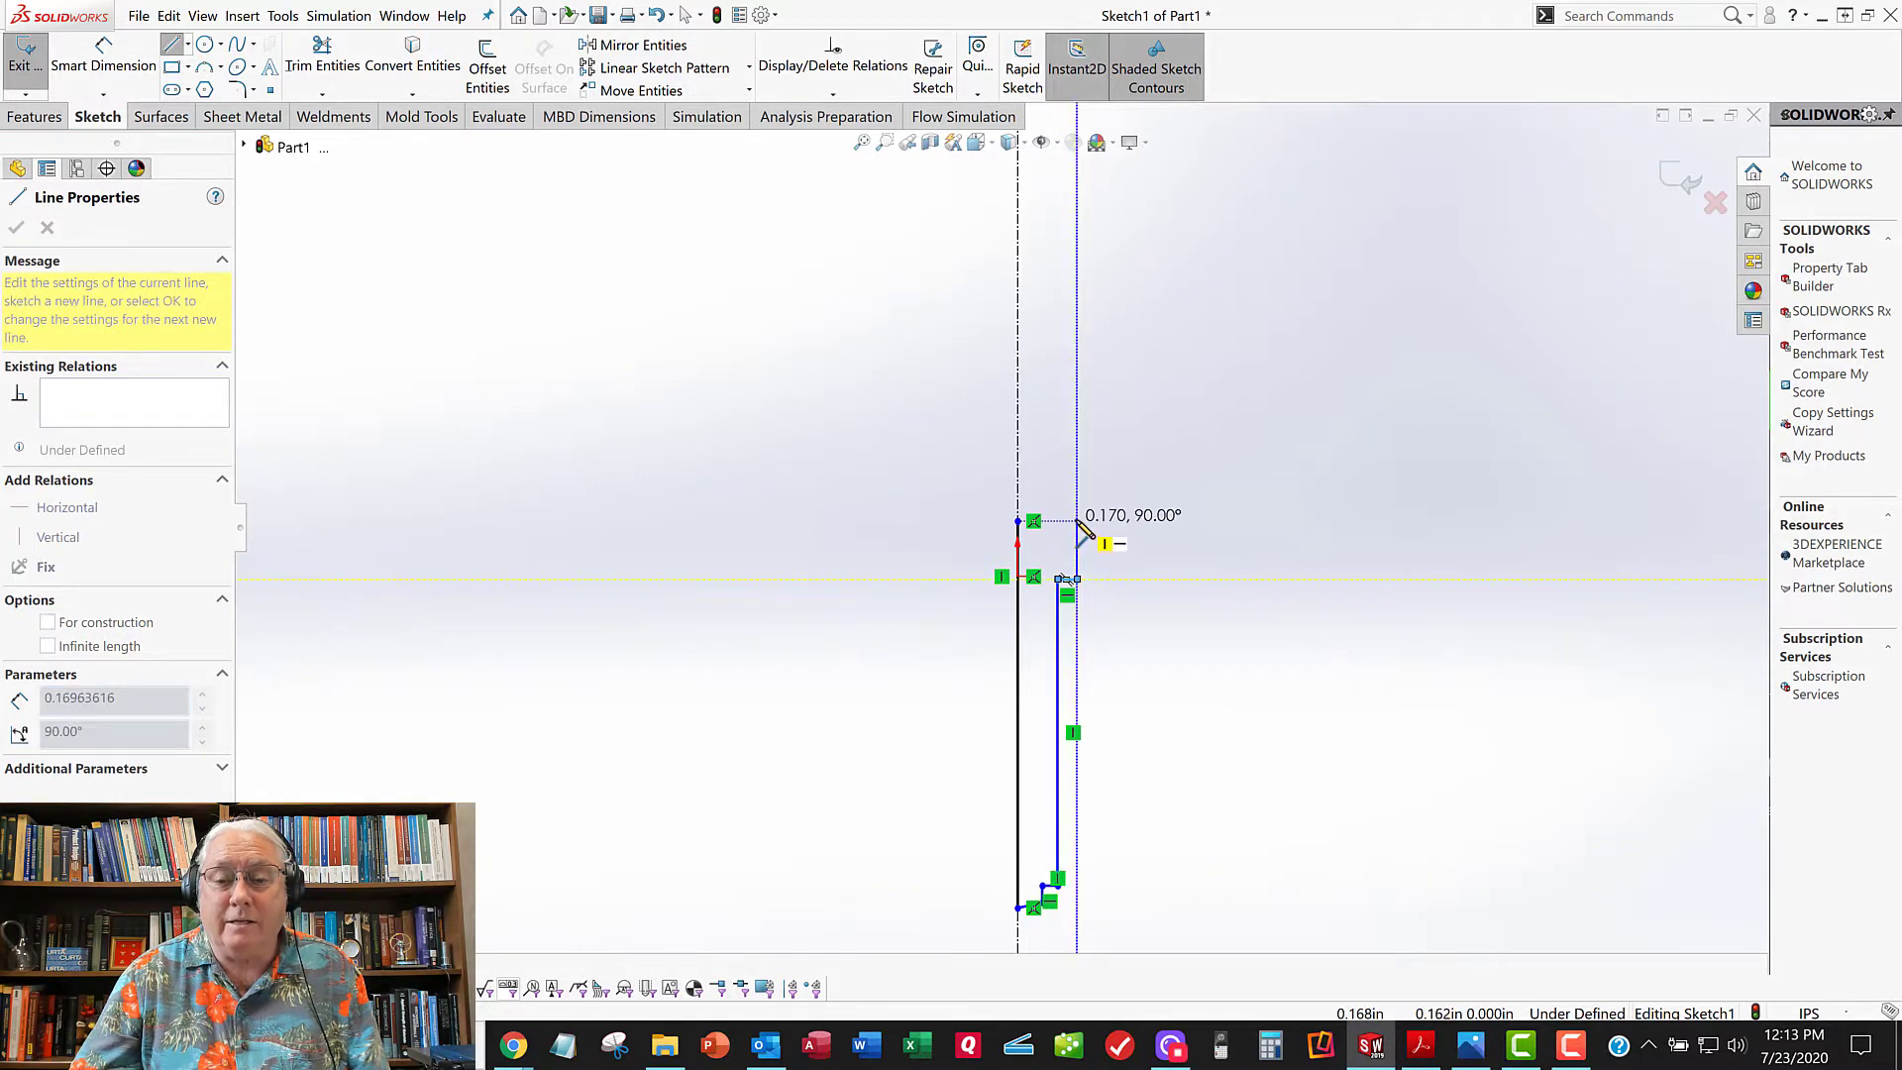
left_click(1077, 520)
left_click(1046, 527)
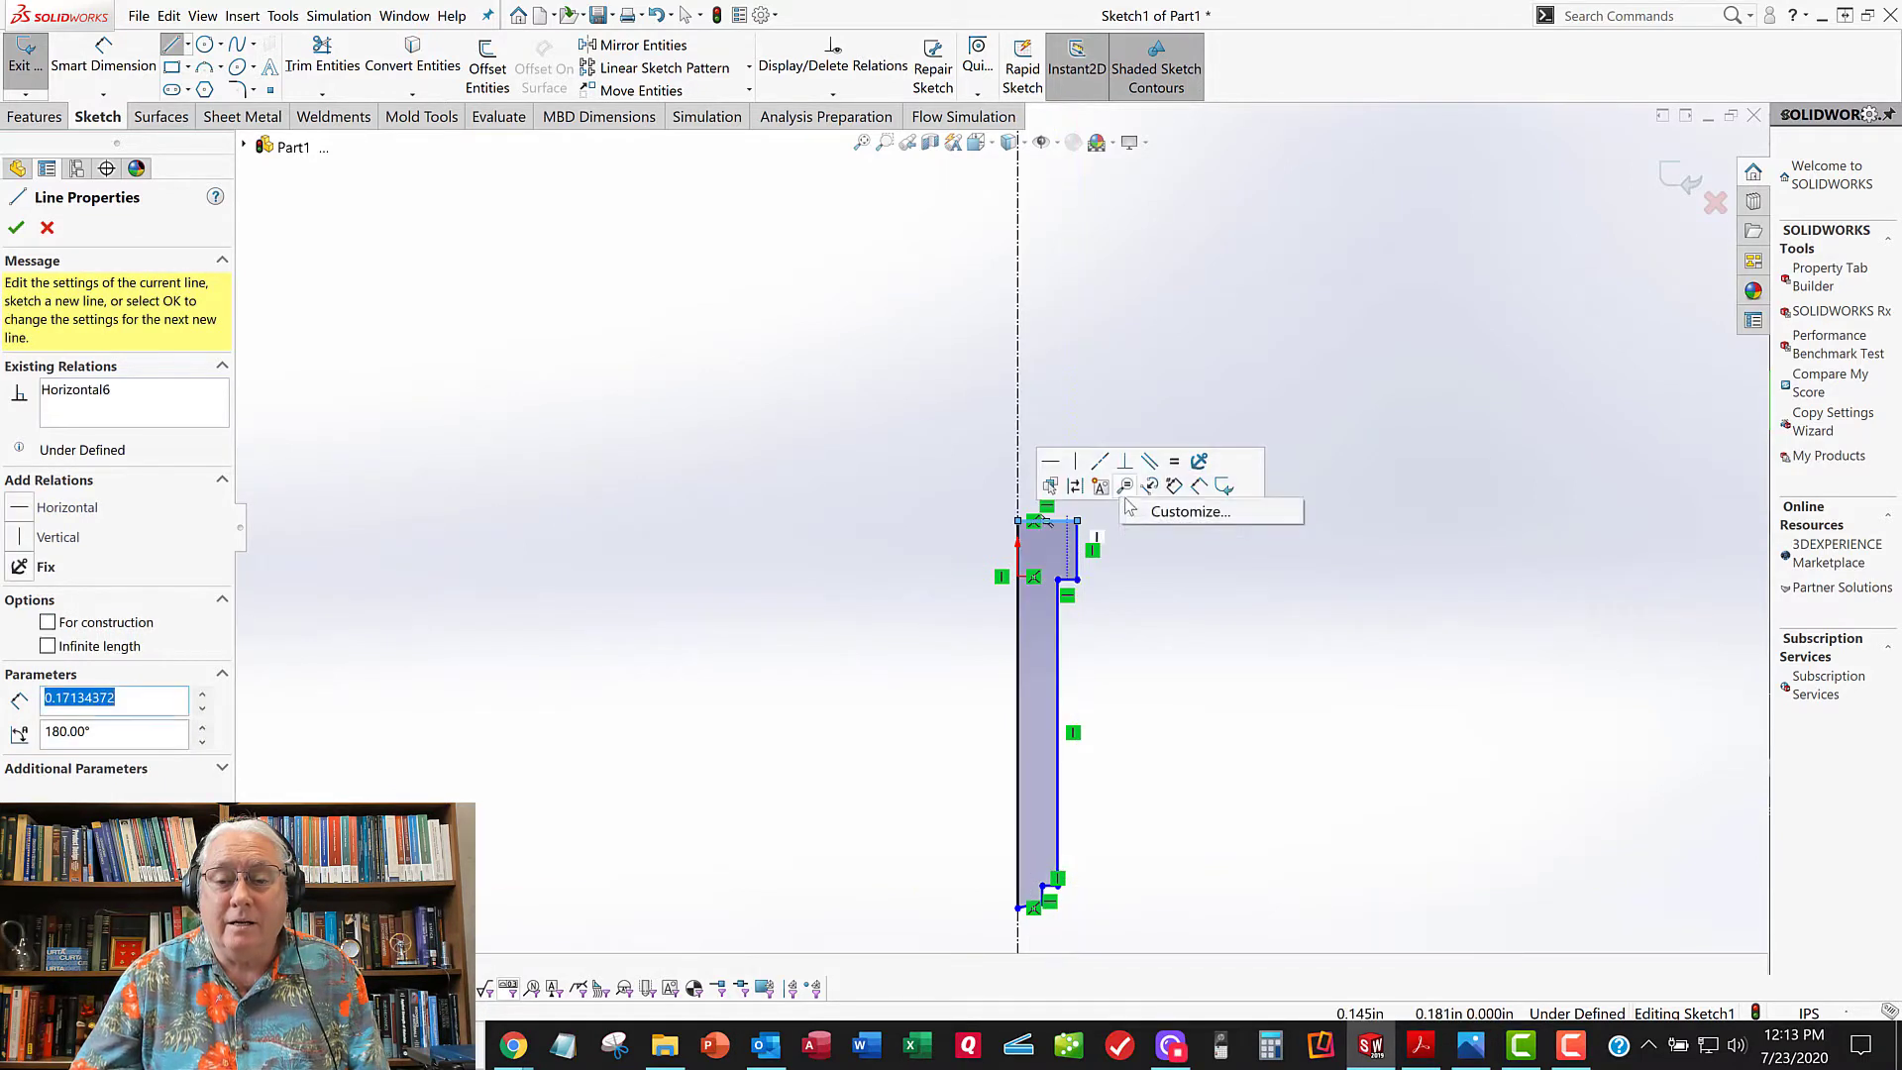
right_click(1141, 404)
left_click(1169, 416)
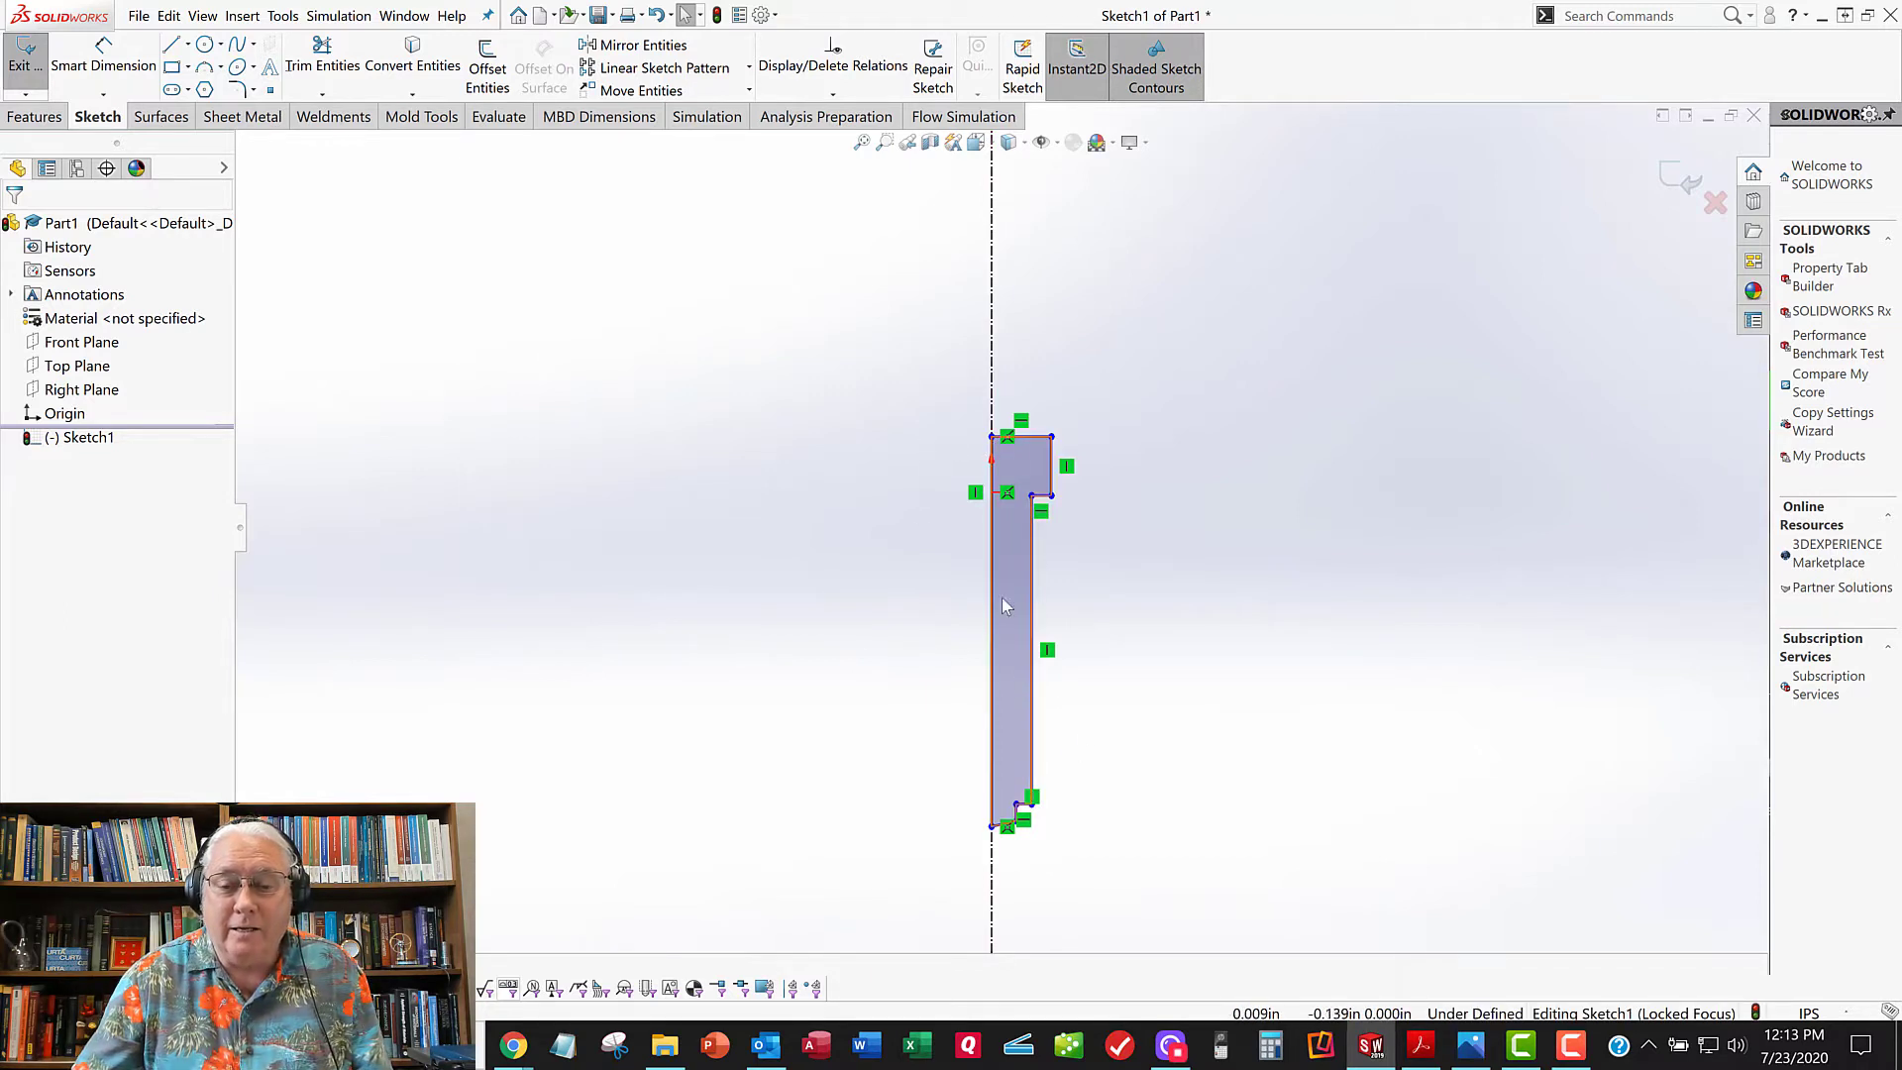
Step: Add a coincident relation between the short horizontal line under the head and the origin
left_click(1031, 675)
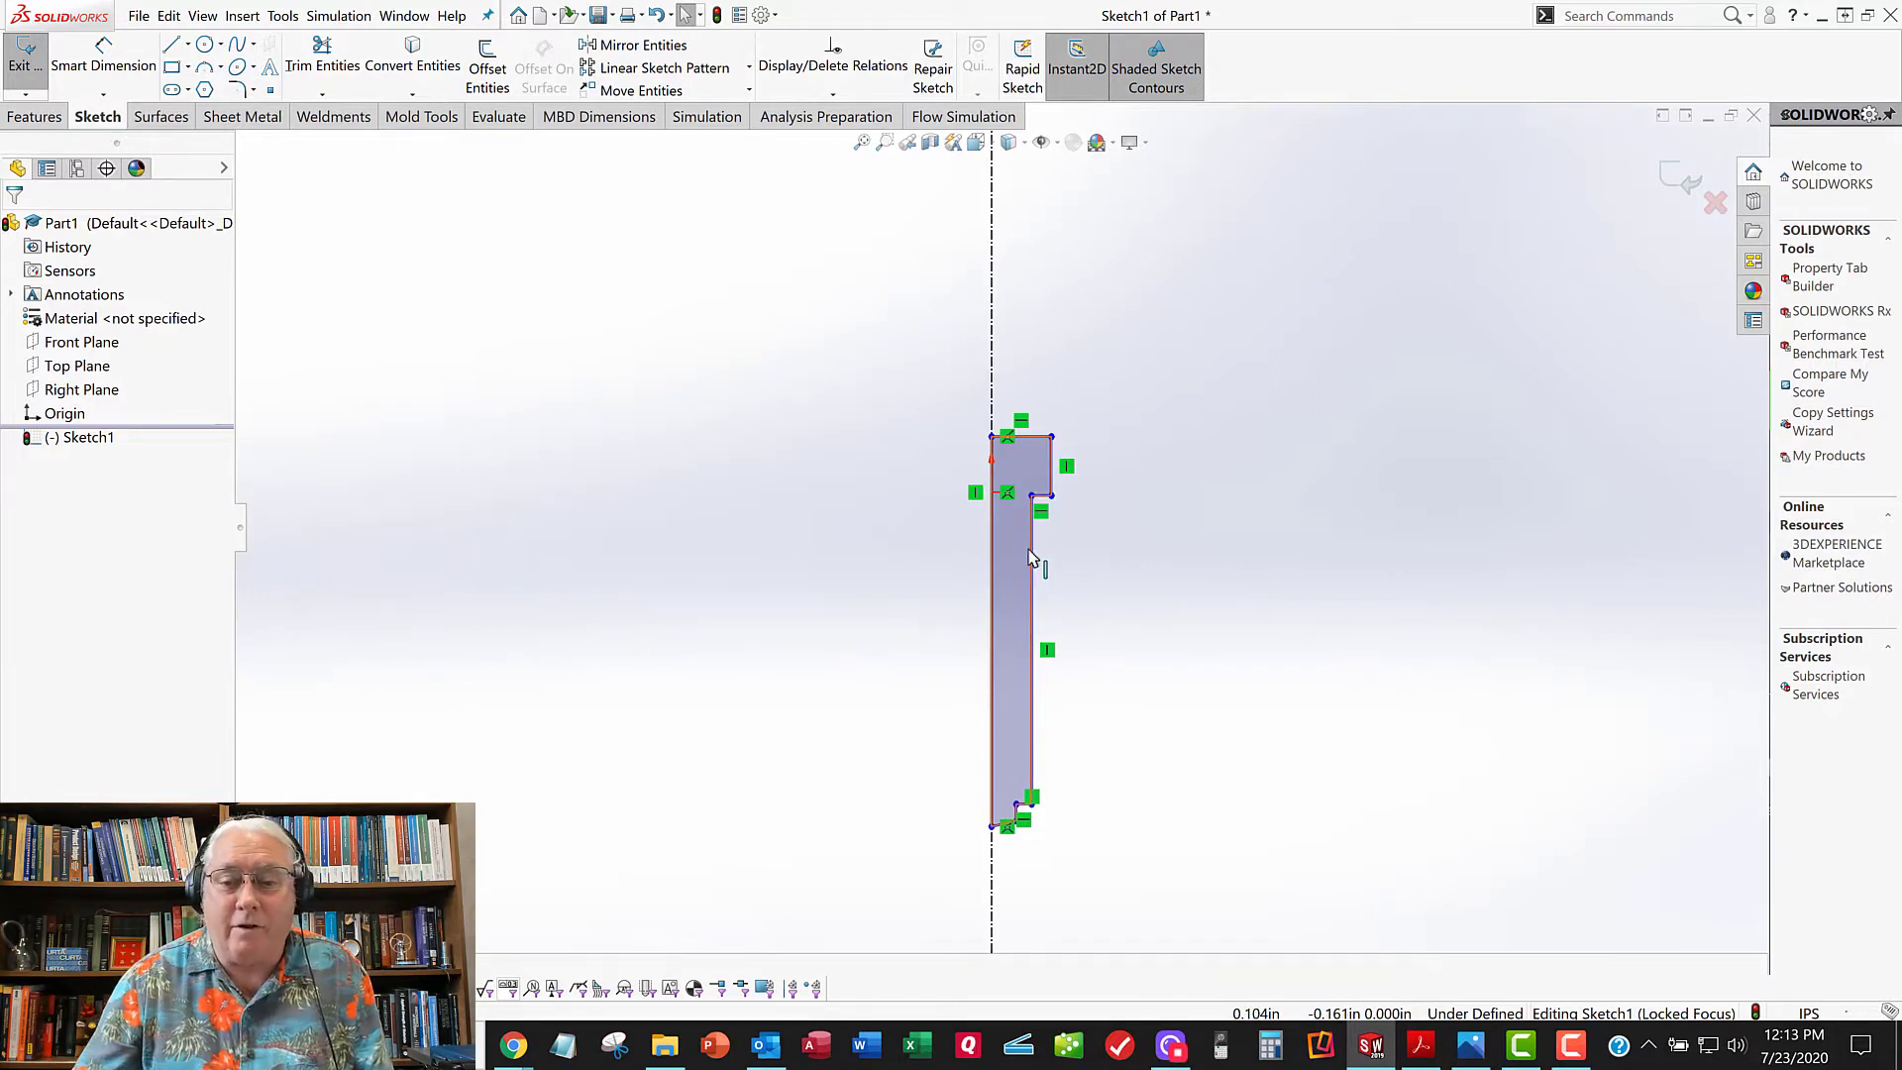
scroll(1050, 575, "down", 2)
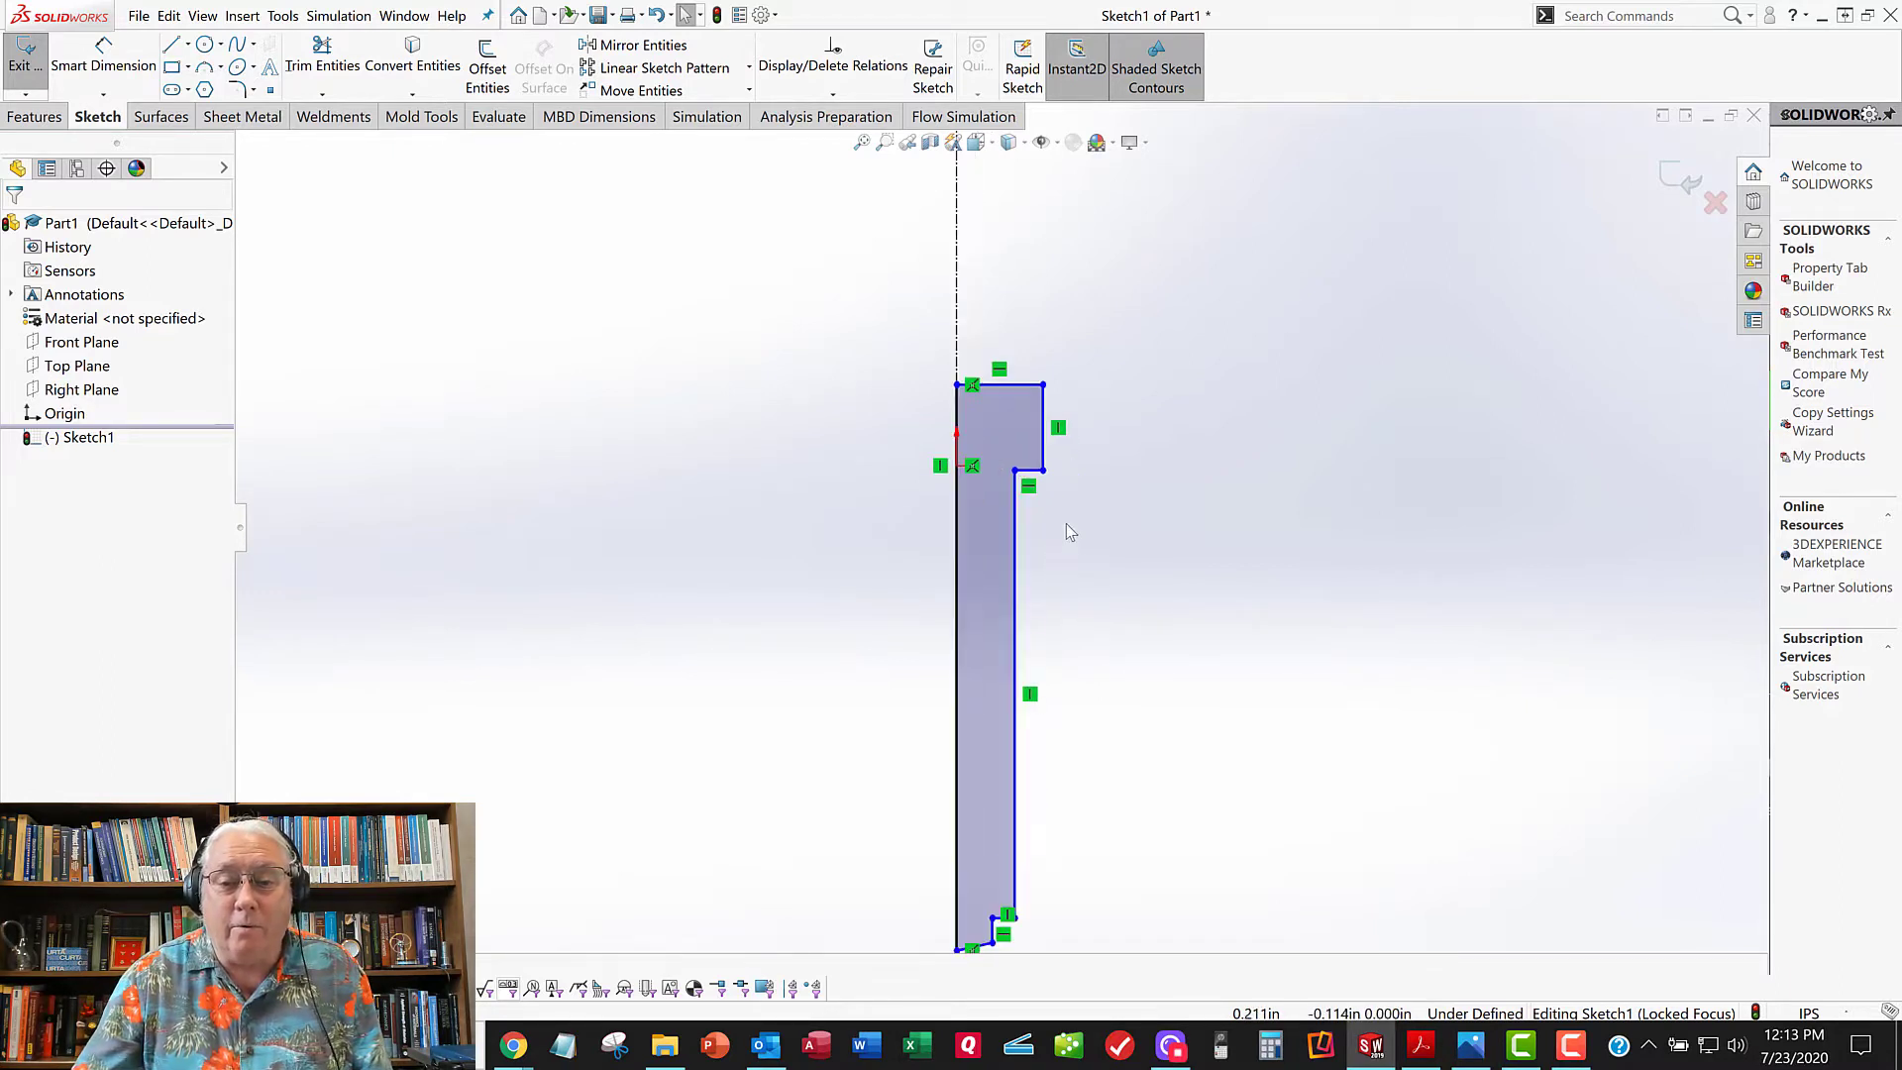
scroll(1064, 525, "down", 3)
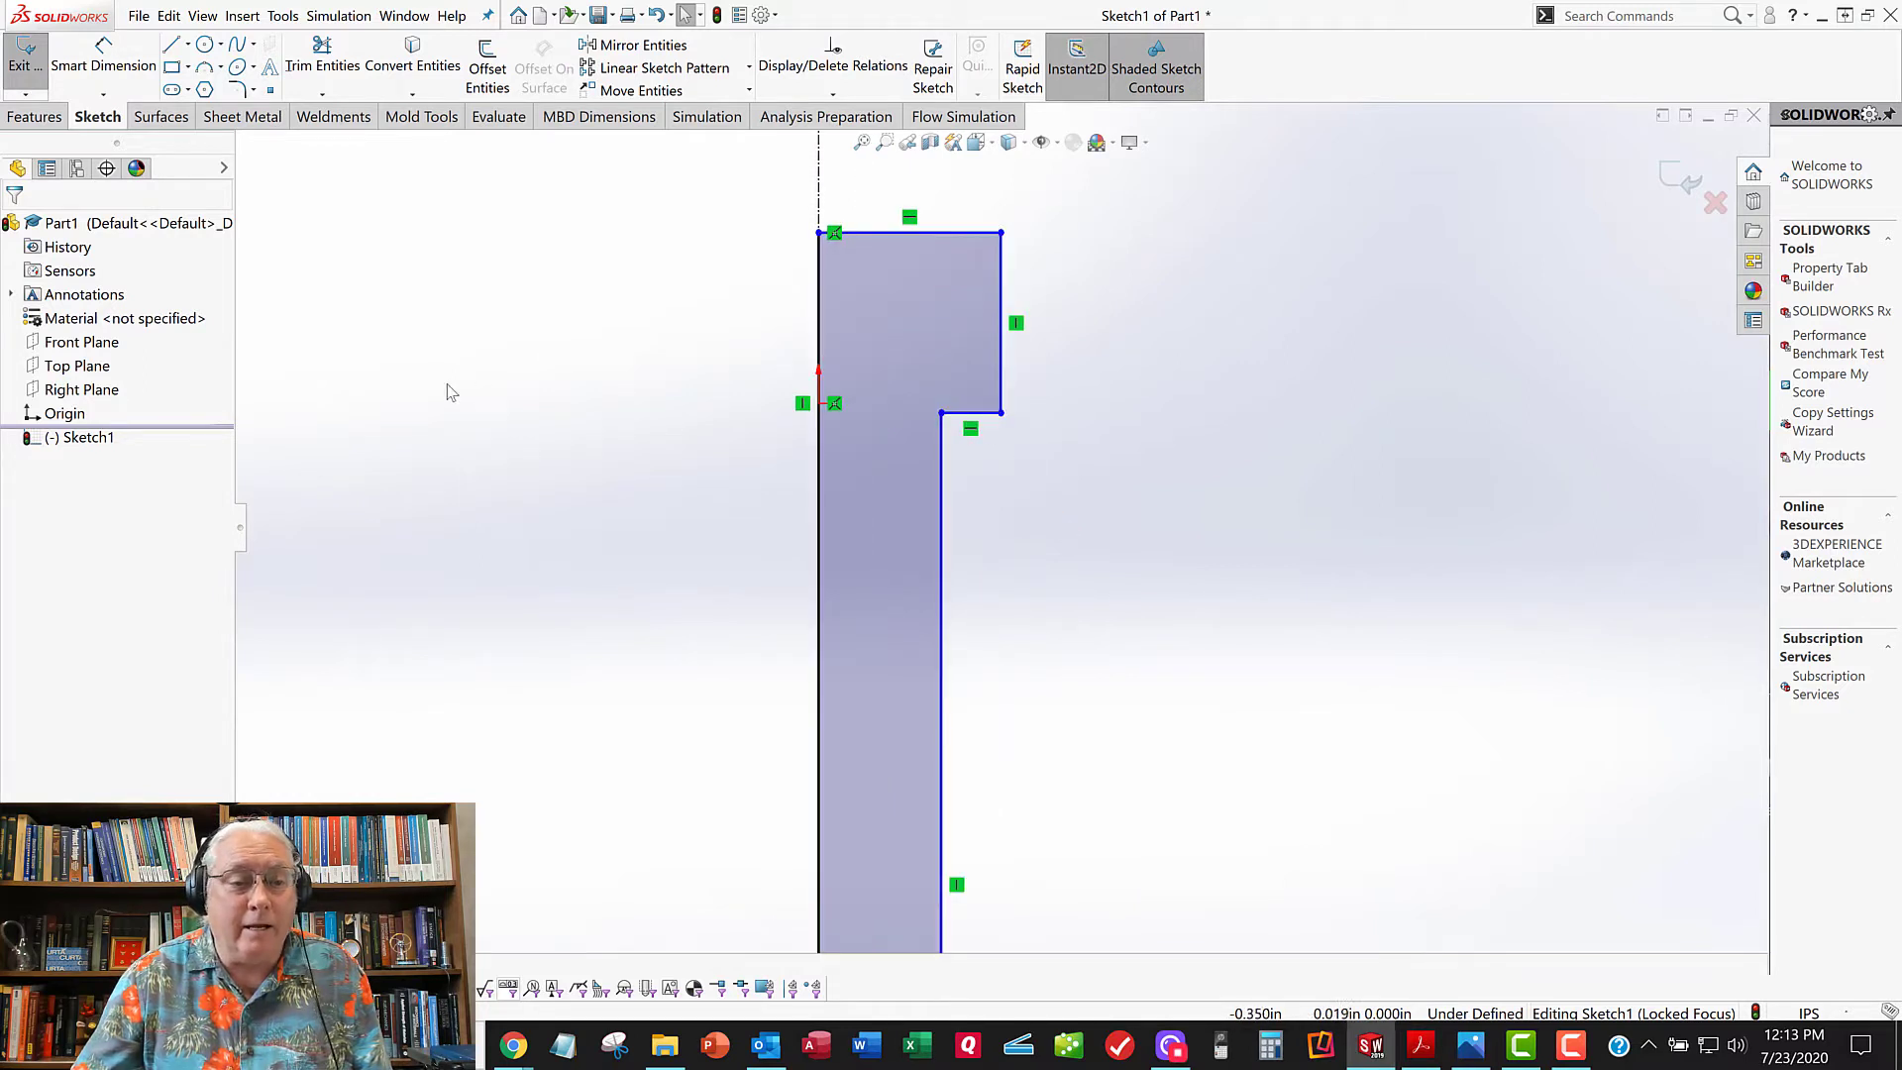
left_click(78, 365)
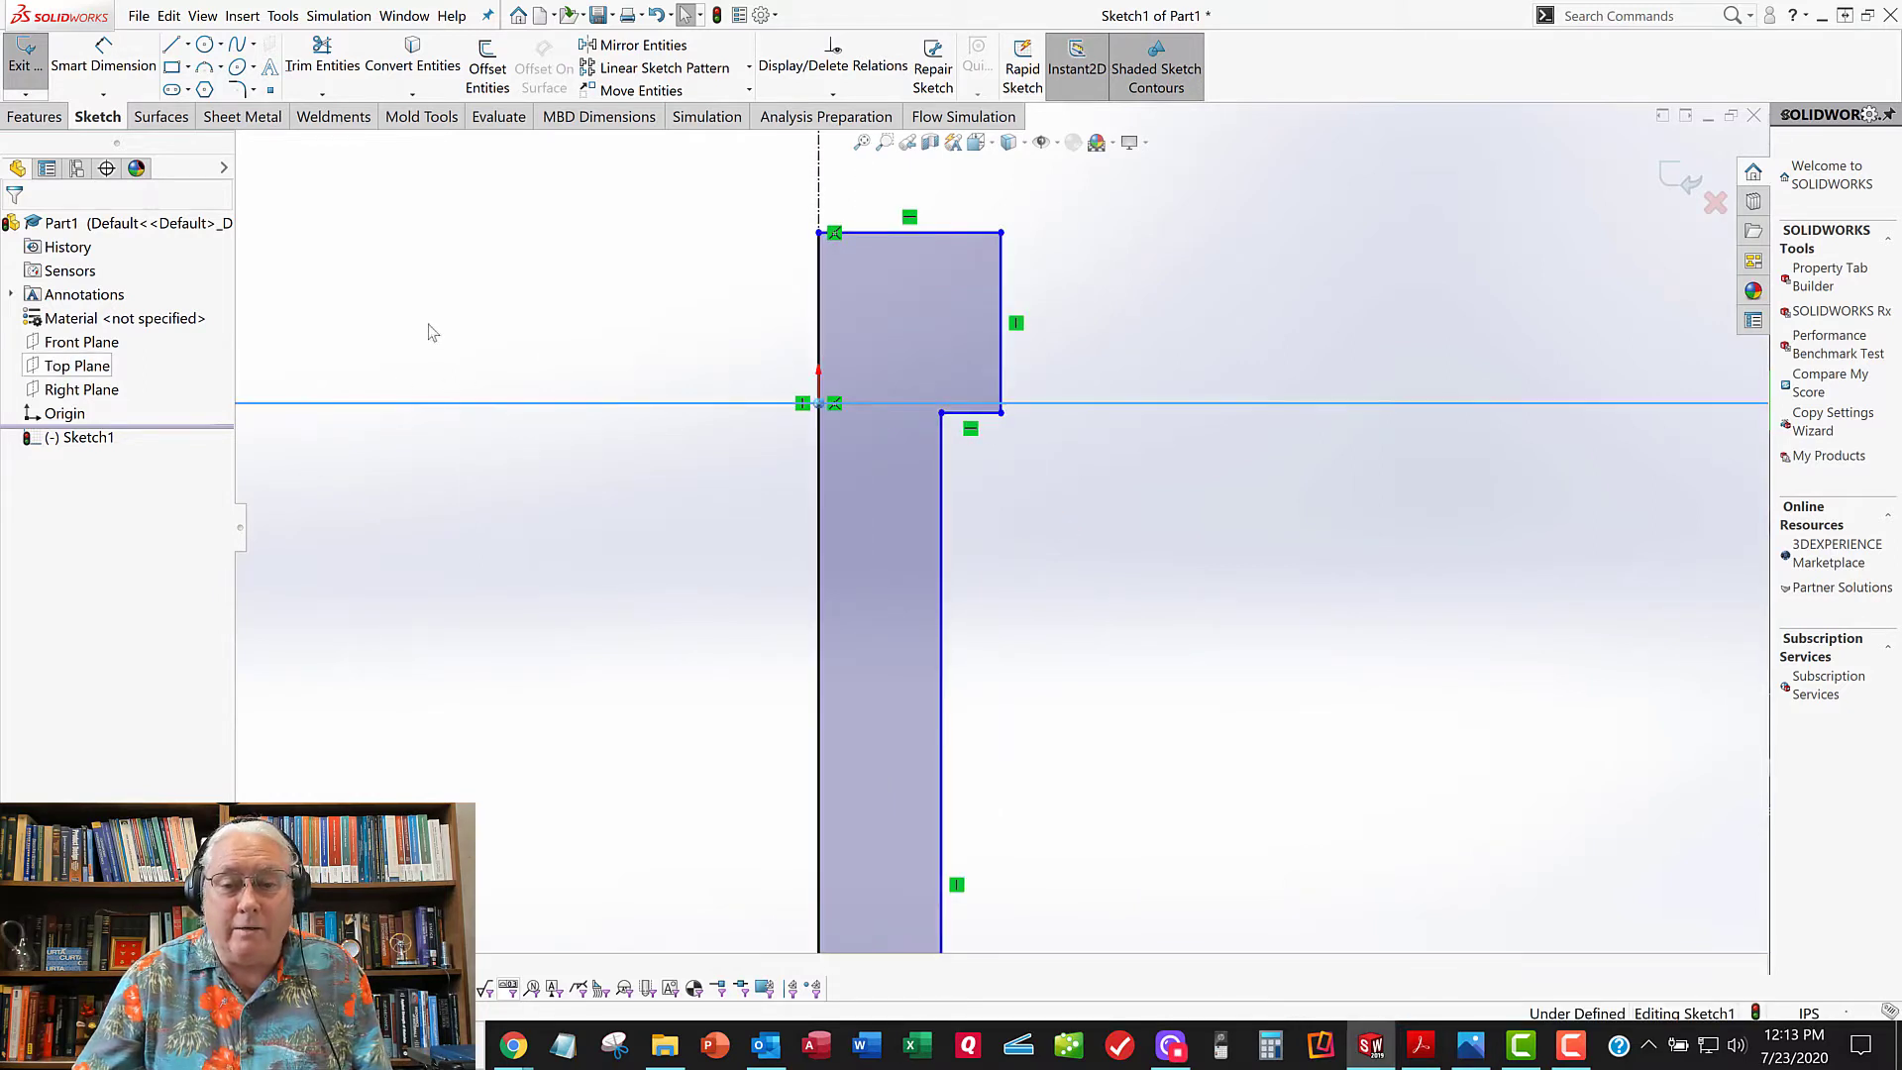
left_click(1128, 477)
left_click(969, 413)
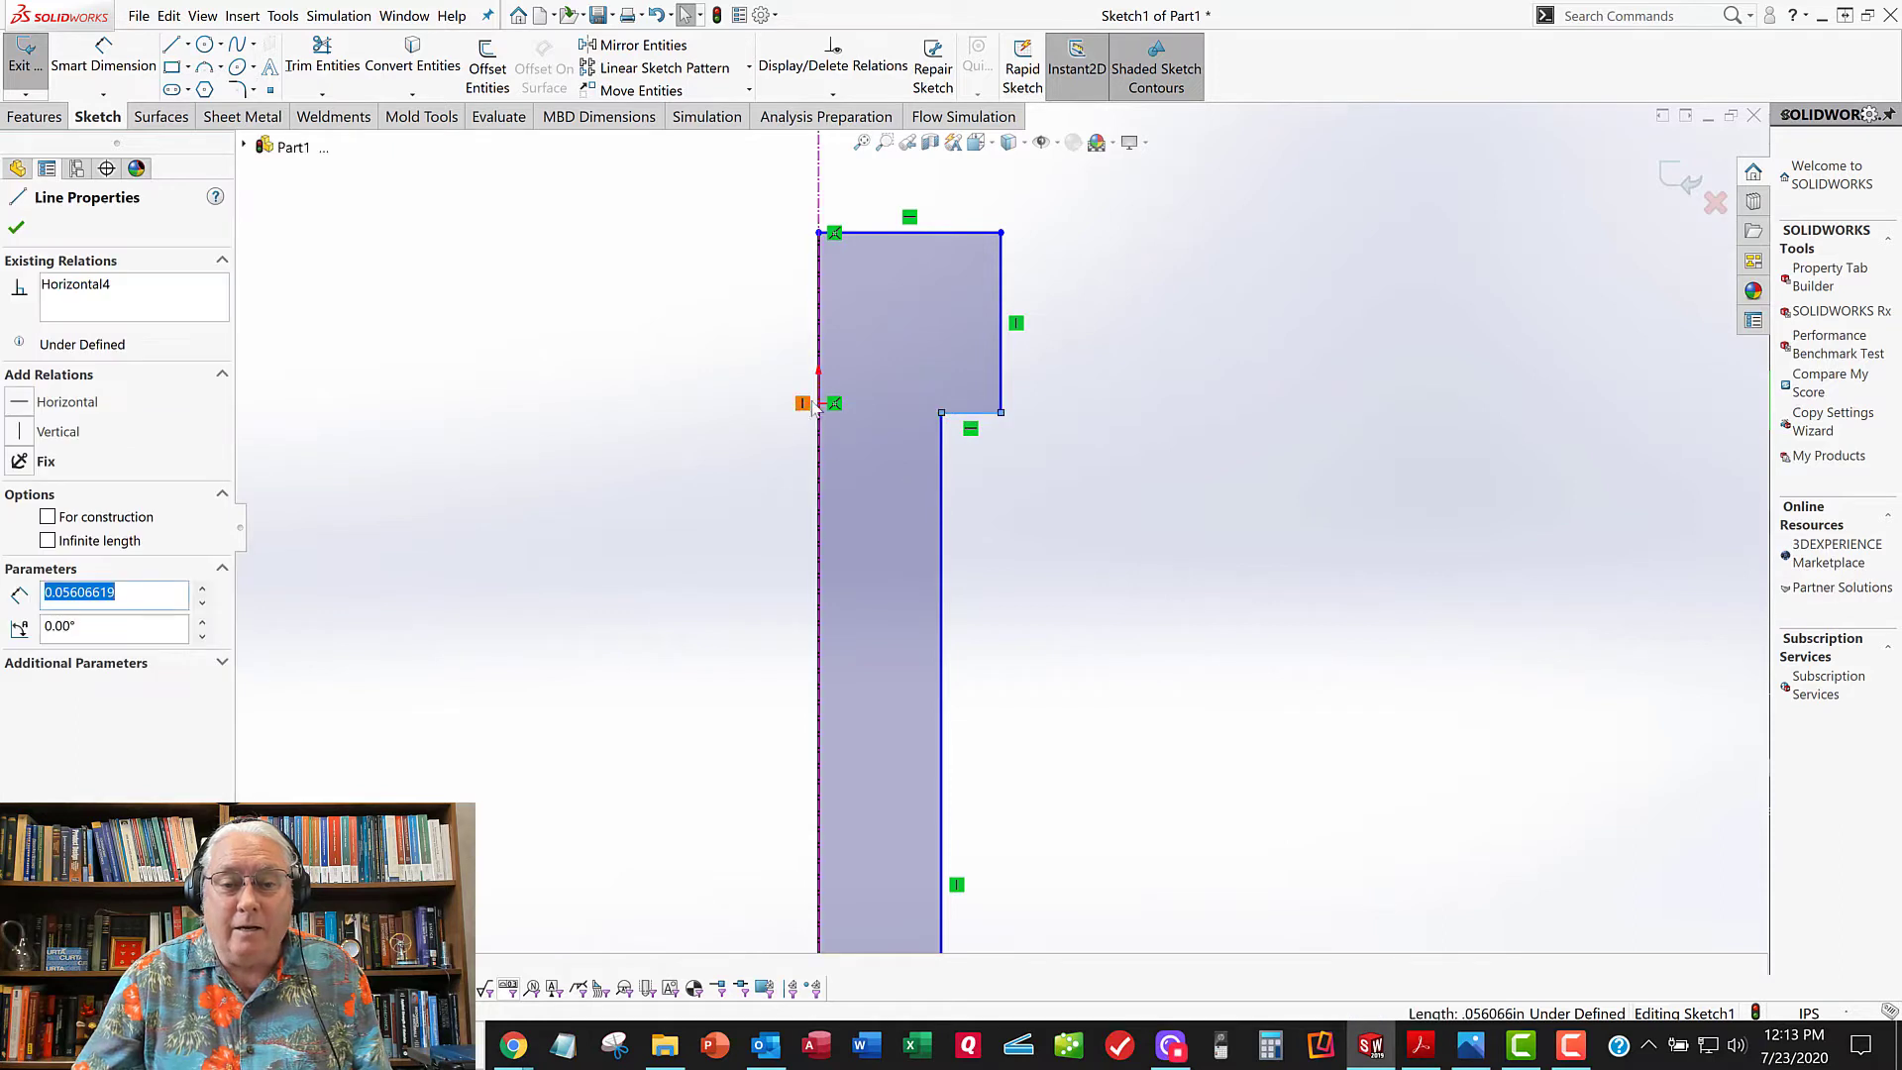
left_click(820, 403, "ctrl")
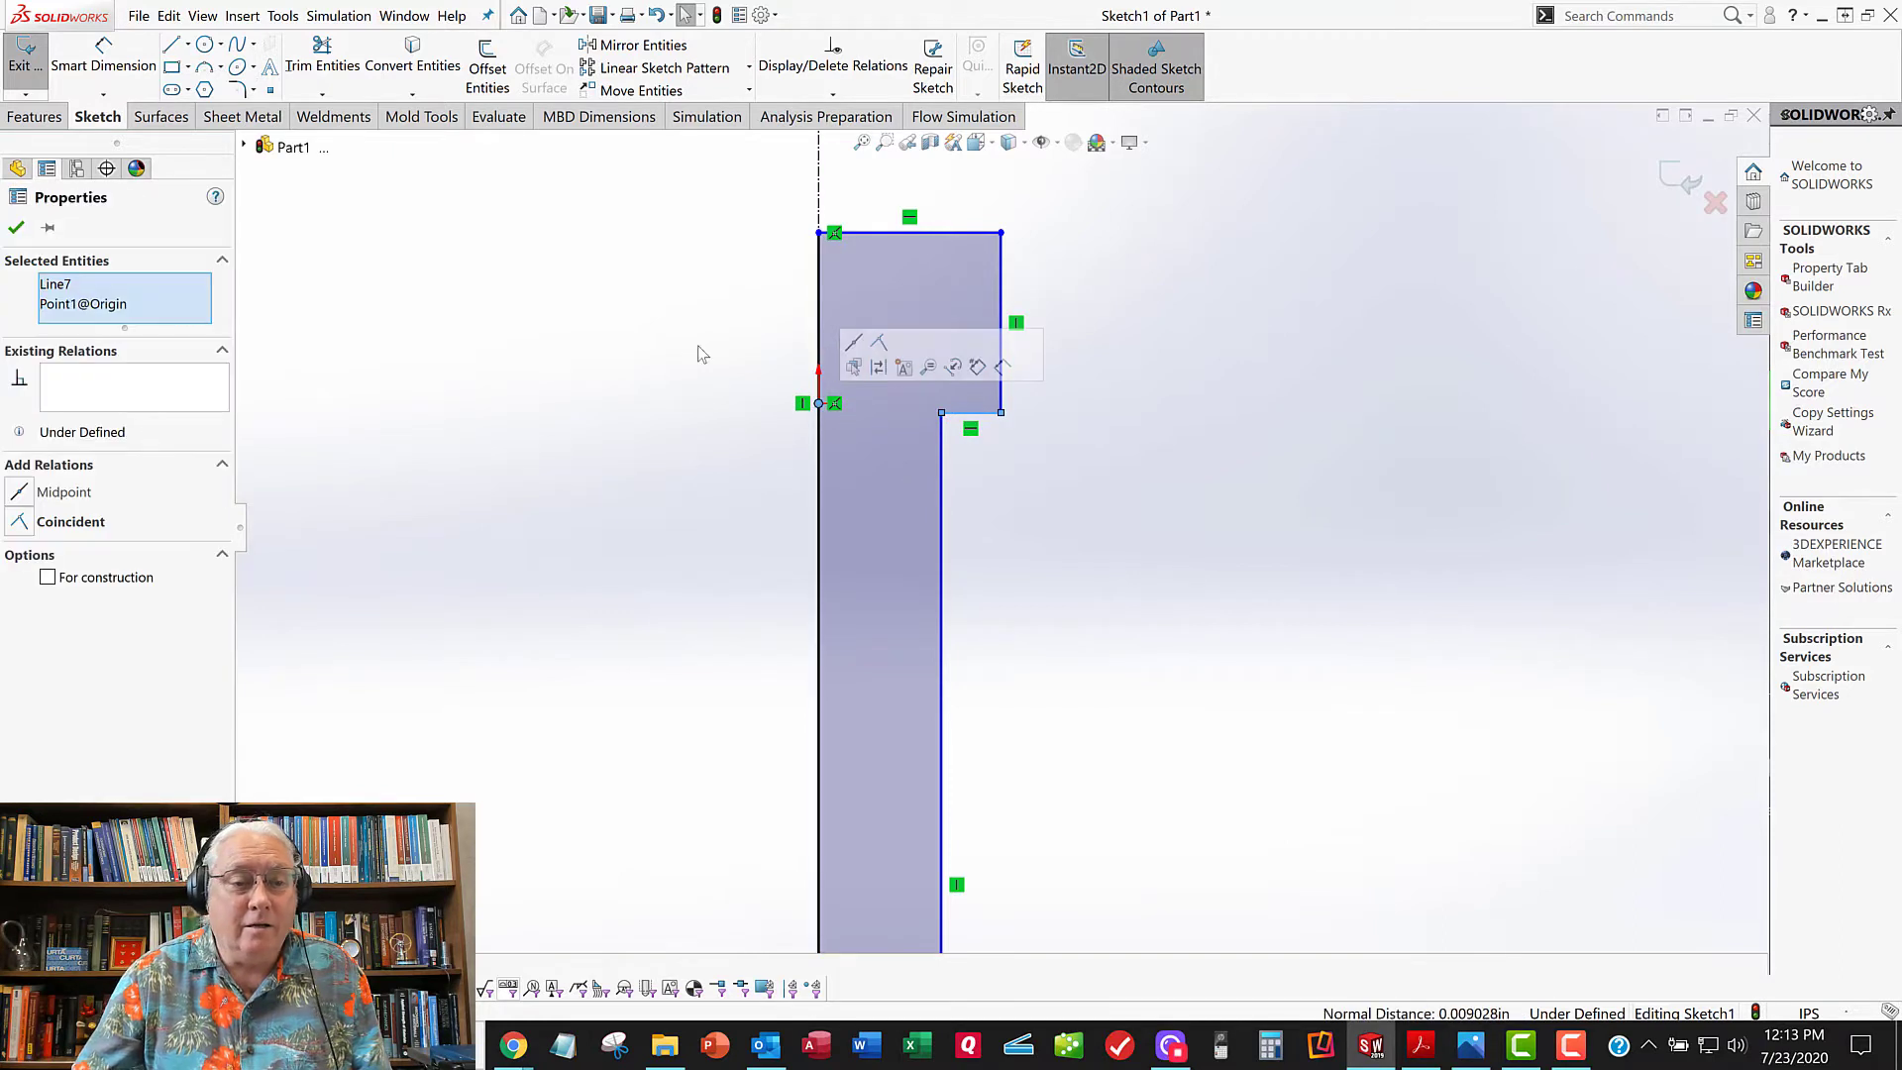
left_click(16, 522)
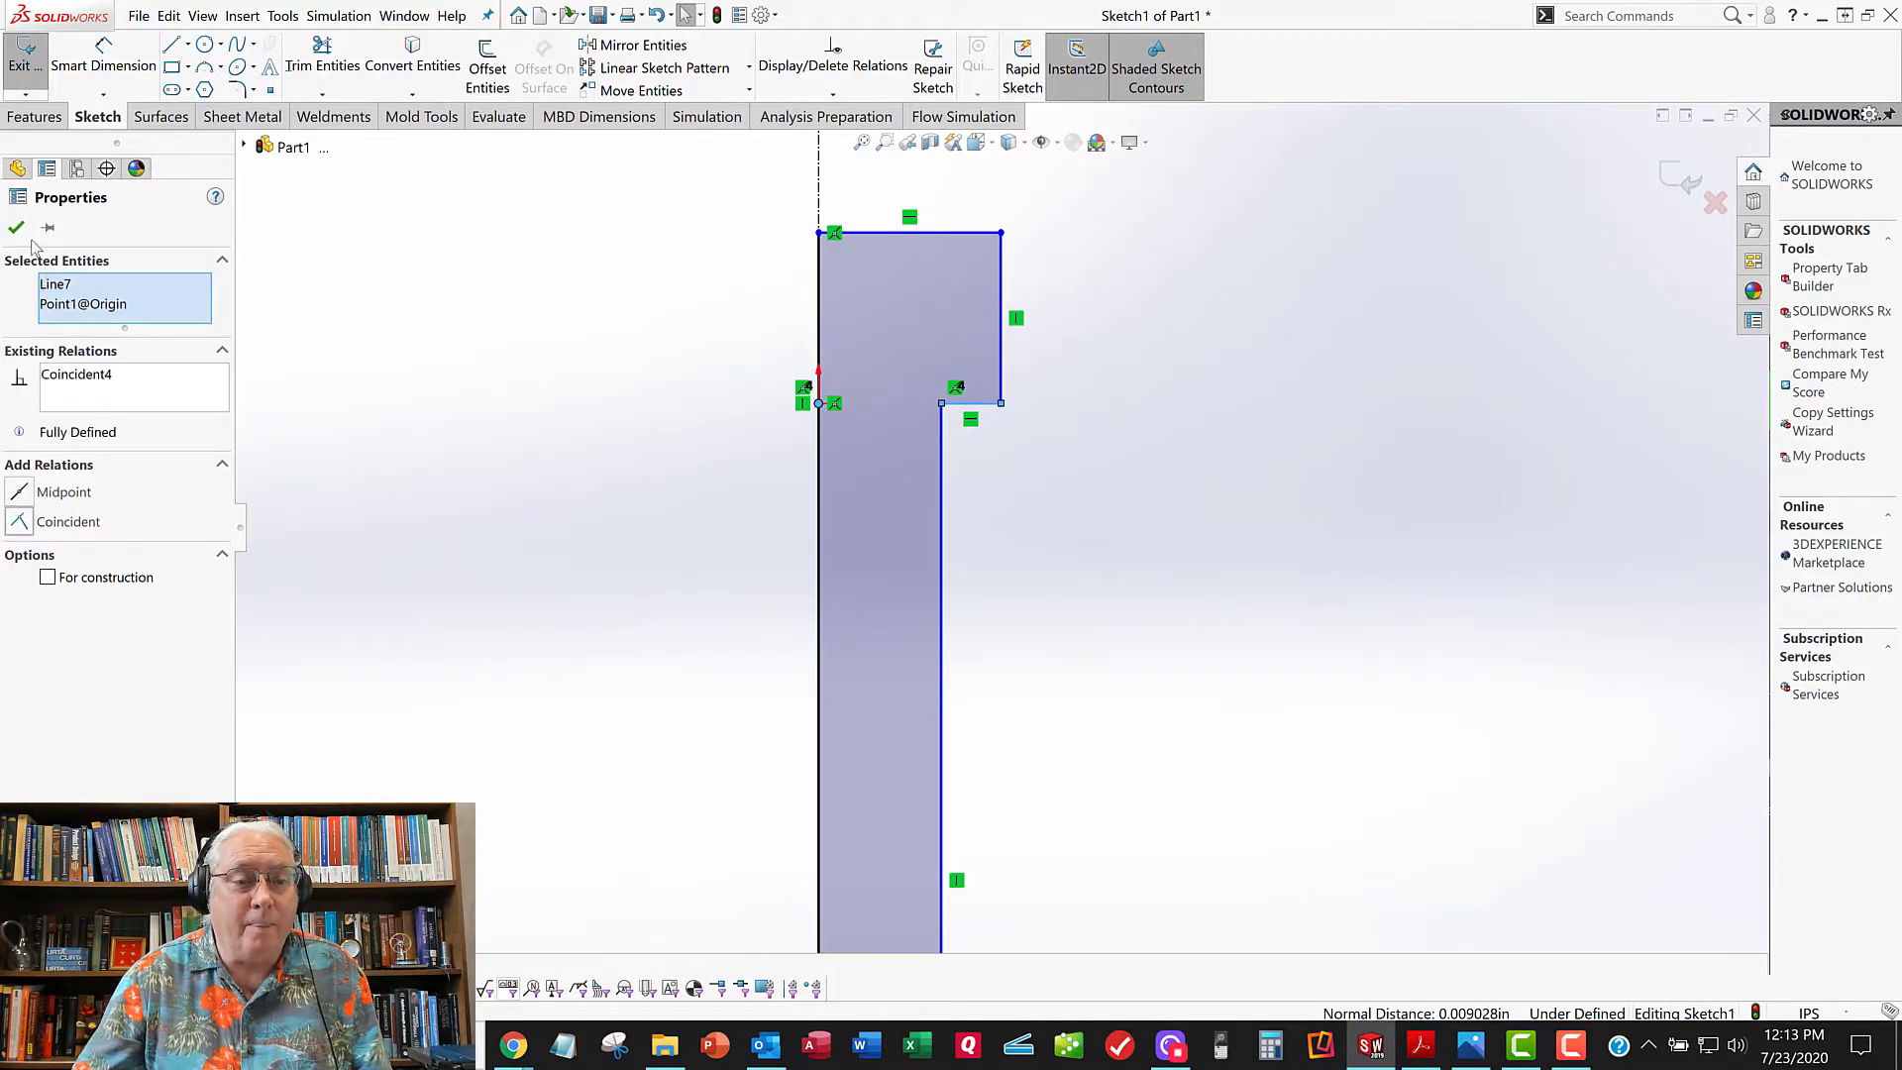
left_click(16, 227)
Step: Add a horizontal relation to the slanted line at the lower end of the profile
scroll(664, 419, "up", 1)
scroll(666, 420, "up", 5)
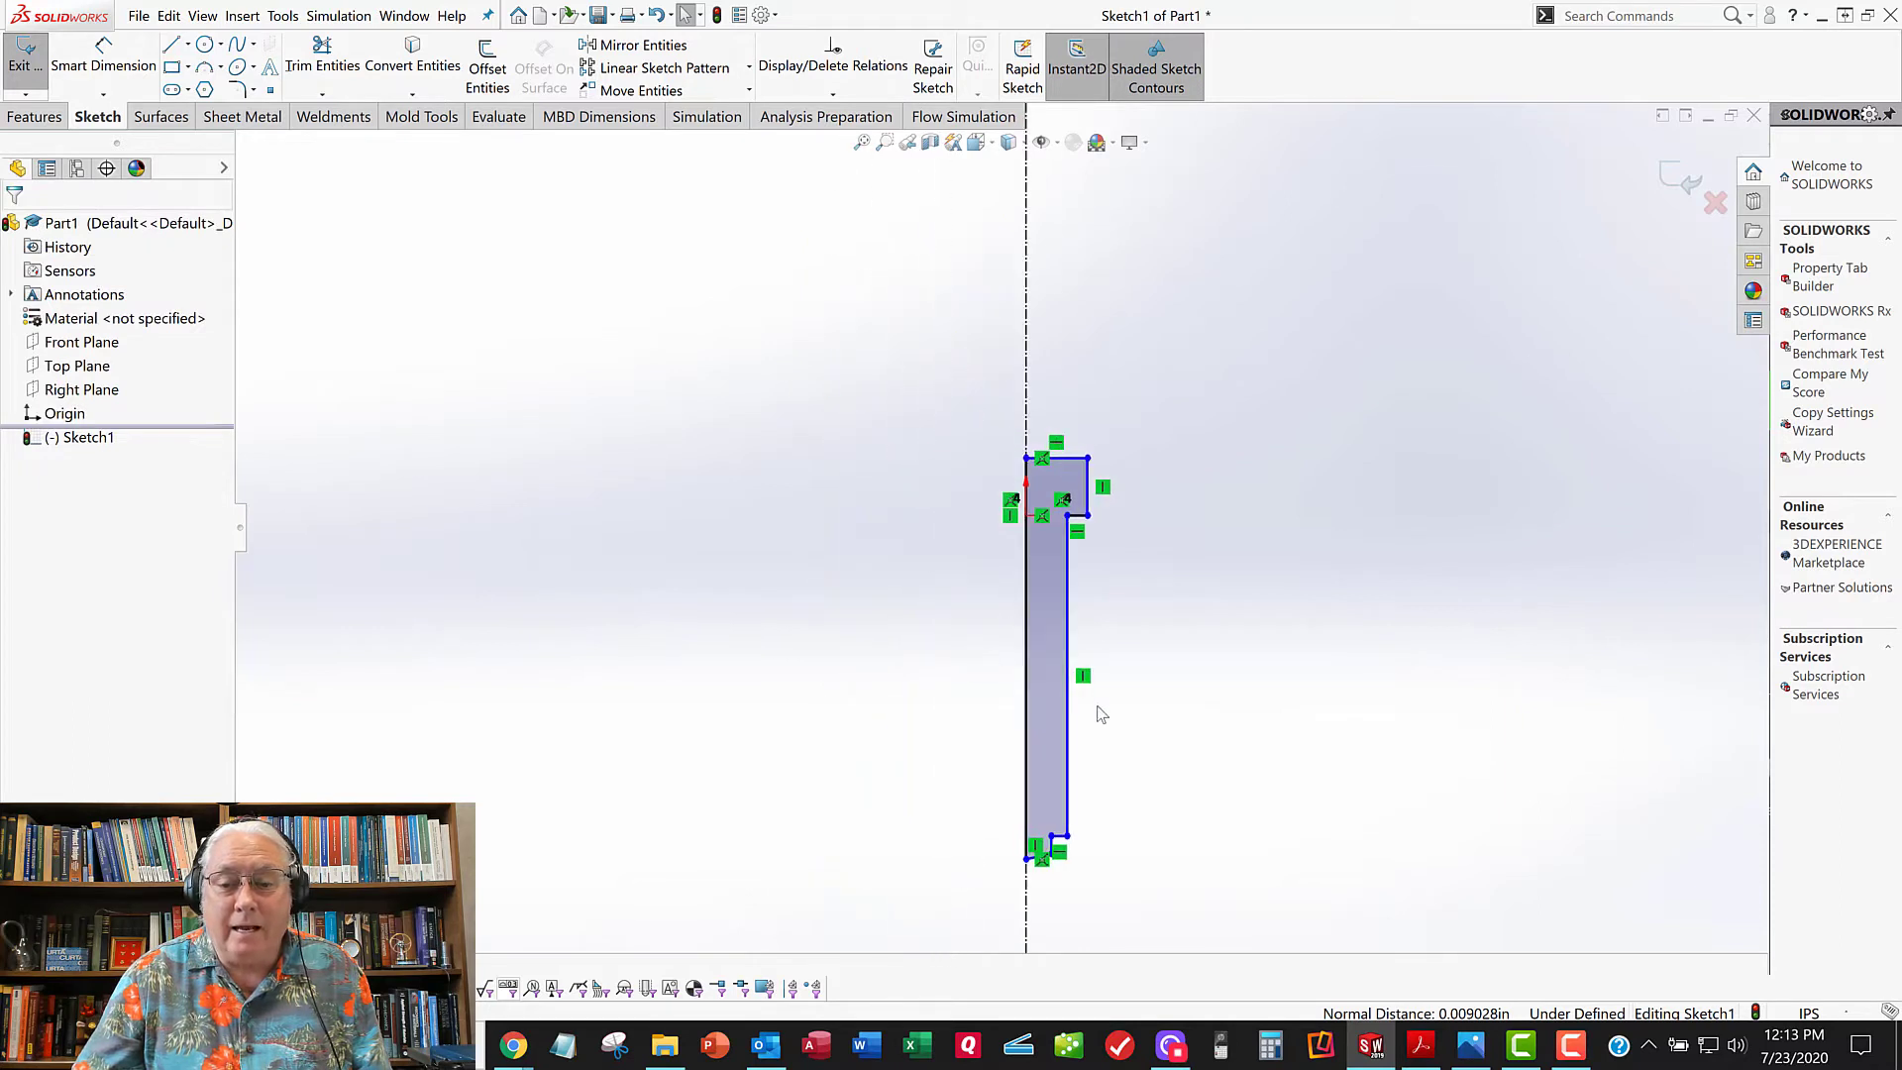
scroll(1115, 880, "down", 1)
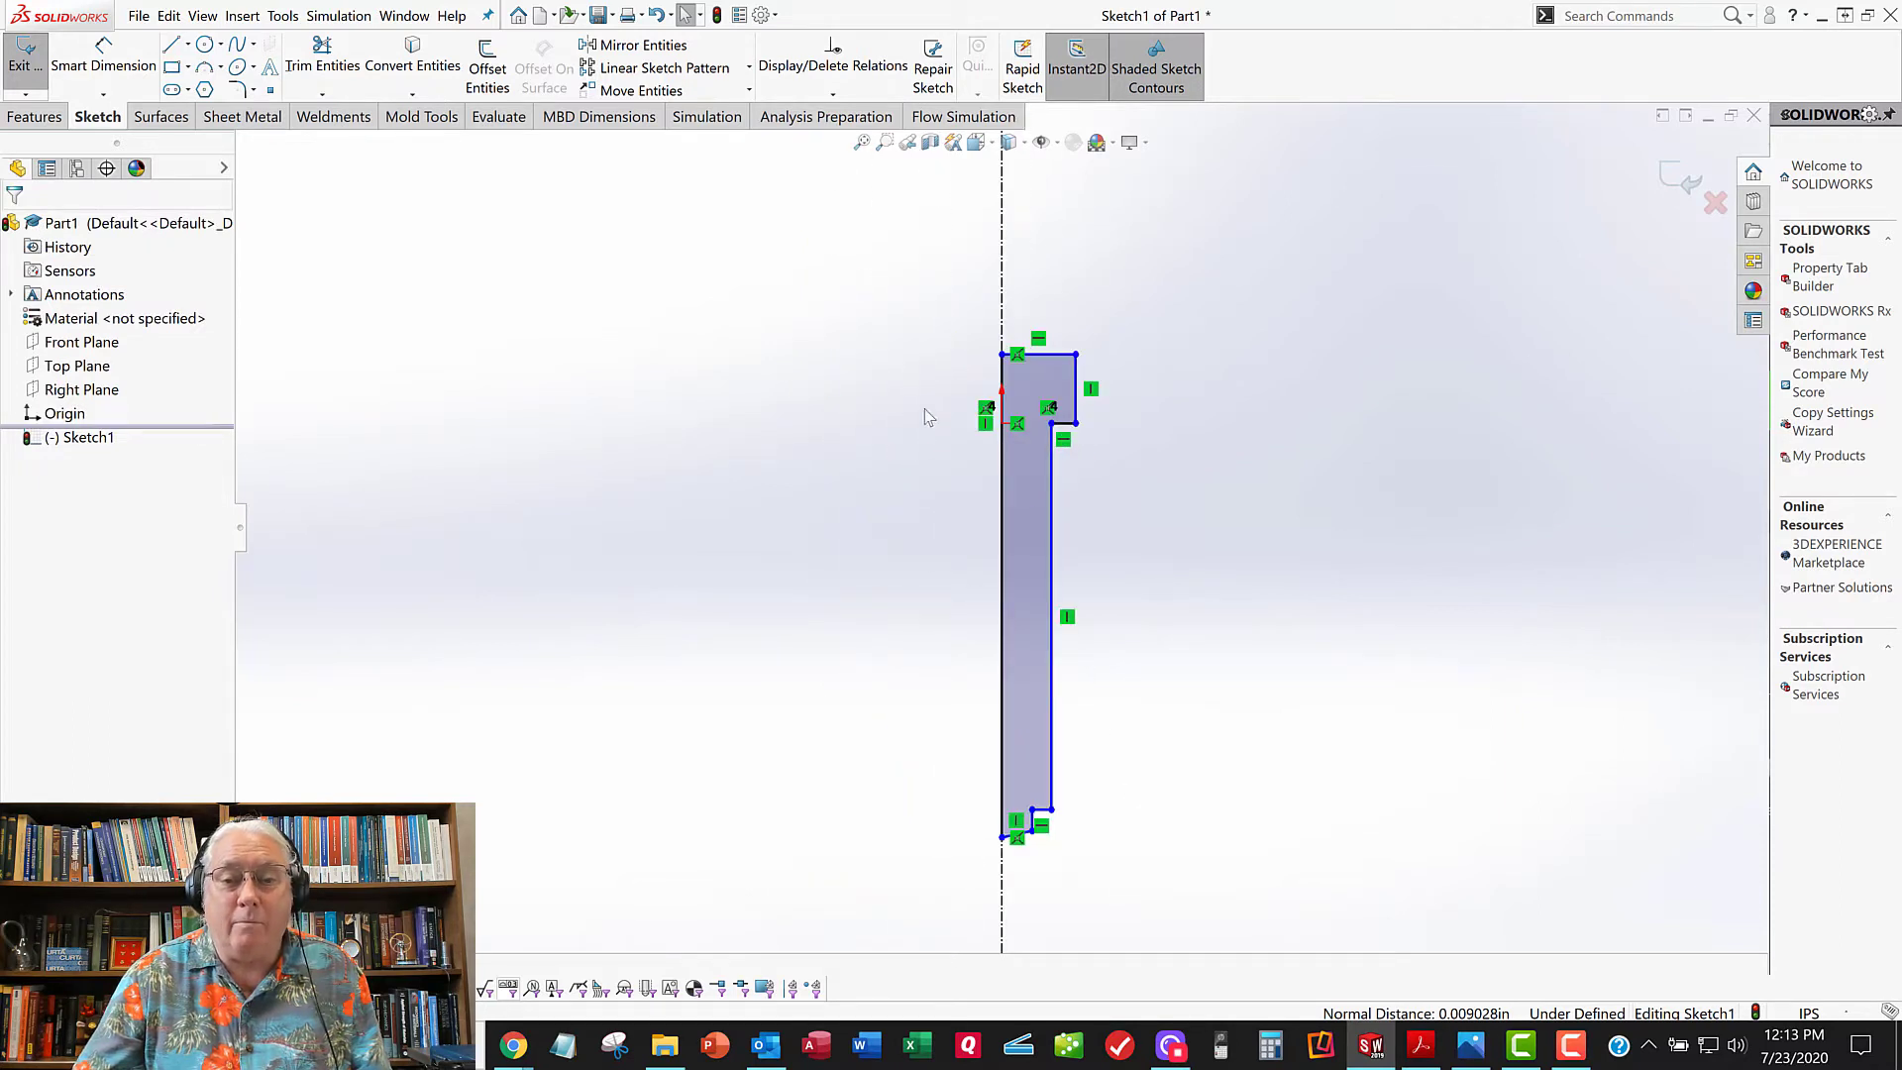
scroll(1024, 758, "down", 10)
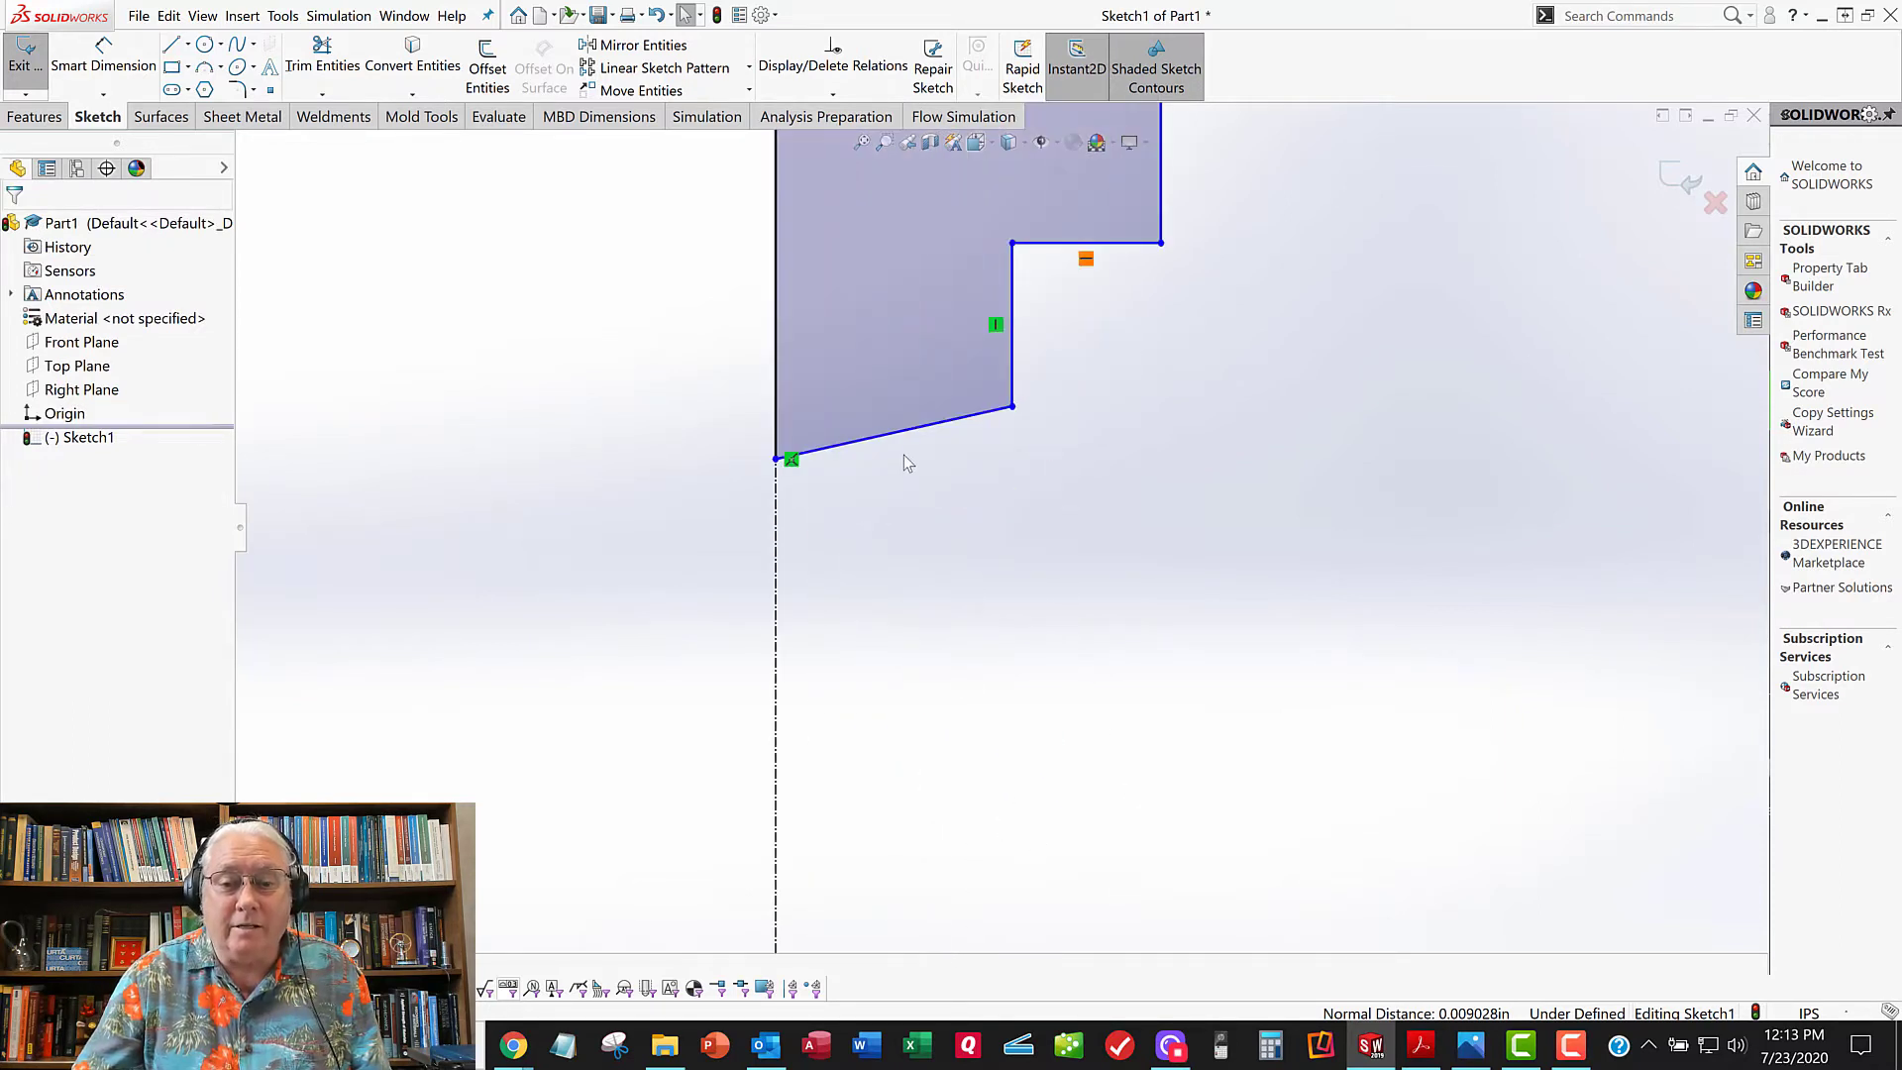
left_click(909, 431)
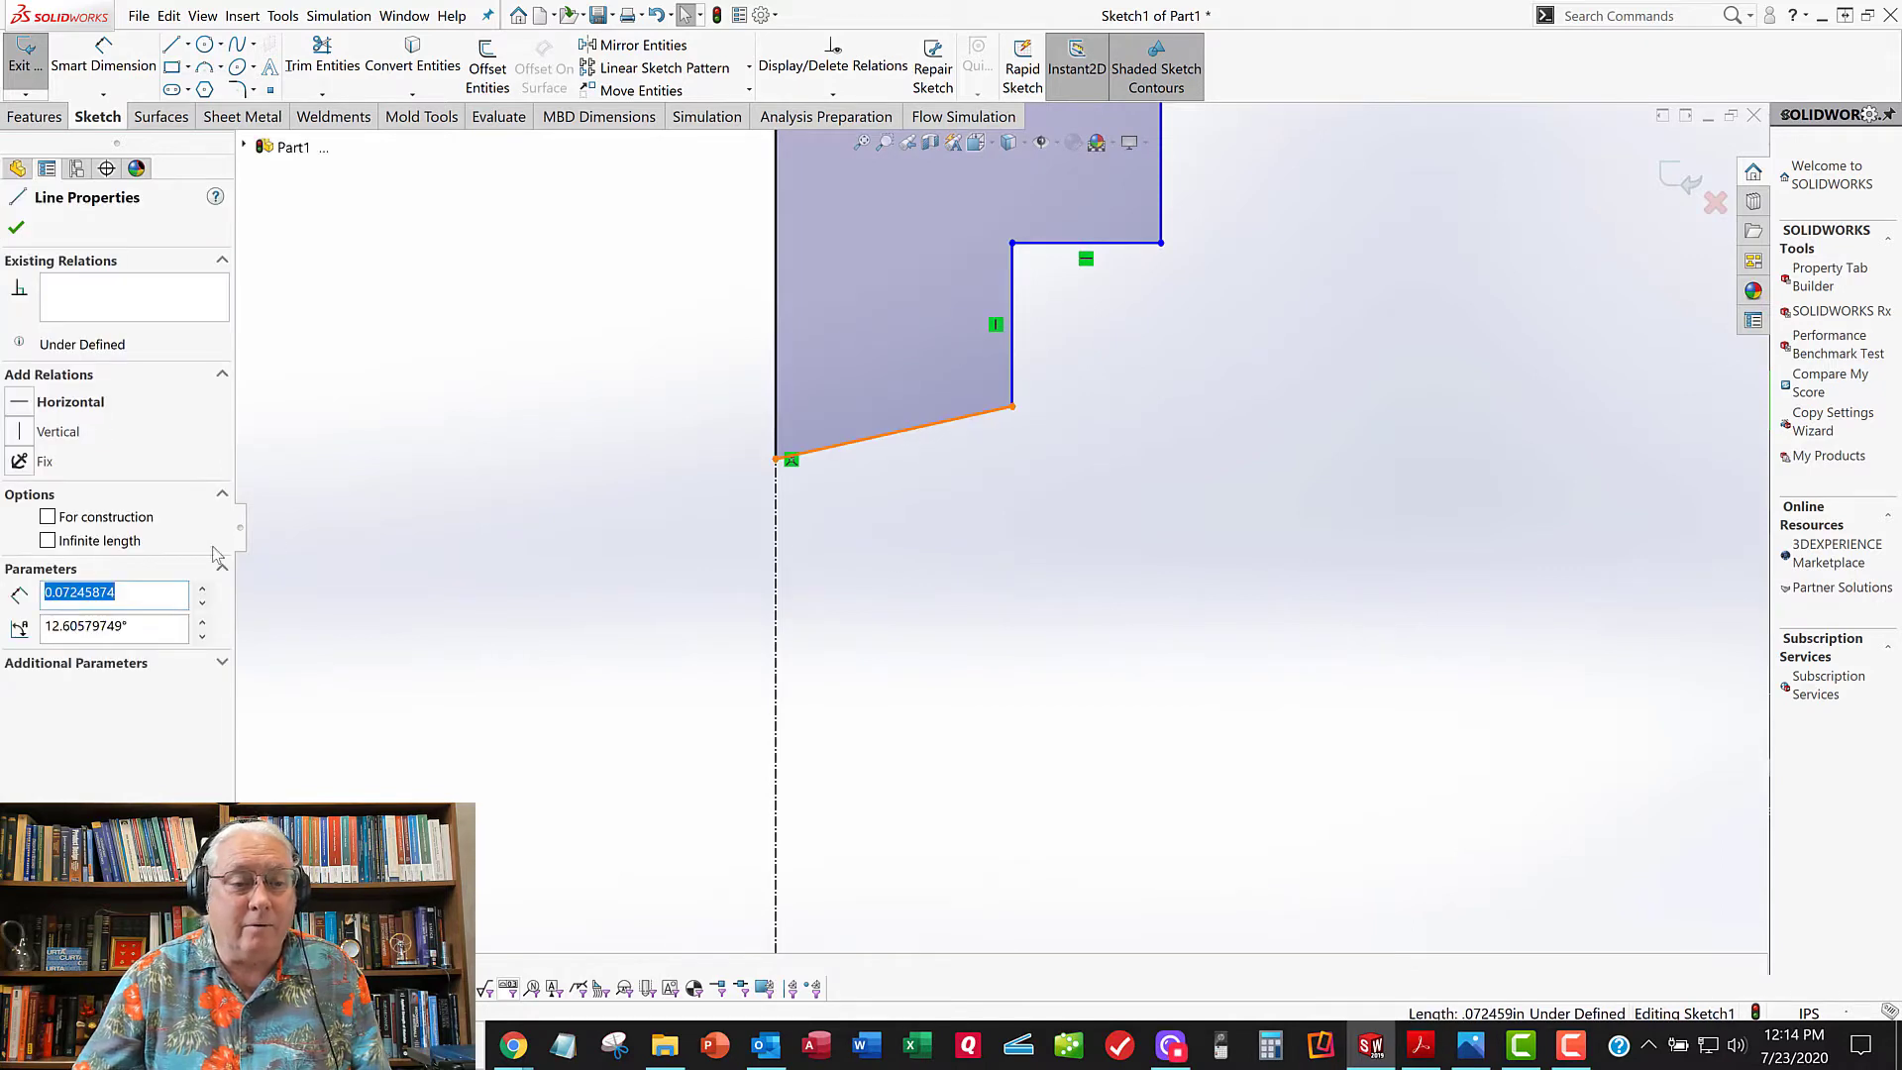
left_click(20, 403)
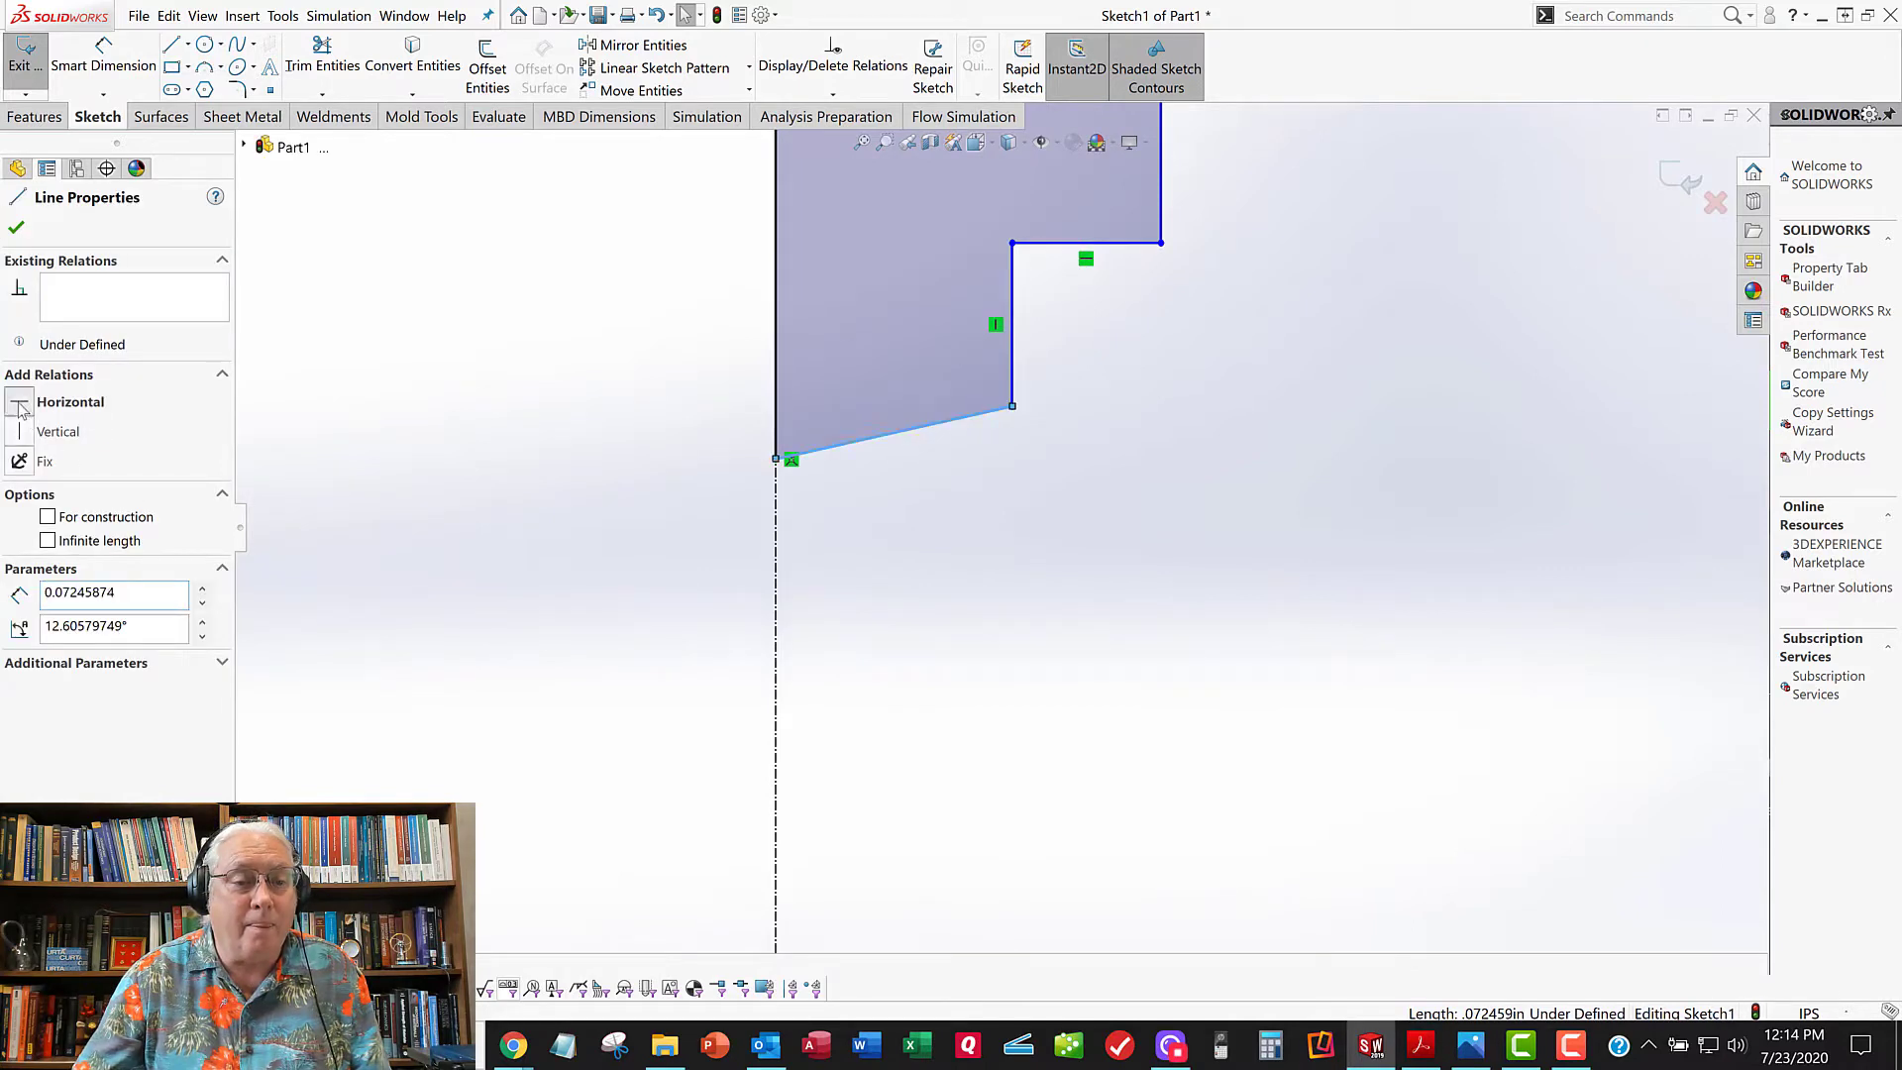
left_click(17, 228)
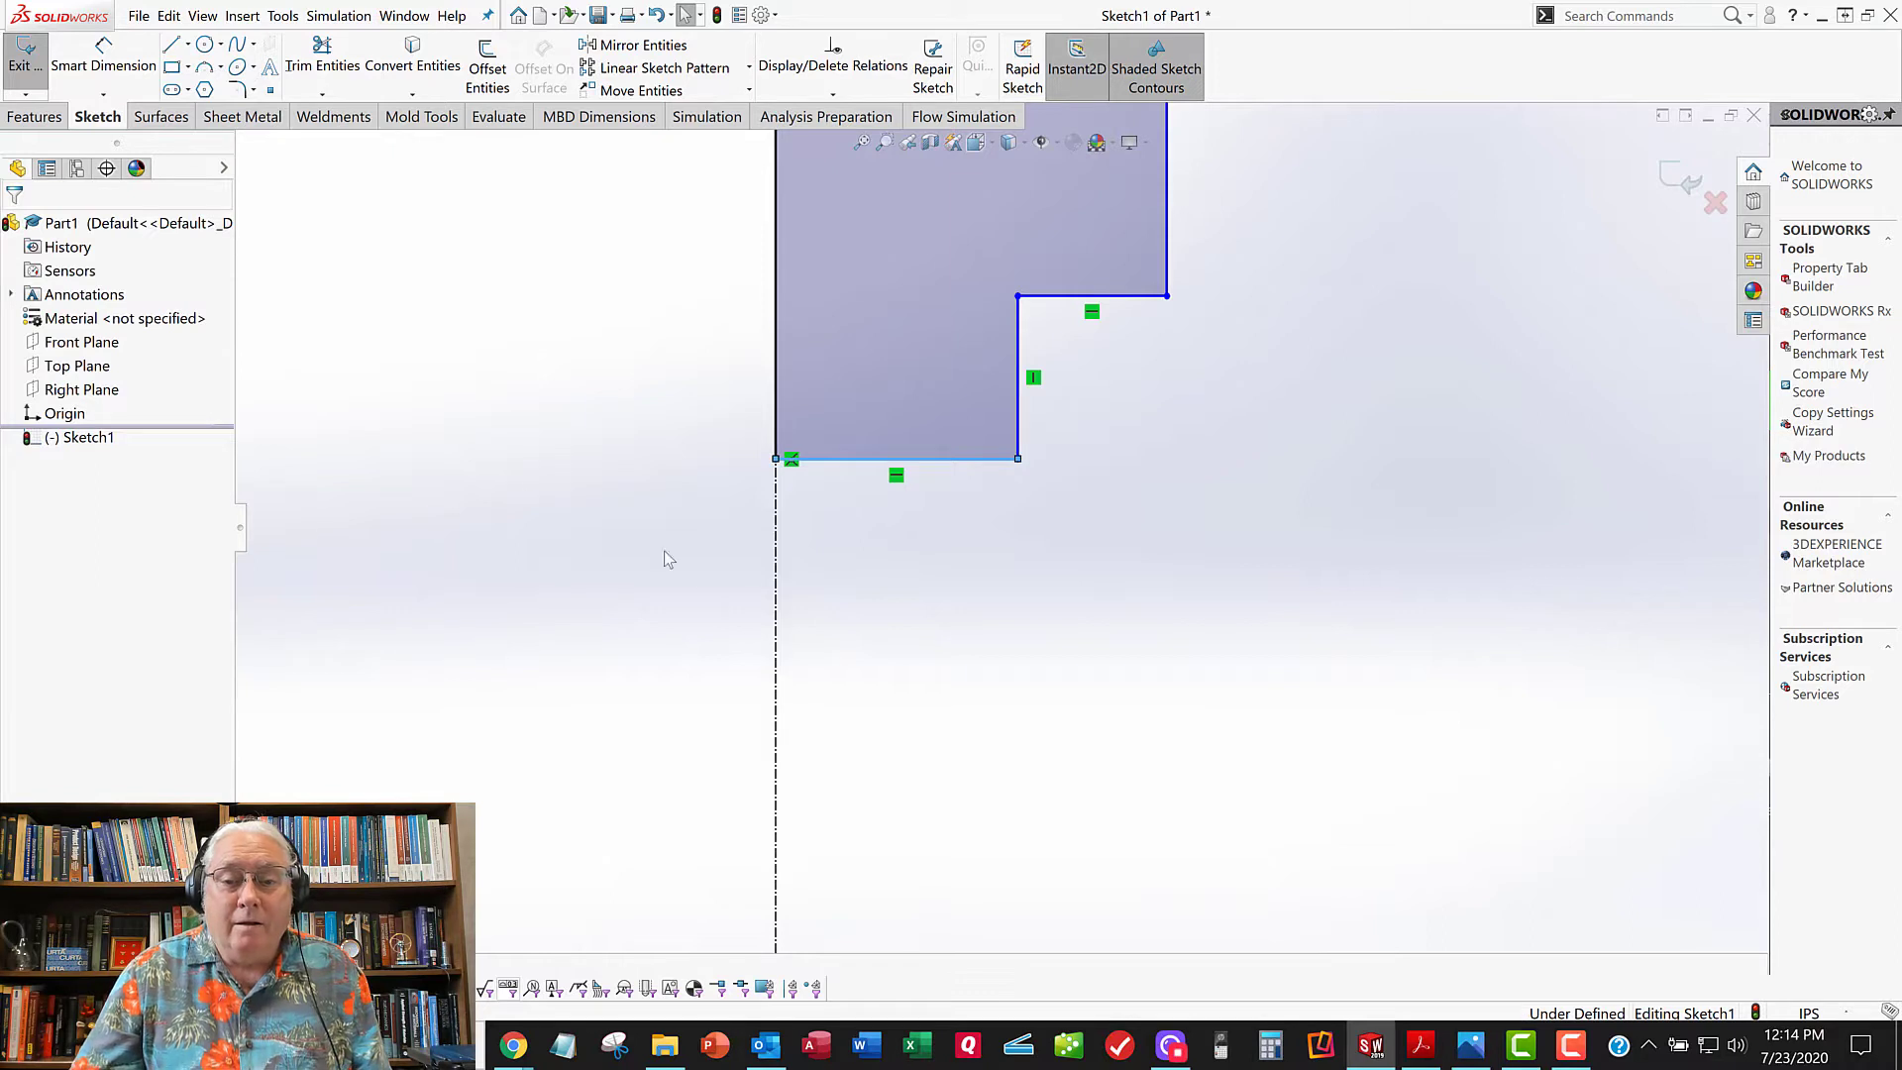
scroll(699, 642, "up", 4)
scroll(696, 639, "up", 5)
scroll(1066, 433, "down", 3)
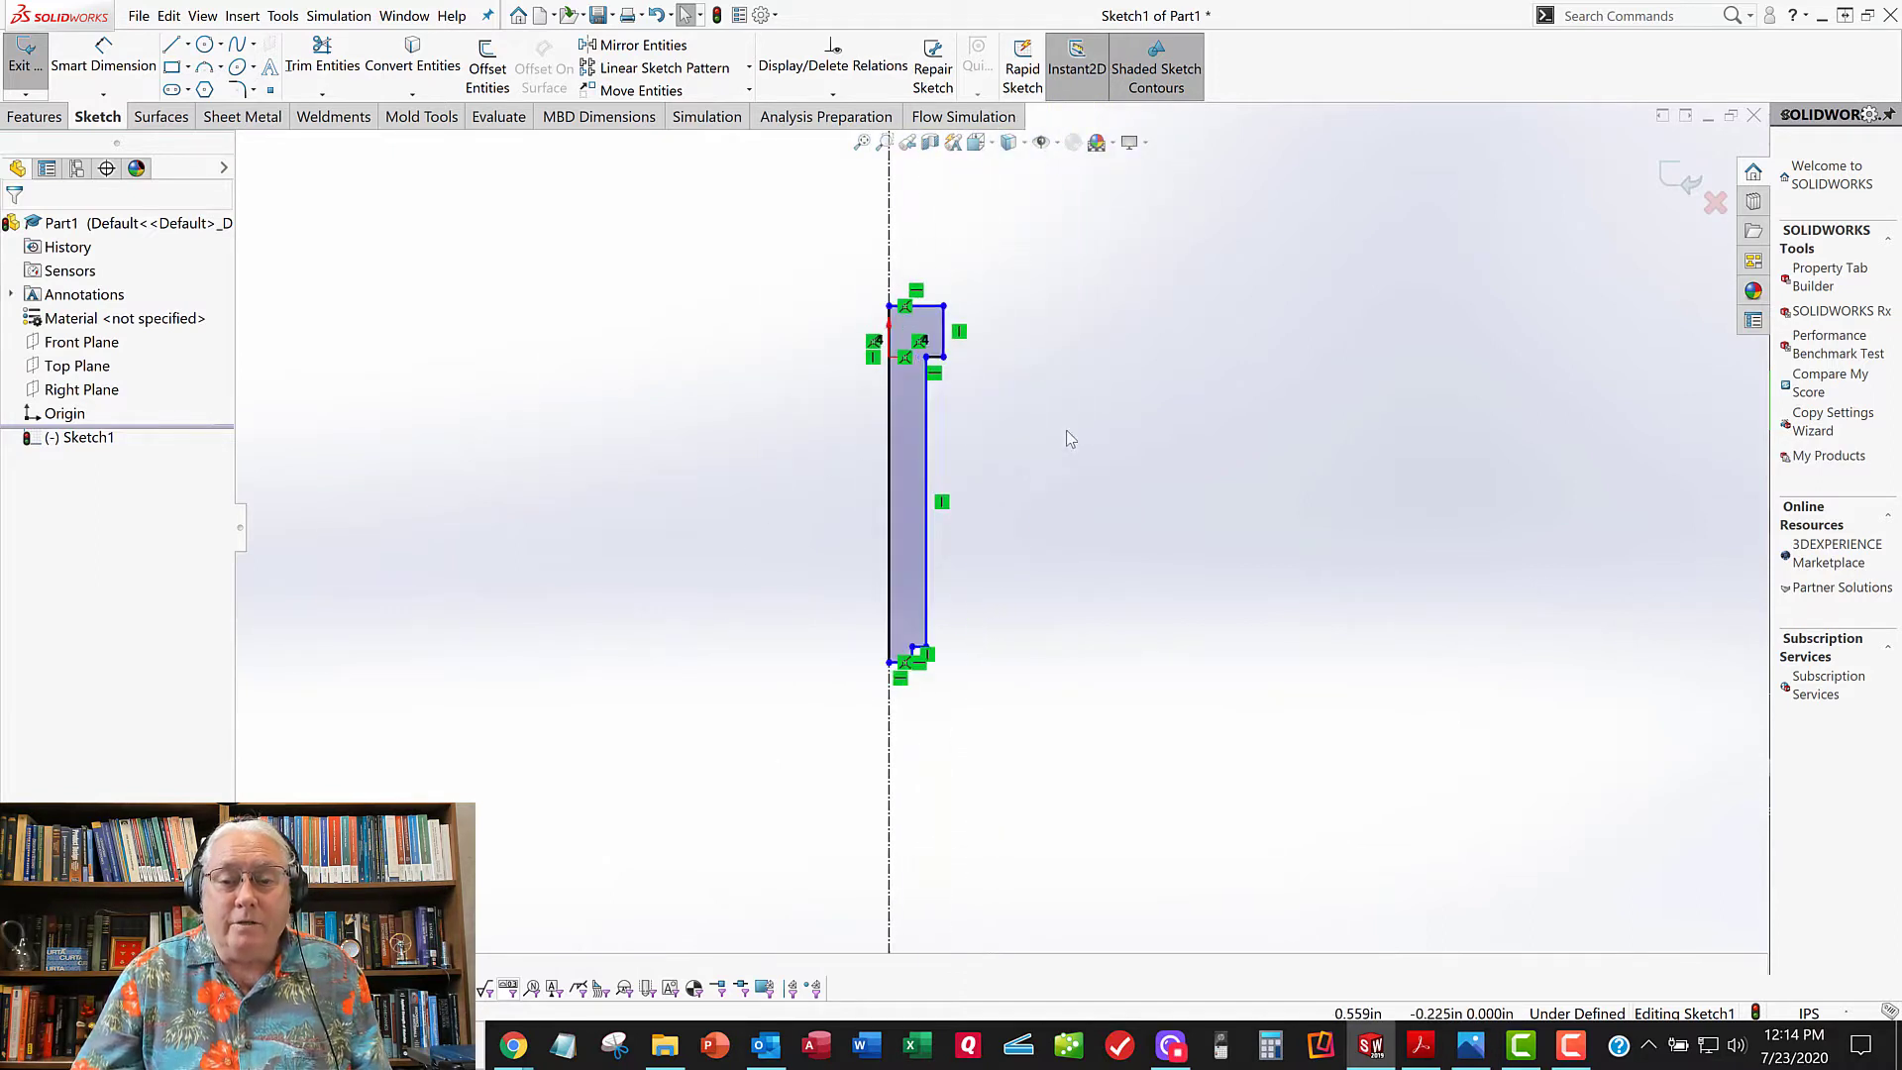
Step: Dimension the head's diameter from the centerline to its outer vertical edge and set it to 0.5 in
left_click(103, 55)
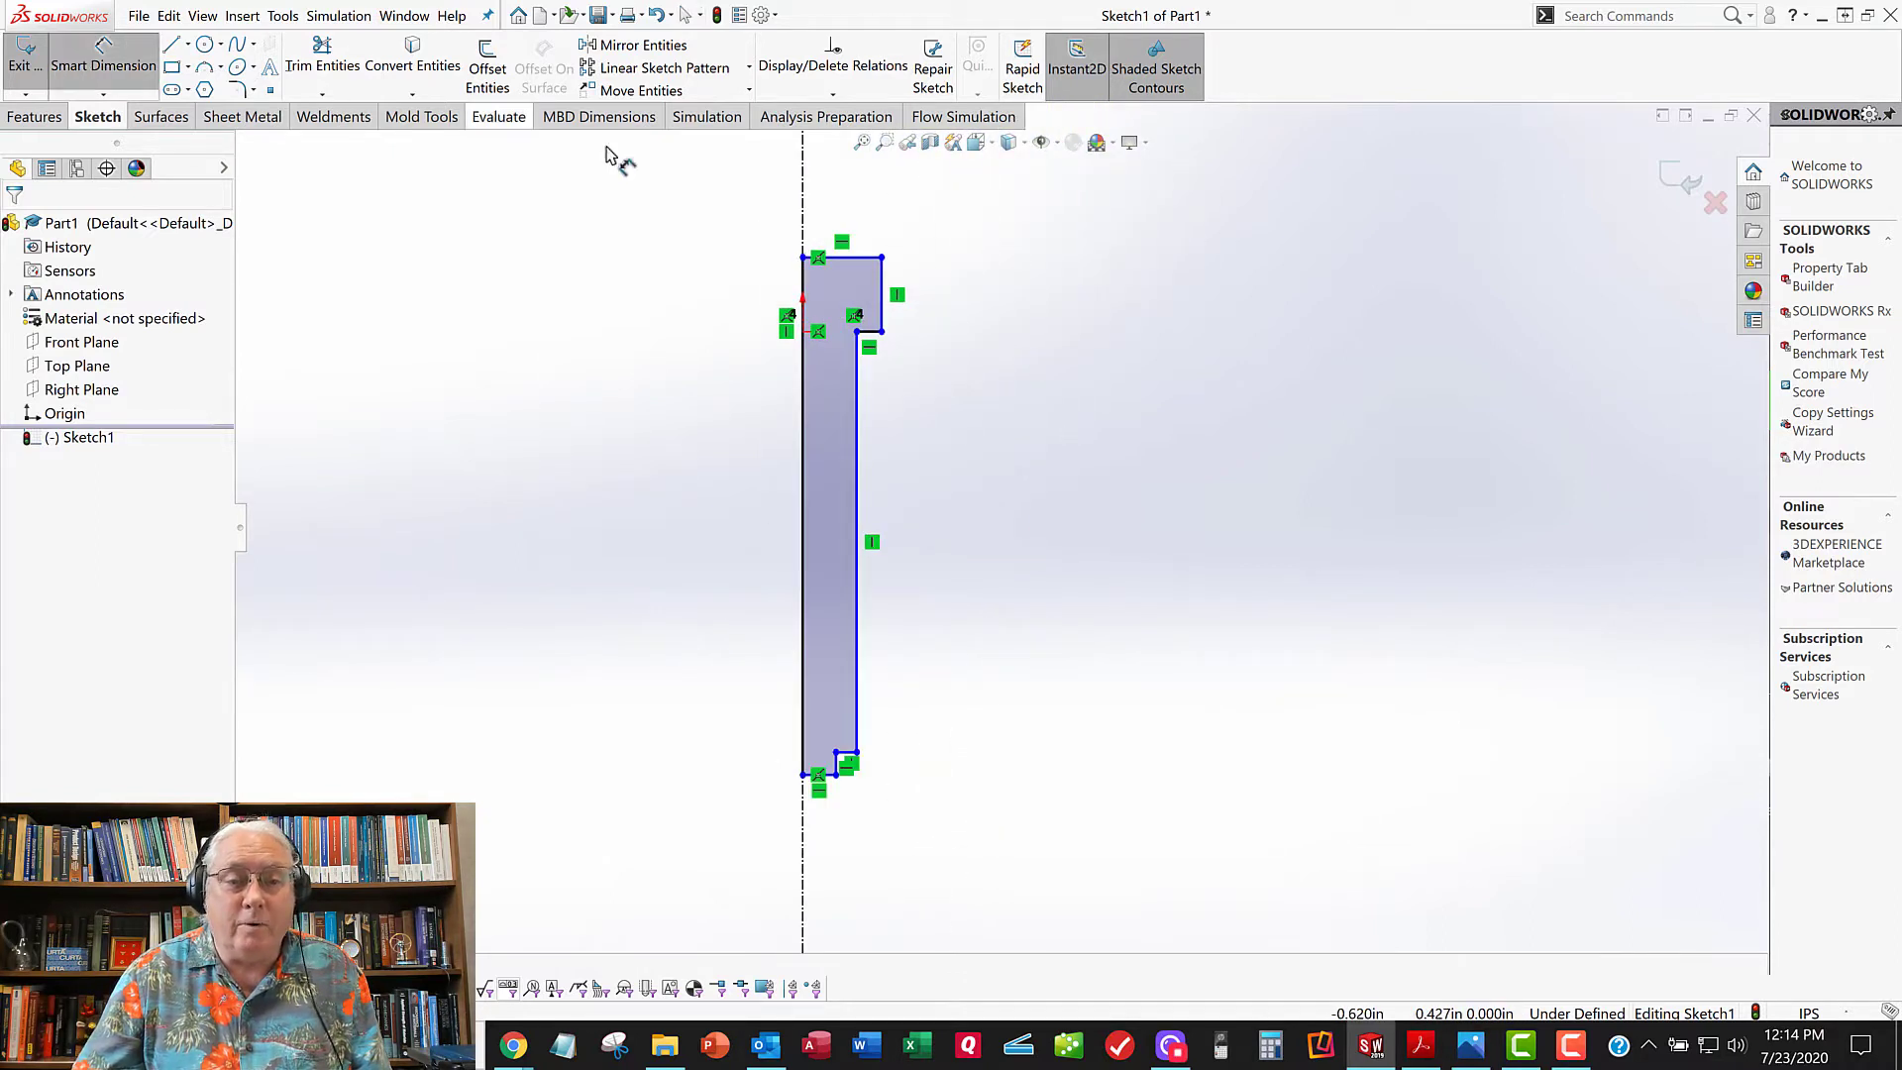
left_click(804, 213)
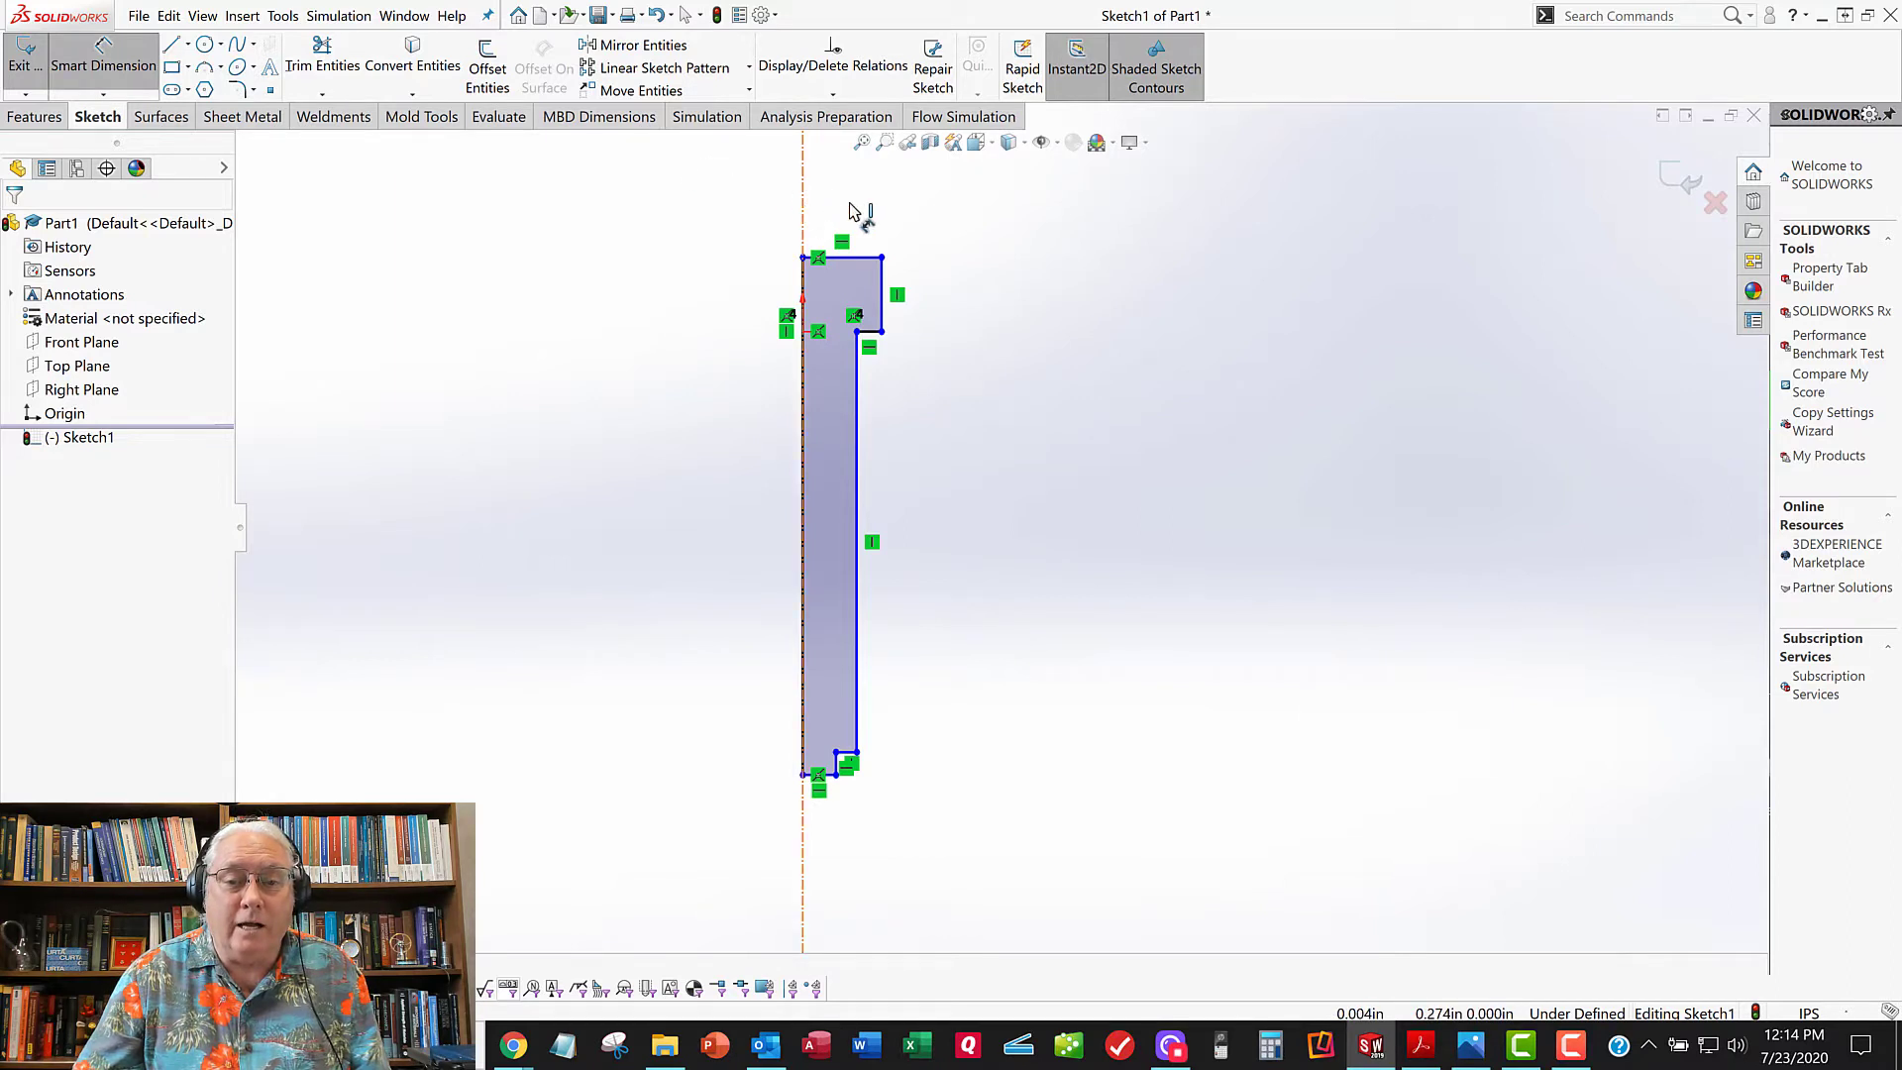
left_click(883, 293)
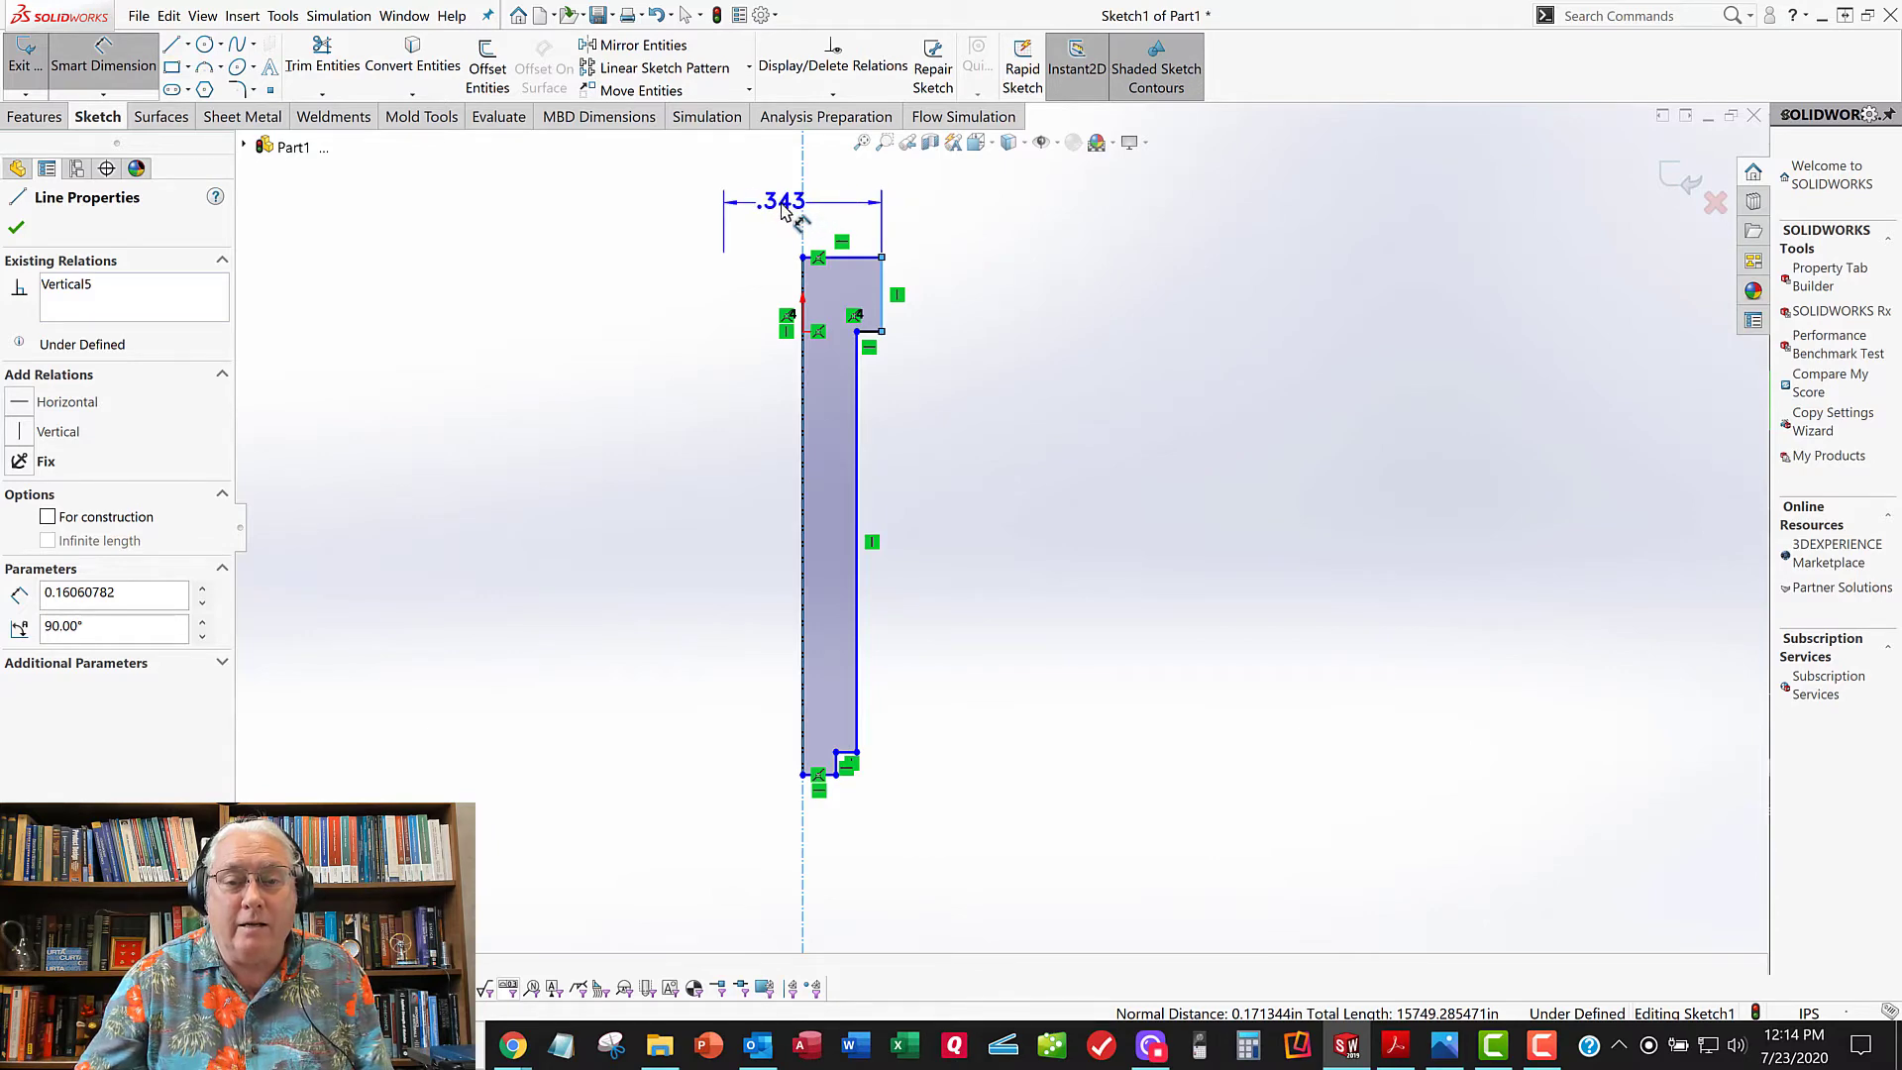
left_click(768, 210)
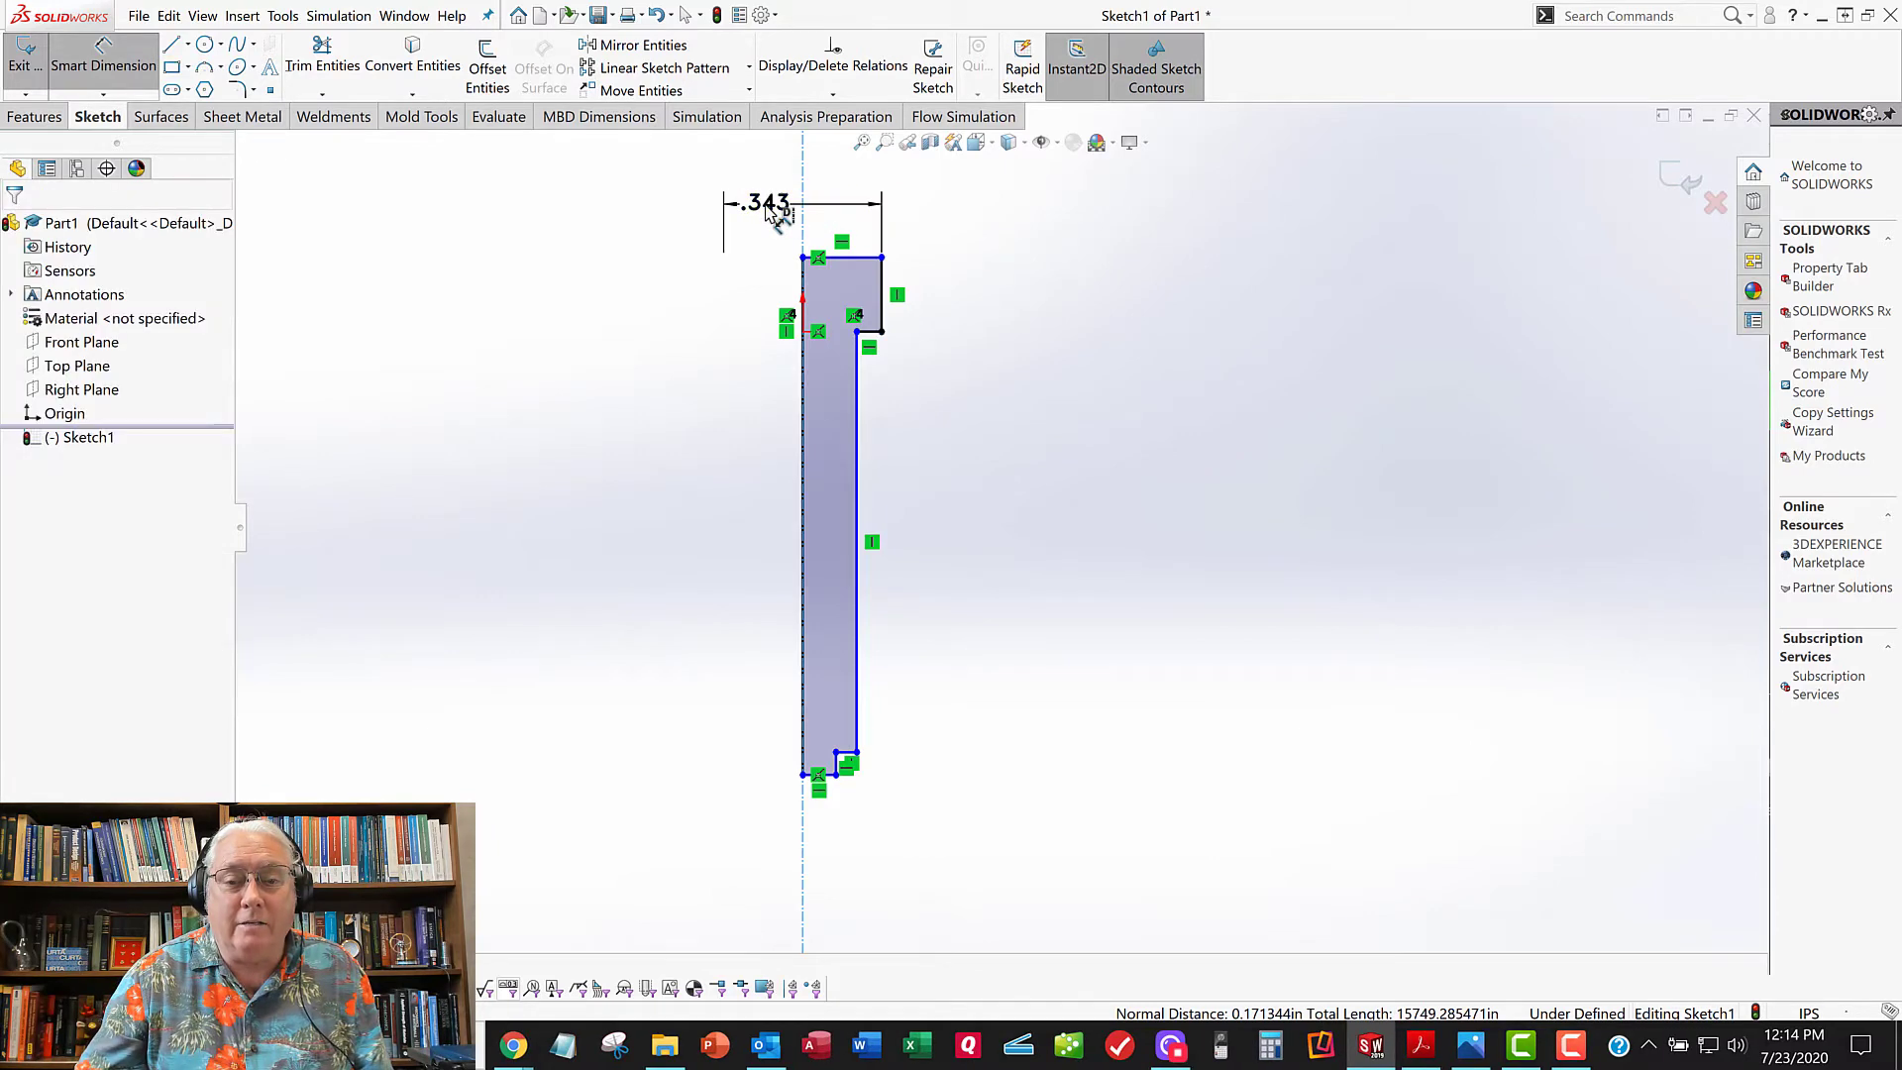
double_click(775, 205)
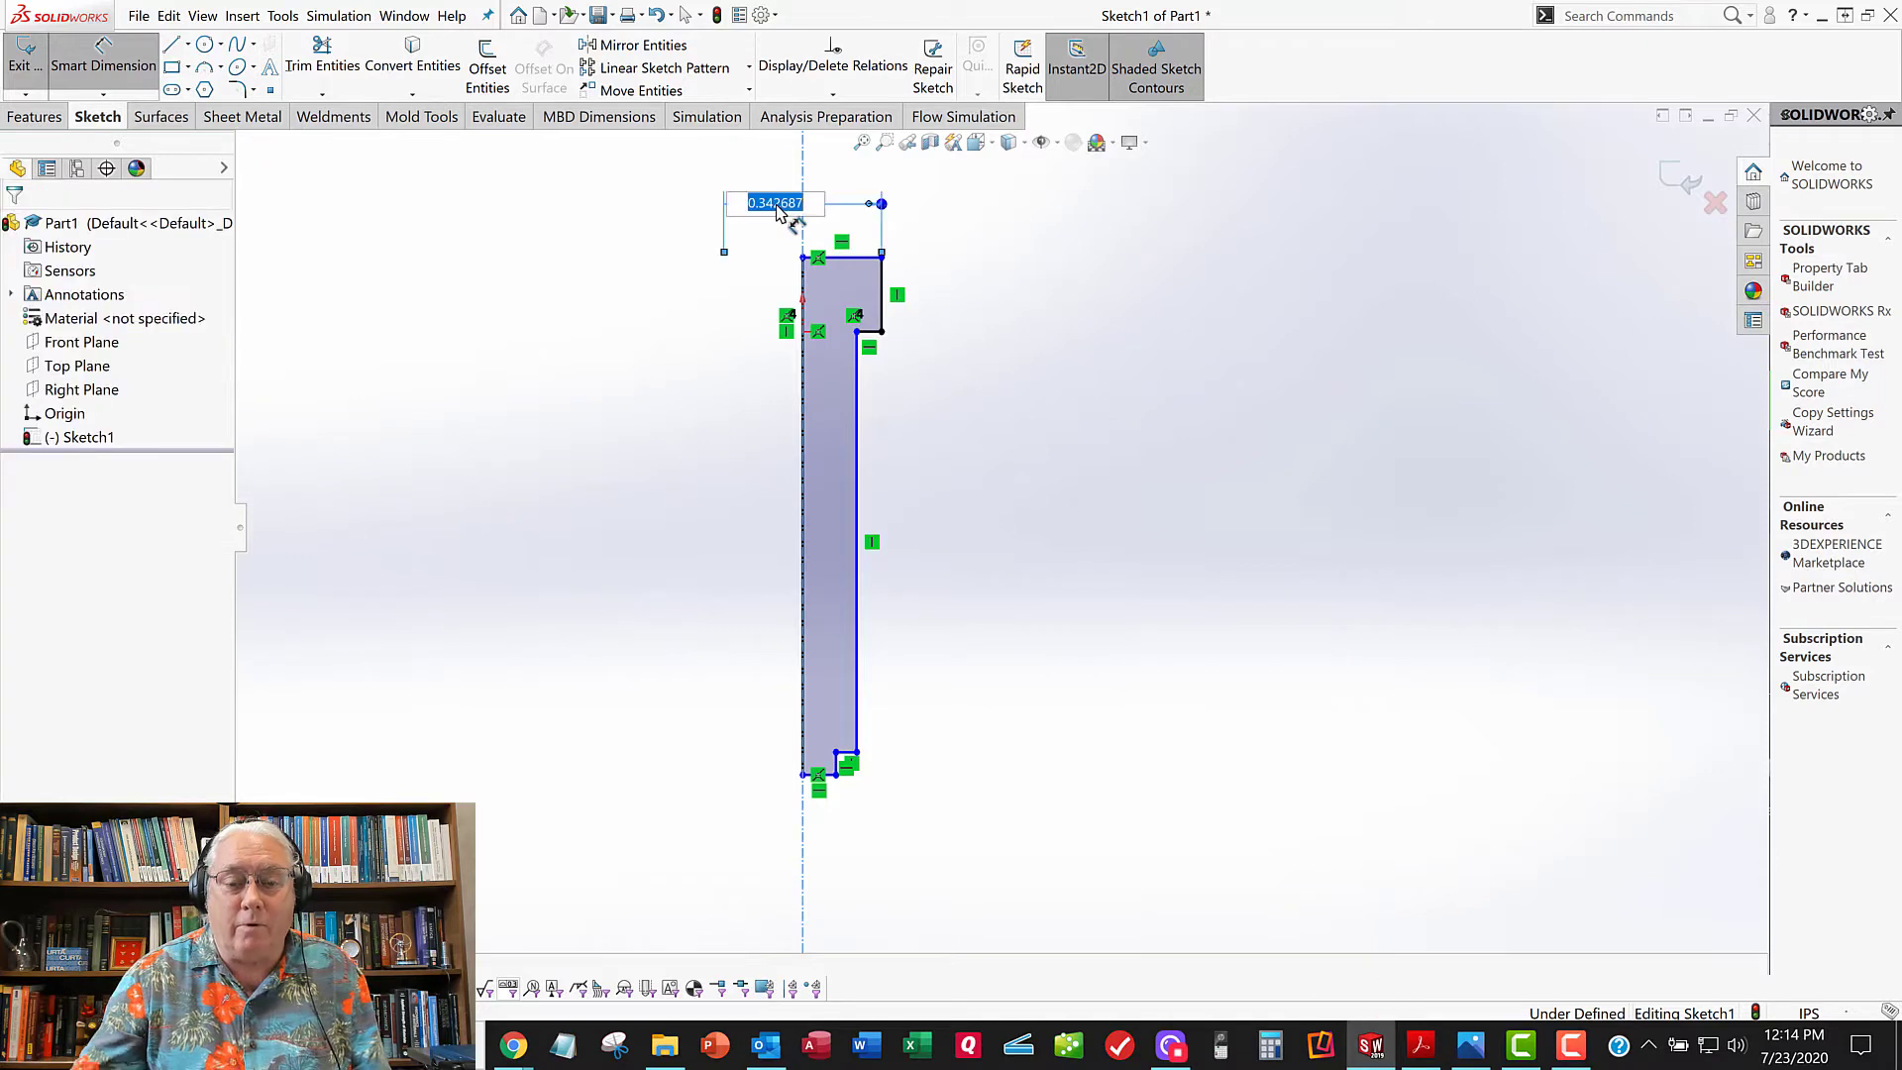
type(".5")
key("Return")
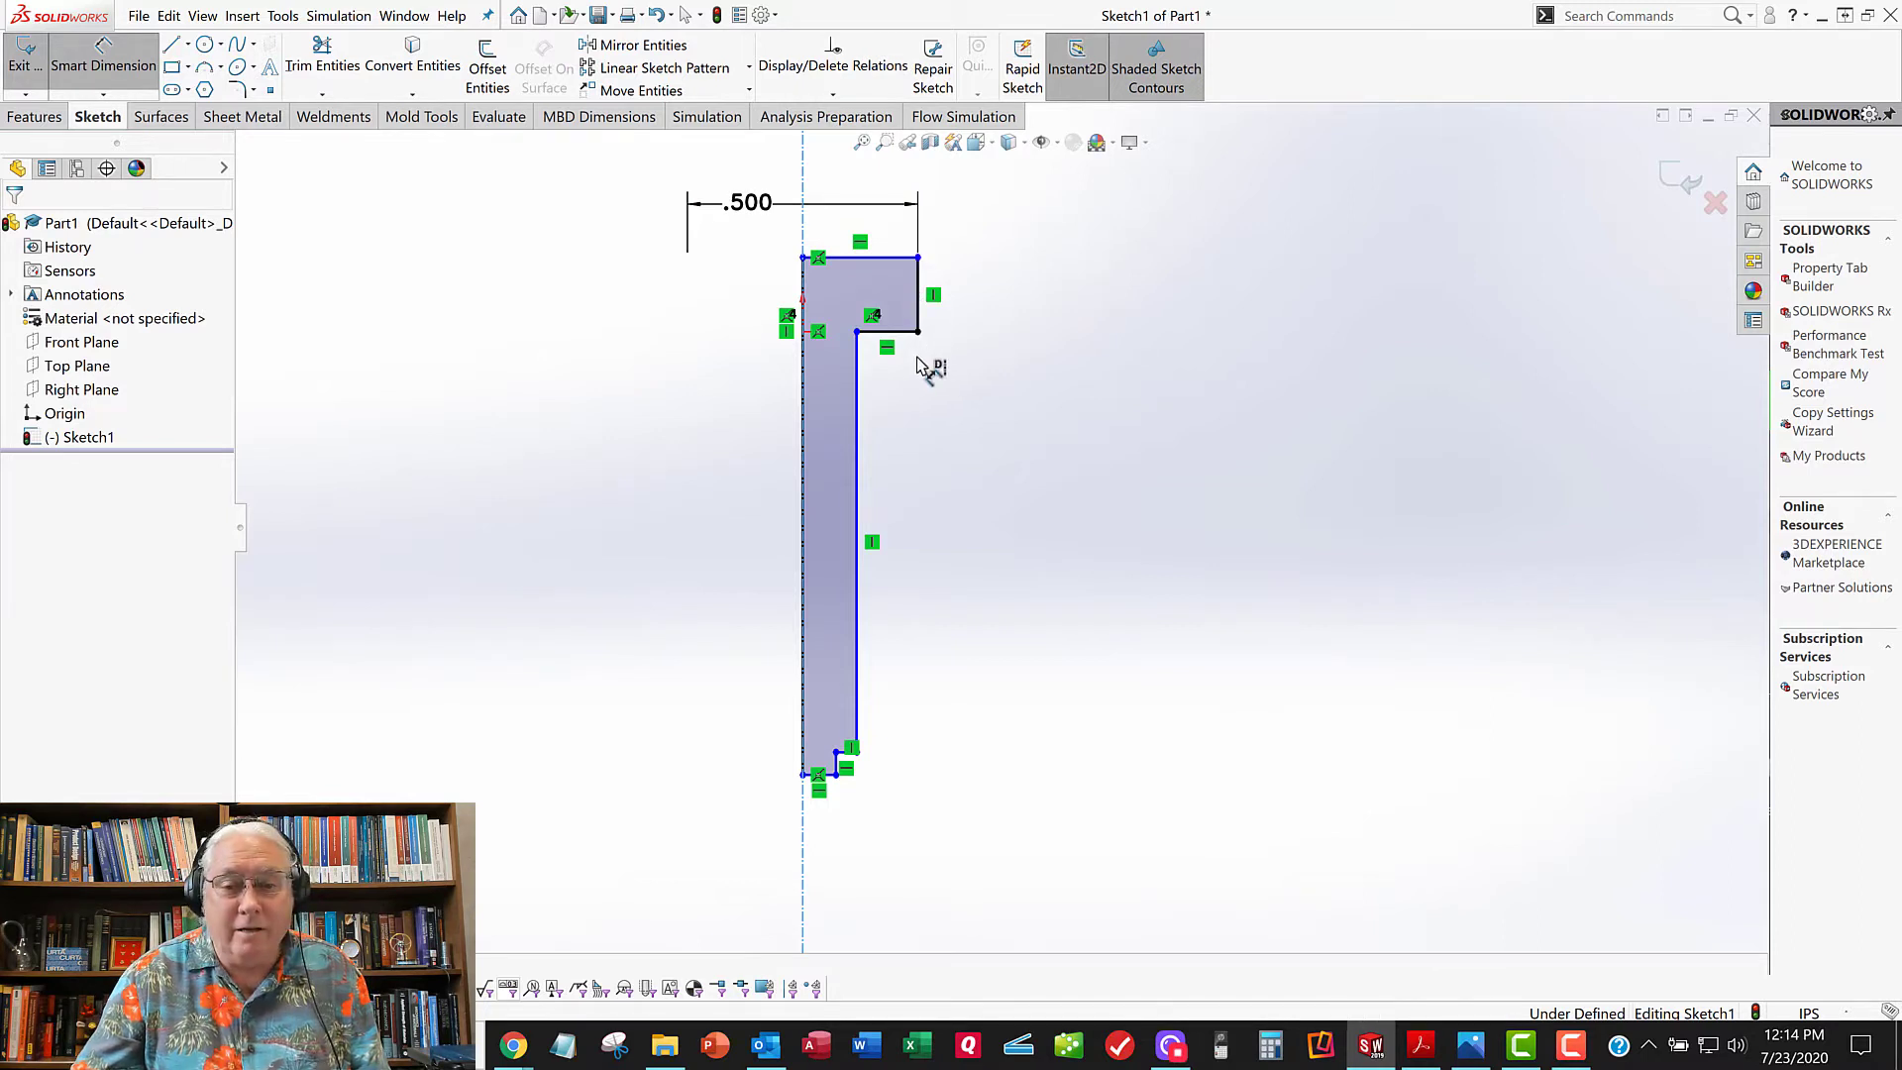
Step: Dimension the shank's diameter across the centerline to its outer vertical edge and set it to 0.313 in
left_click(860, 408)
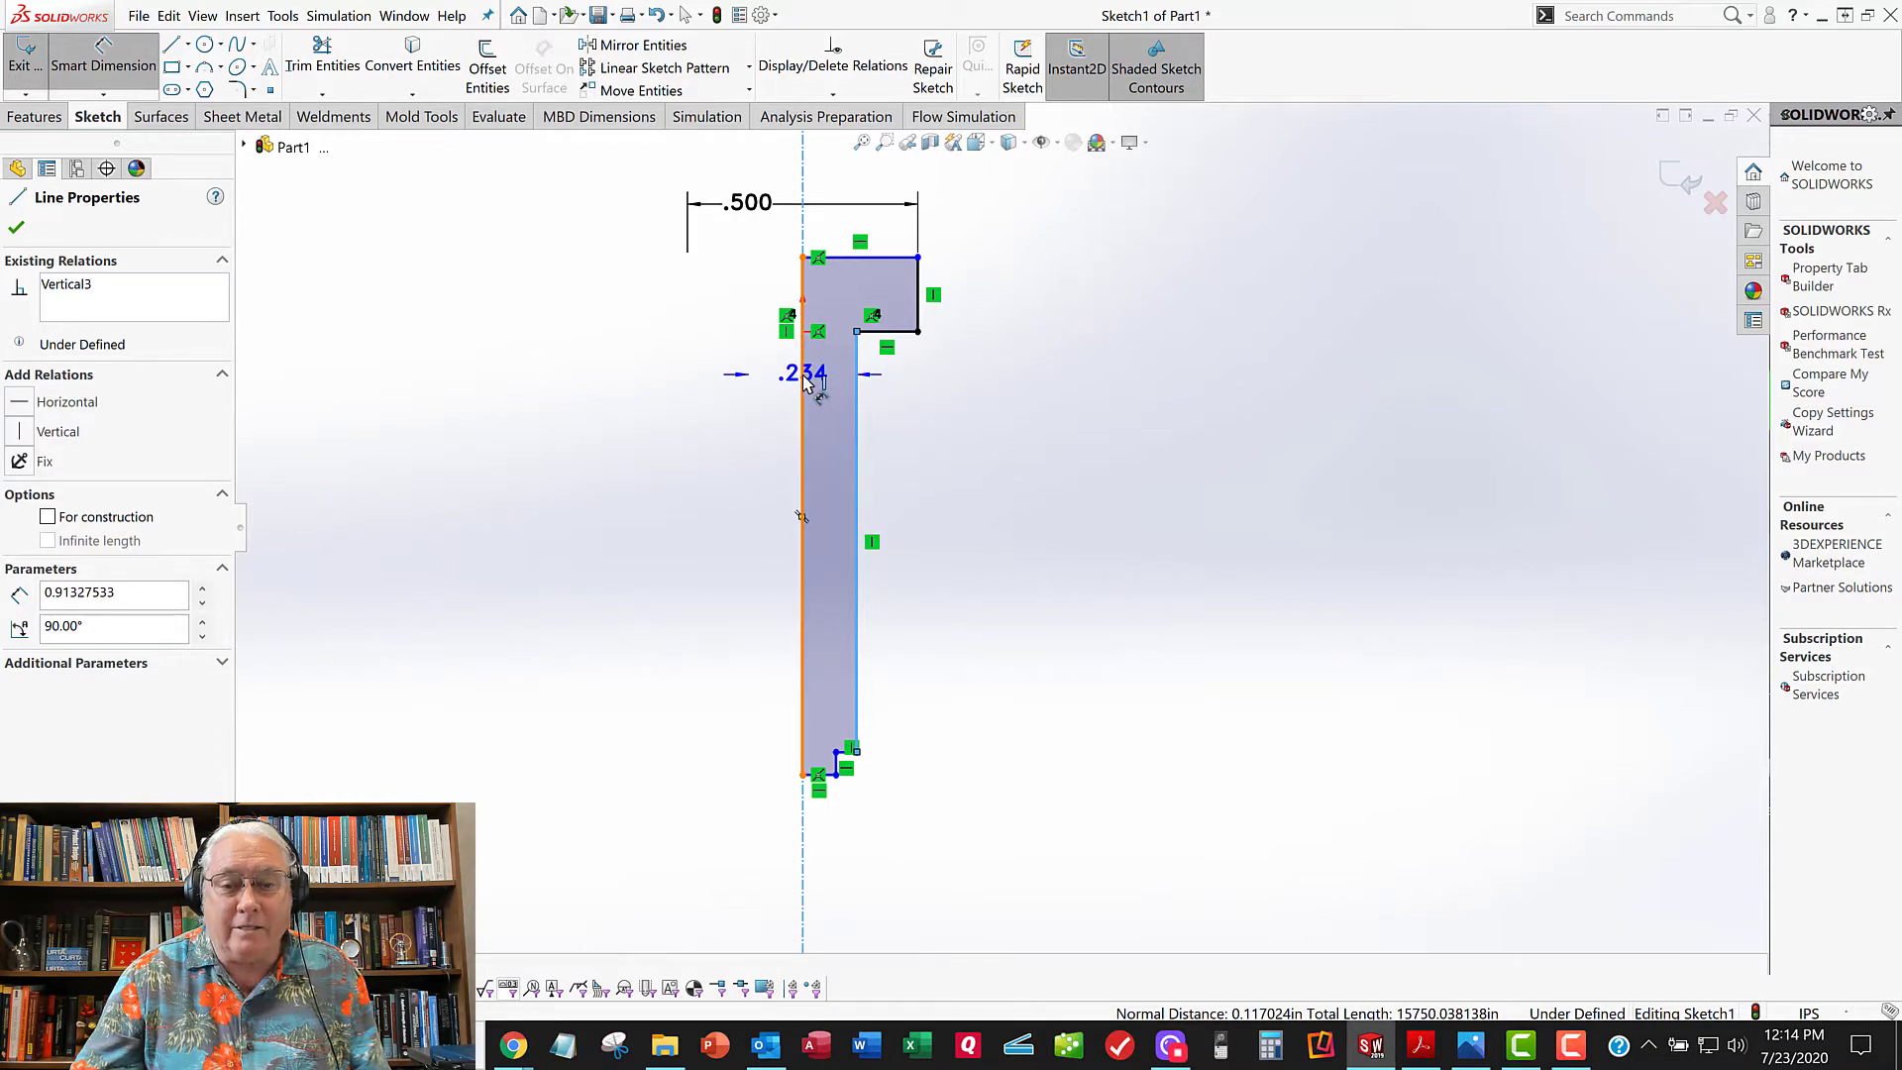
left_click(804, 380)
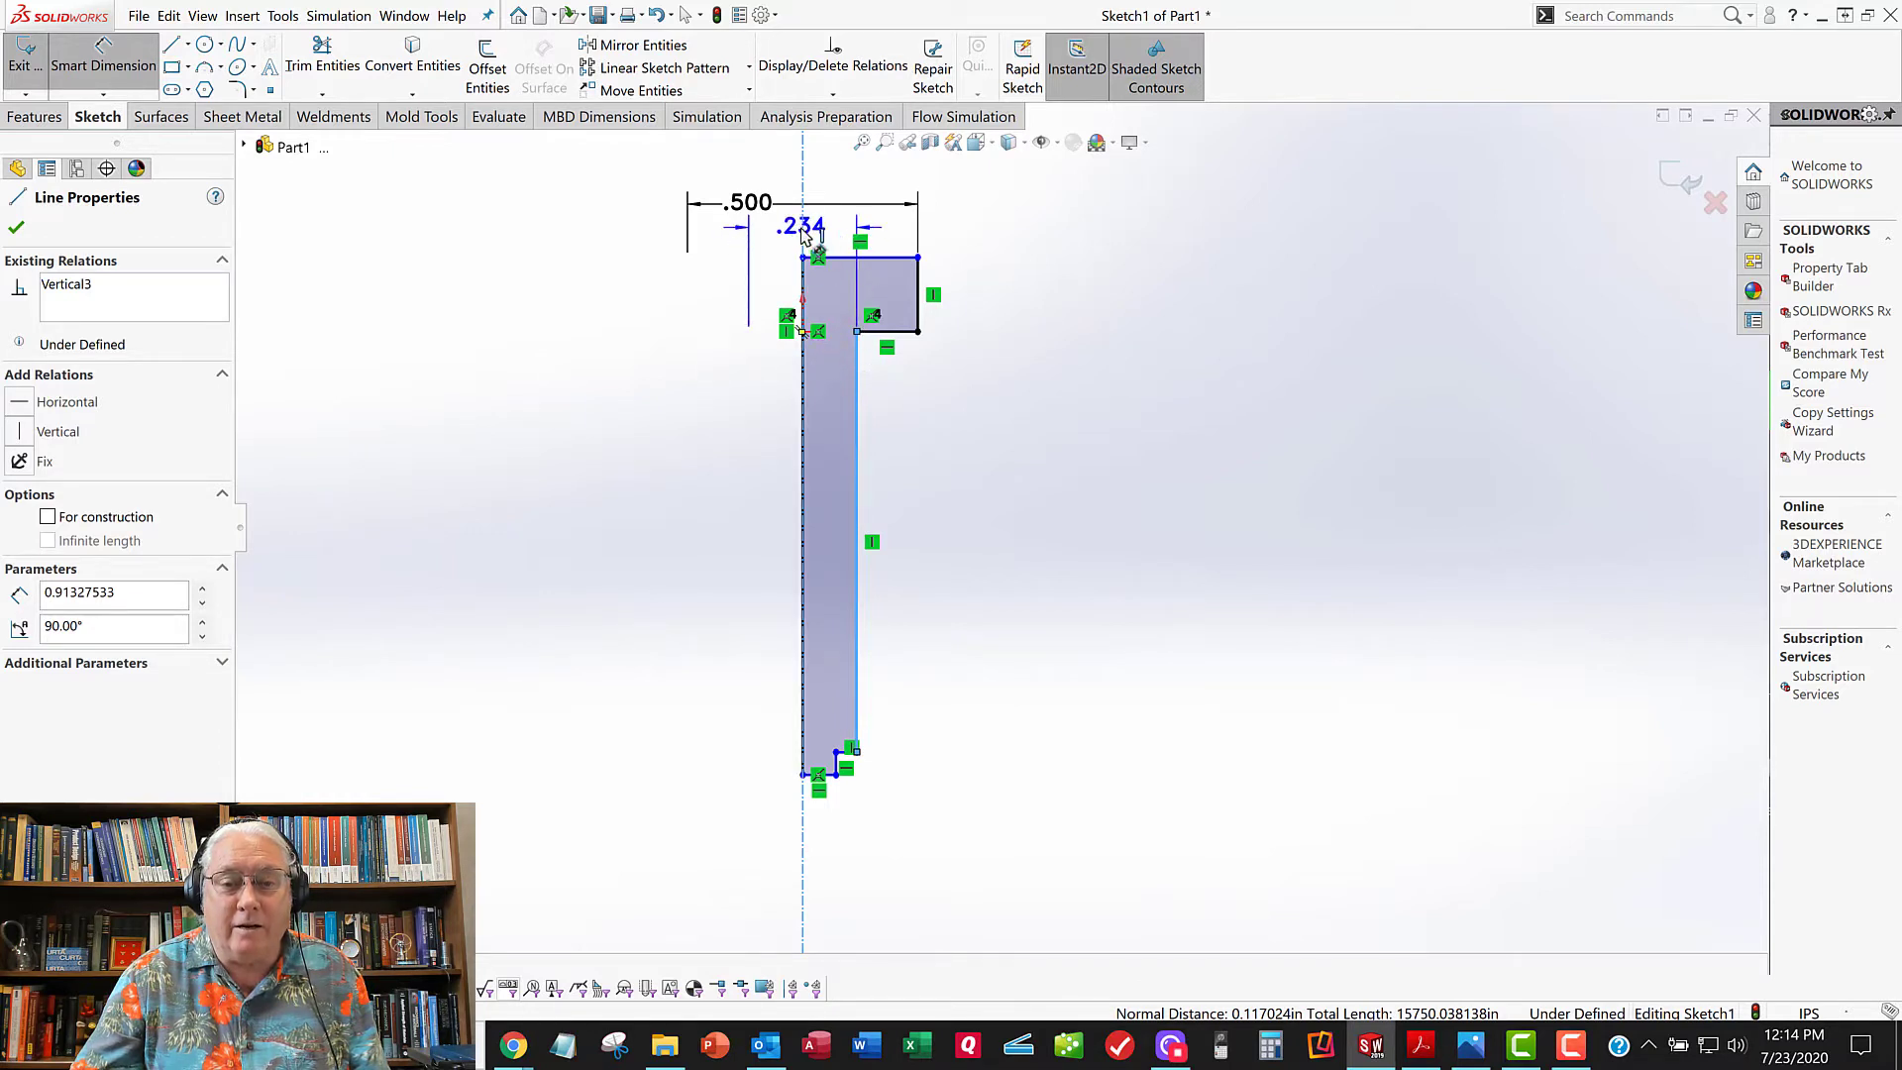
left_click(804, 231)
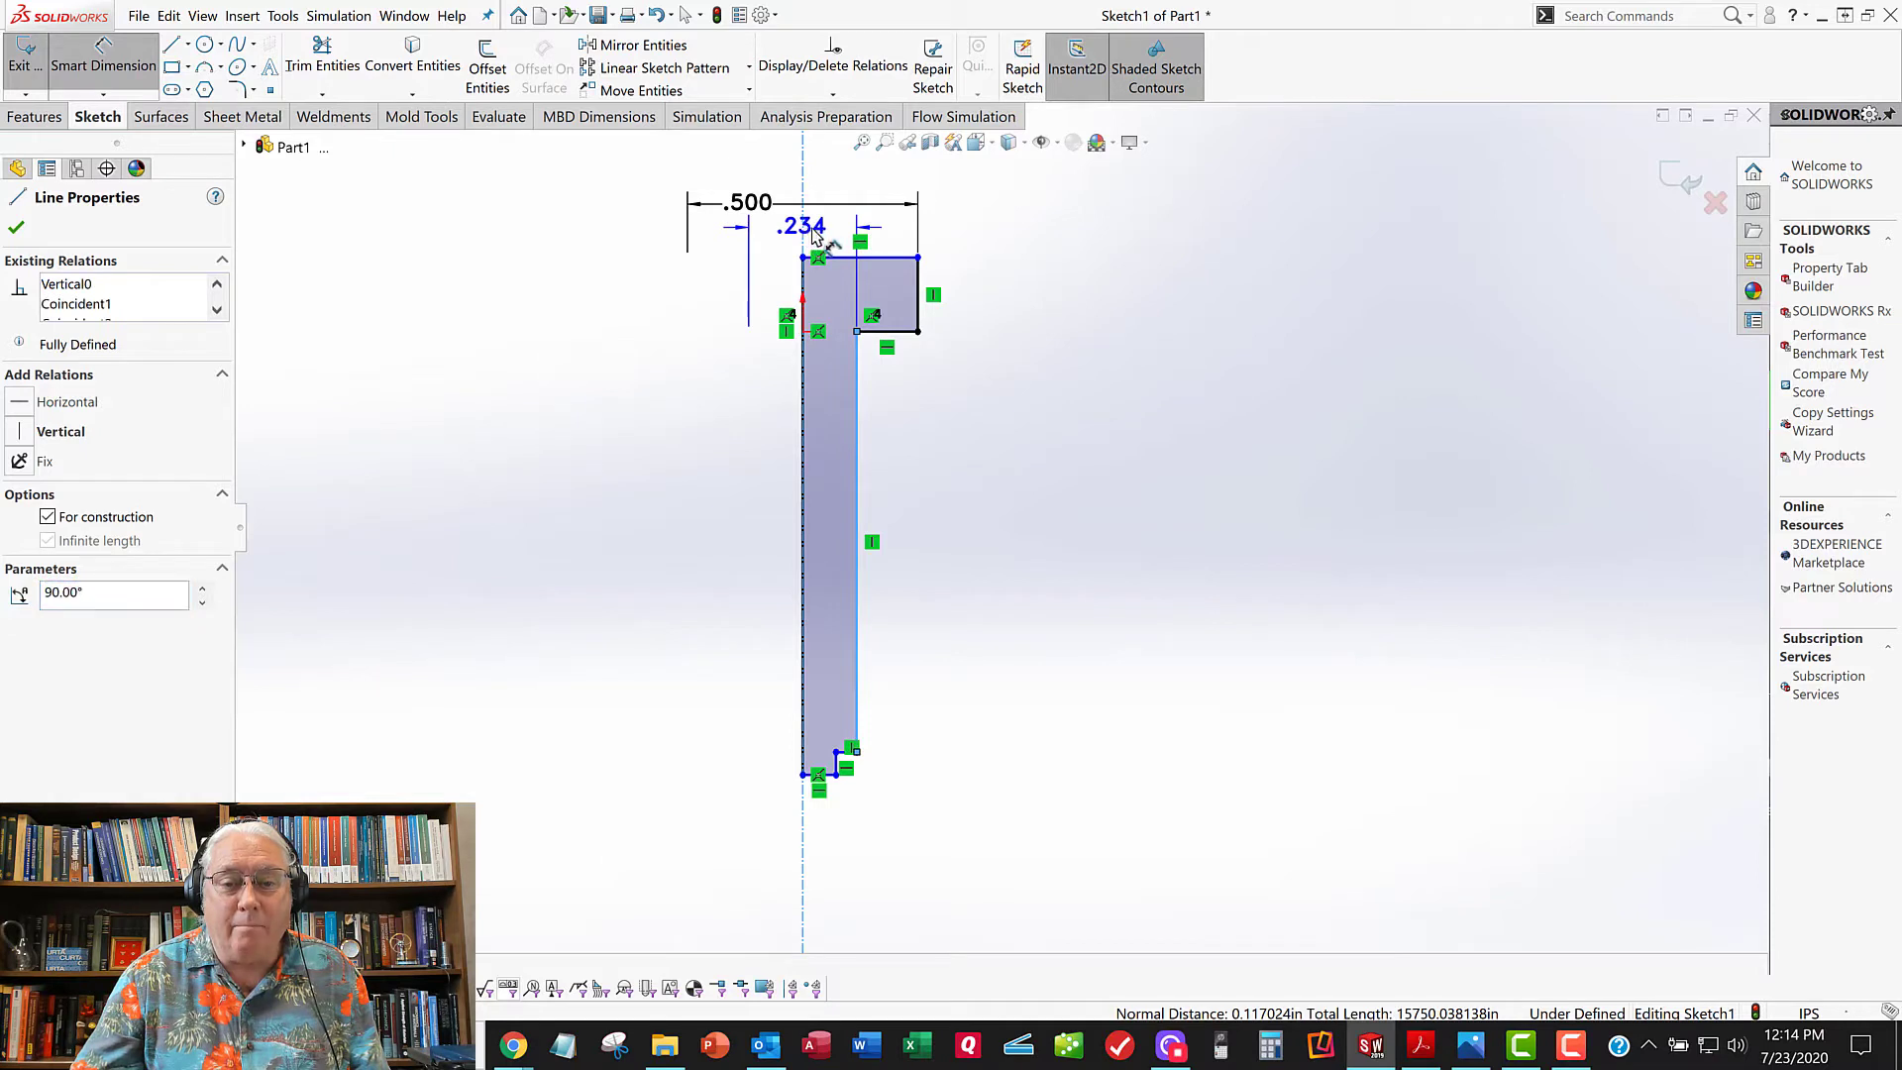
left_click(783, 238)
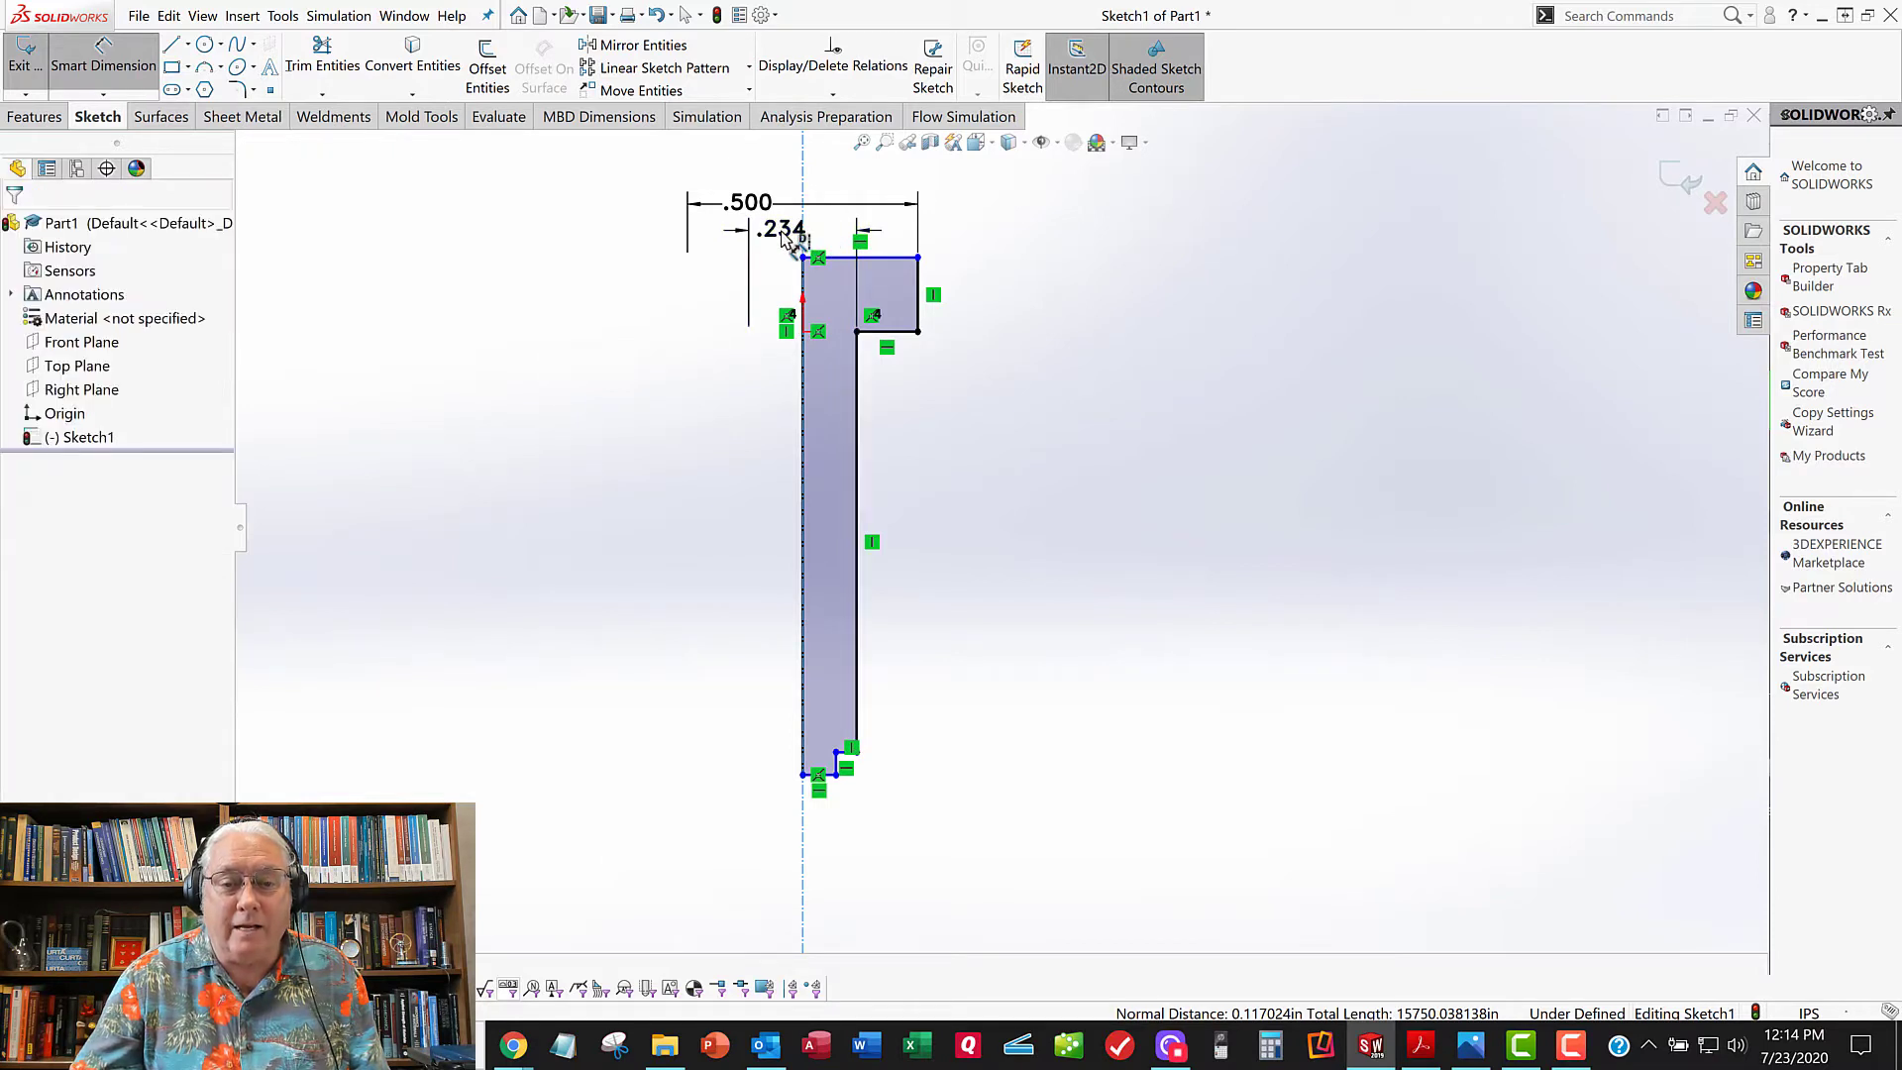
double_click(782, 232)
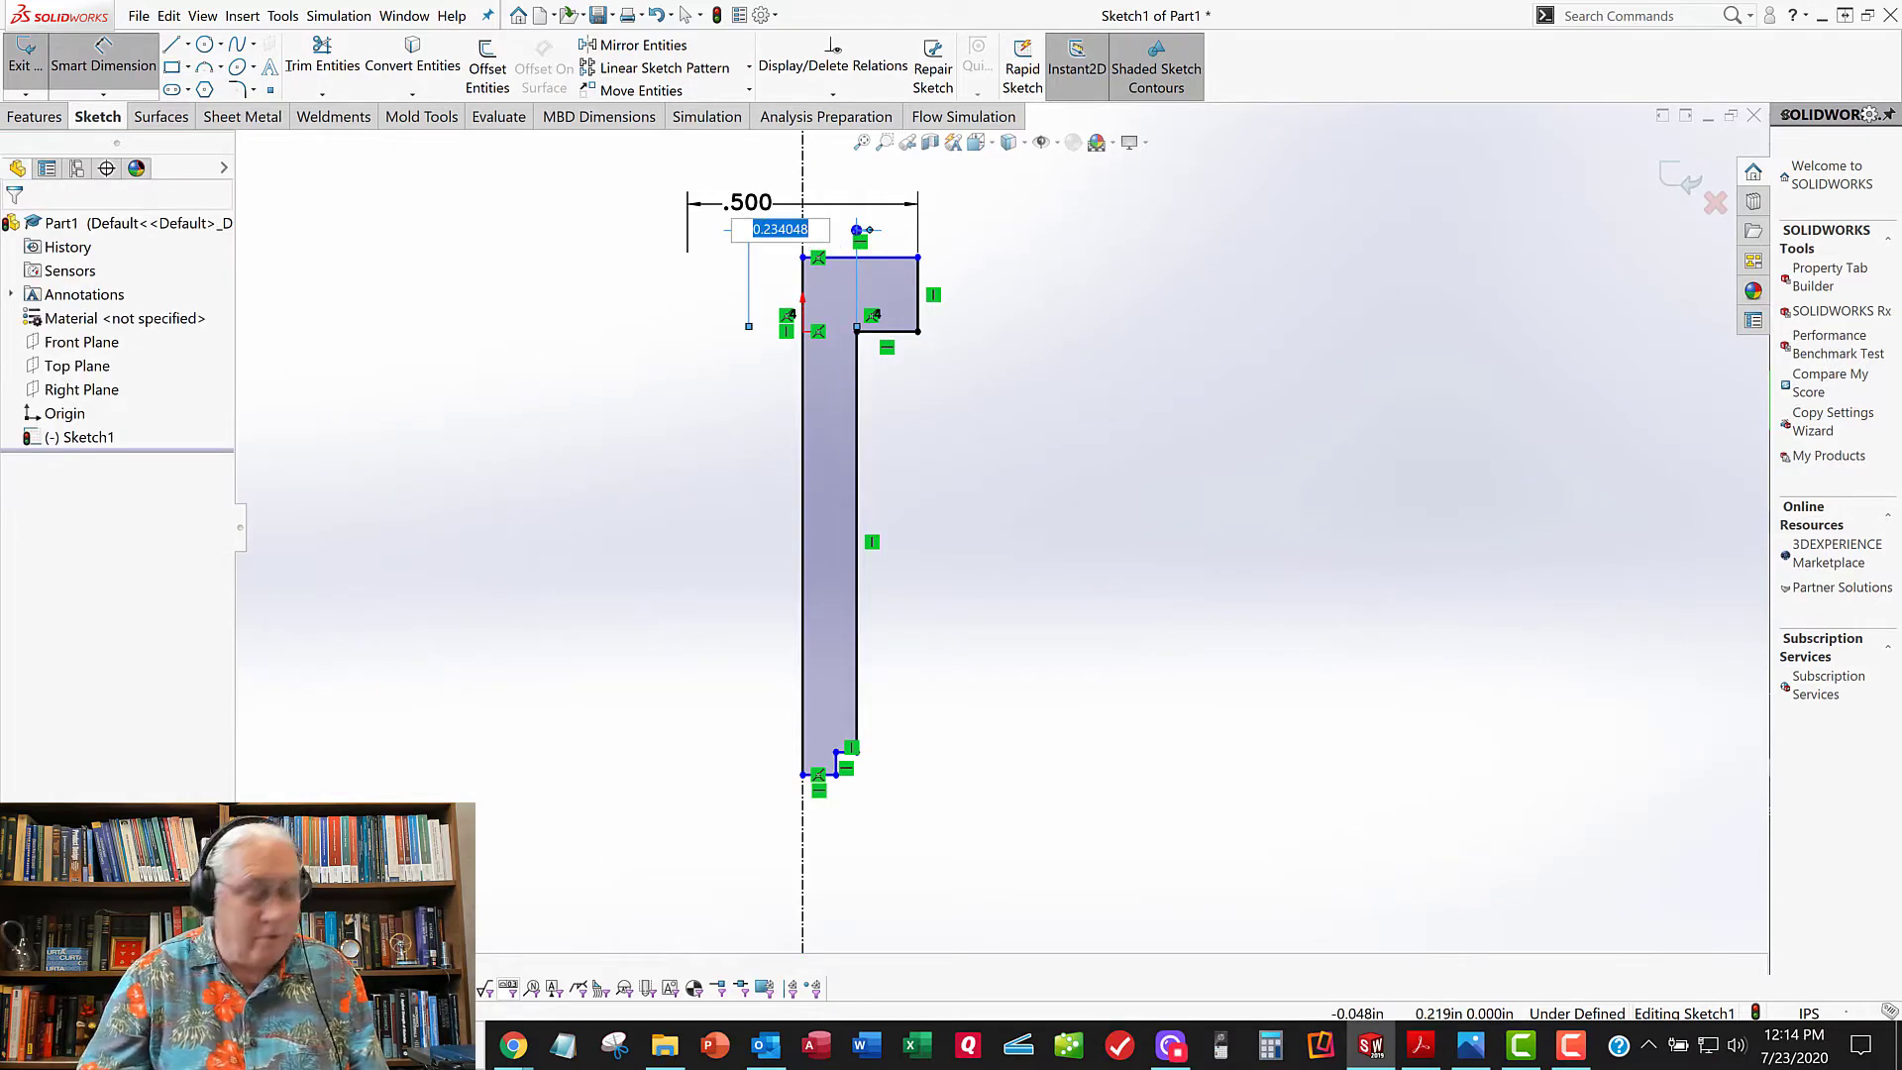
key("BackSpace")
type(".313")
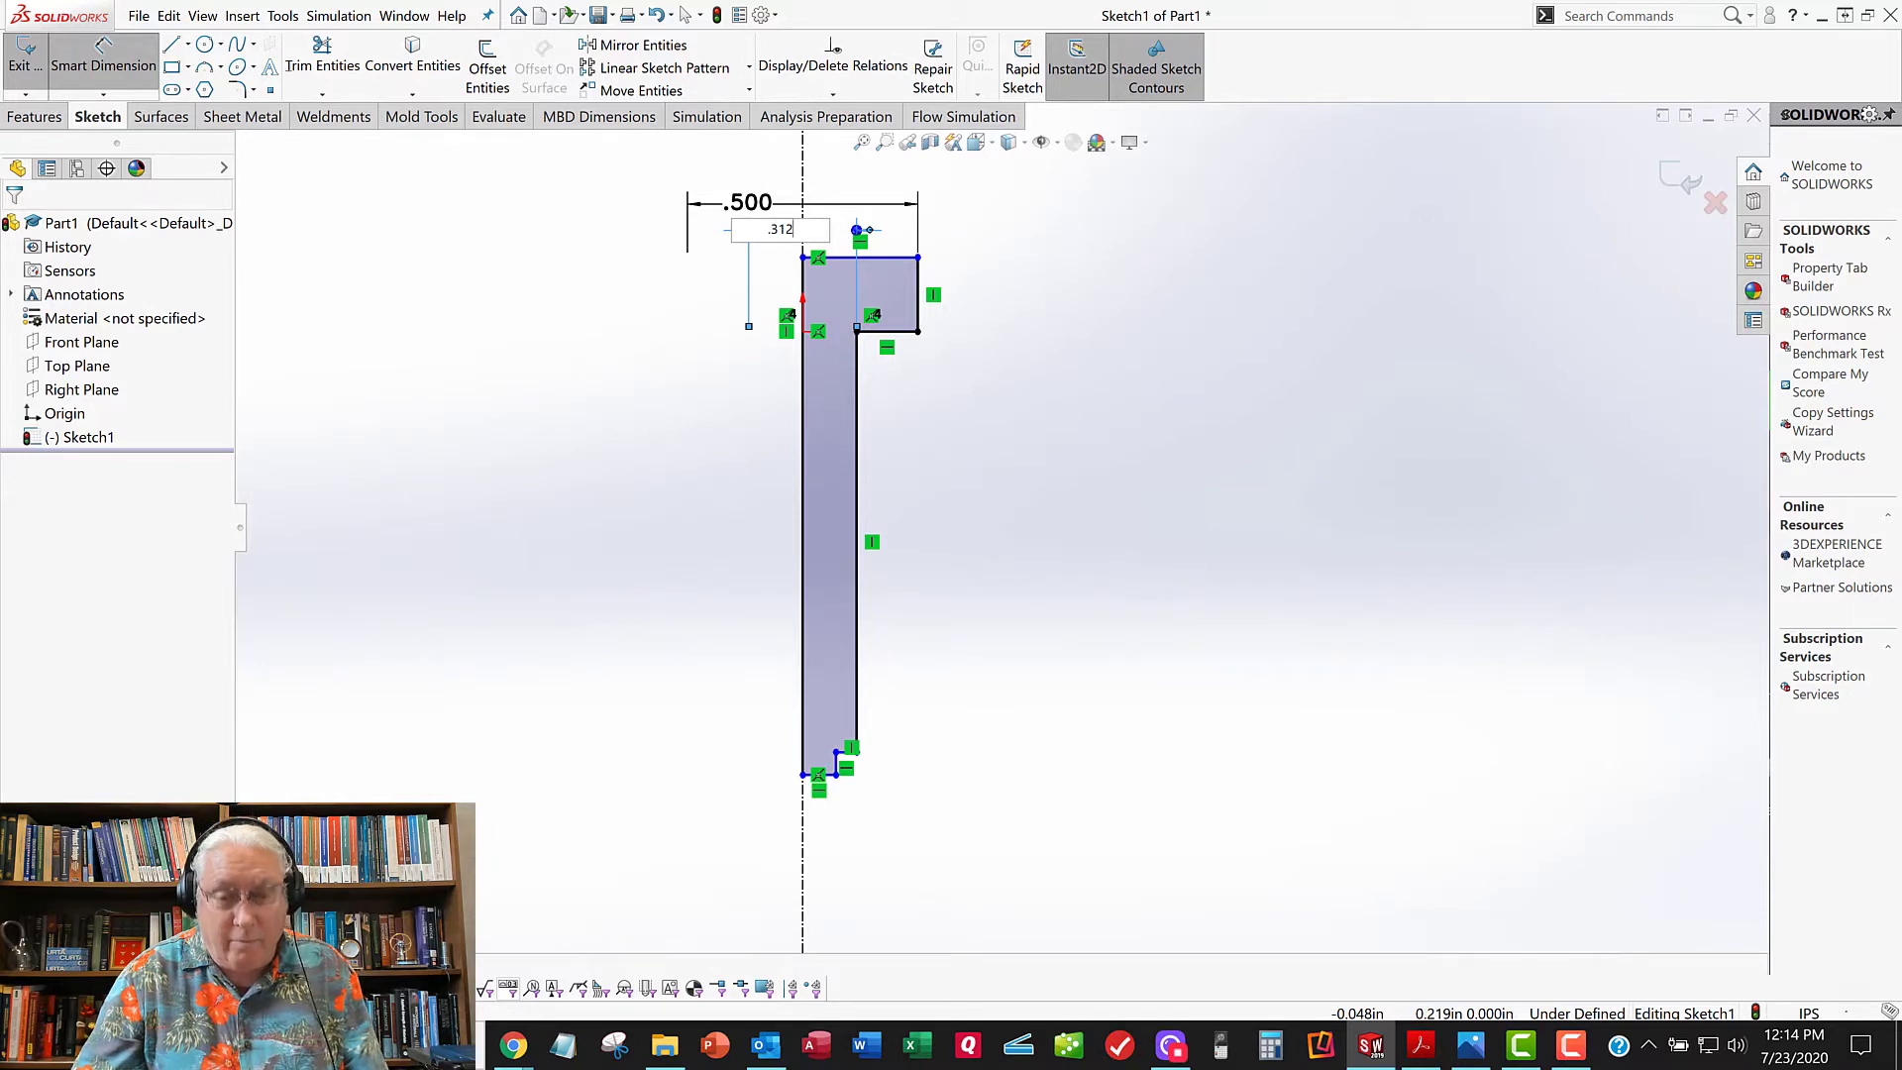
key("Return")
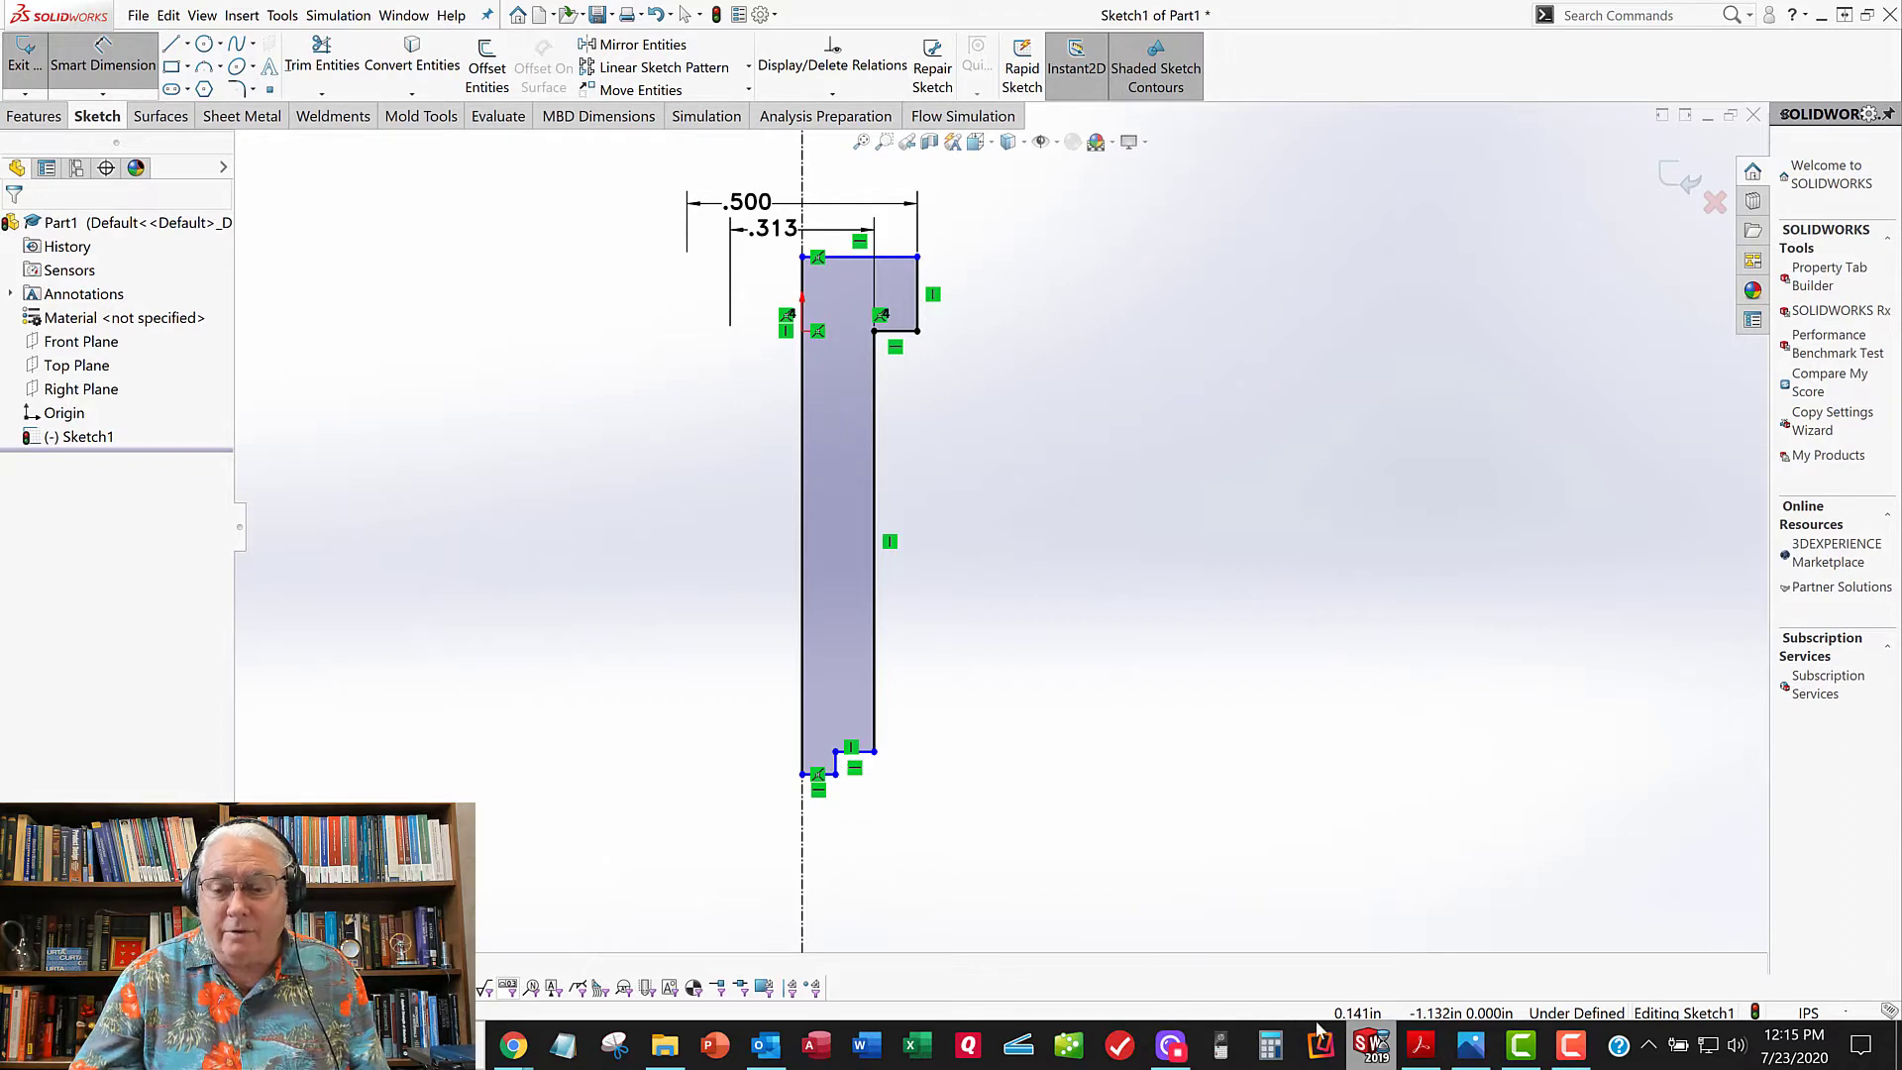
Step: Dimension the small lower step's diameter across the centerline and set it to 3/16 in
scroll(827, 872, "down", 3)
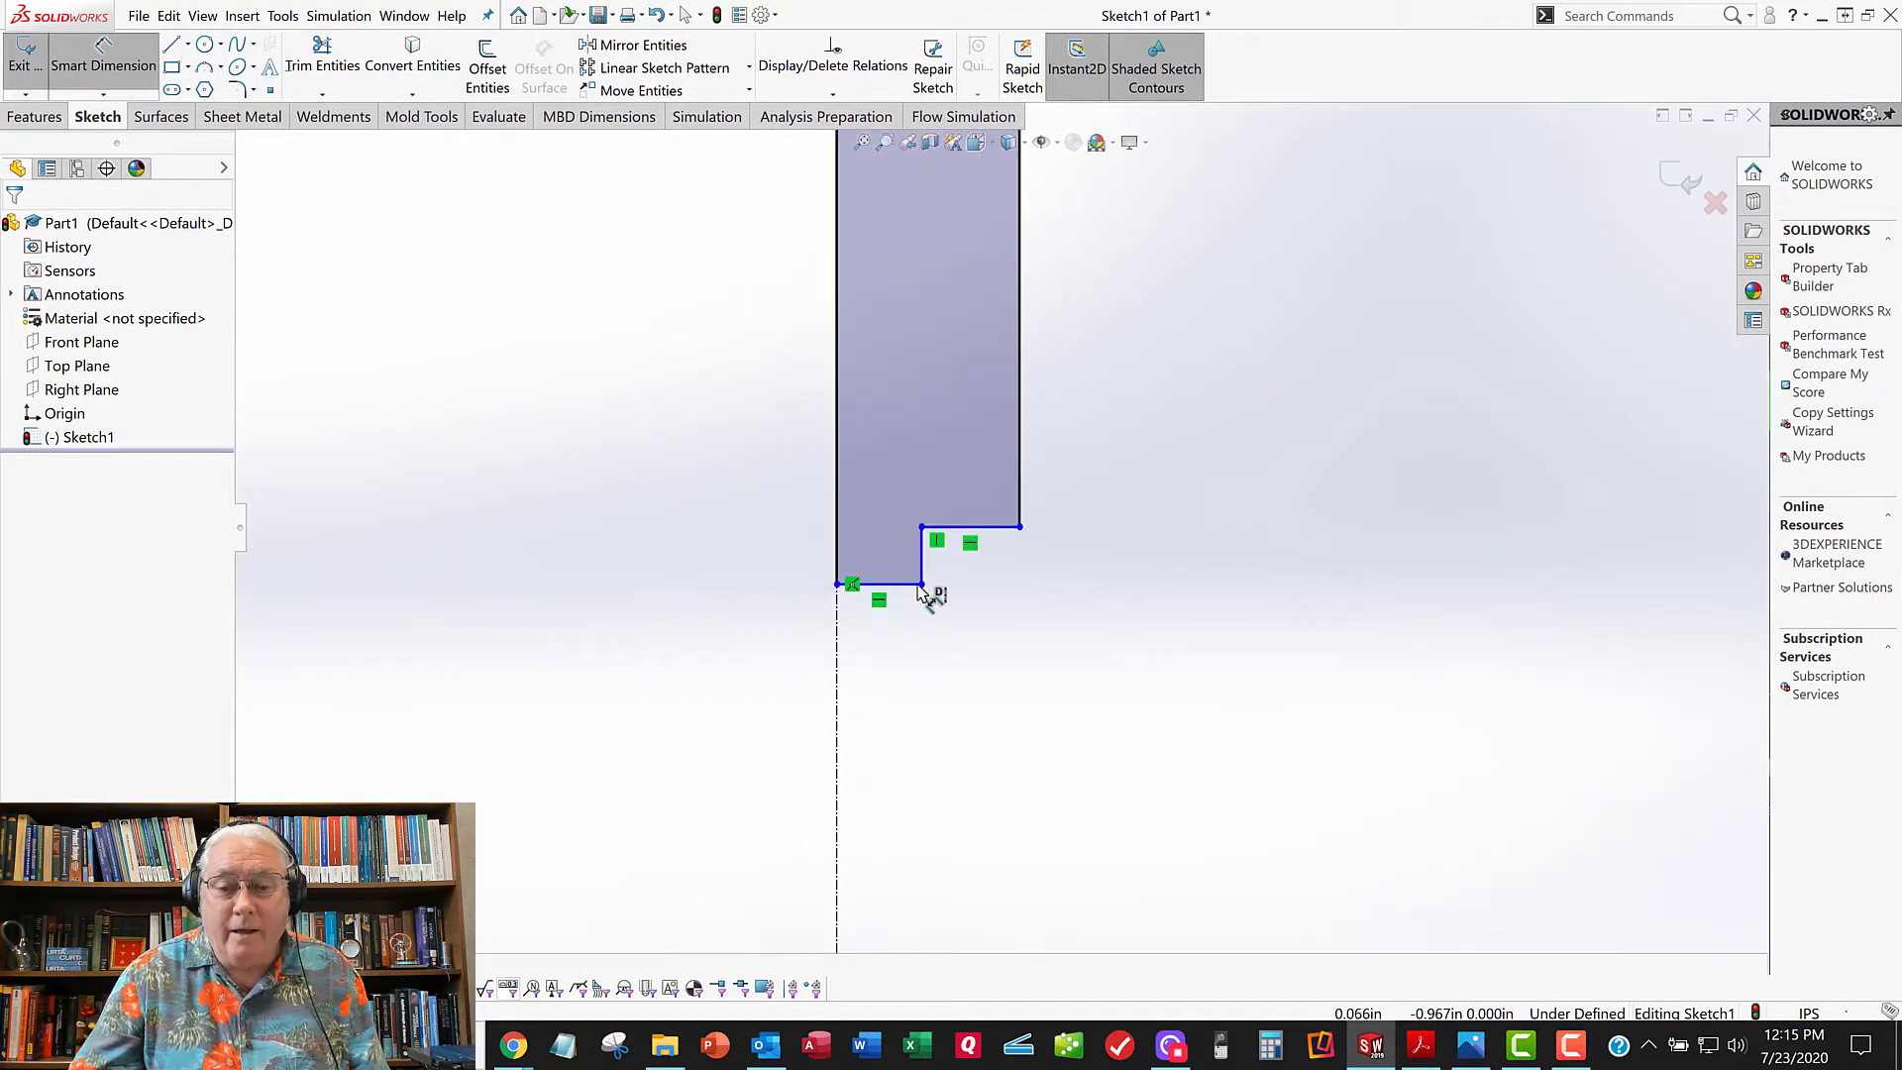
left_click(922, 570)
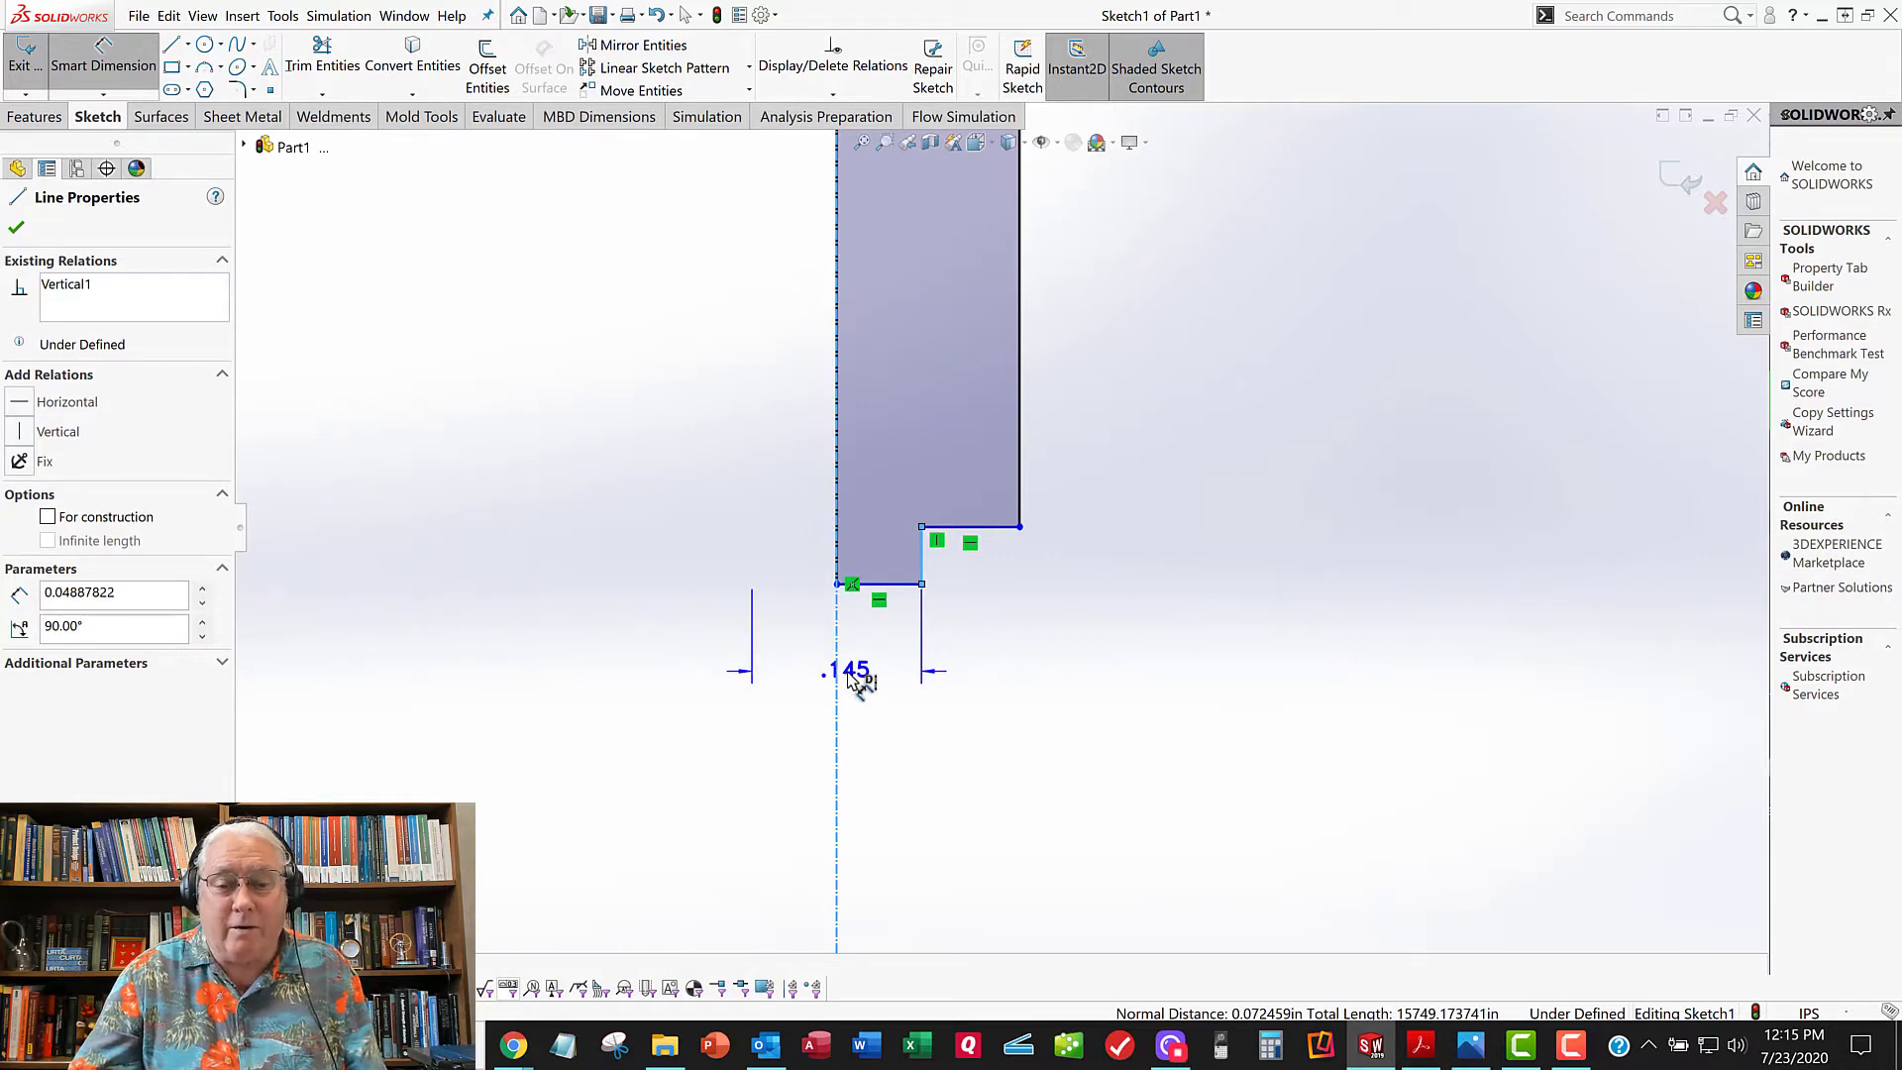
left_click(852, 676)
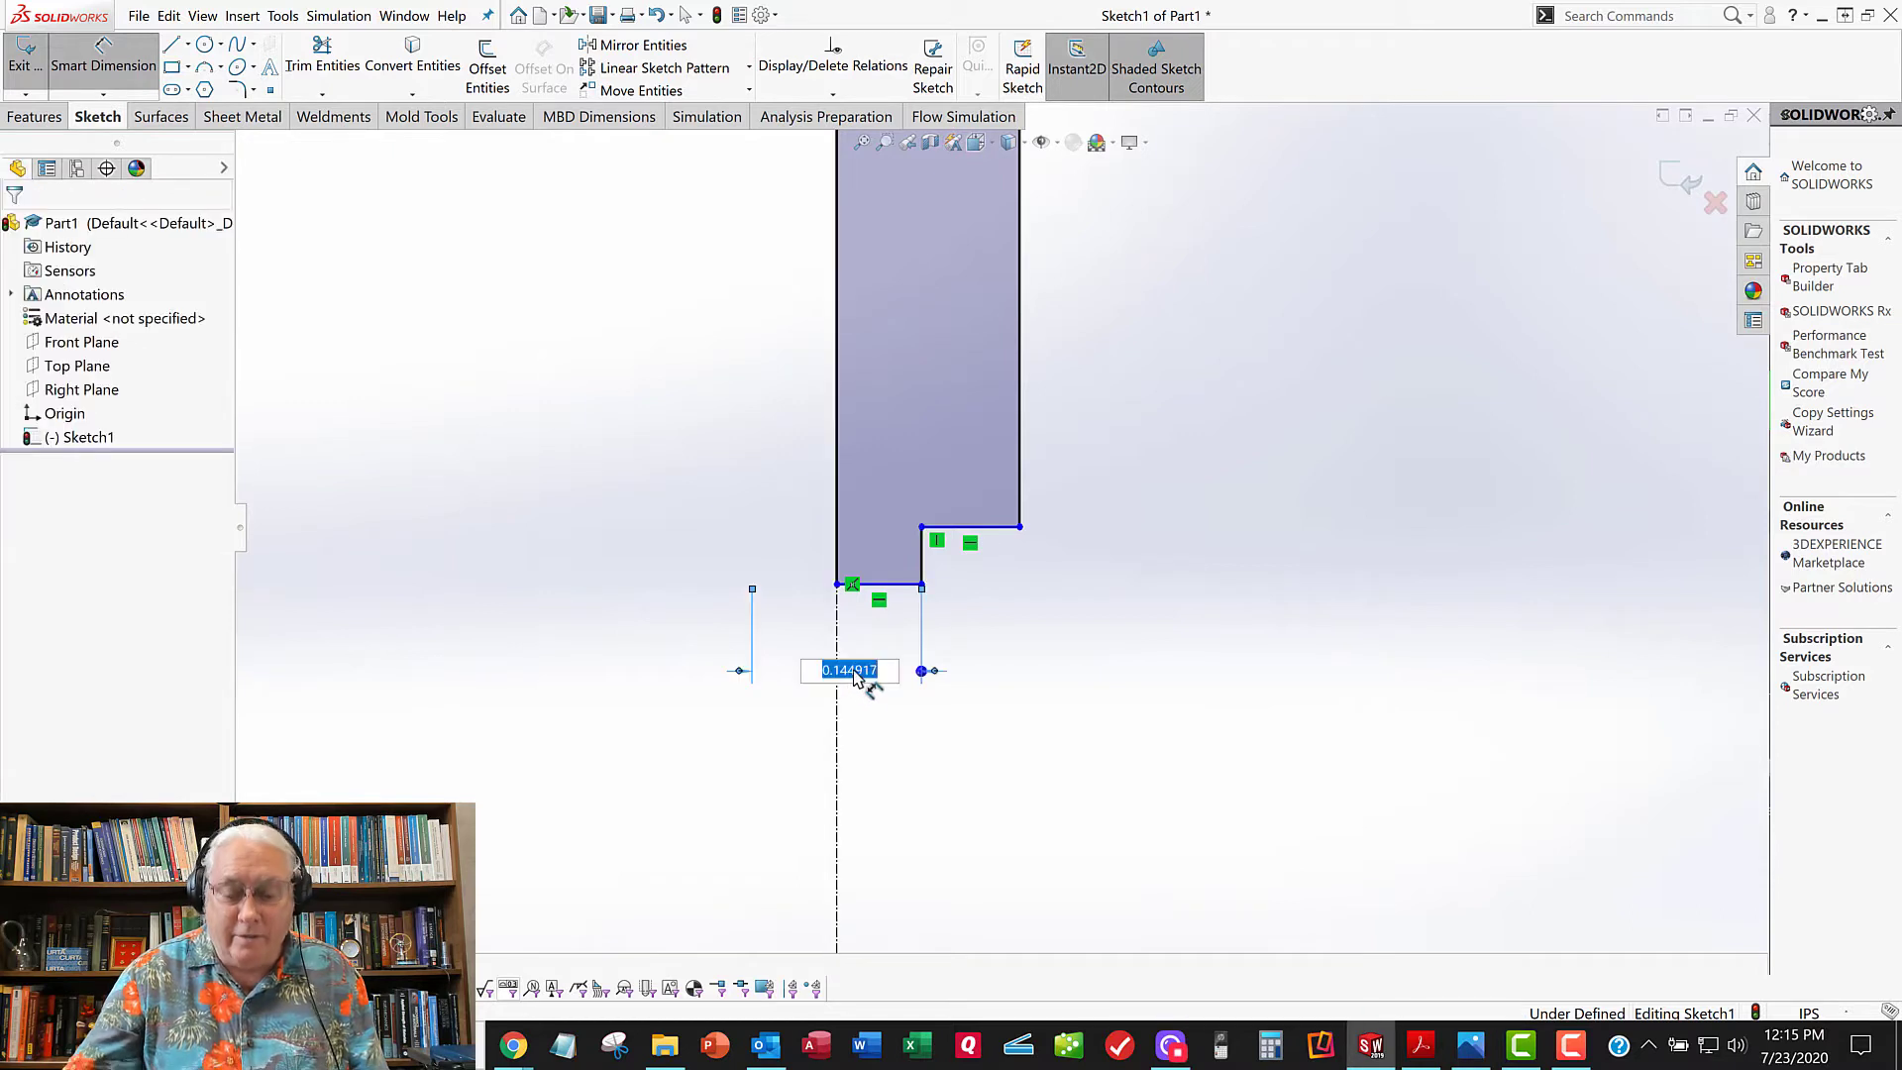
key("BackSpace")
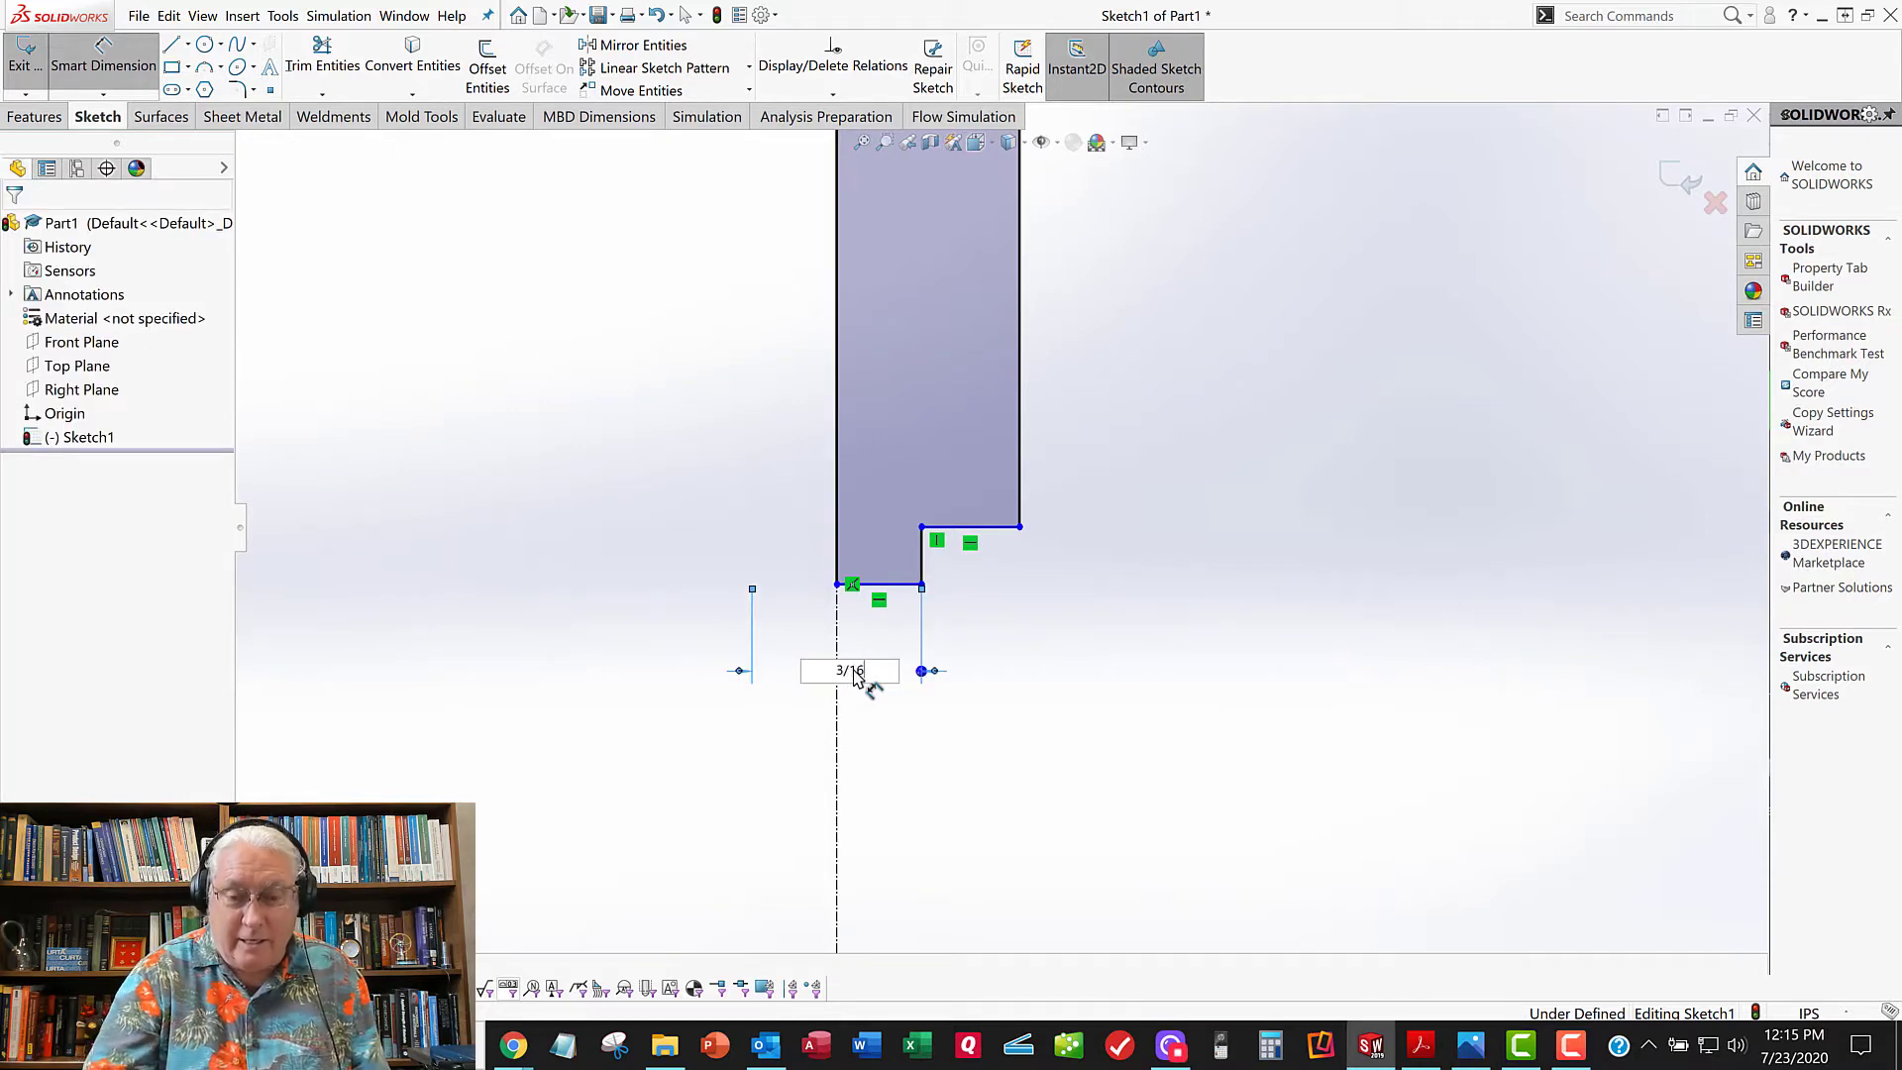
key("Return")
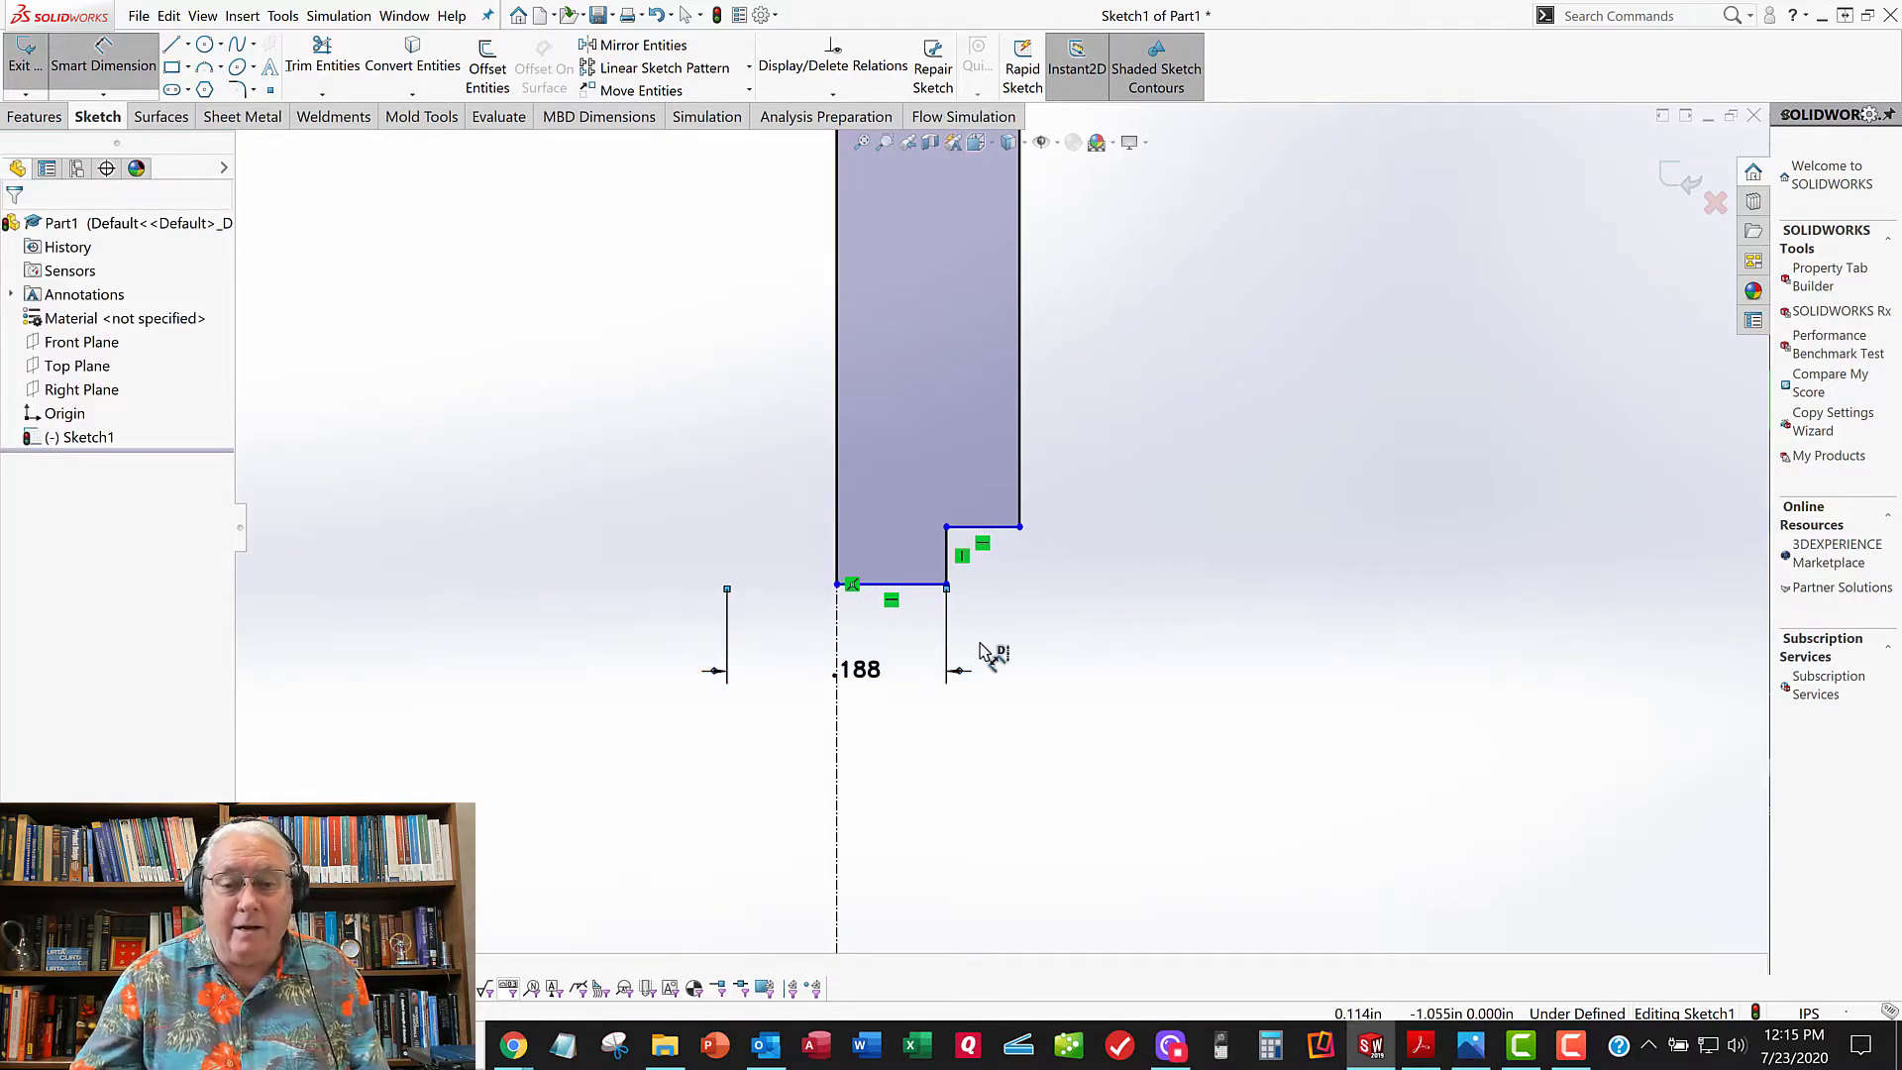
Step: Dimension the profile's overall height from the head's upper edge to the lowest horizontal edge and set it to 2.35 in
scroll(980, 643, "up", 3)
scroll(1010, 644, "up", 3)
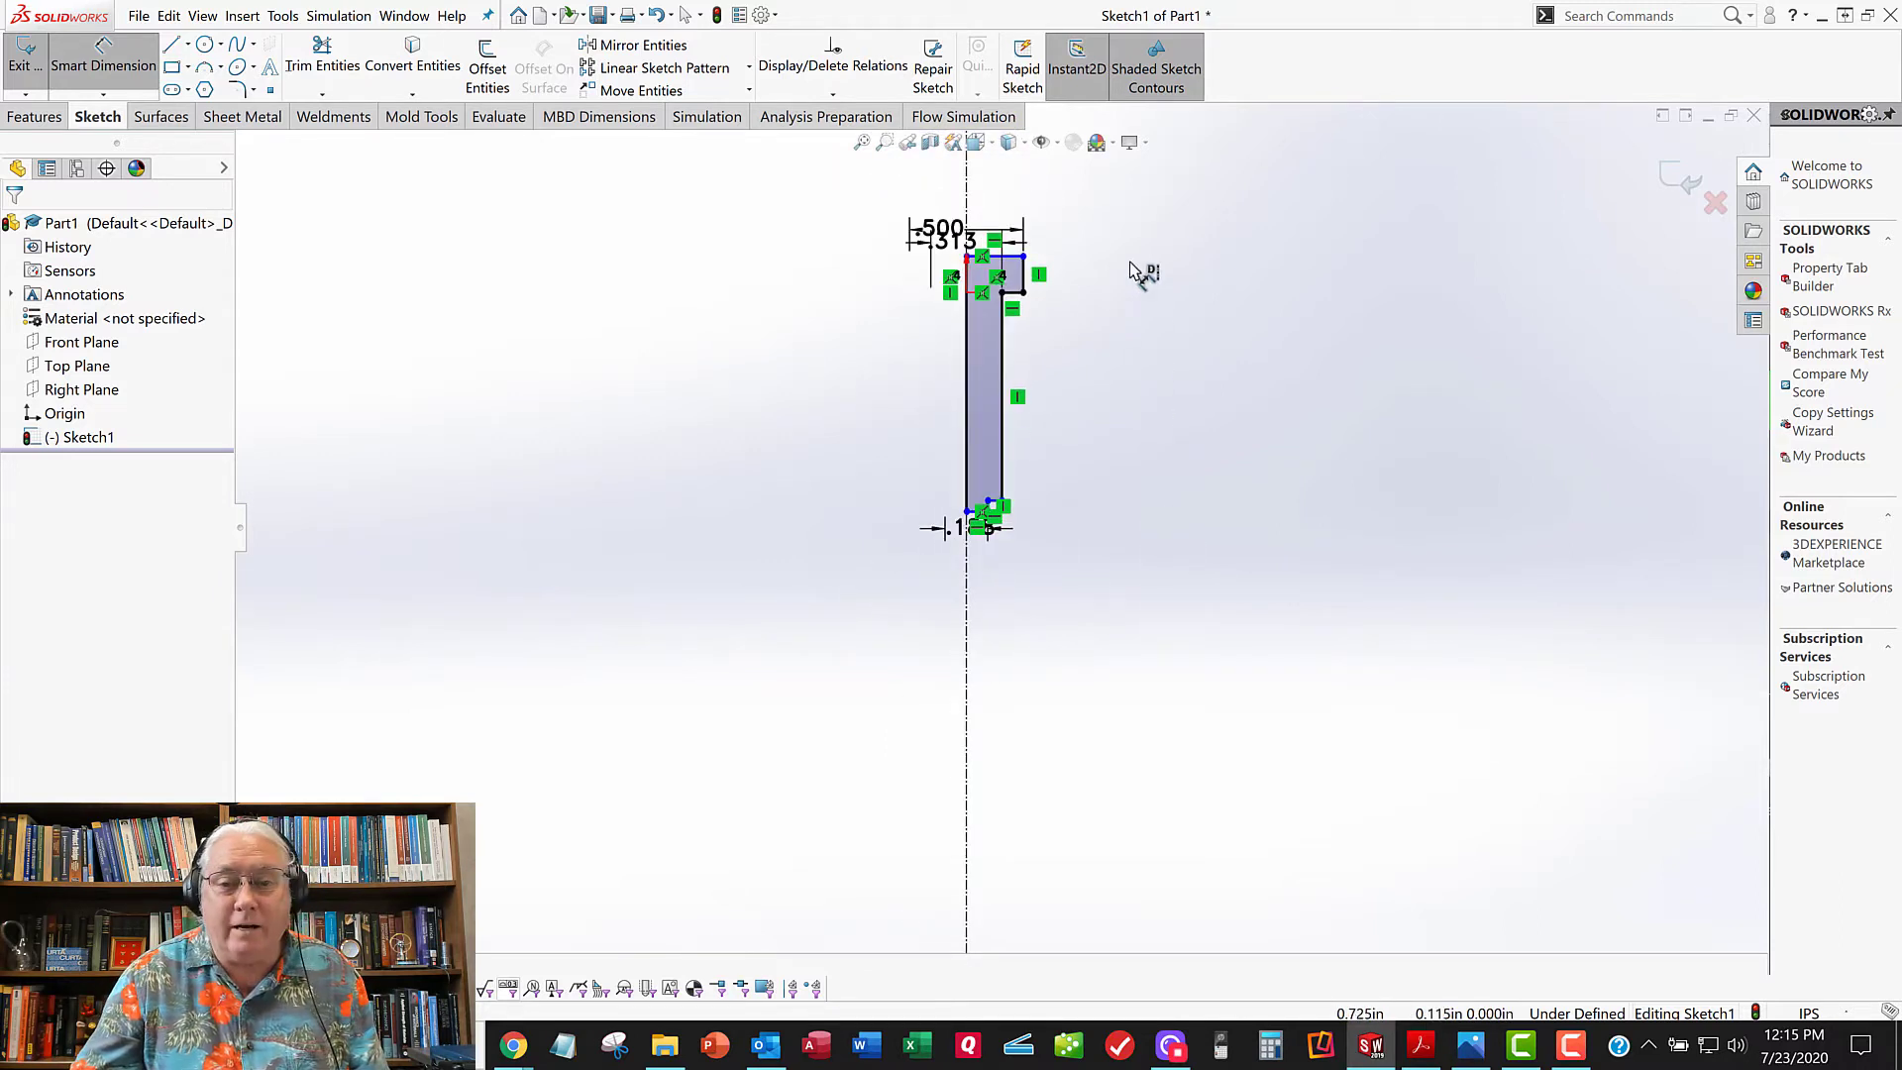
left_click(1005, 268)
scroll(982, 520, "down", 5)
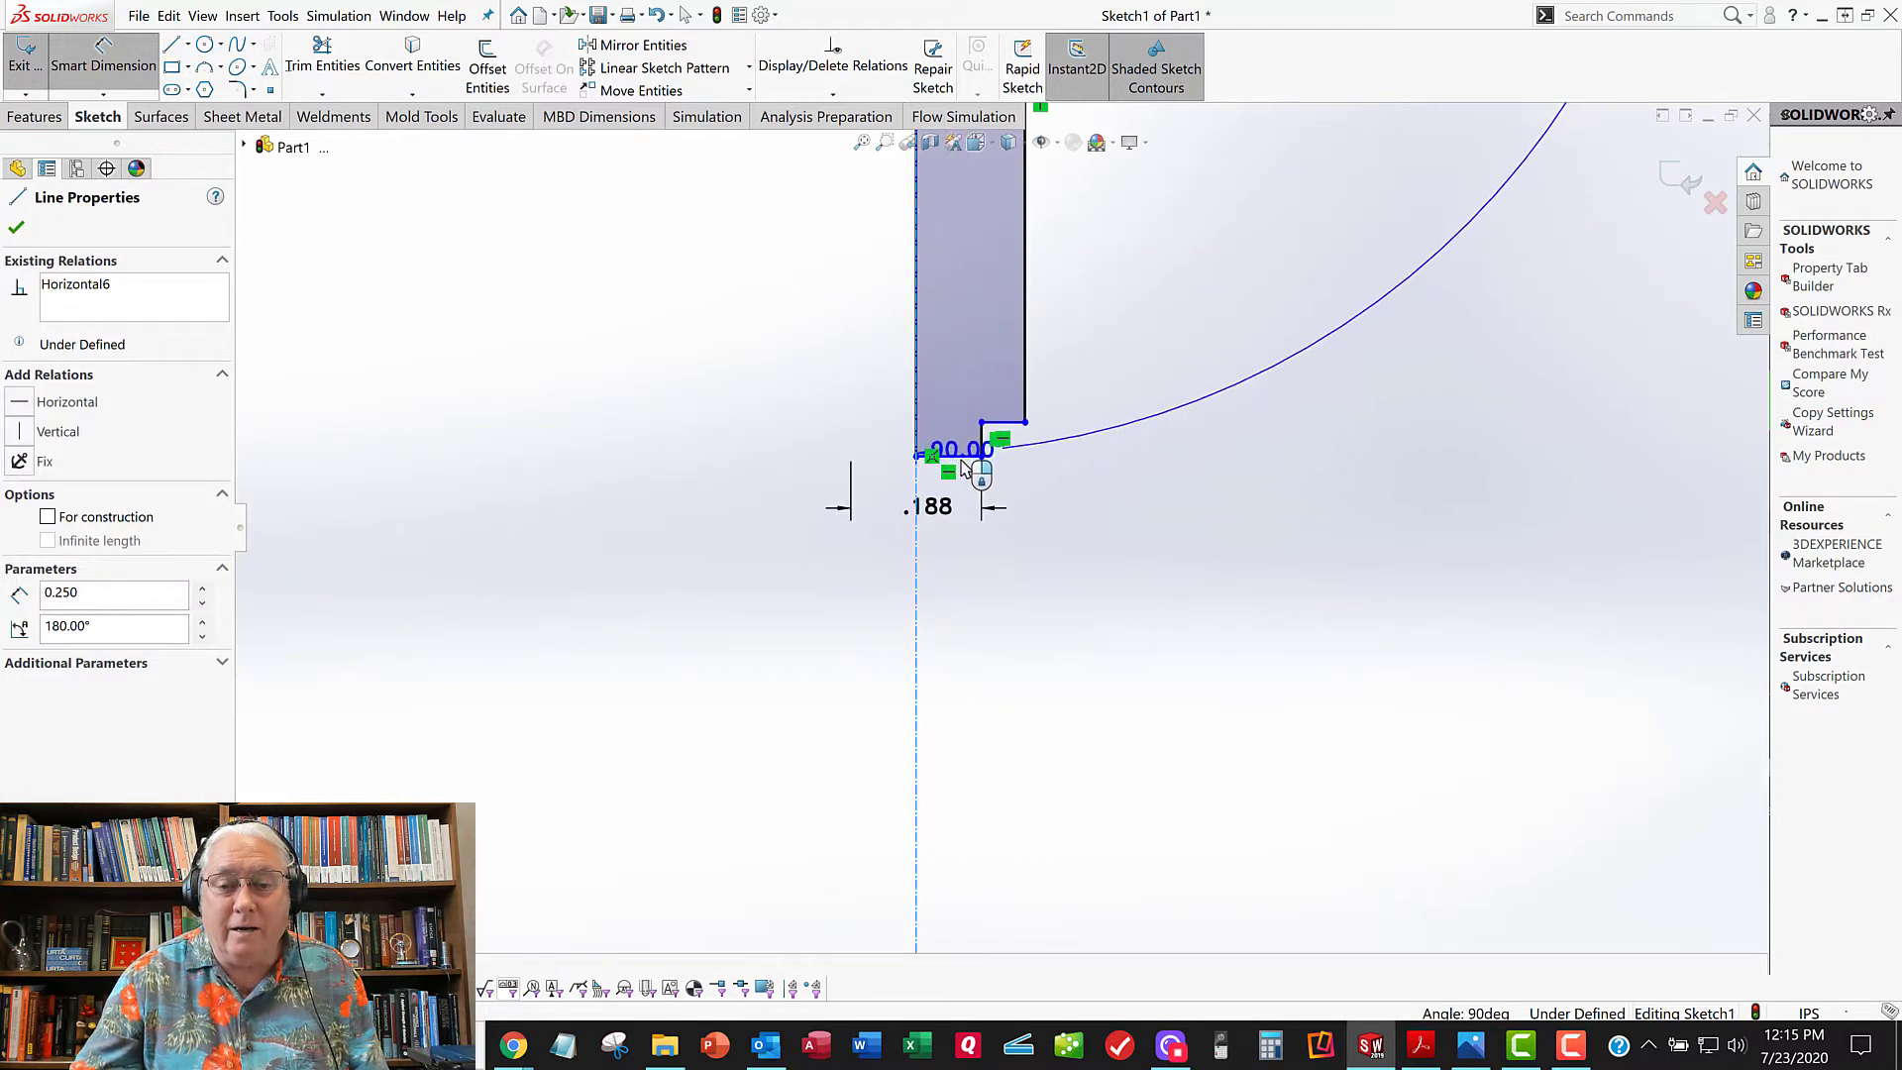
left_click(980, 456)
scroll(1132, 484, "up", 7)
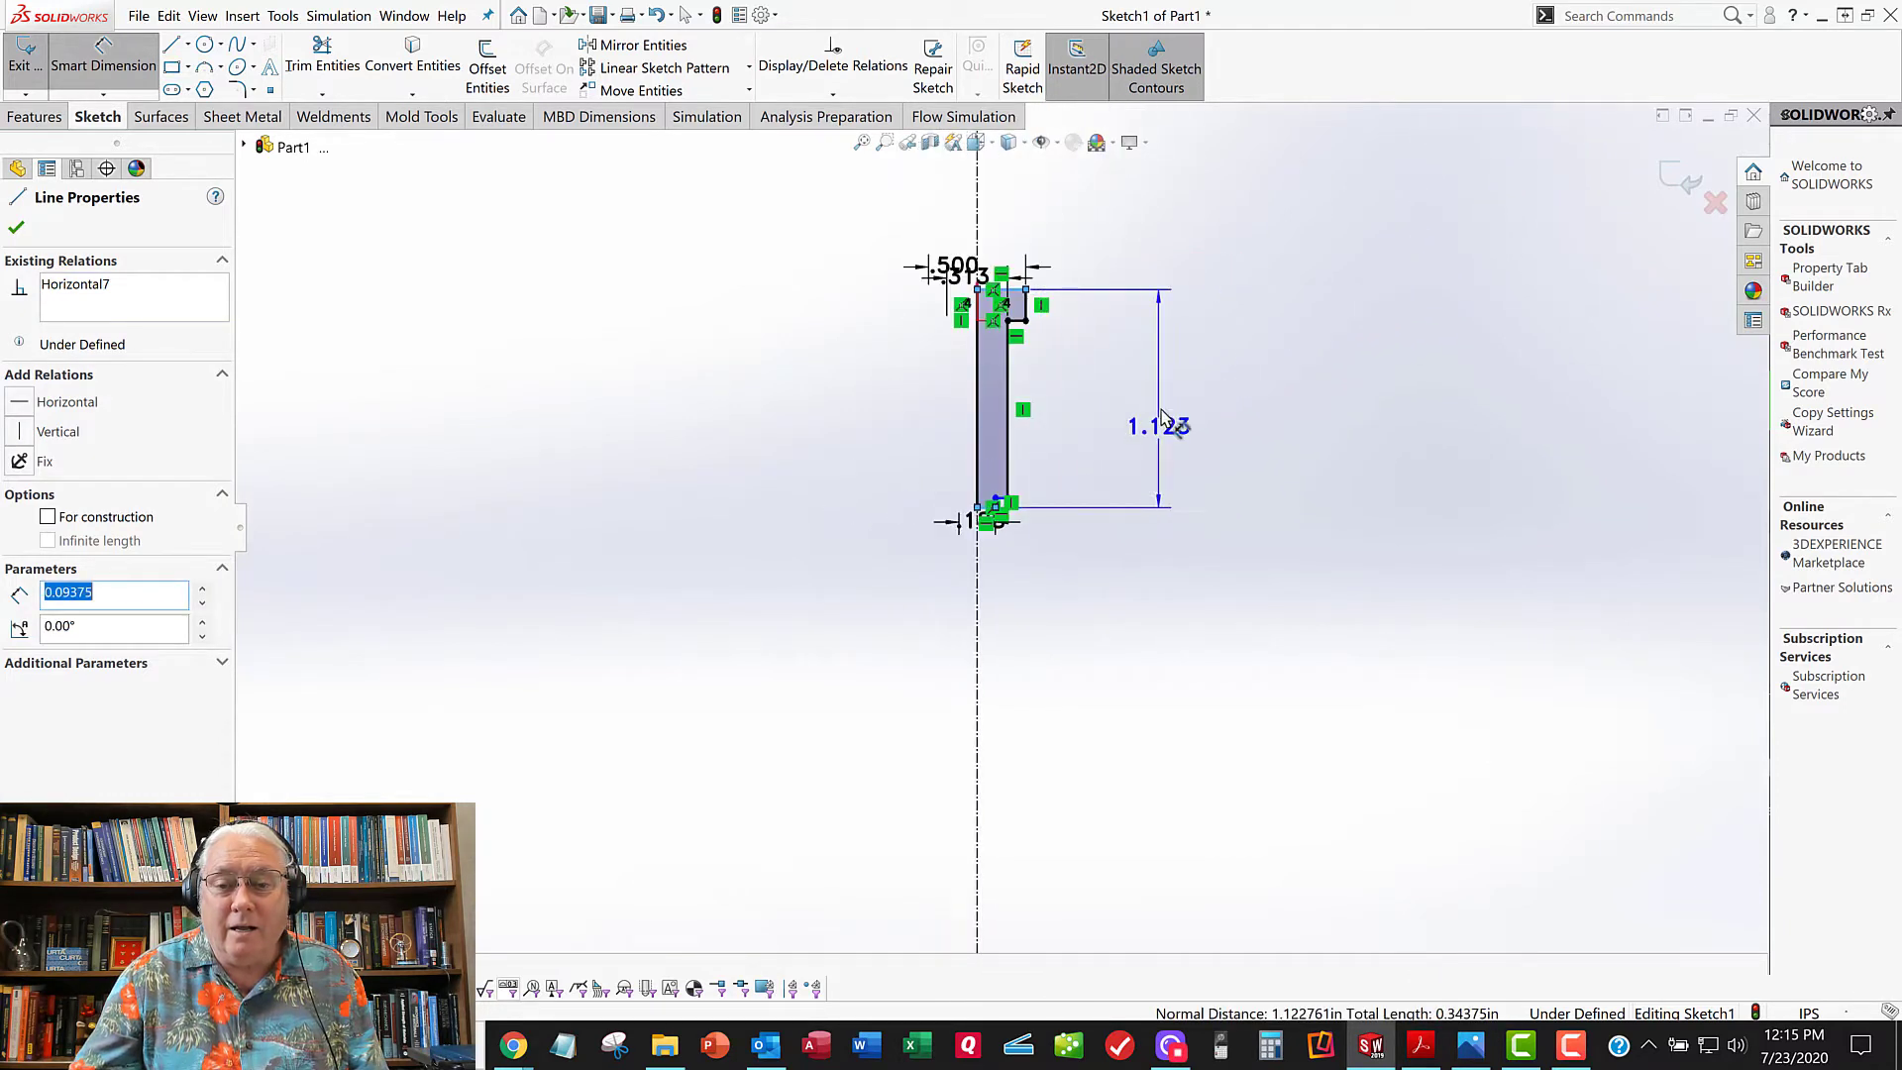
left_click(1158, 401)
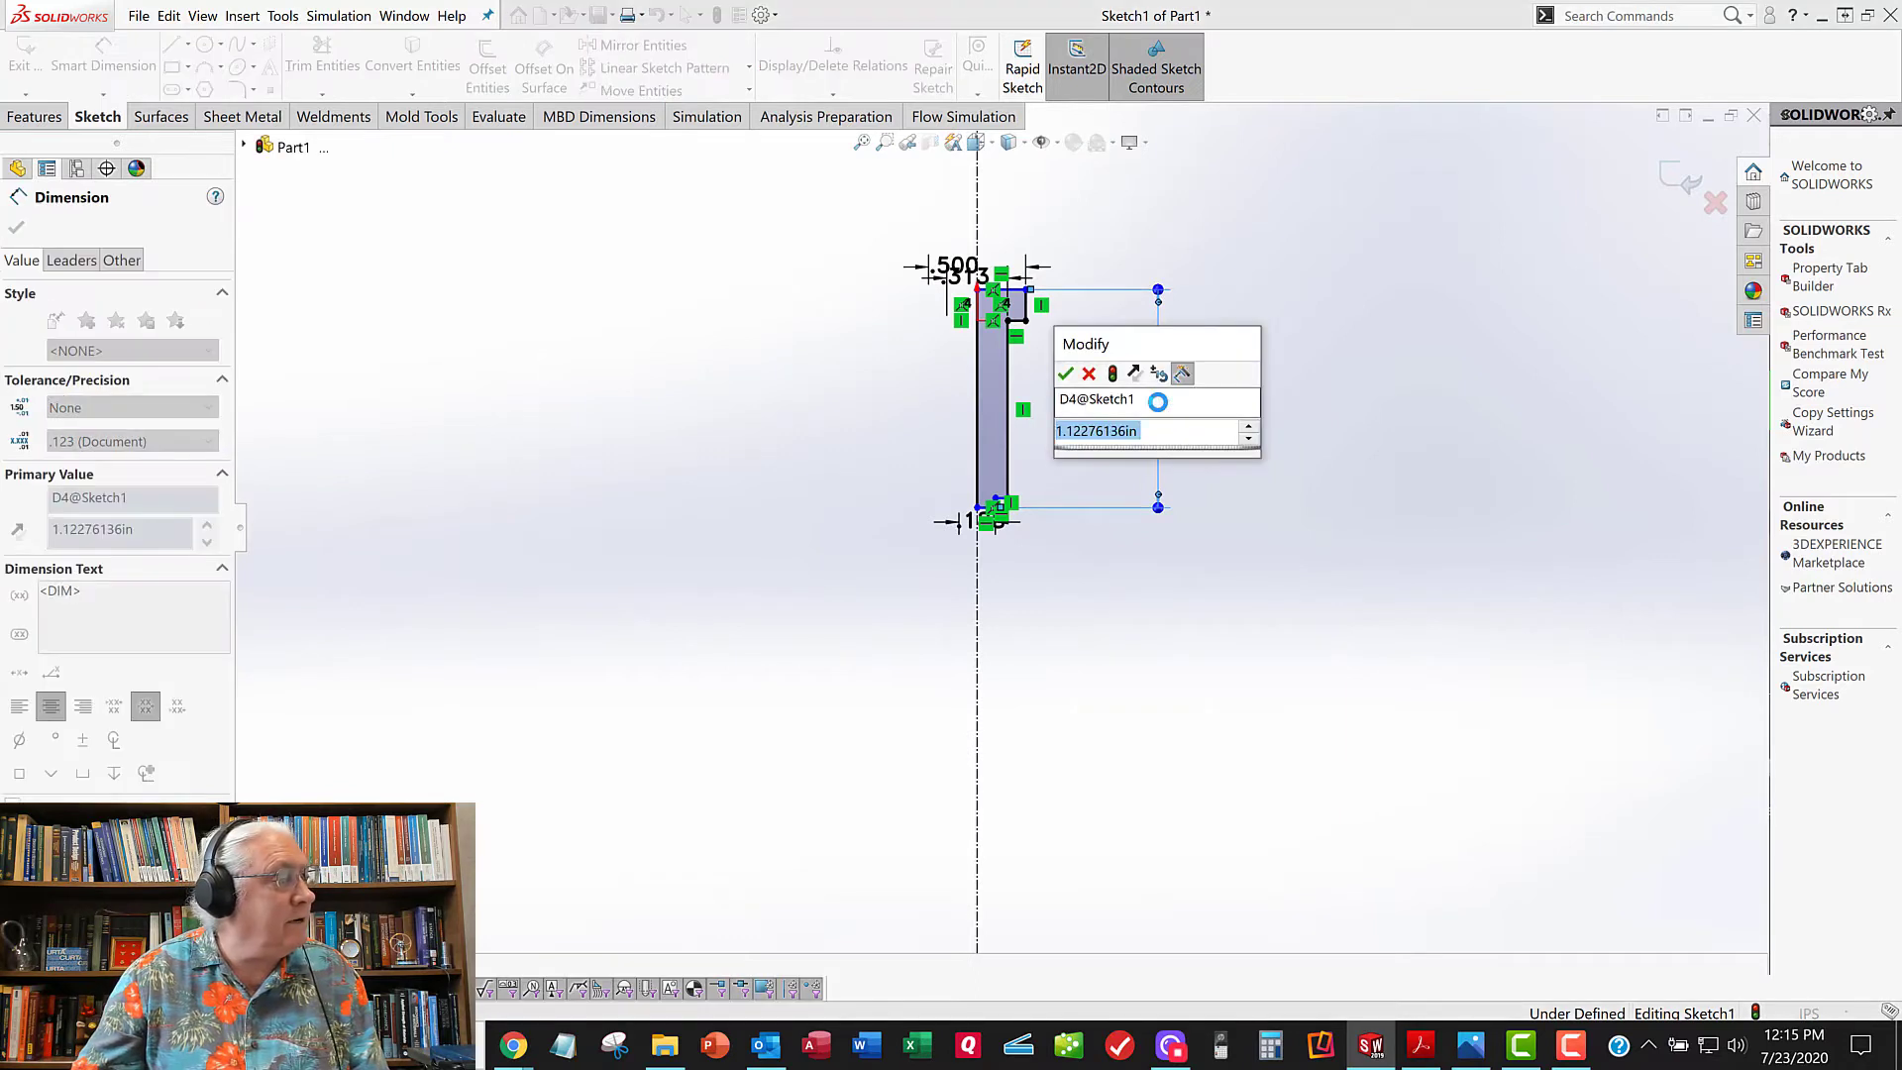
type("2.5")
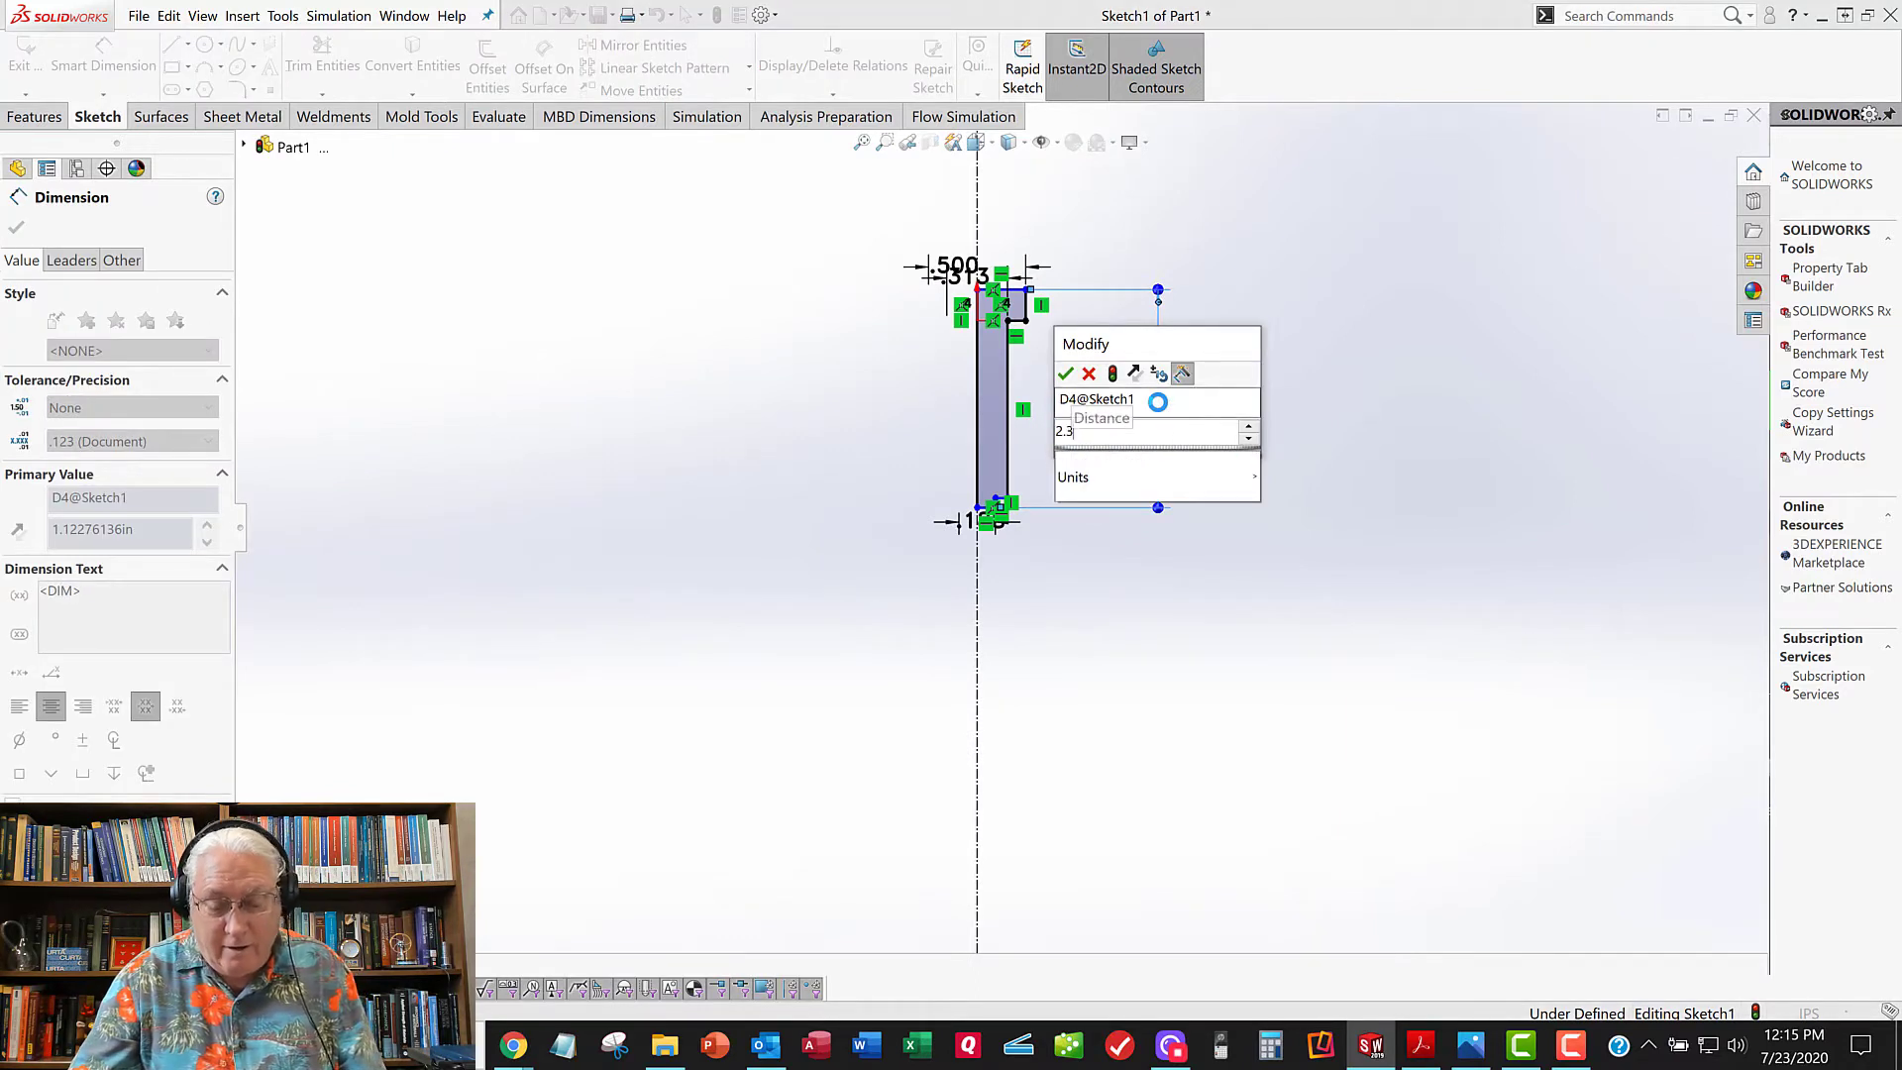
key("Return")
scroll(1158, 402, "up", 4)
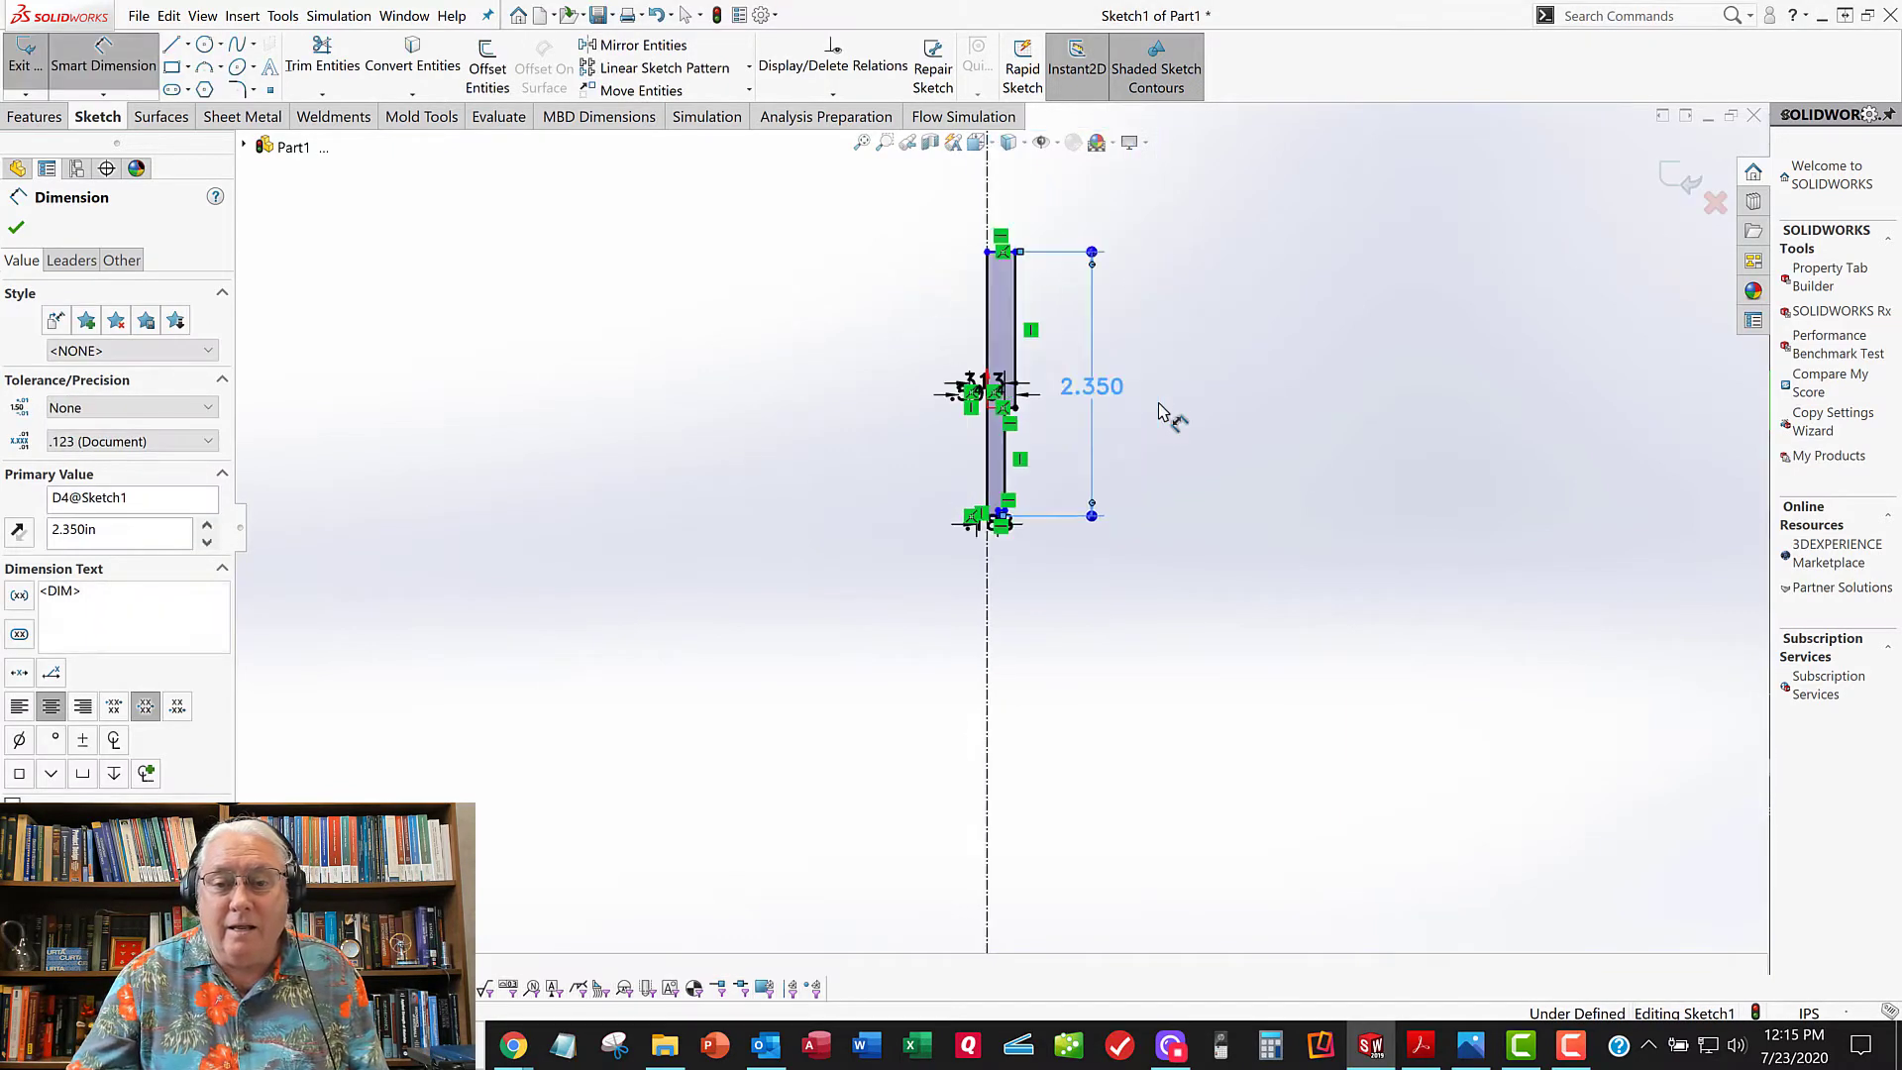
Step: Pull the head's upper outer corner down until the head is about 0.175 in high
scroll(998, 287, "down", 5)
key("Escape")
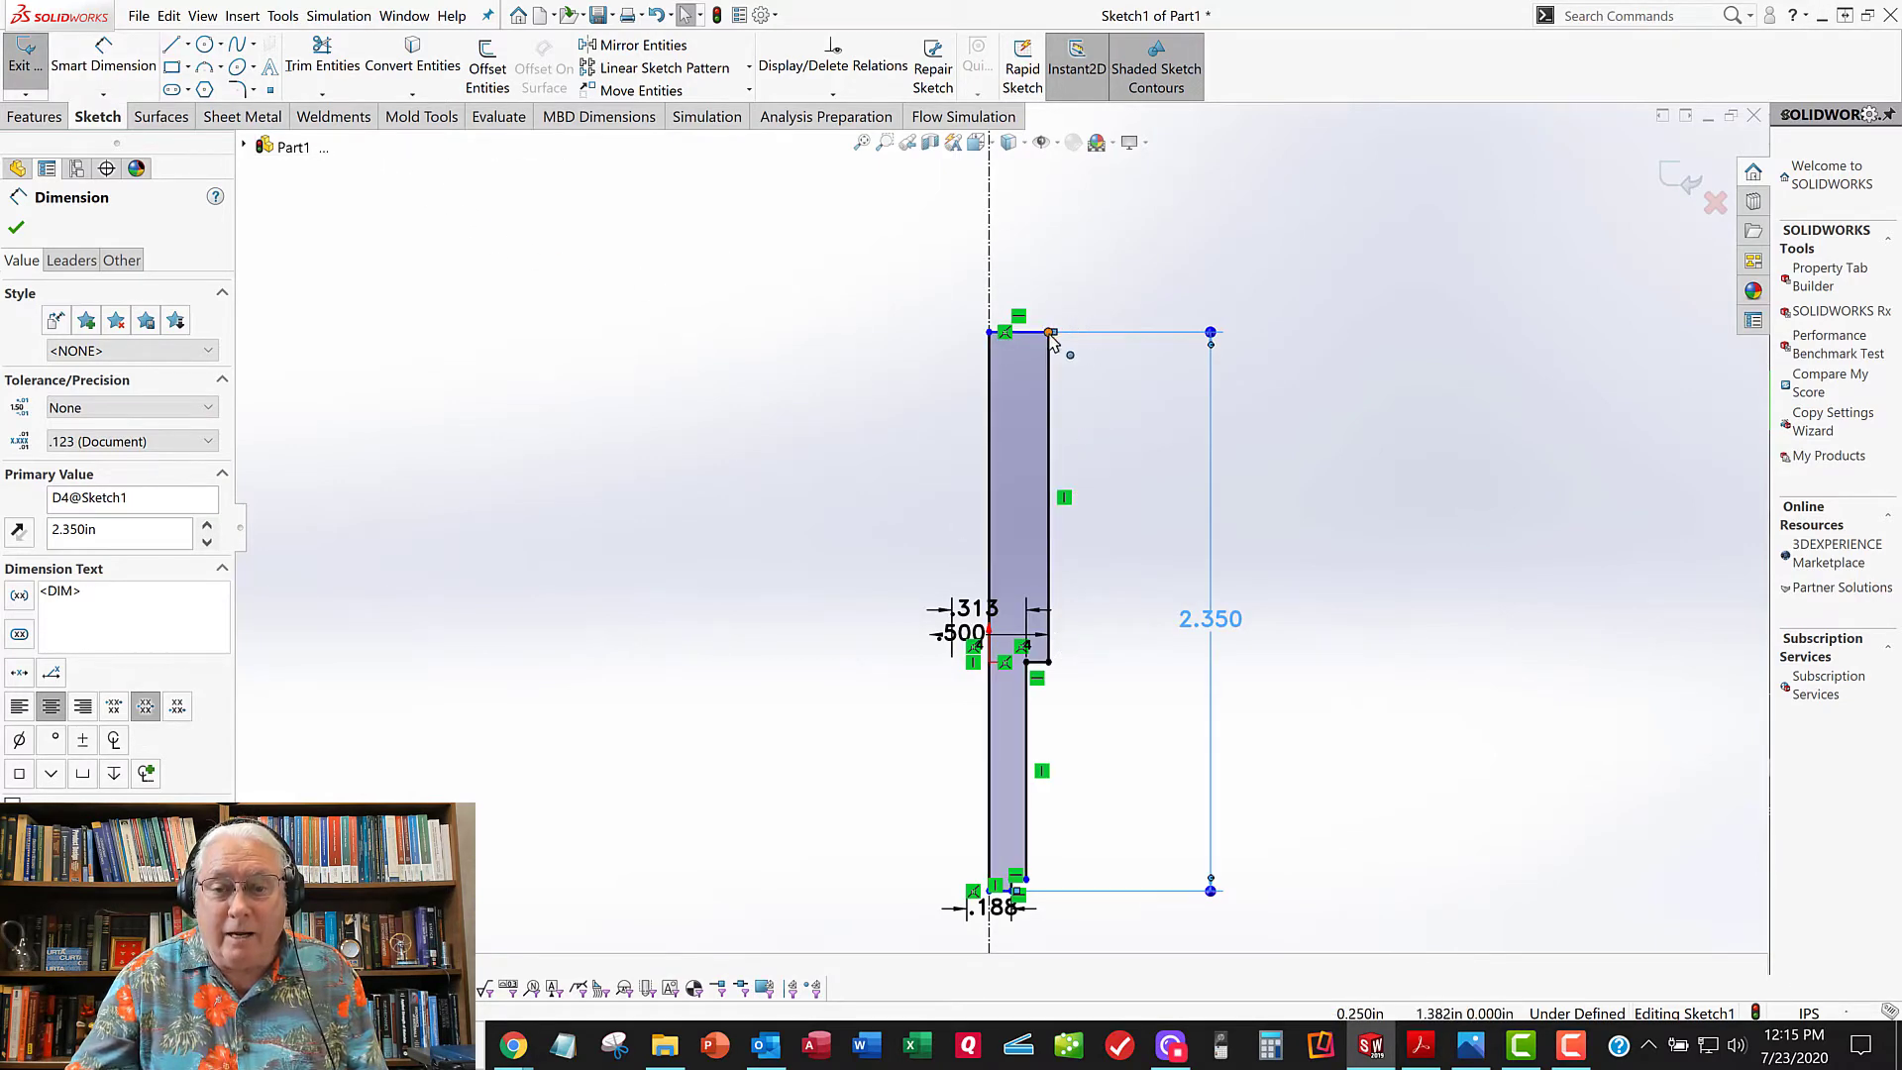
left_click_drag(1045, 418, 1049, 620)
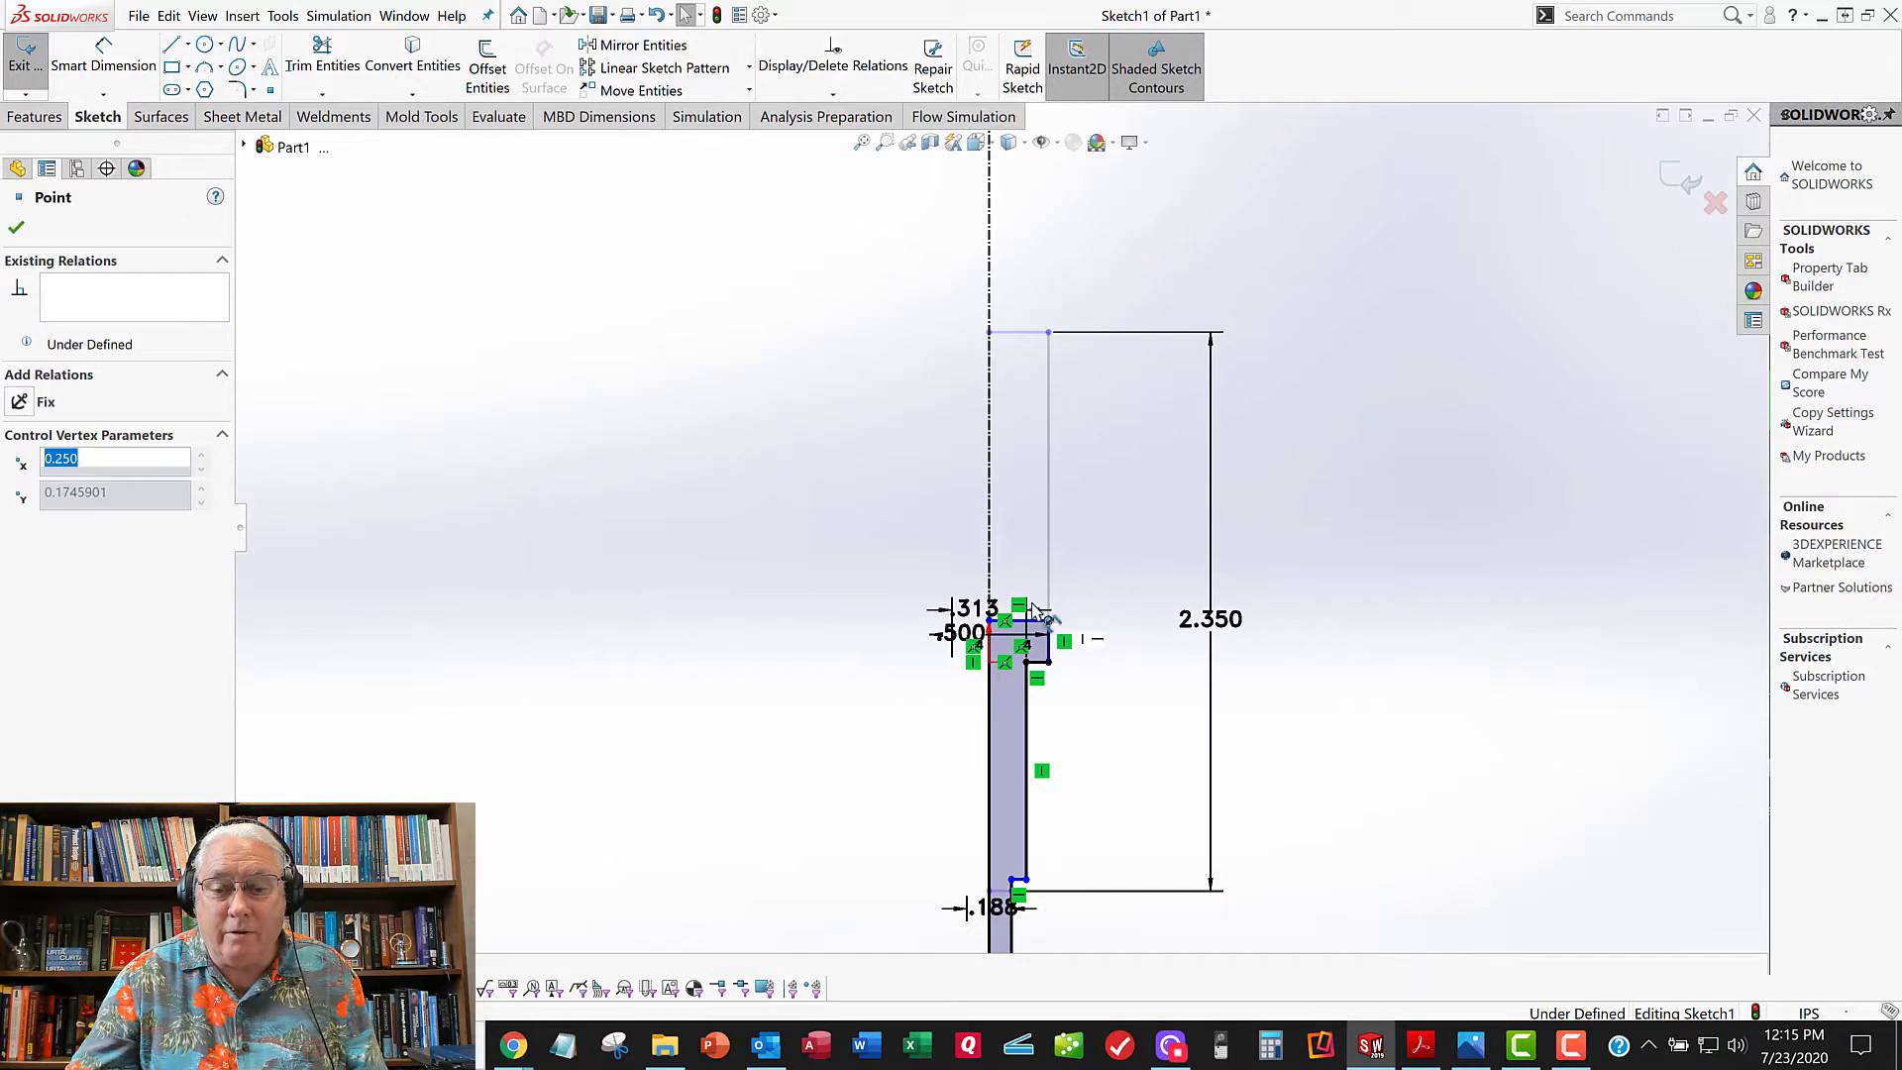
left_click(890, 539)
scroll(1078, 722, "down", 3)
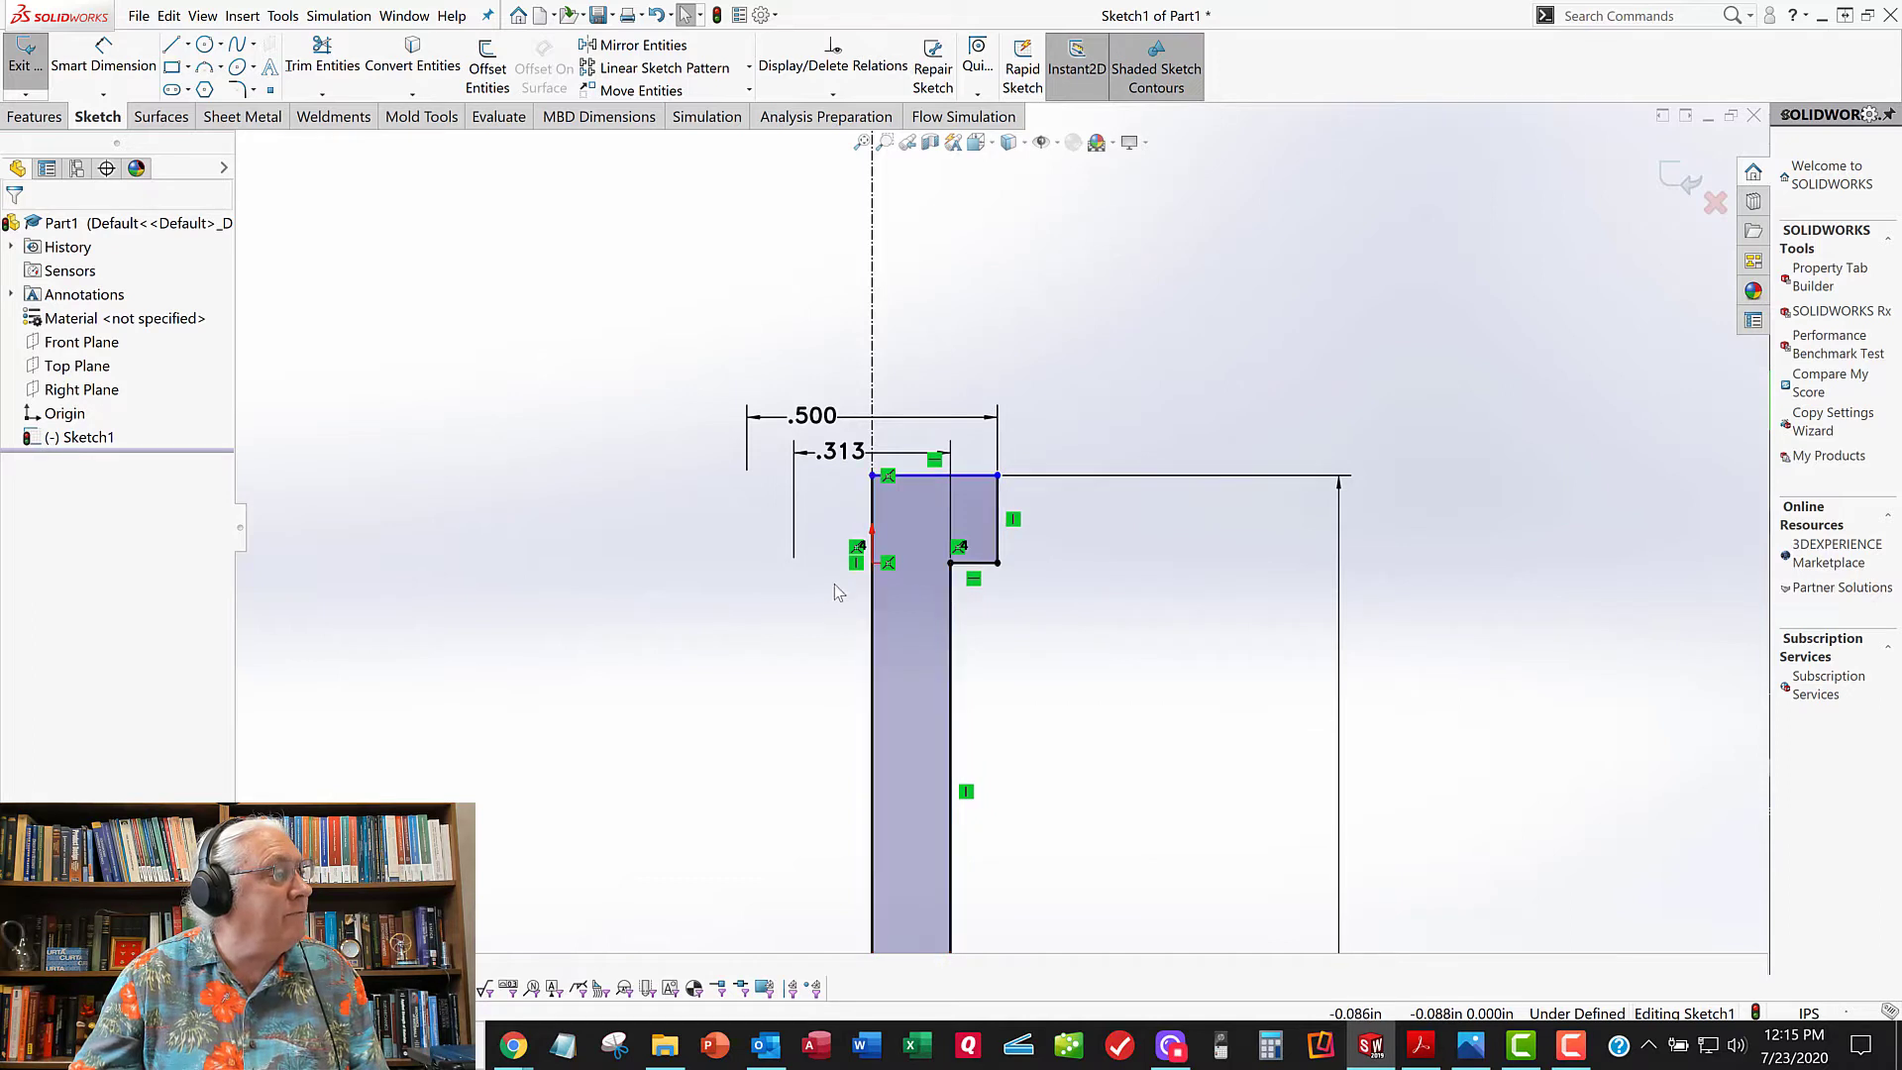
Step: Dimension the head's height between its upper edge and the short line beneath it, and set it to 0.5 in
left_click(104, 54)
left_click(972, 478)
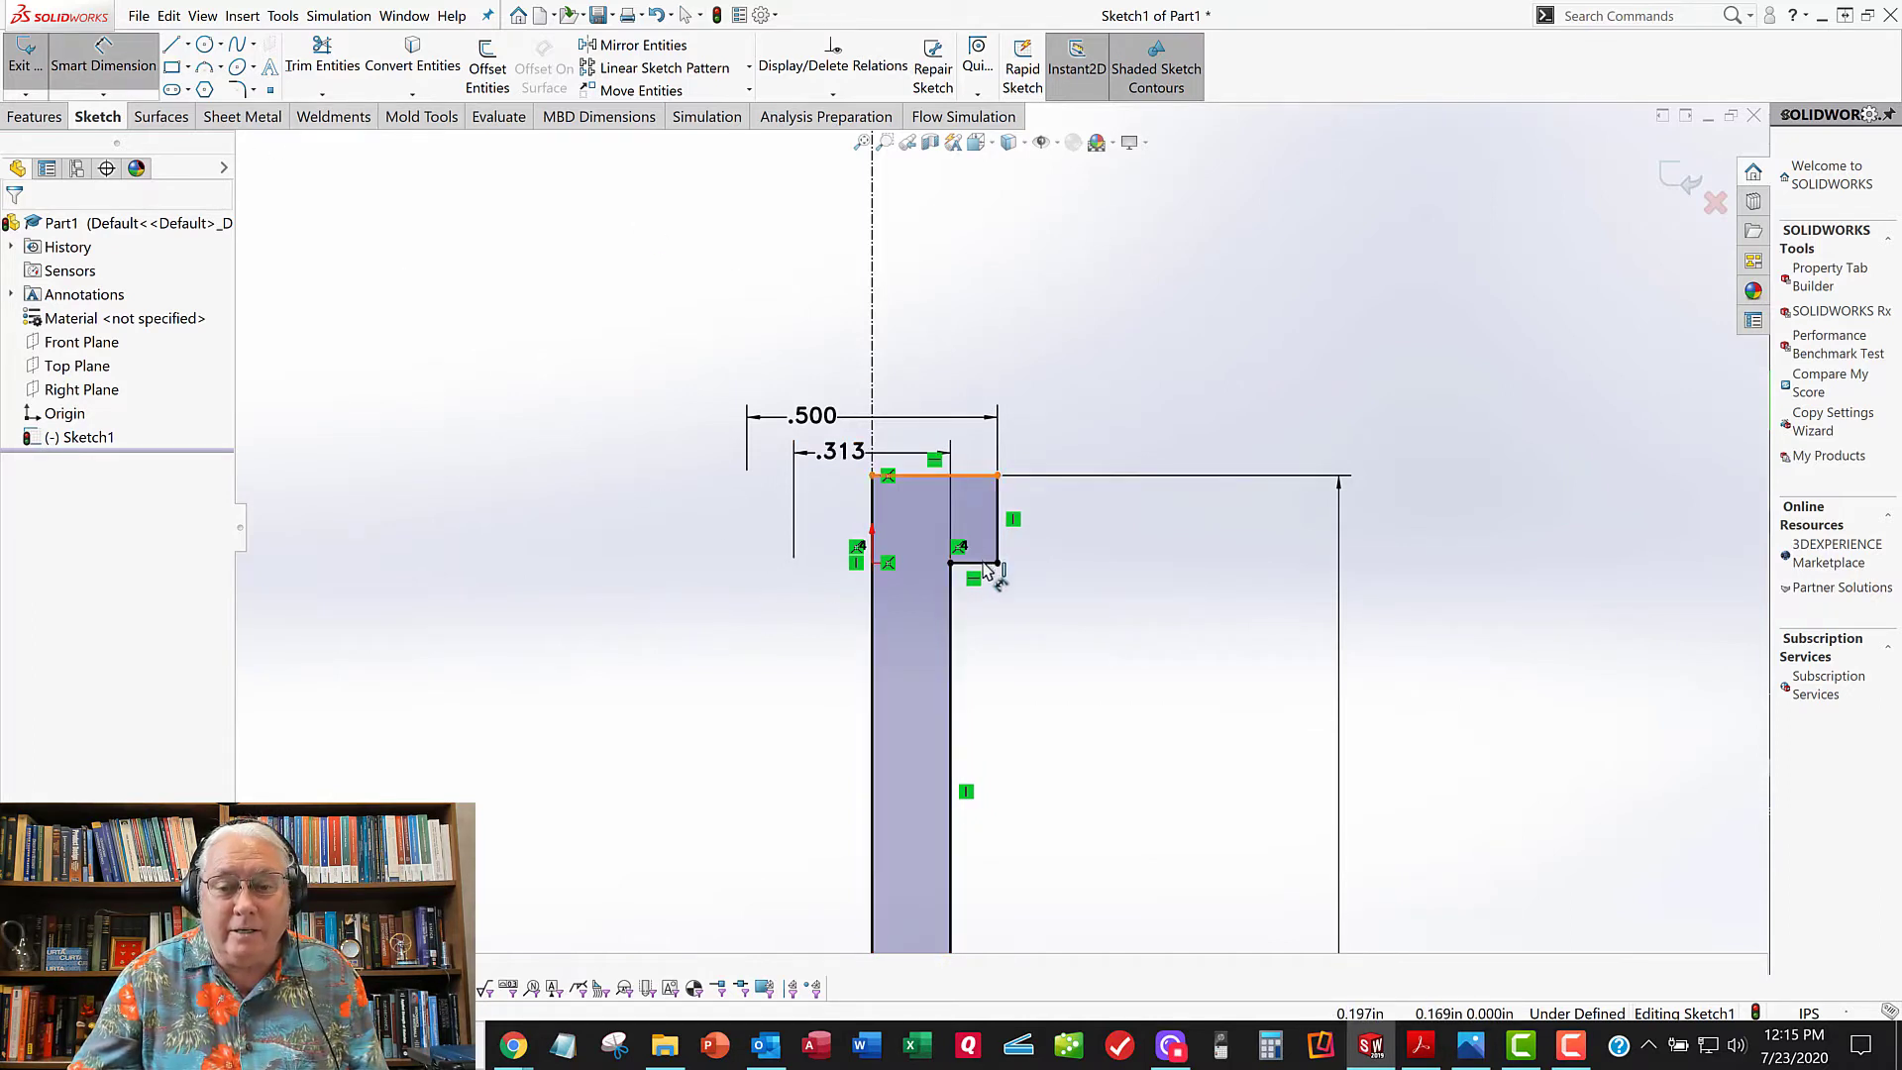
left_click(983, 561)
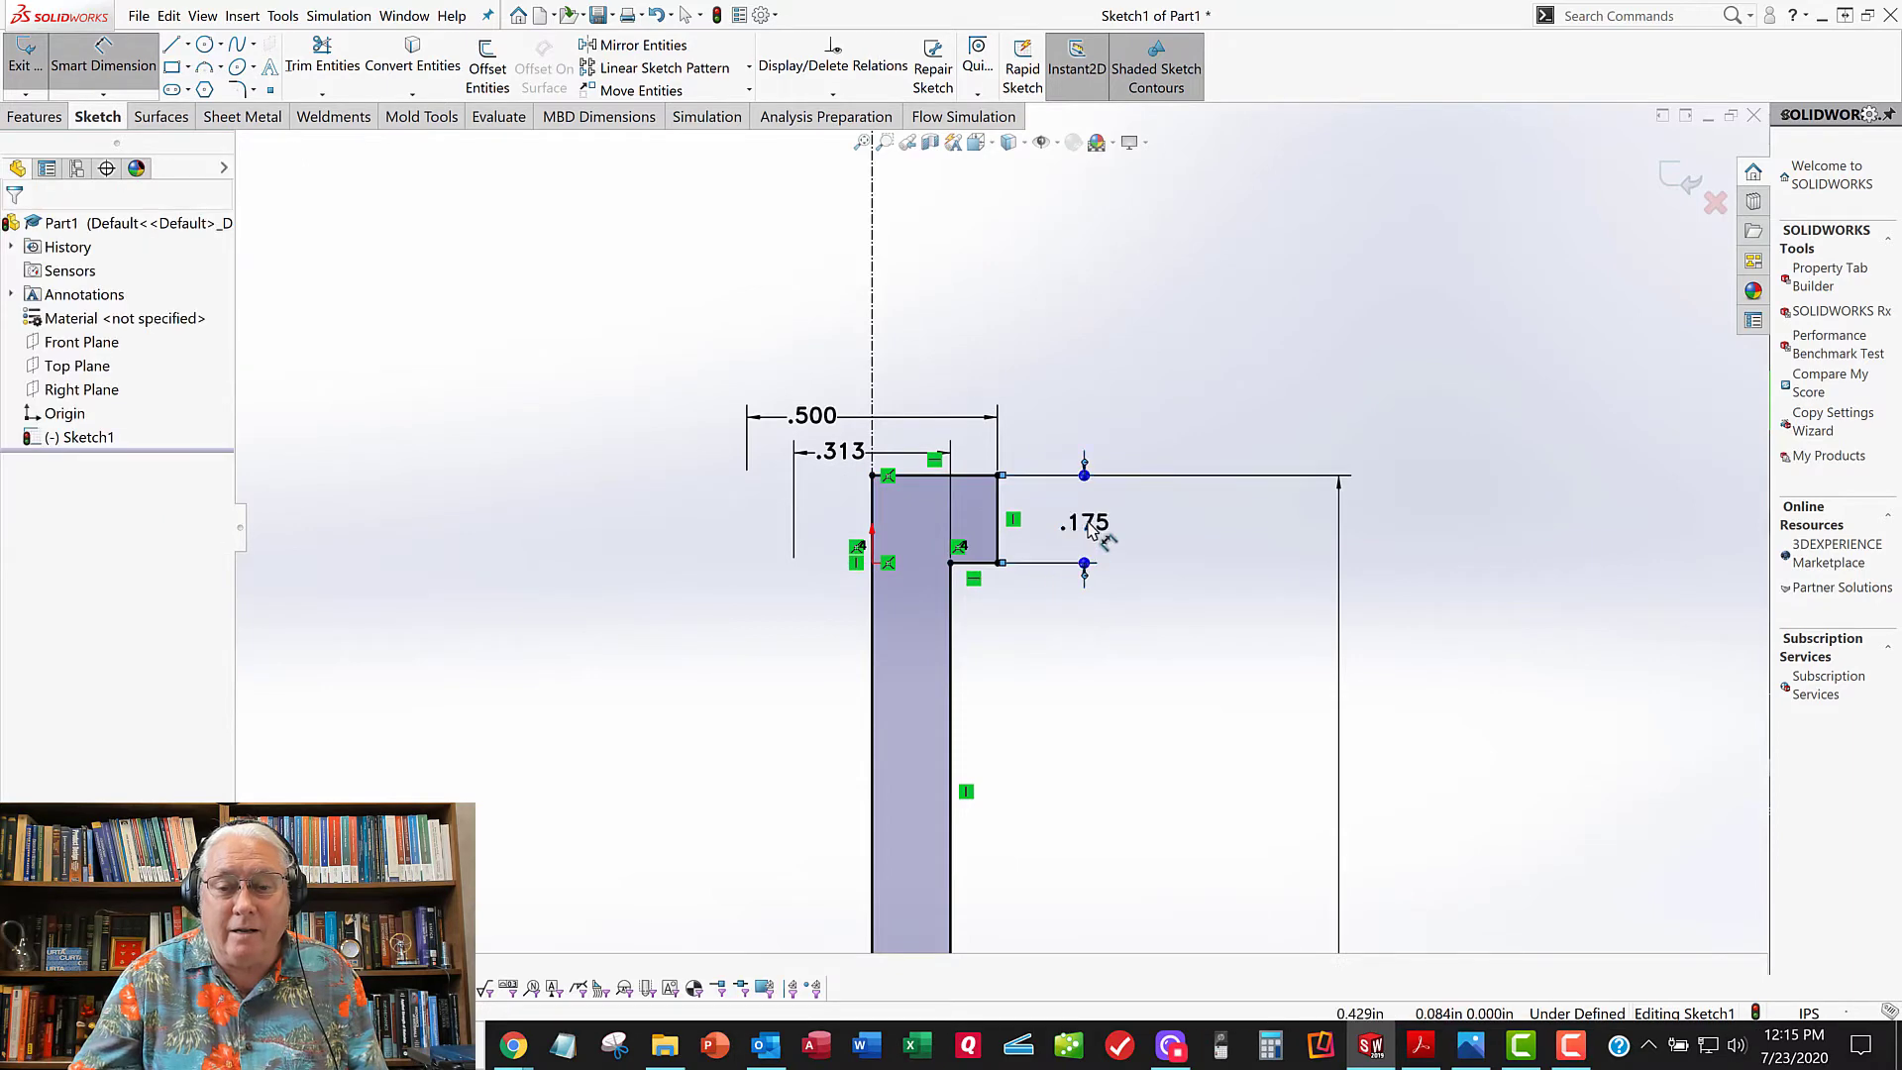
left_click(1096, 528)
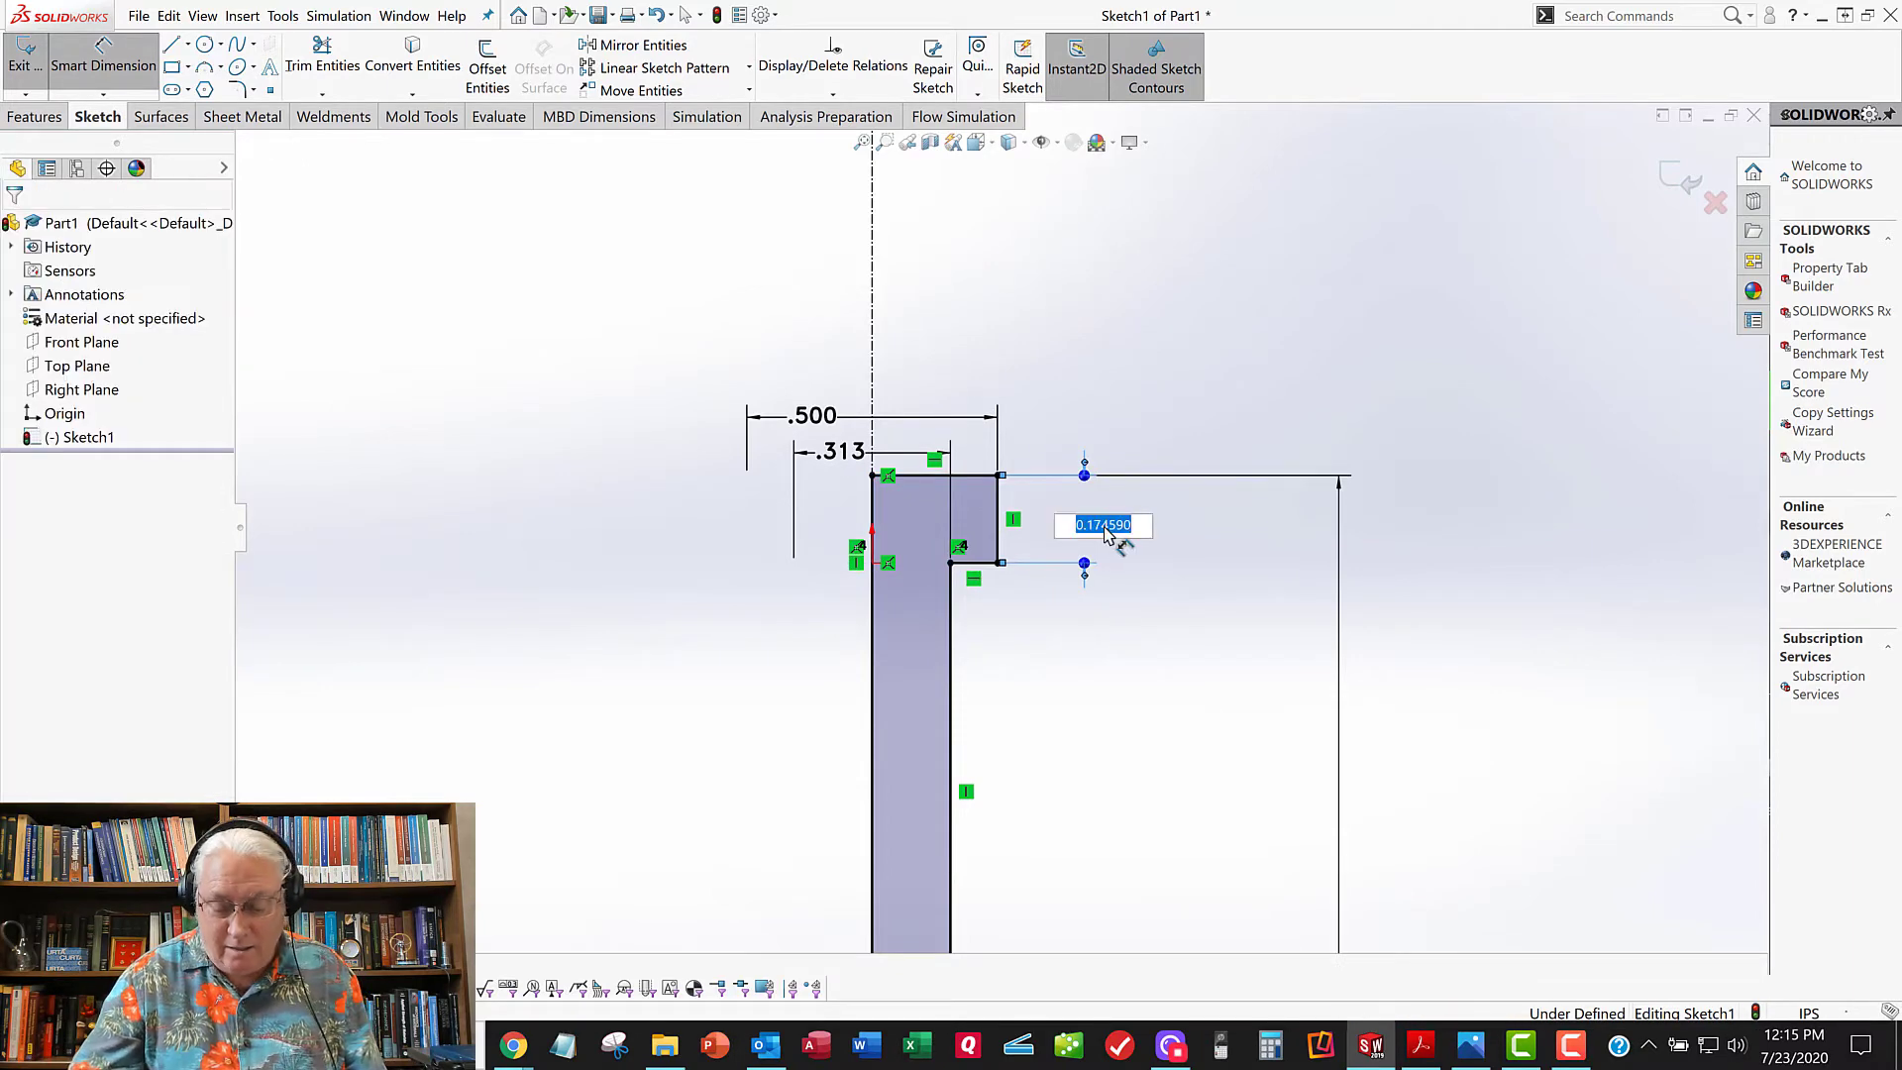
type(".5")
key("Return")
key("z")
key("z")
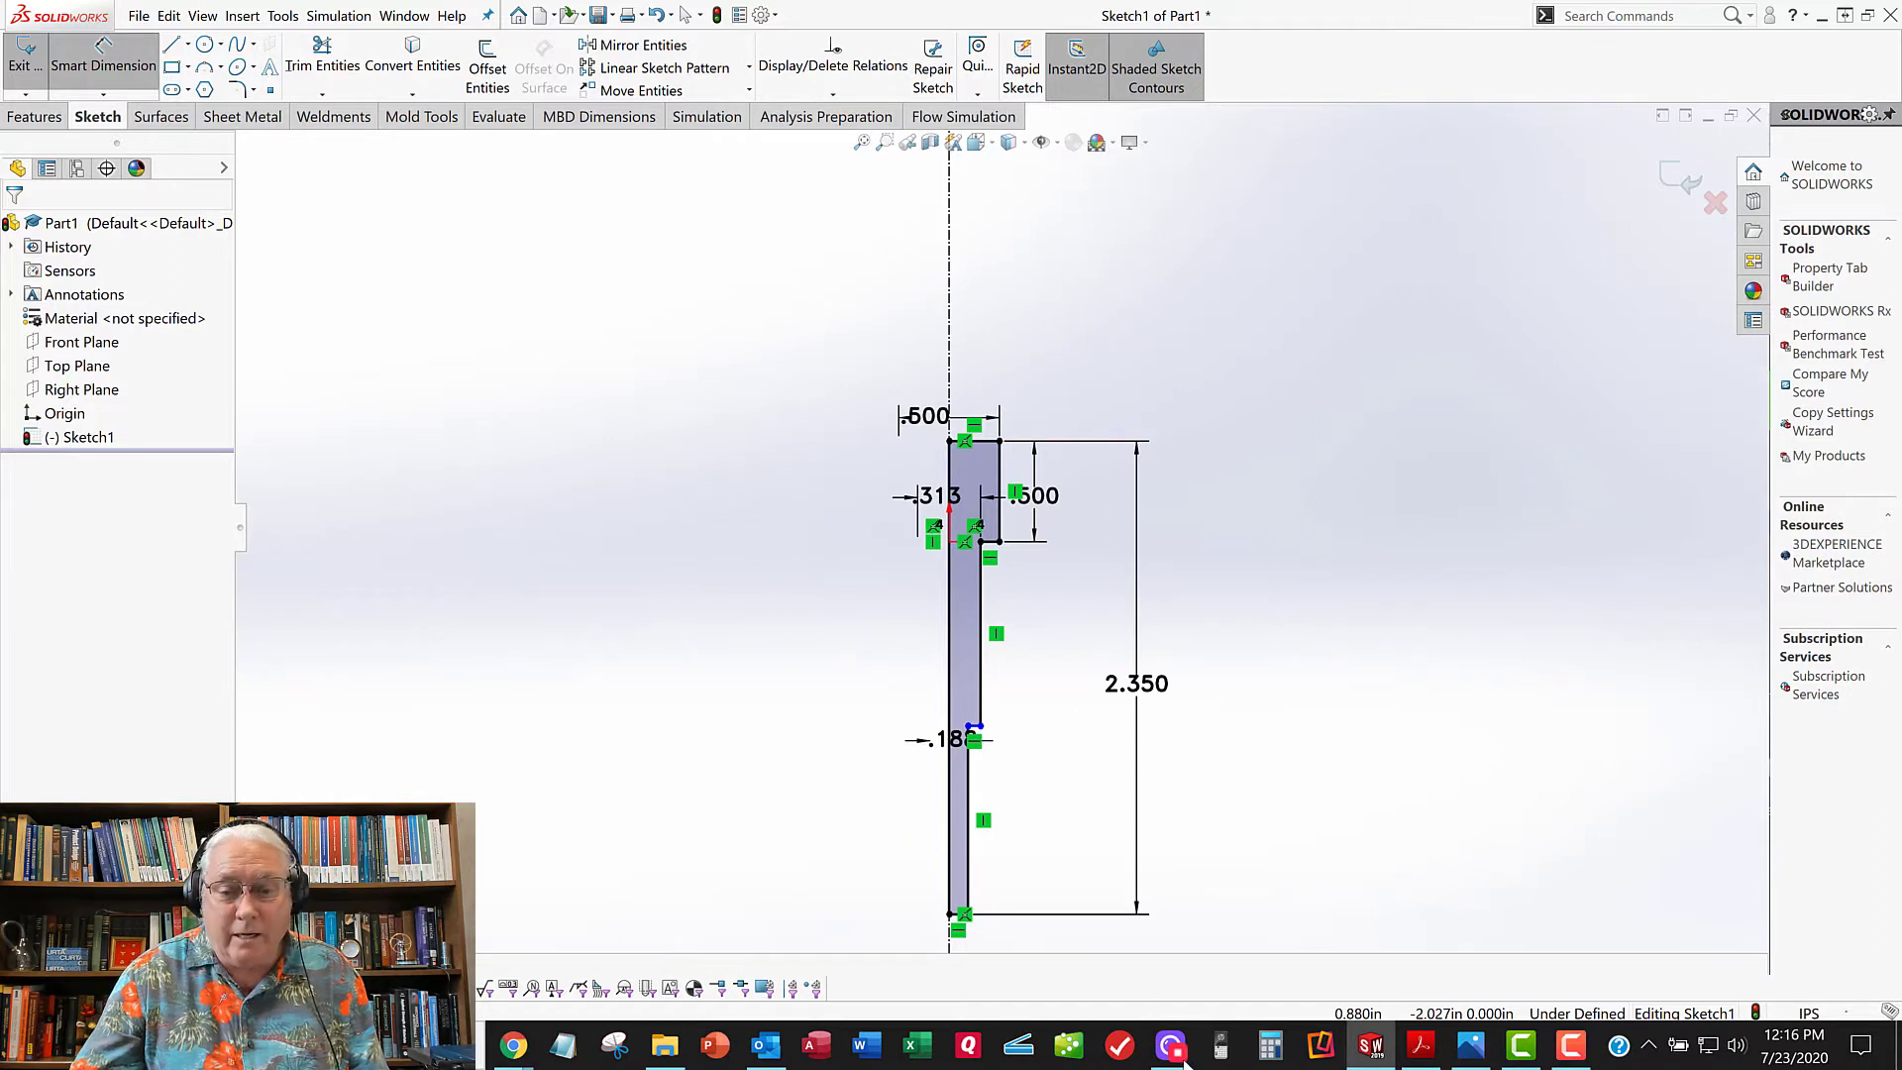
Step: Set the small lower step's diameter to 0.25 in
key("Escape")
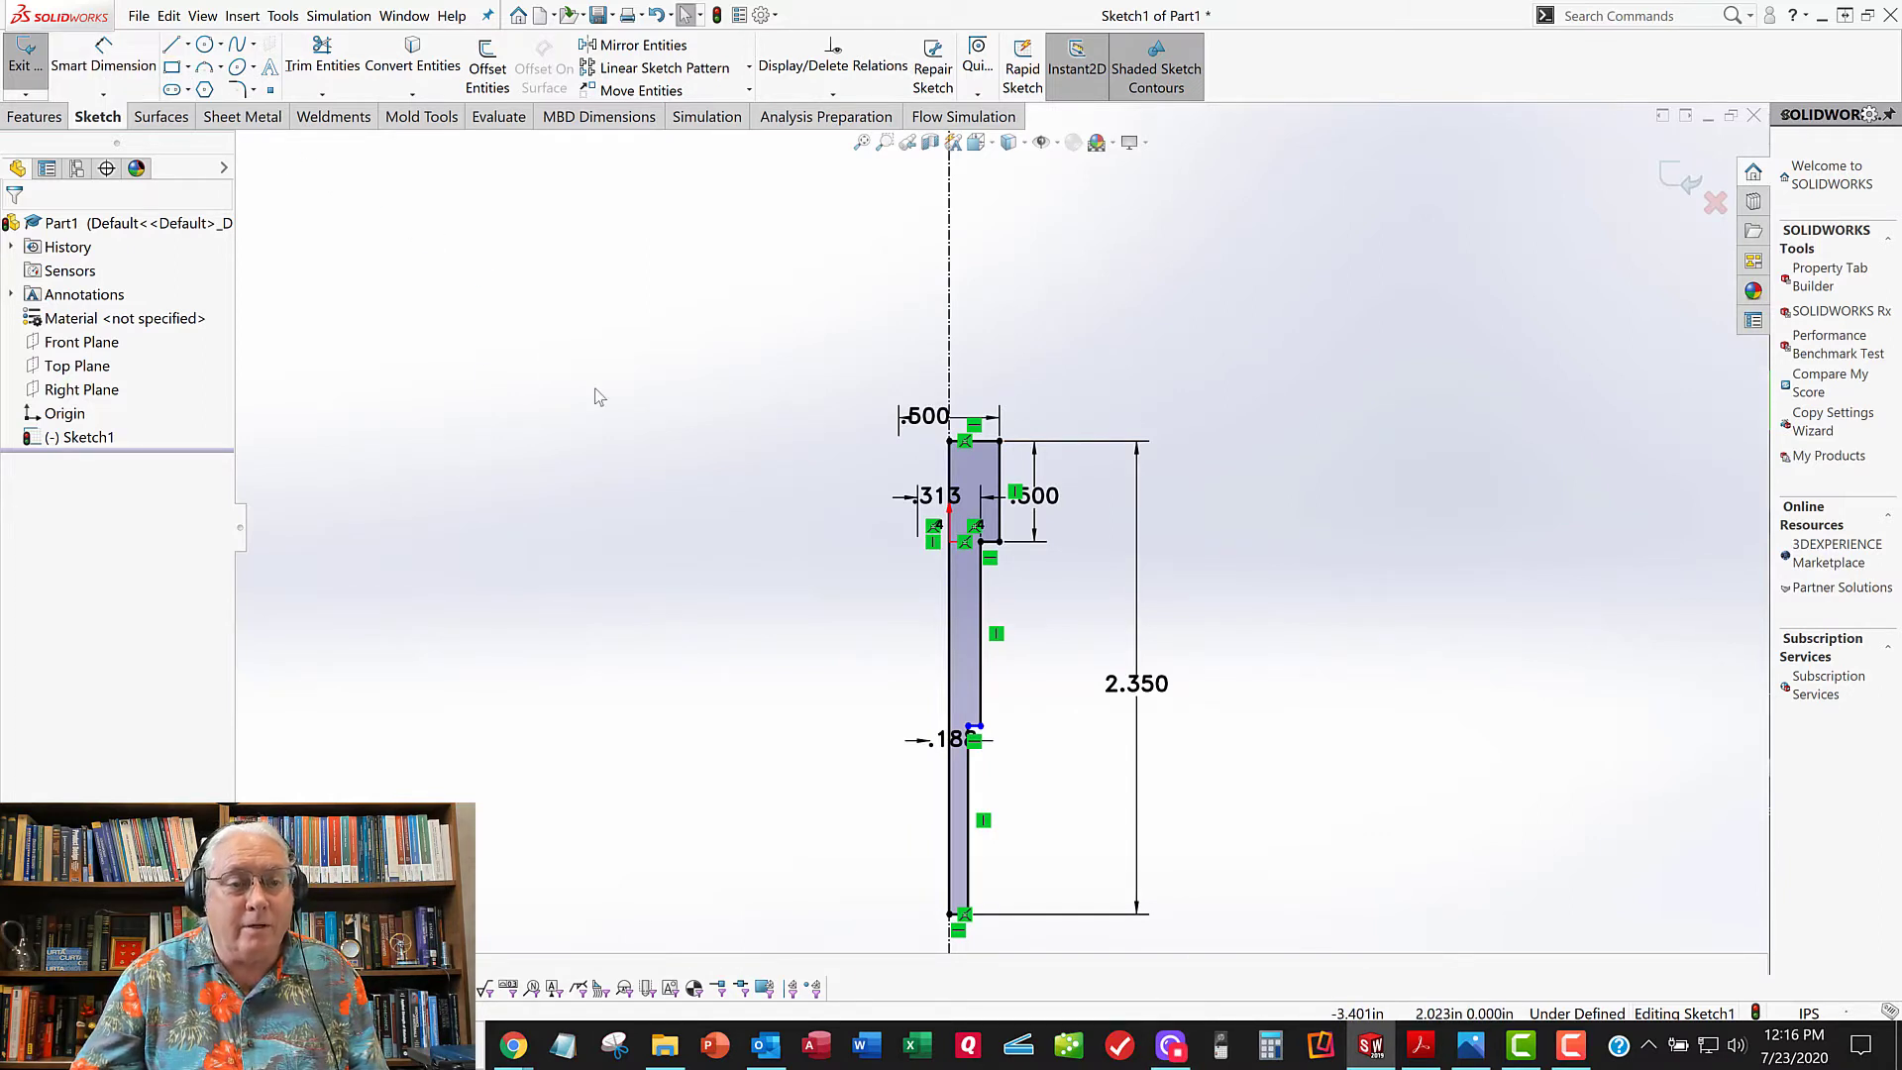
scroll(1008, 758, "down", 3)
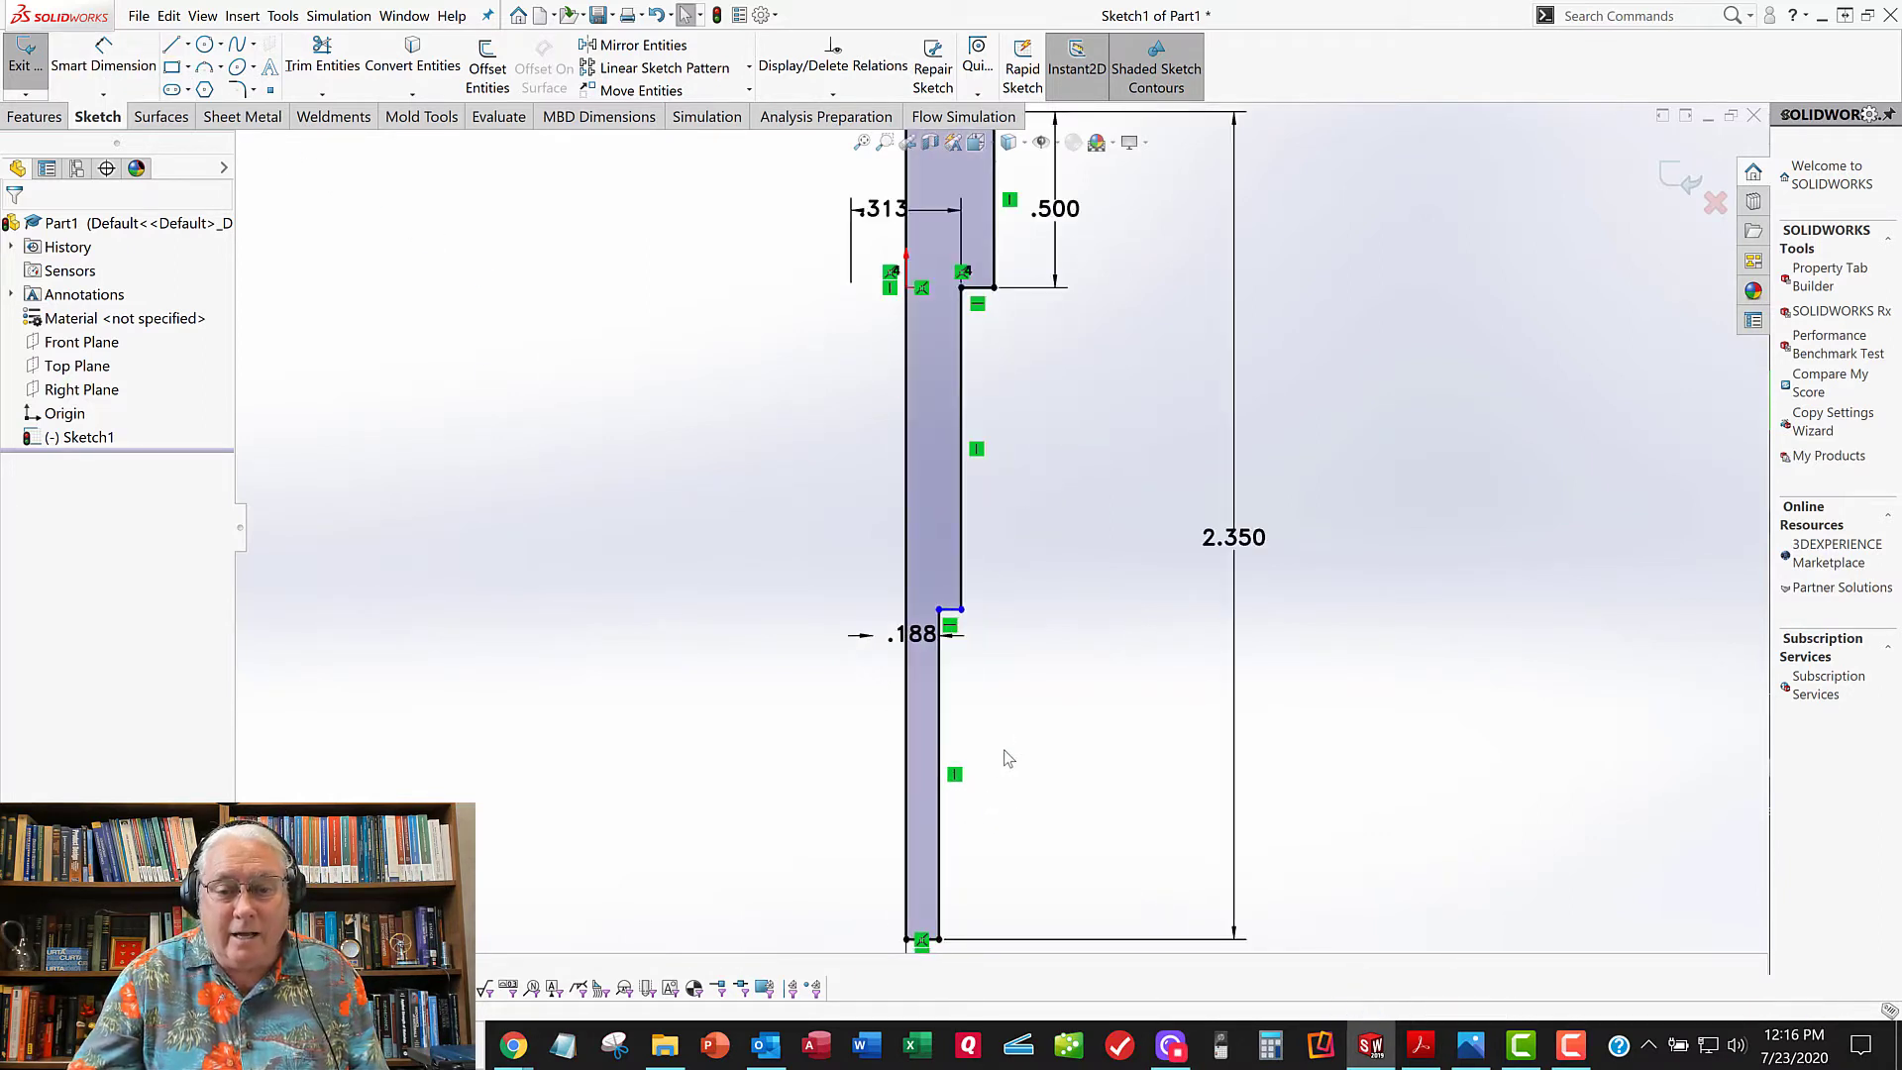
middle_click_drag(1004, 751, 991, 655)
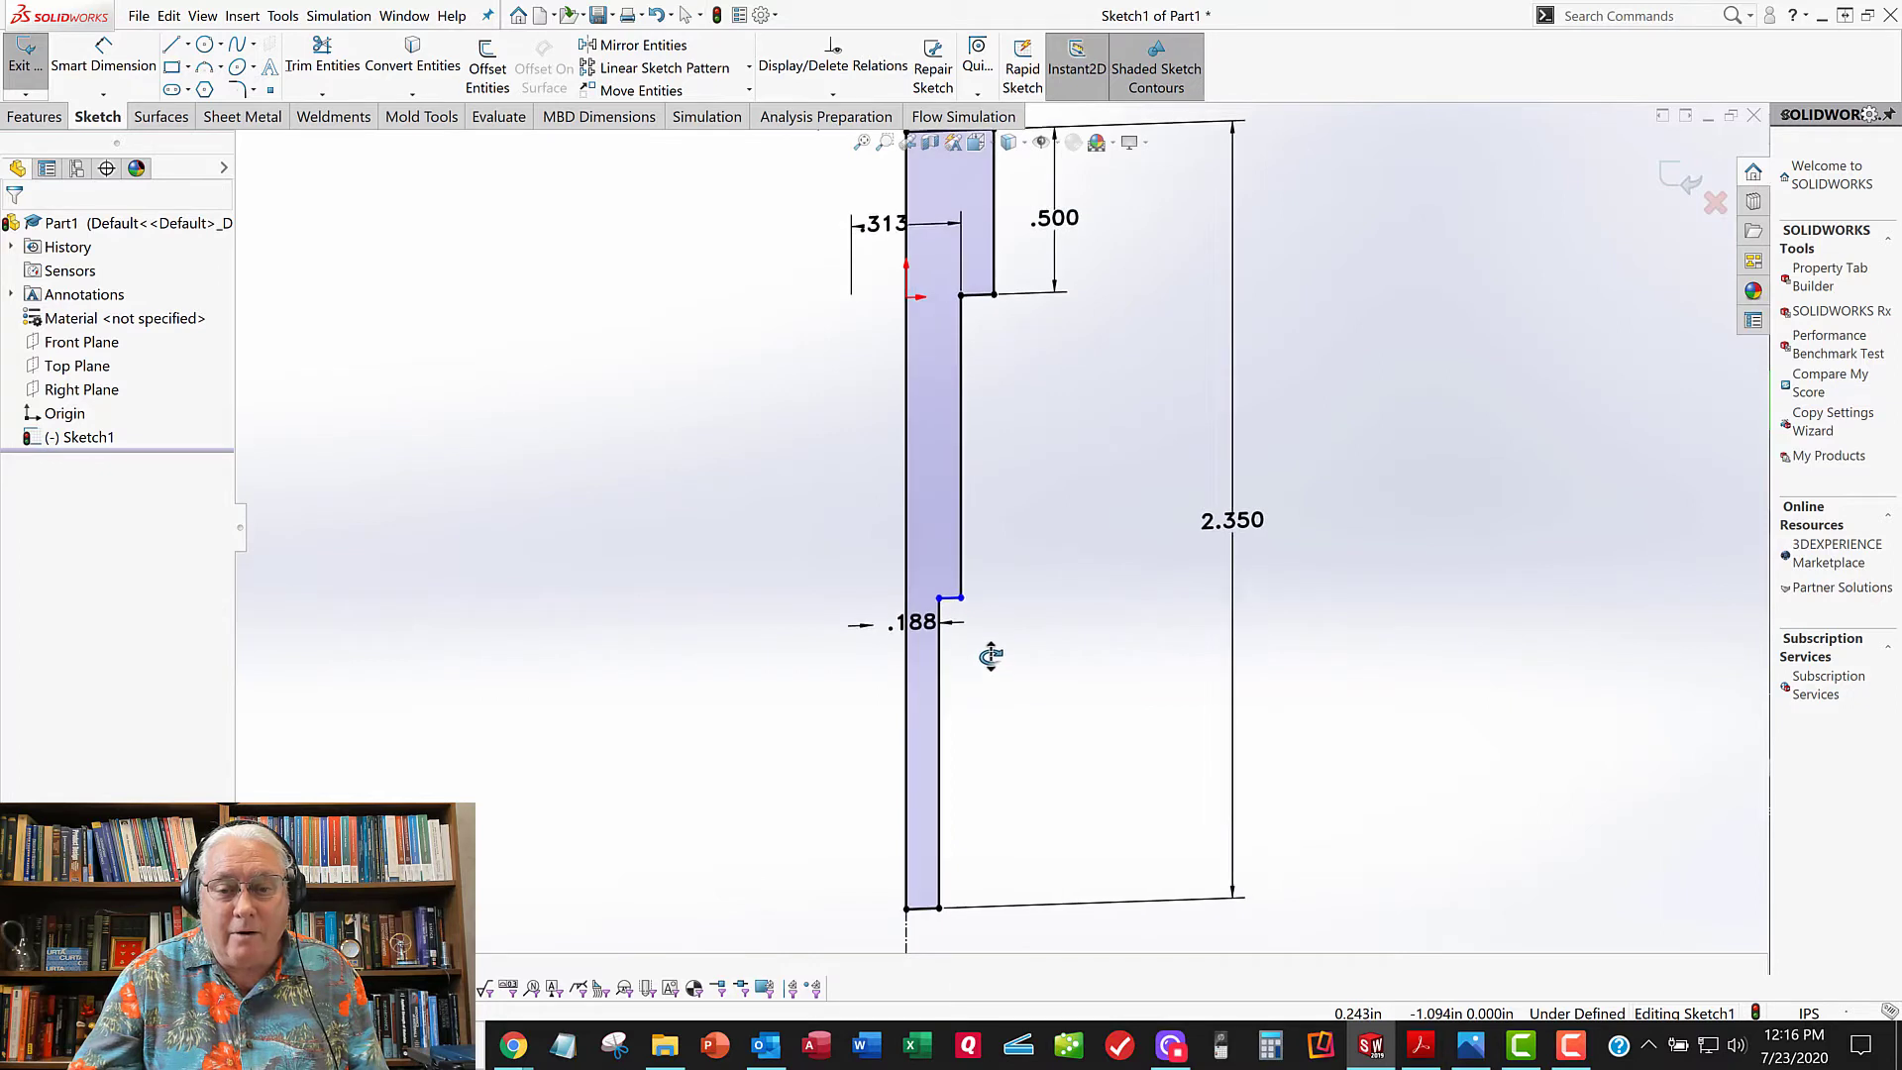
left_click(932, 624)
key("BackSpace")
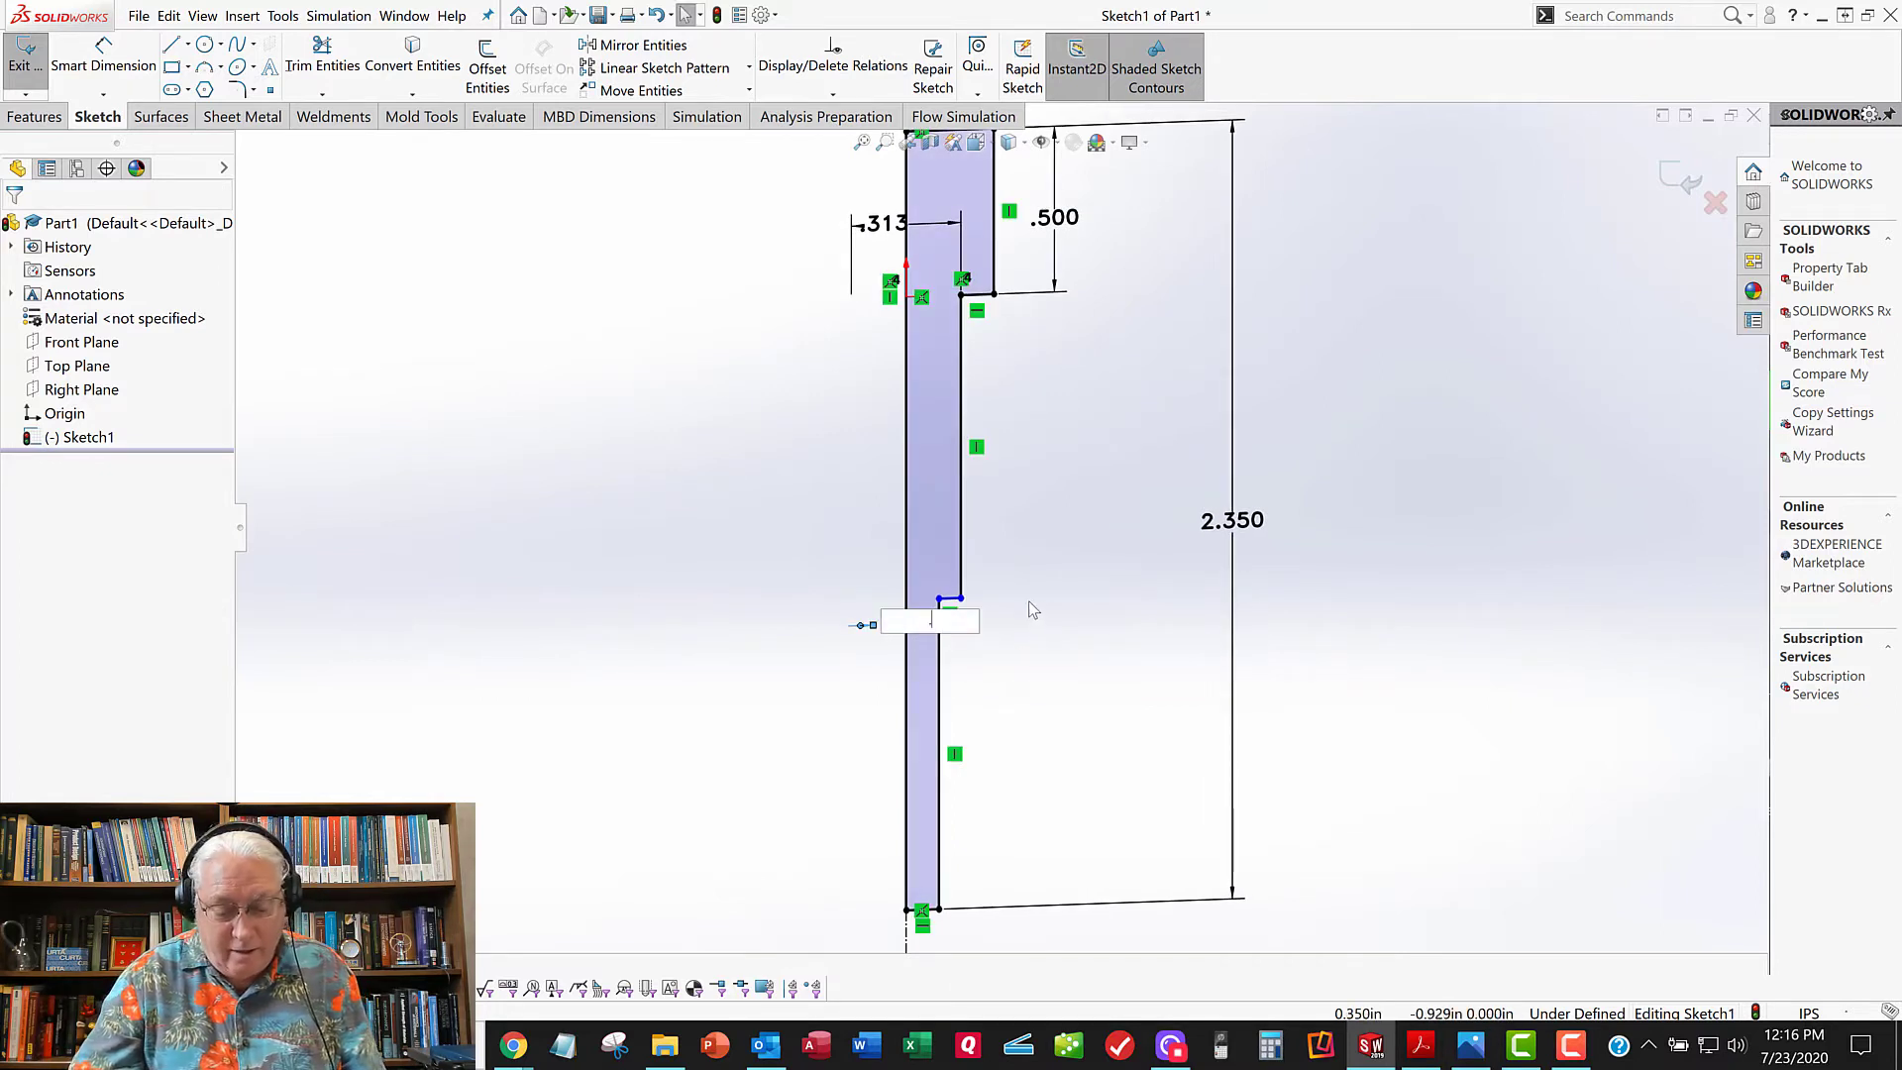
type(".25")
key("Return")
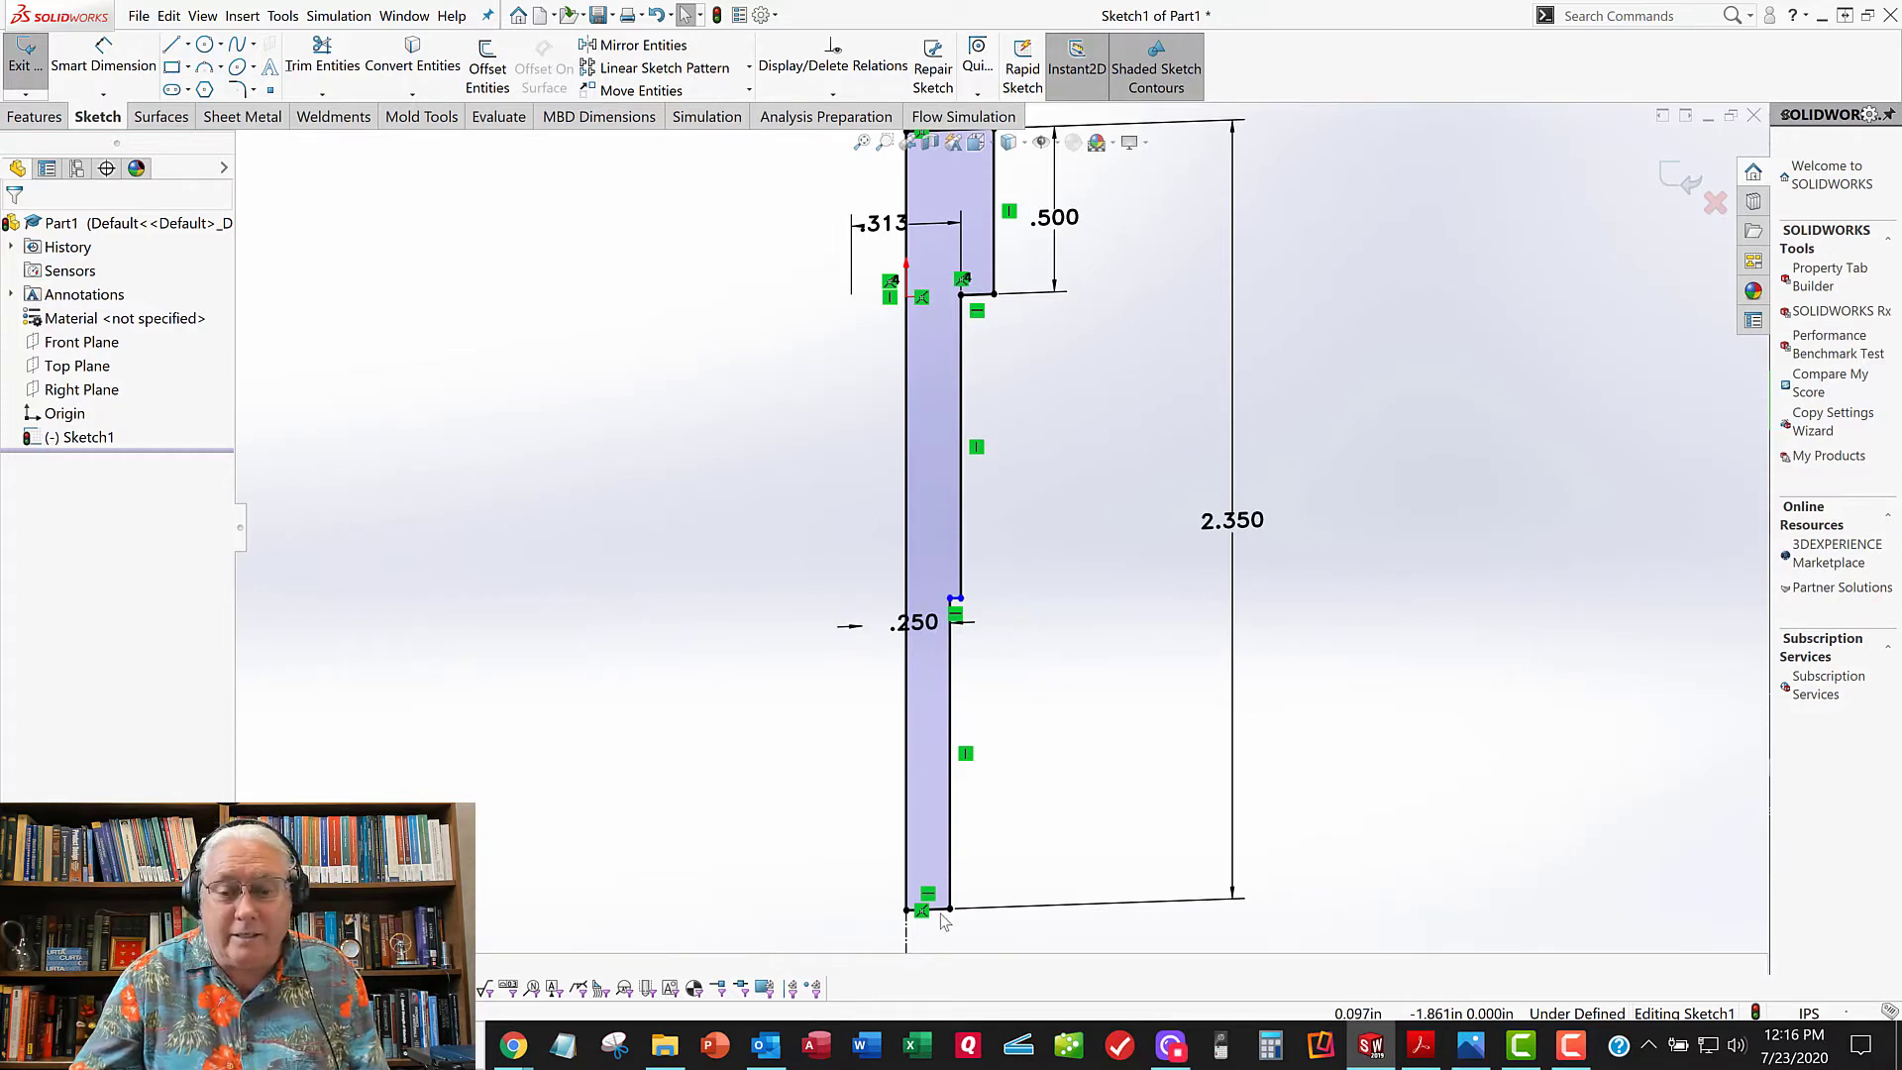
left_click(103, 55)
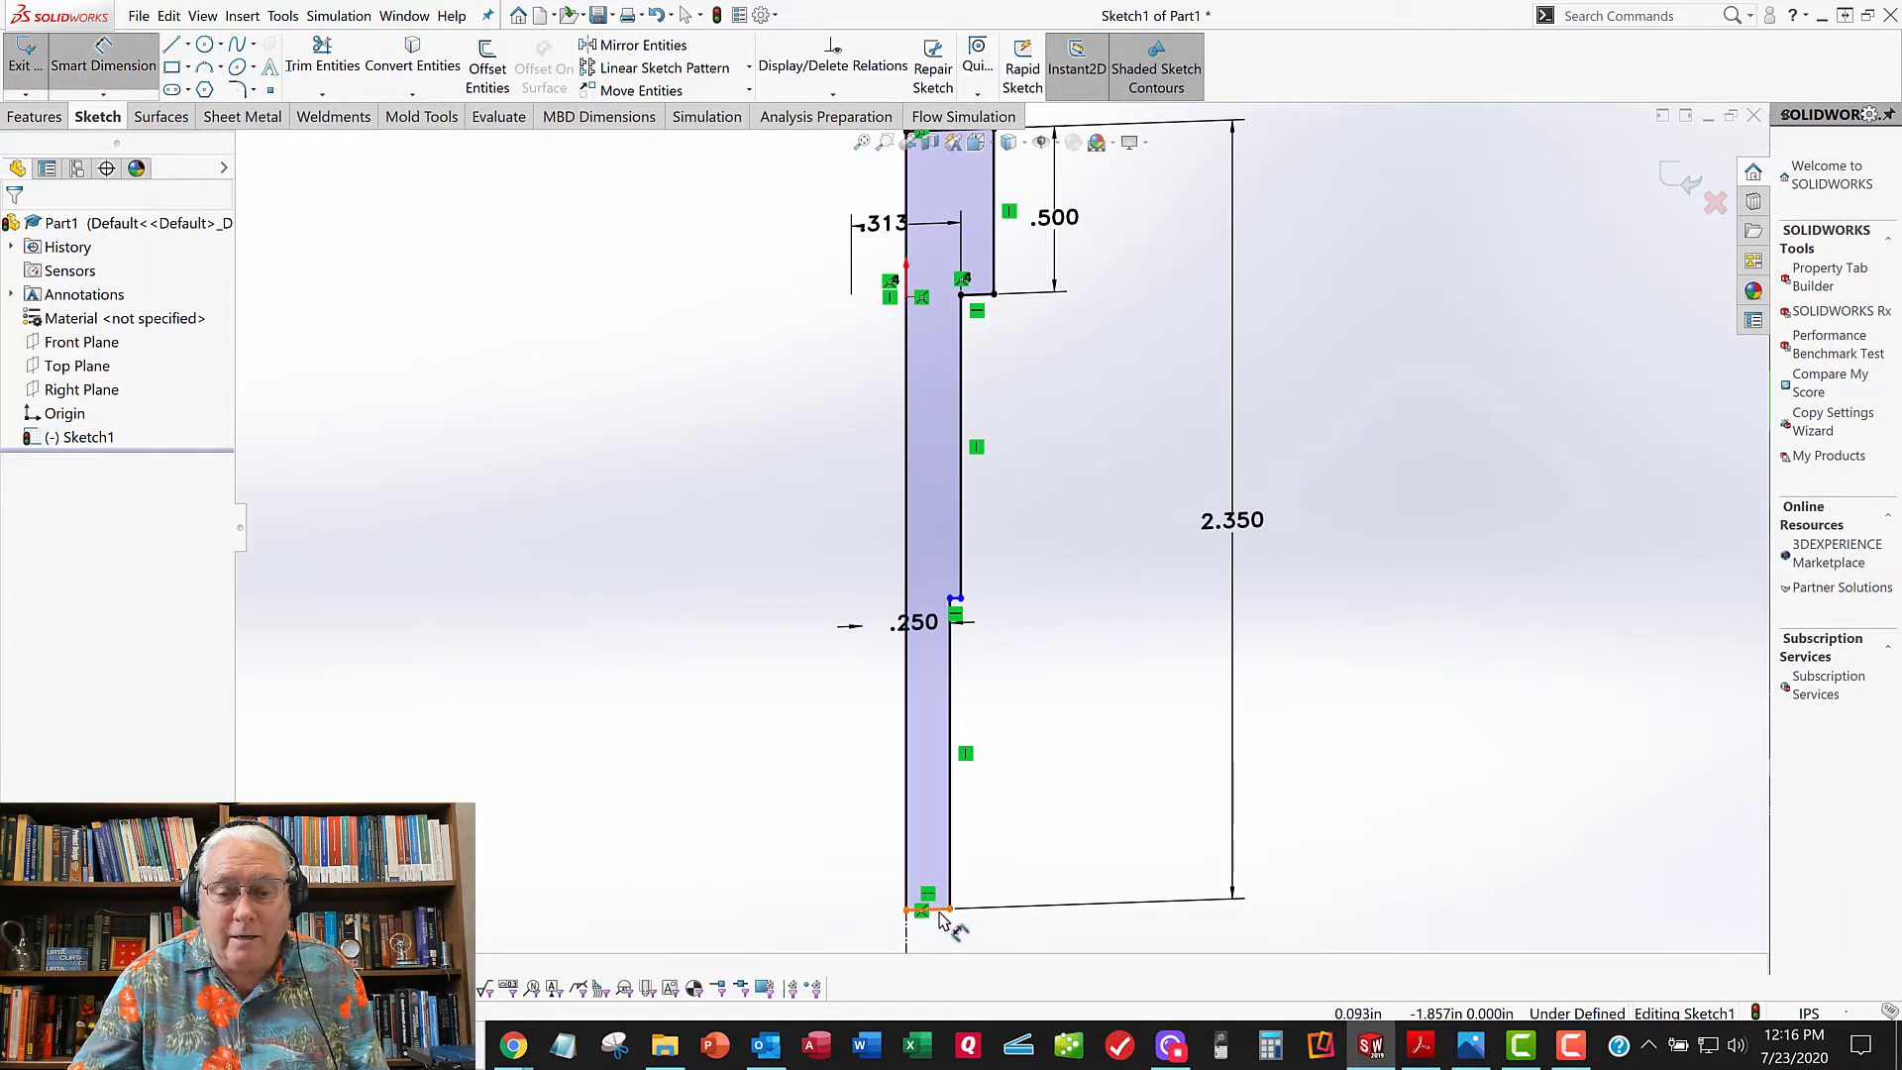
left_click(955, 599)
scroll(968, 671, "down", 3)
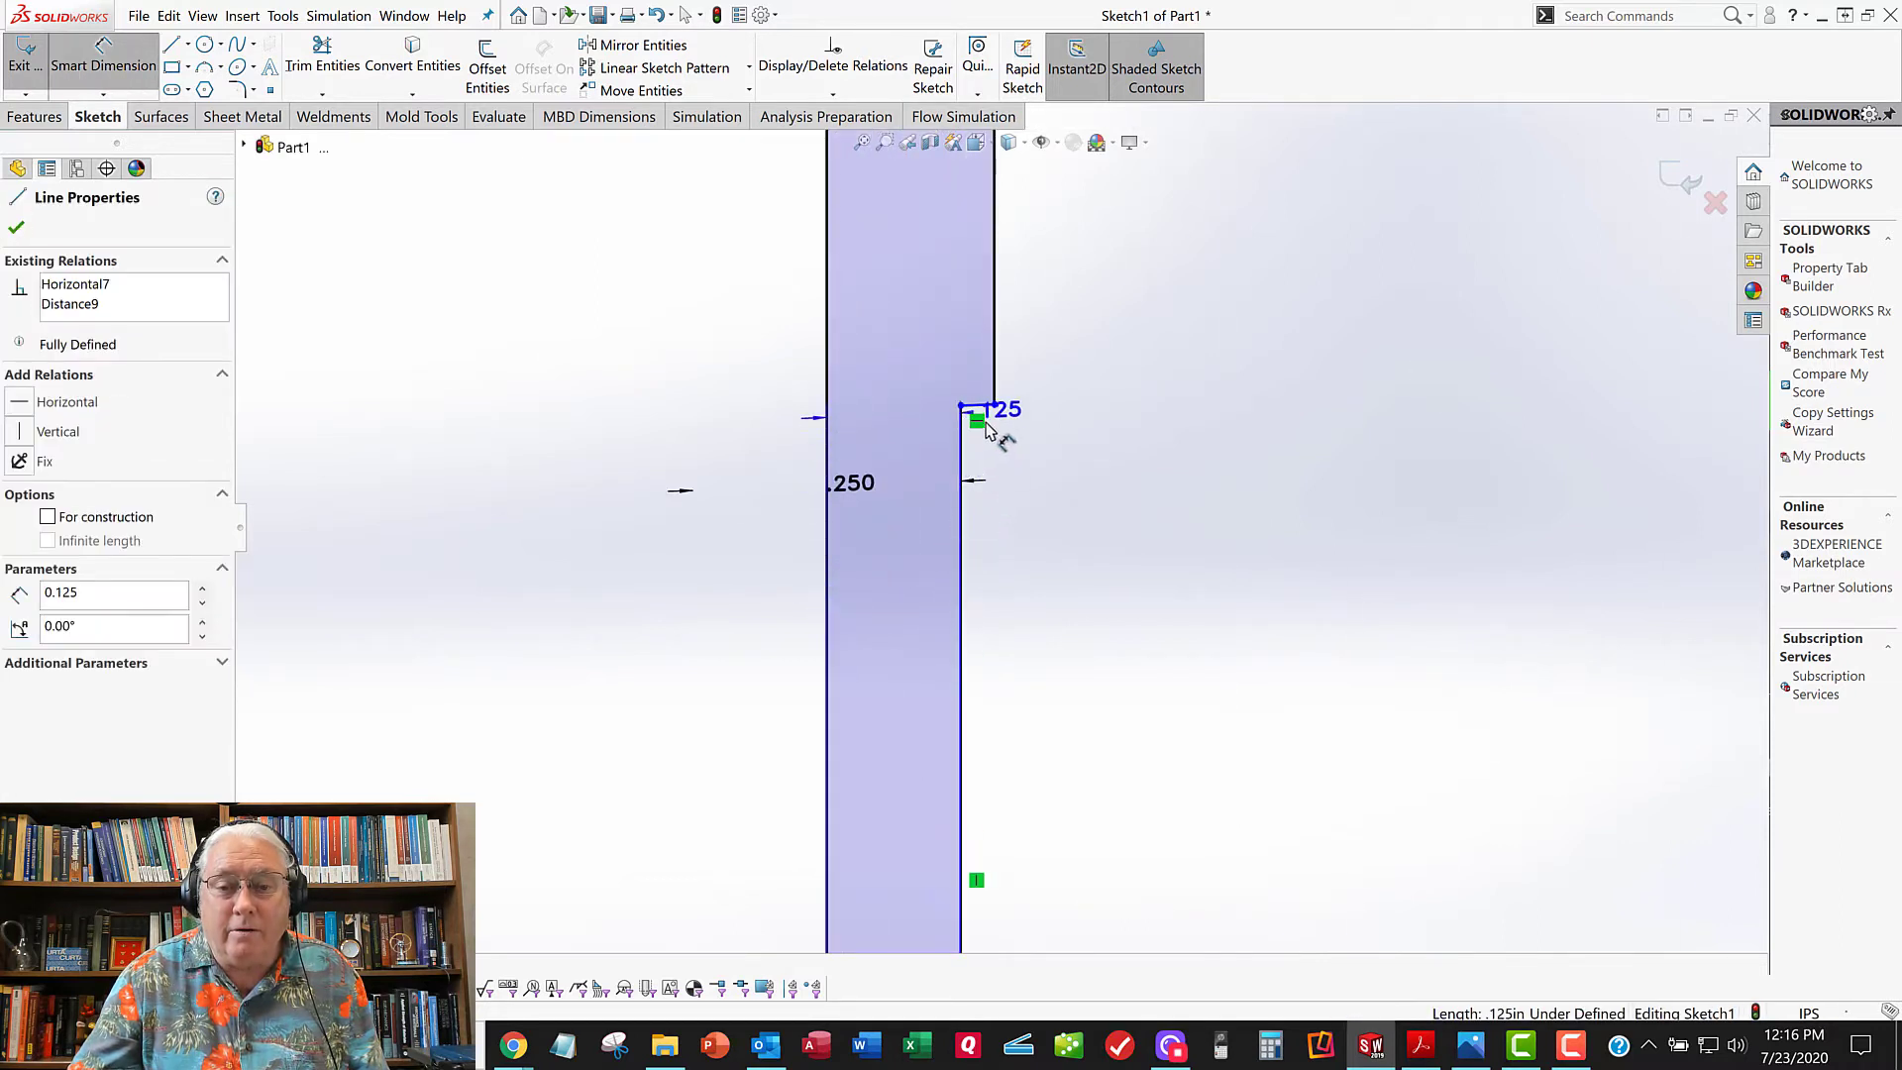
left_click(981, 420)
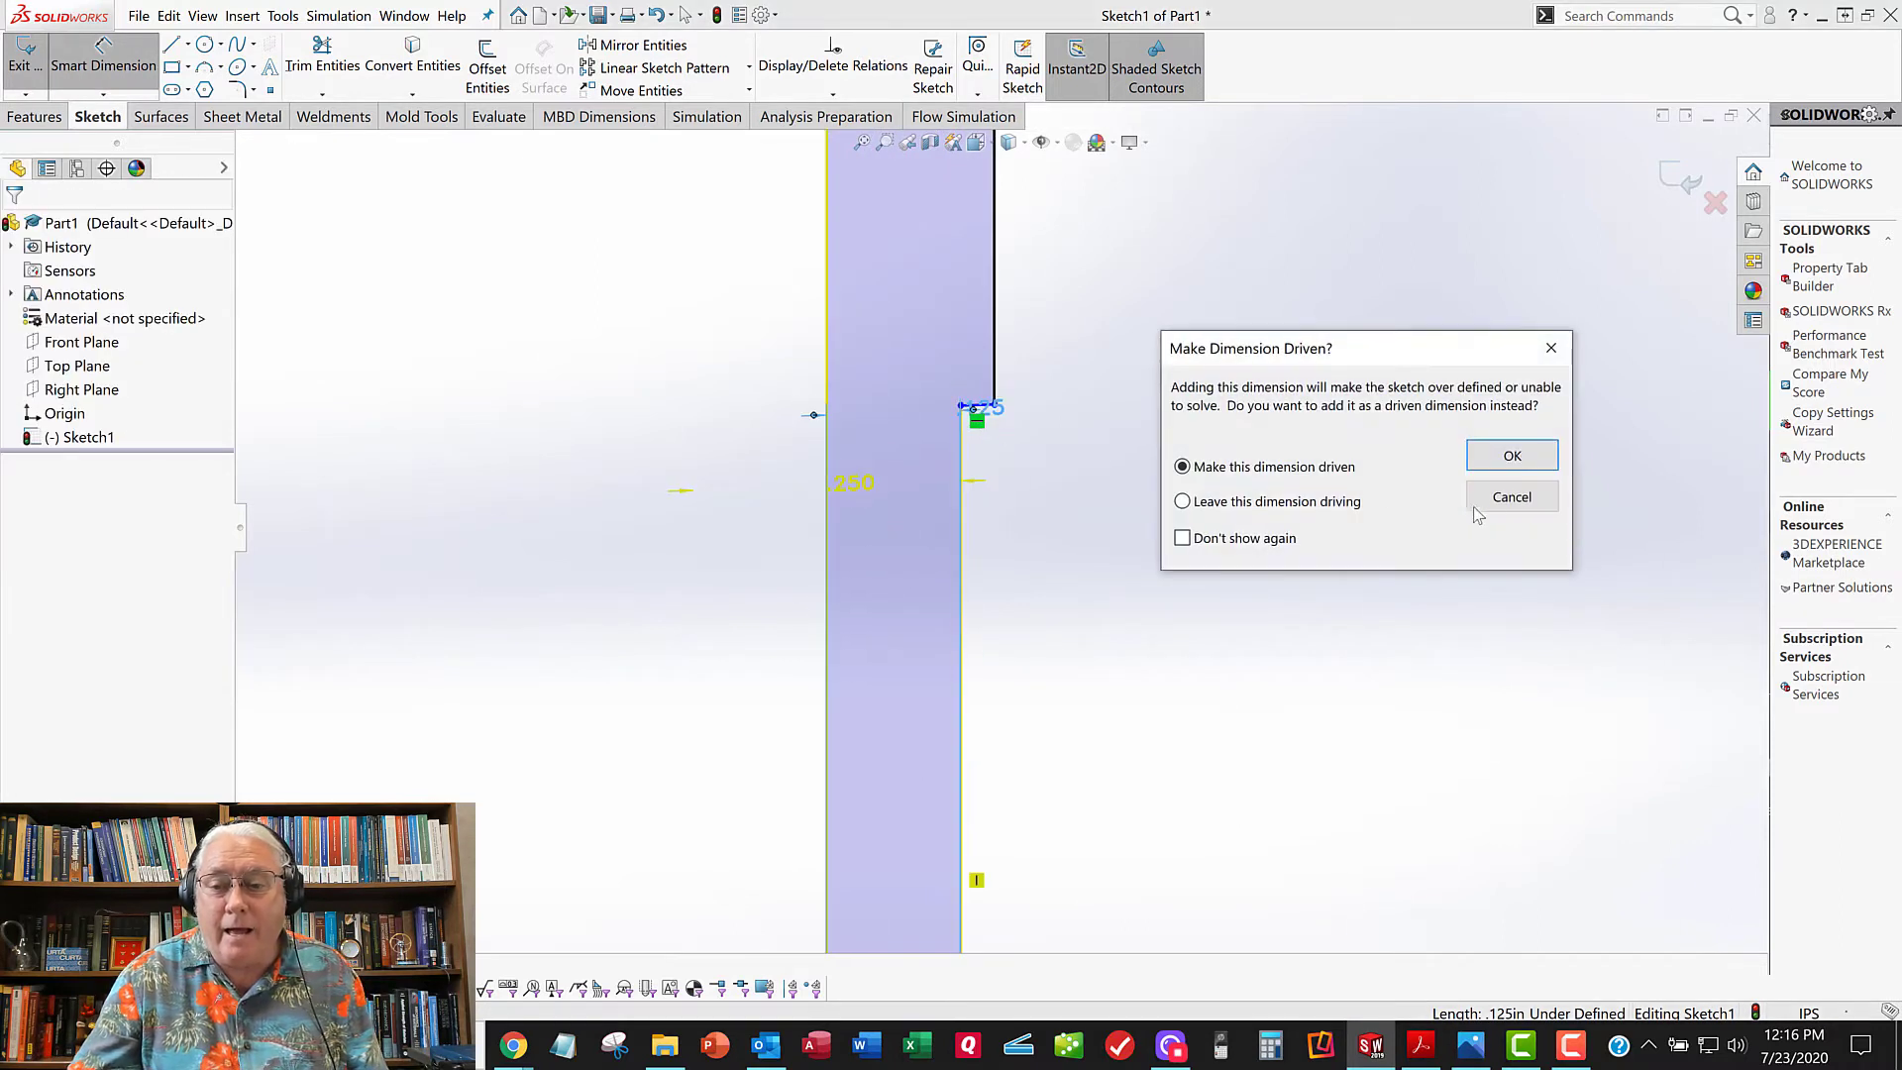
left_click(1476, 504)
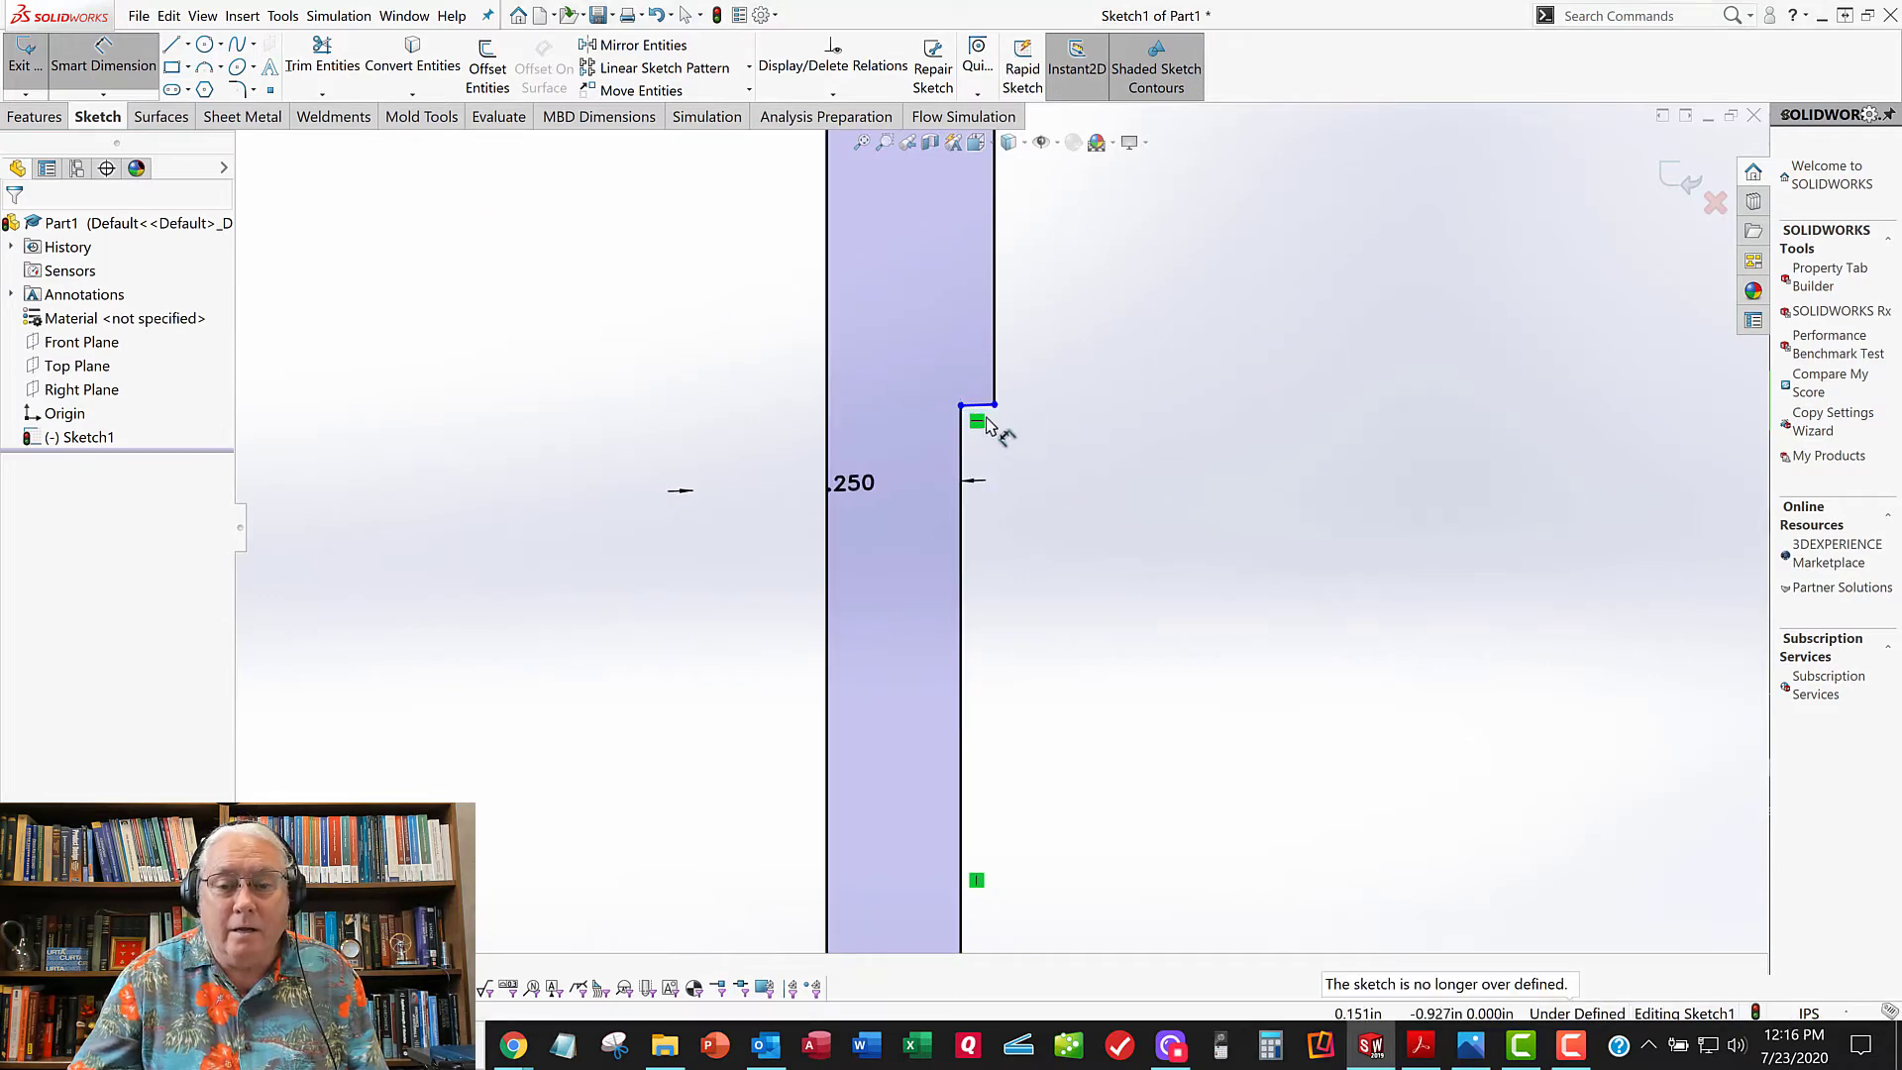
Step: Dimension the small lower step's height between its short shoulder line and the profile's lowest edge, and set it to 0.188 in
left_click(981, 408)
scroll(1000, 530, "up", 4)
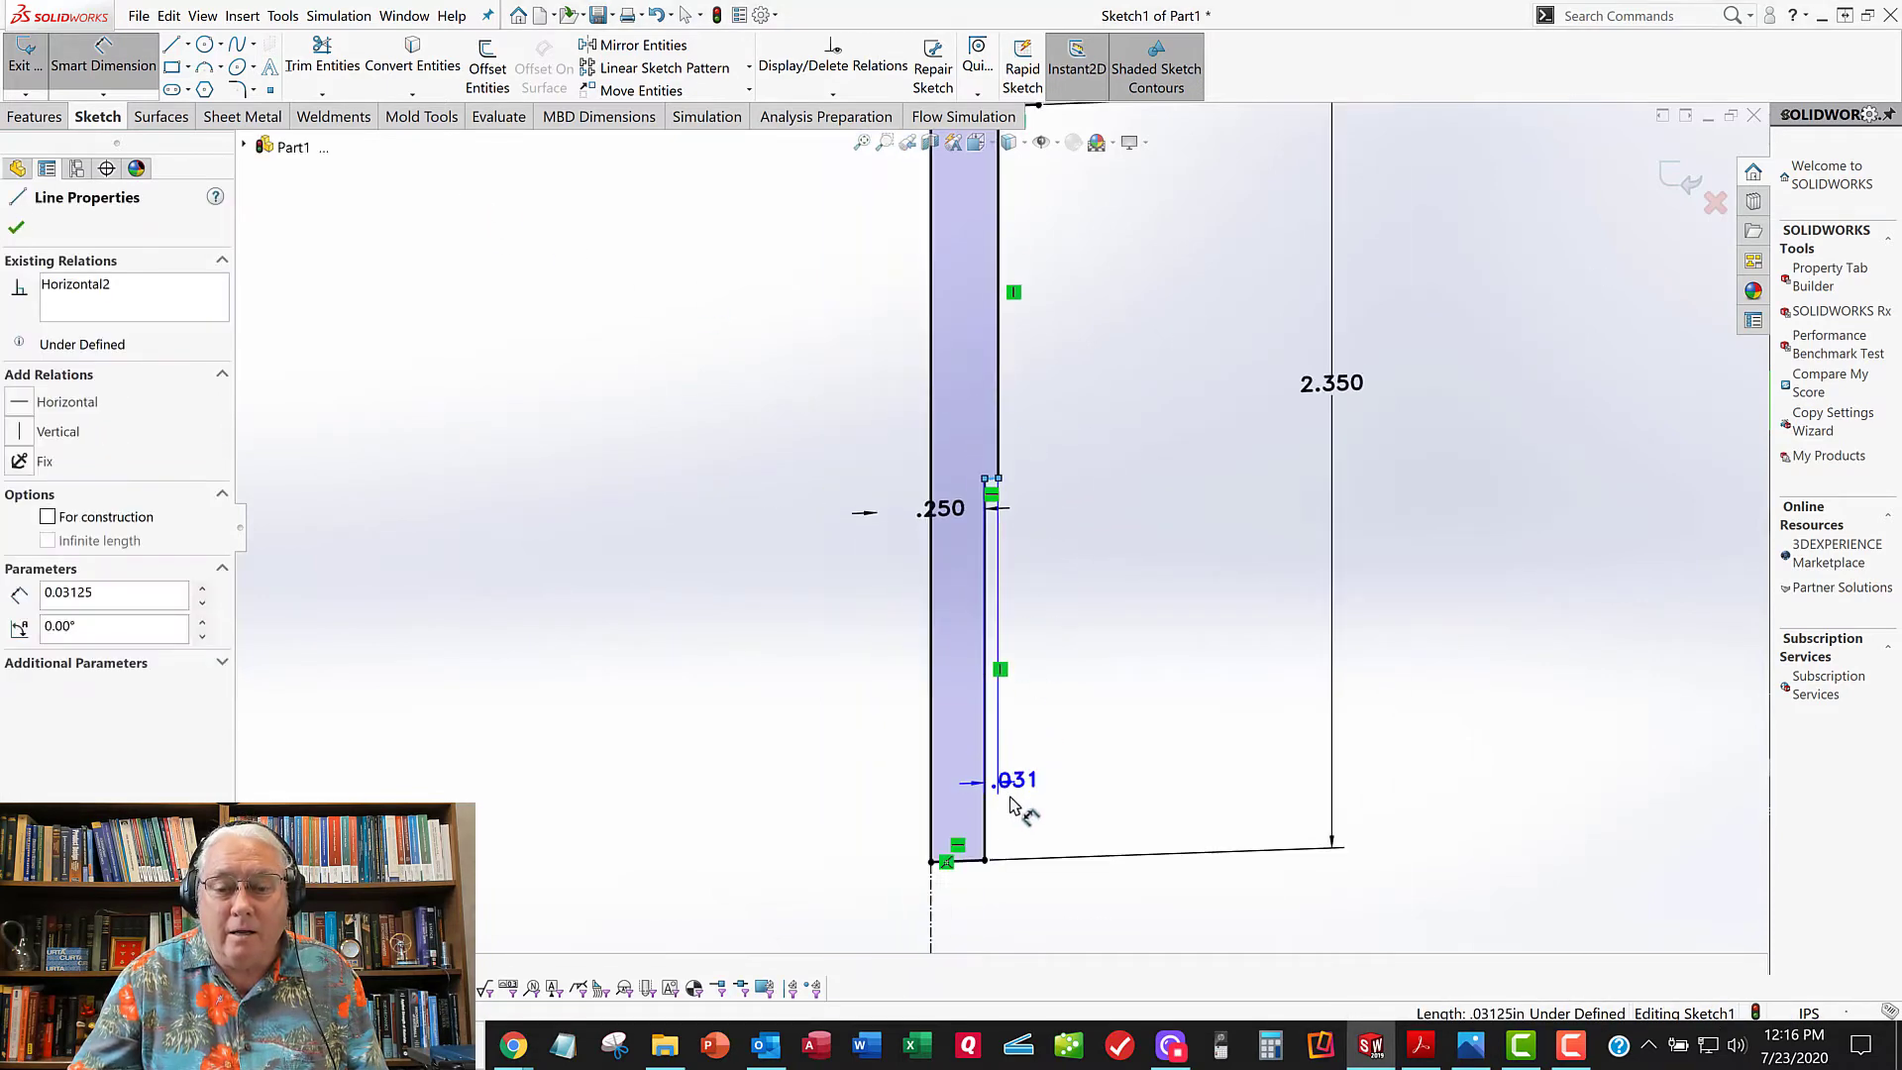
left_click(979, 861)
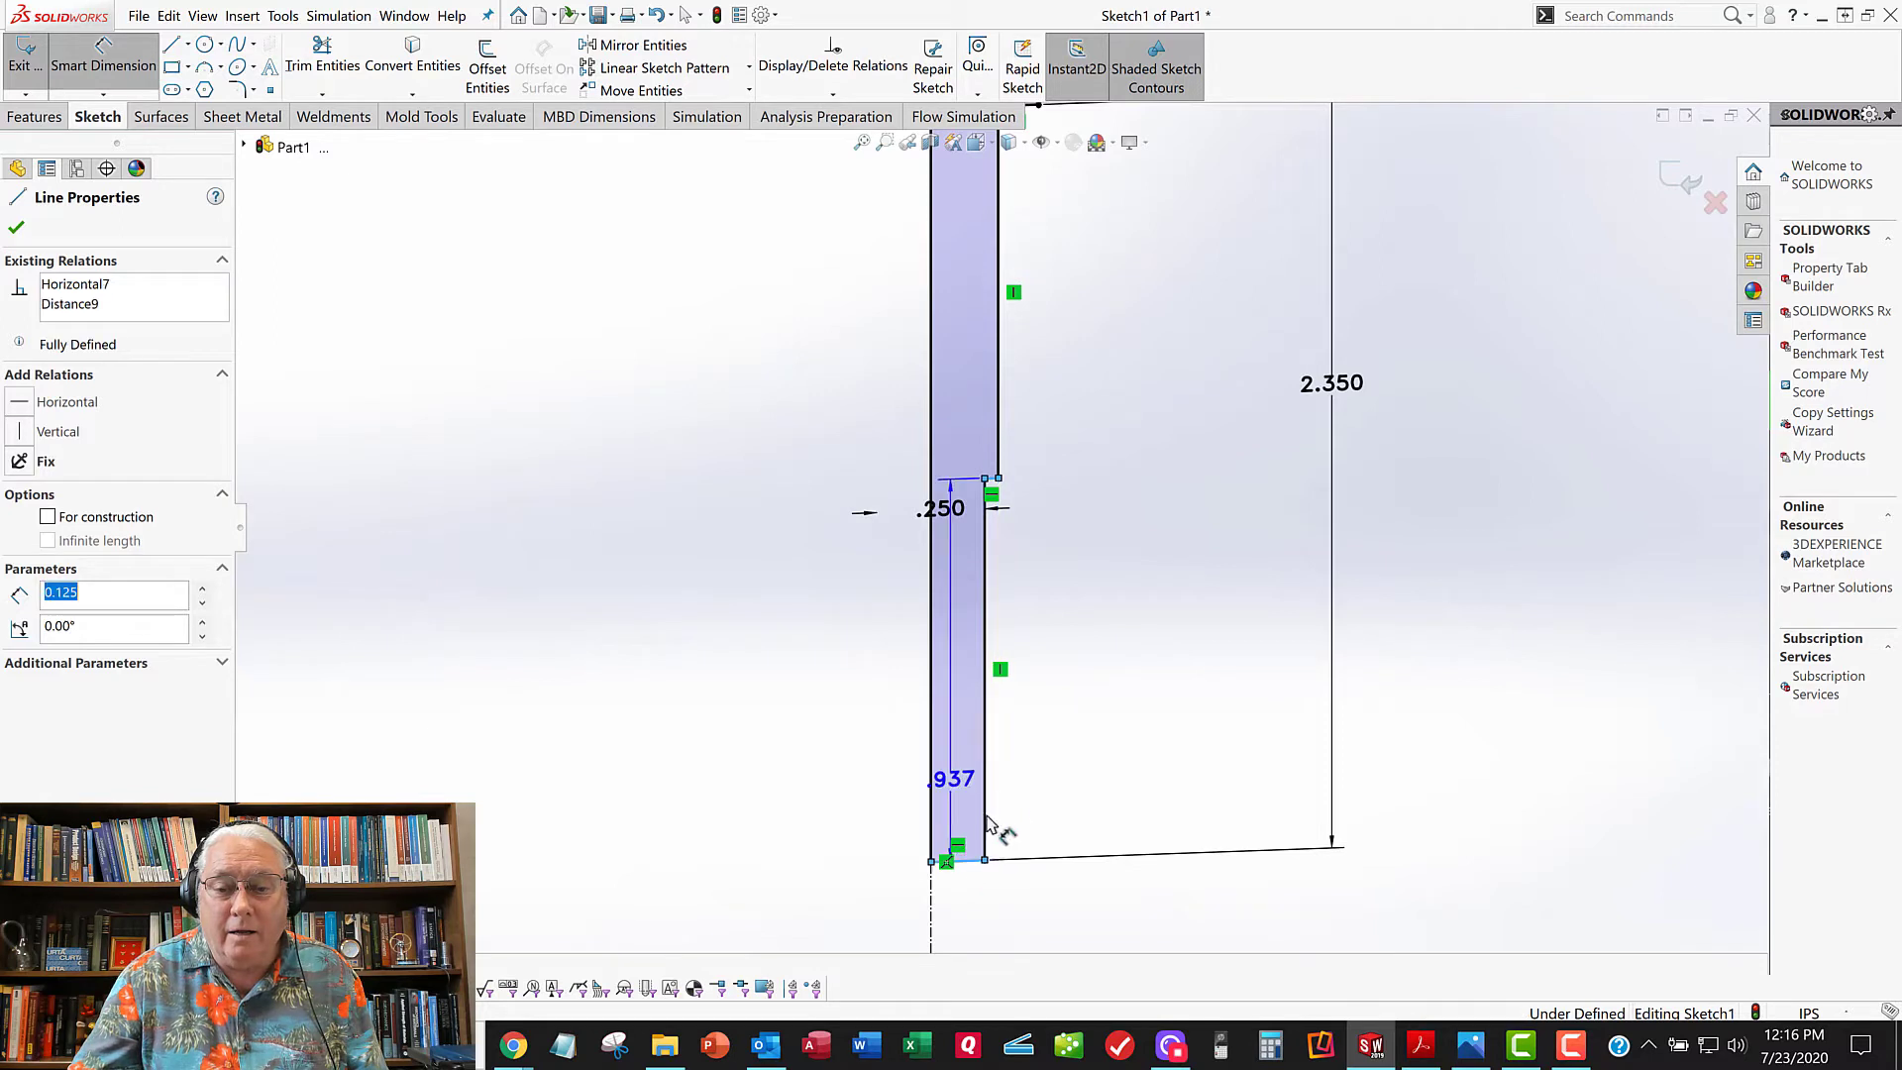
left_click(1120, 666)
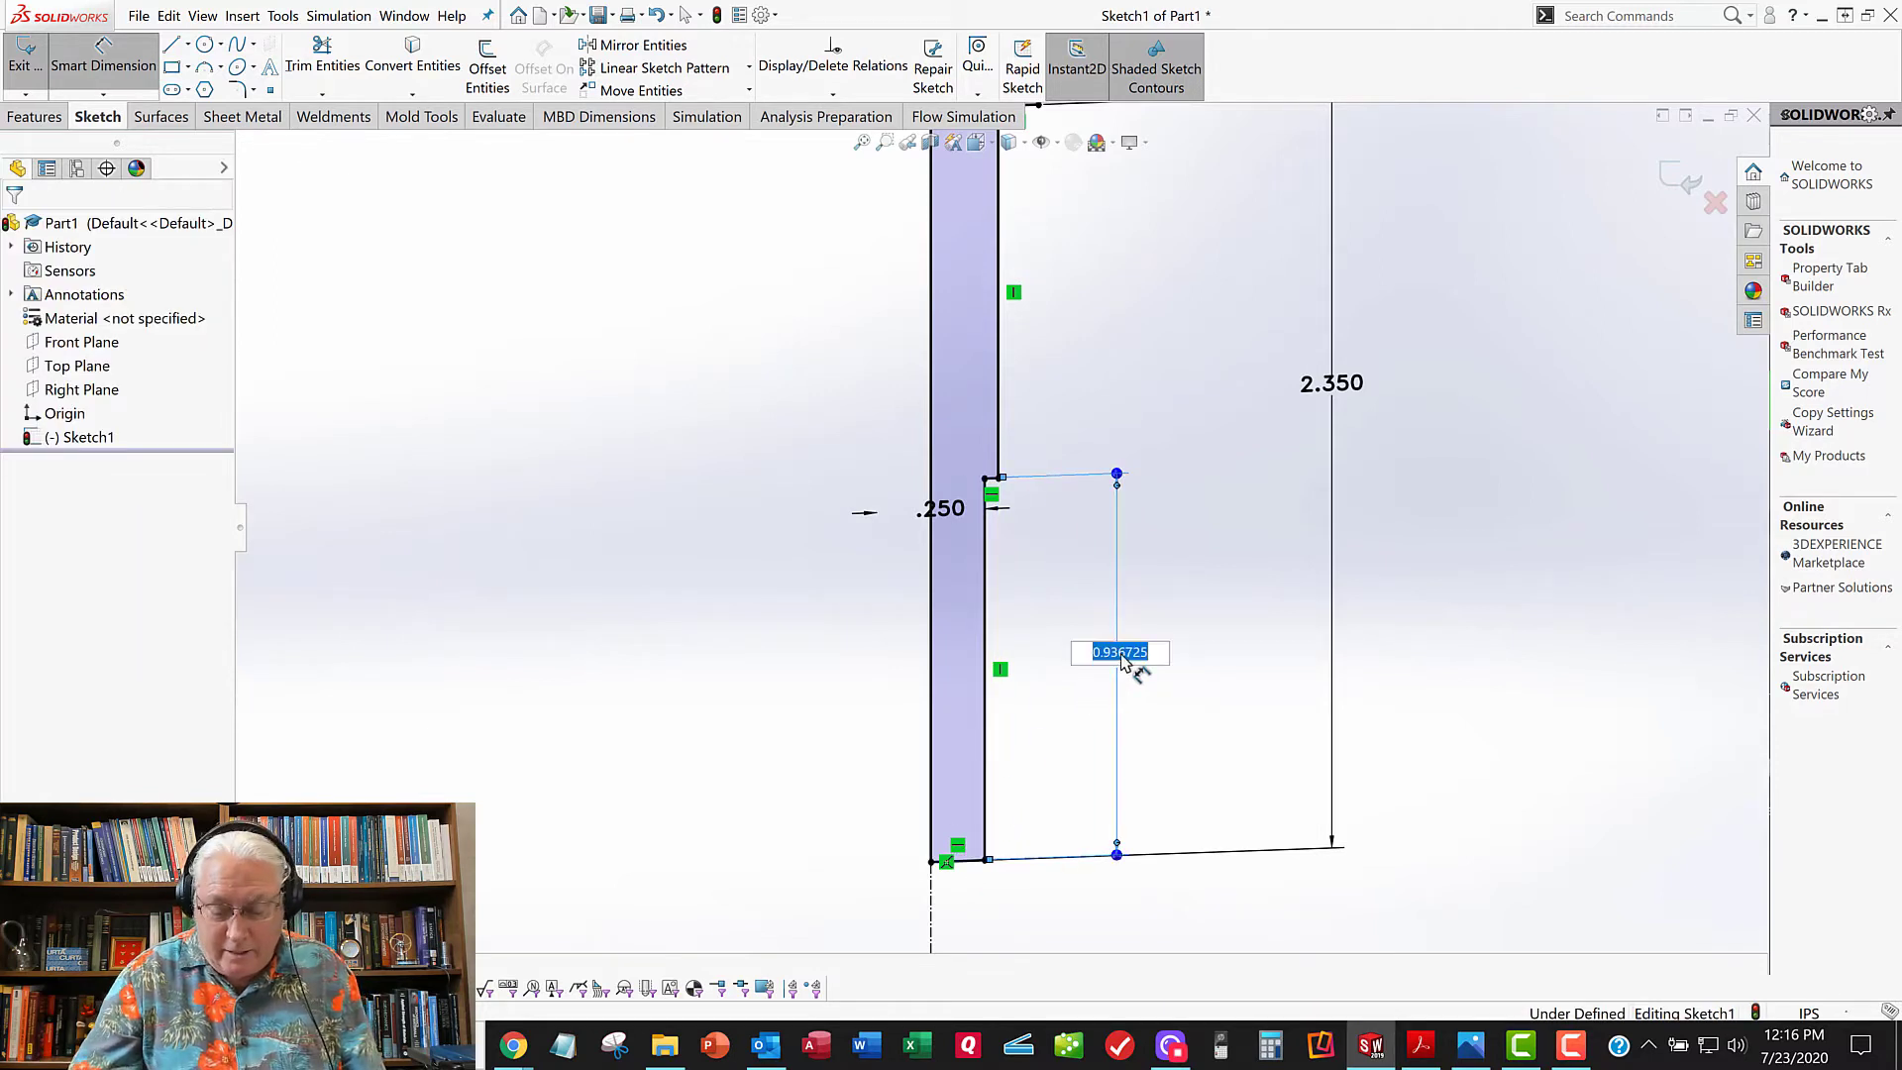
type(".188")
key("Return")
scroll(1046, 646, "up", 2)
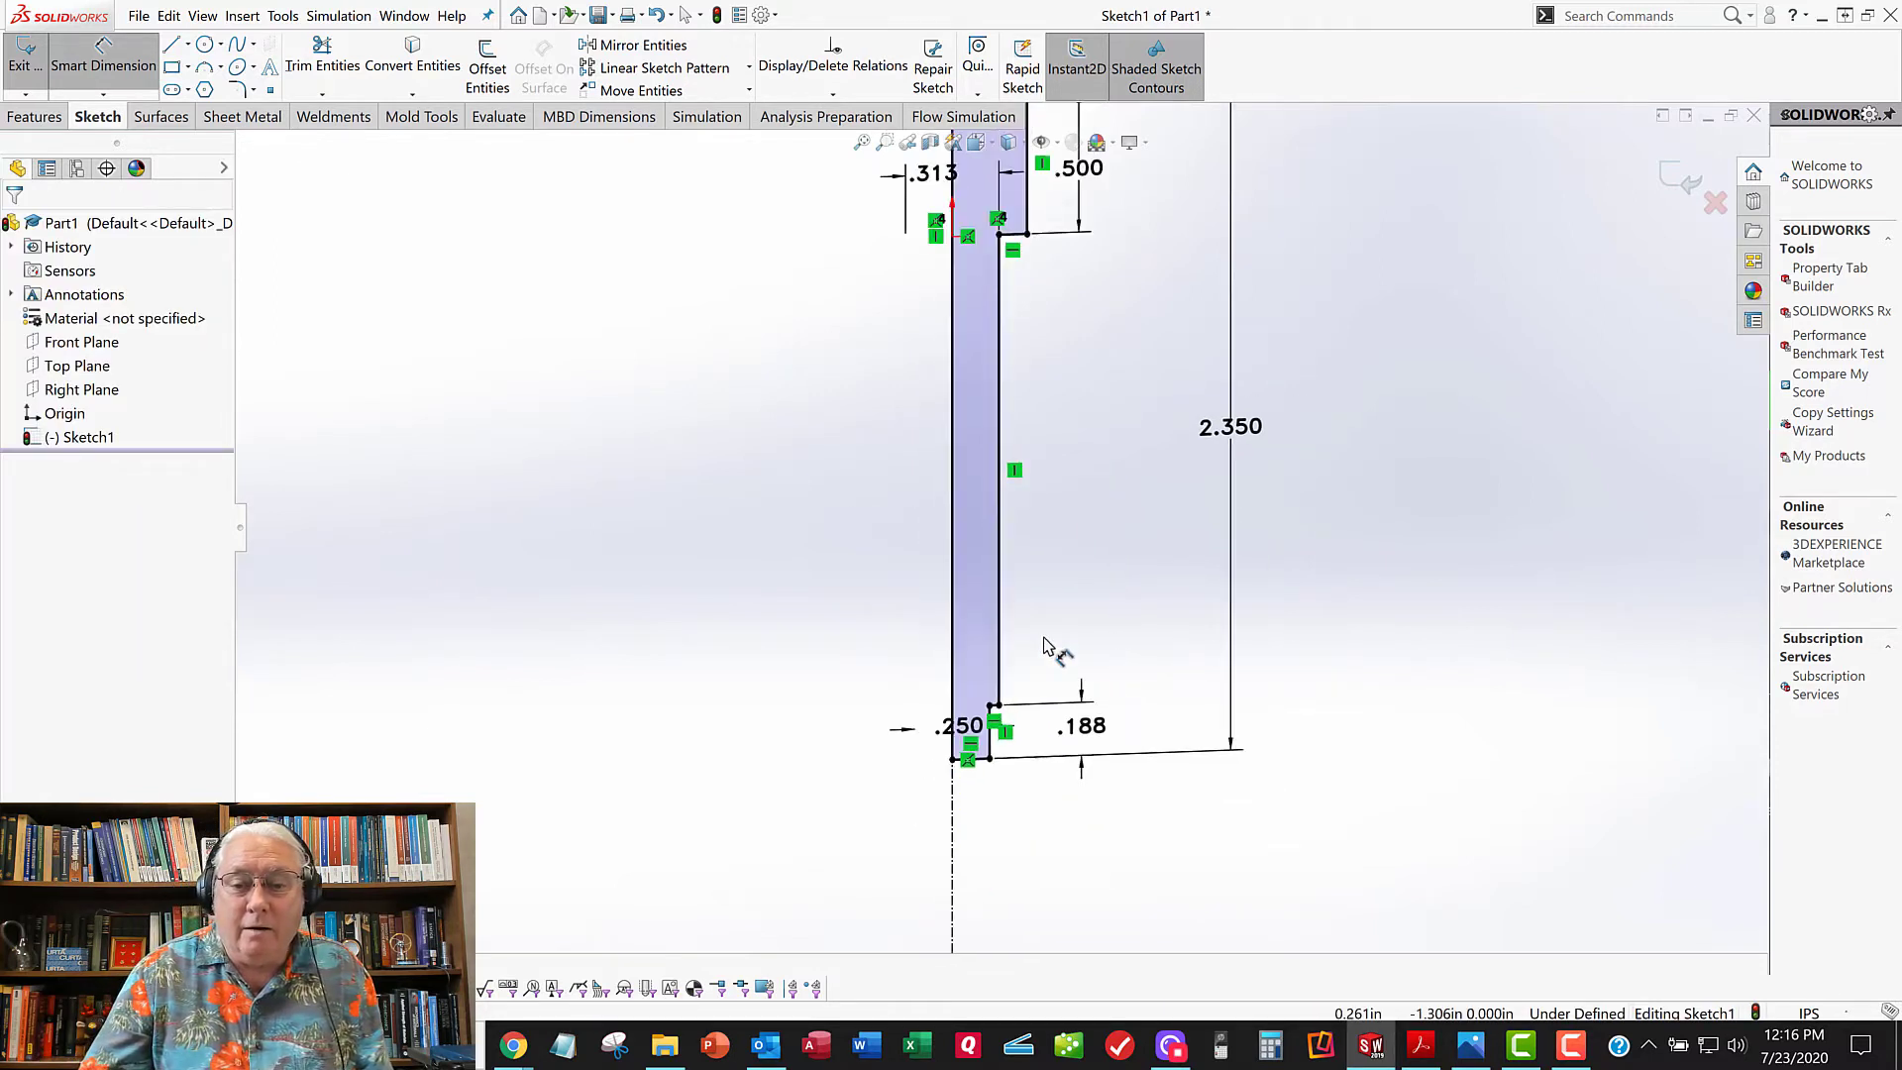
scroll(1044, 640, "up", 4)
left_click(129, 67)
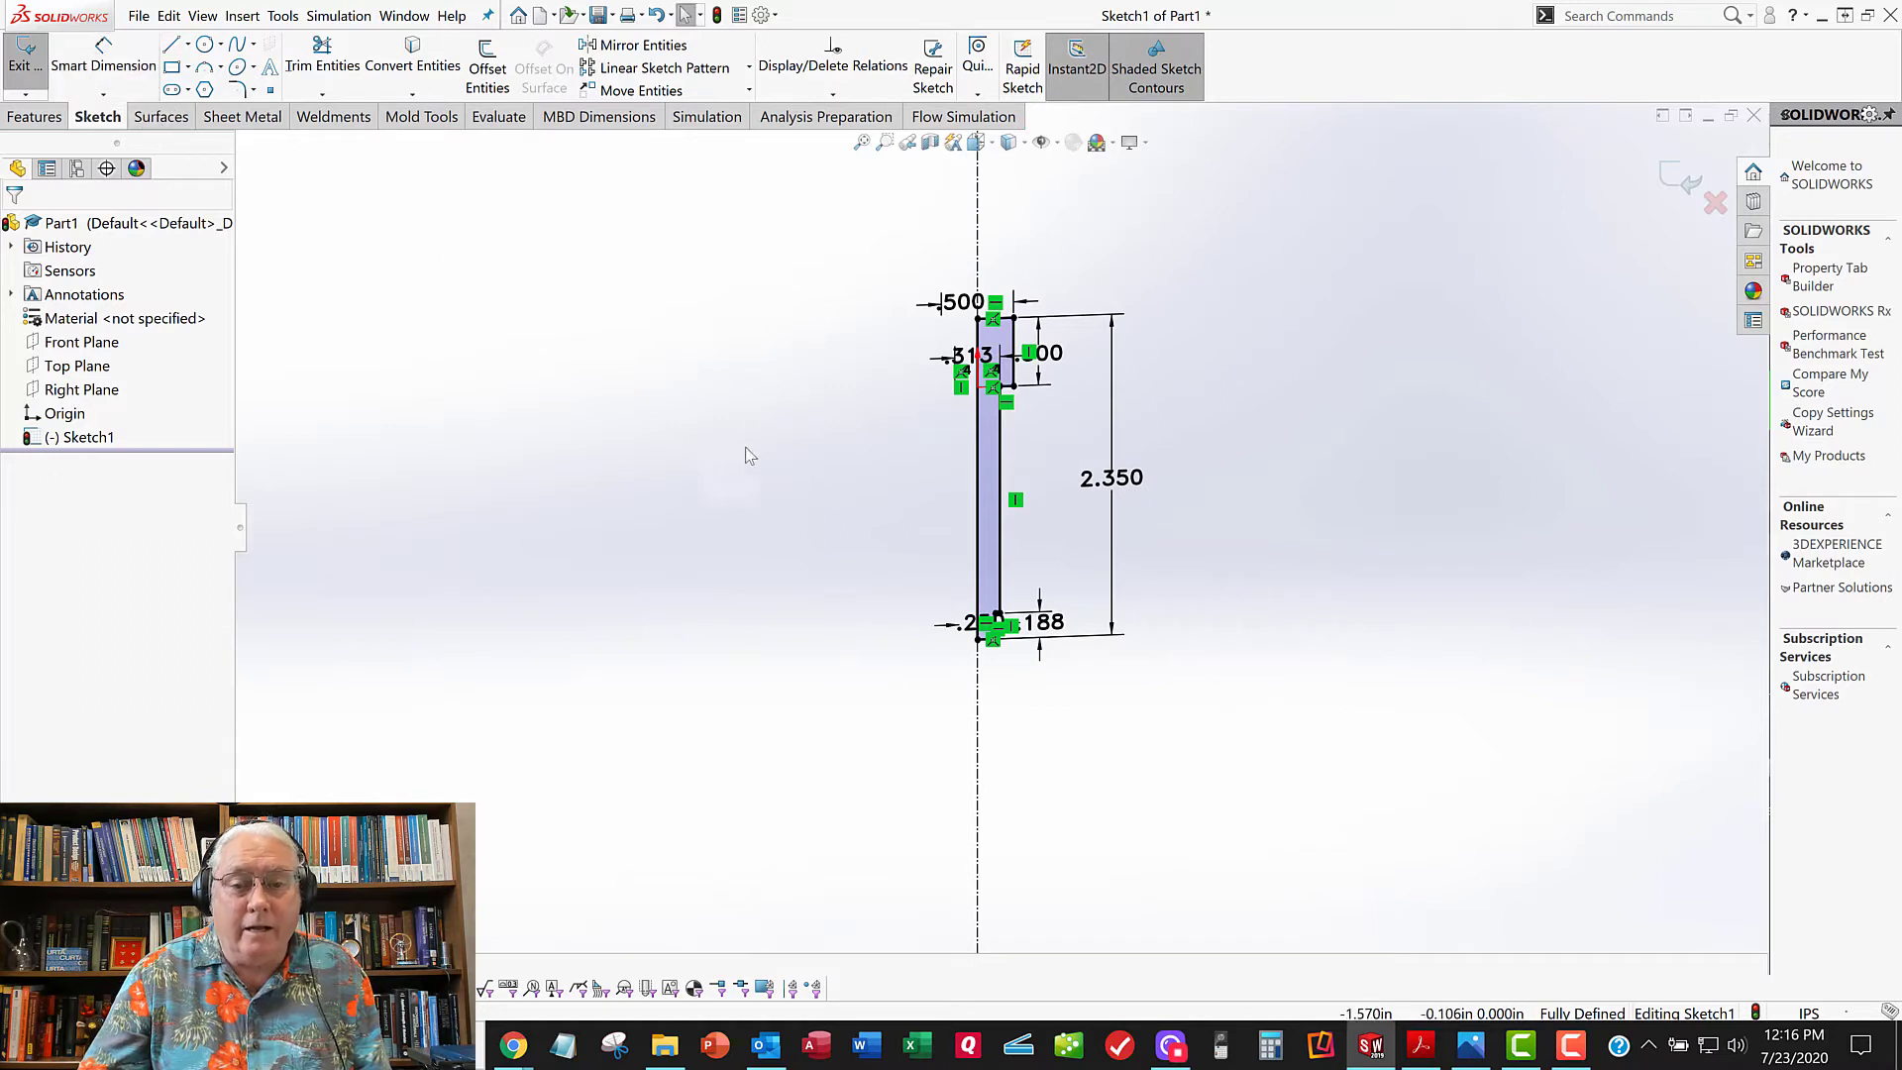
Step: Exit the sketch and revolve the profile 360 degrees about the vertical centerline into a solid
middle_click_drag(785, 552, 797, 619)
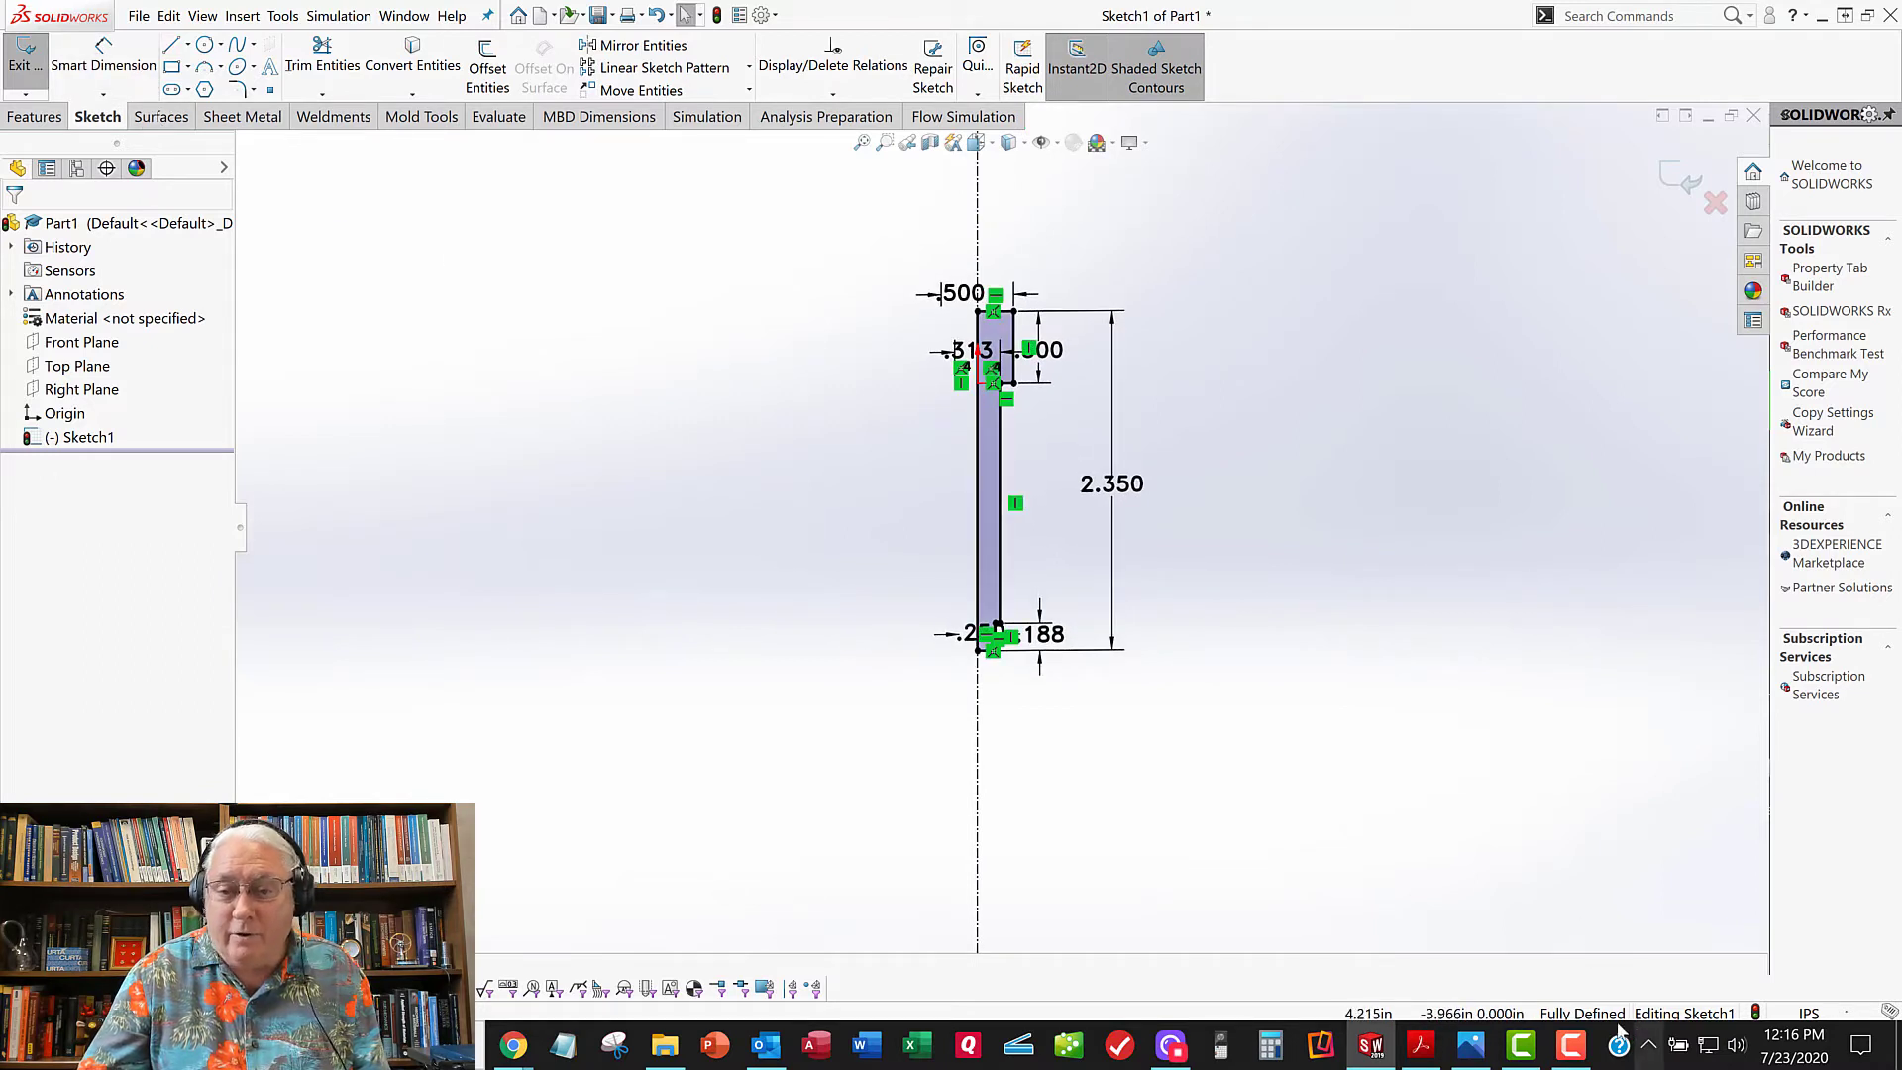
left_click(35, 69)
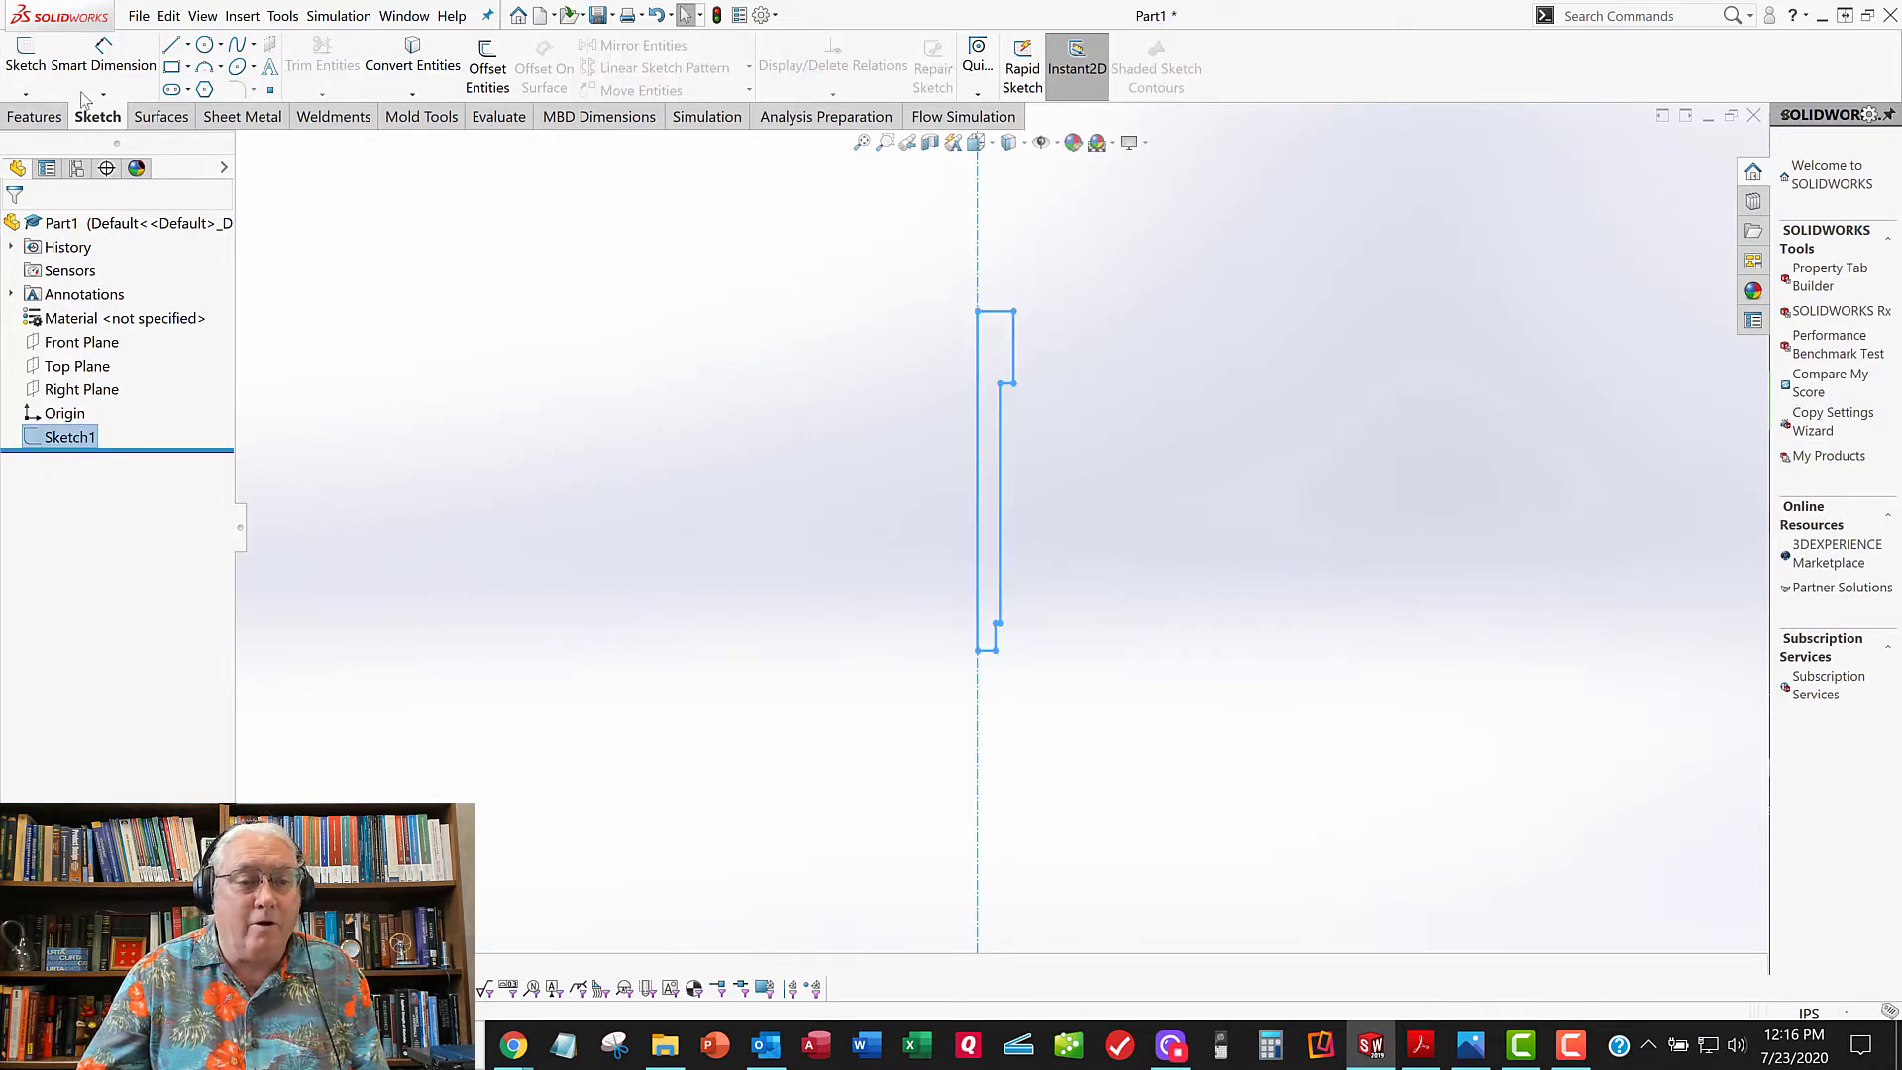
left_click(49, 116)
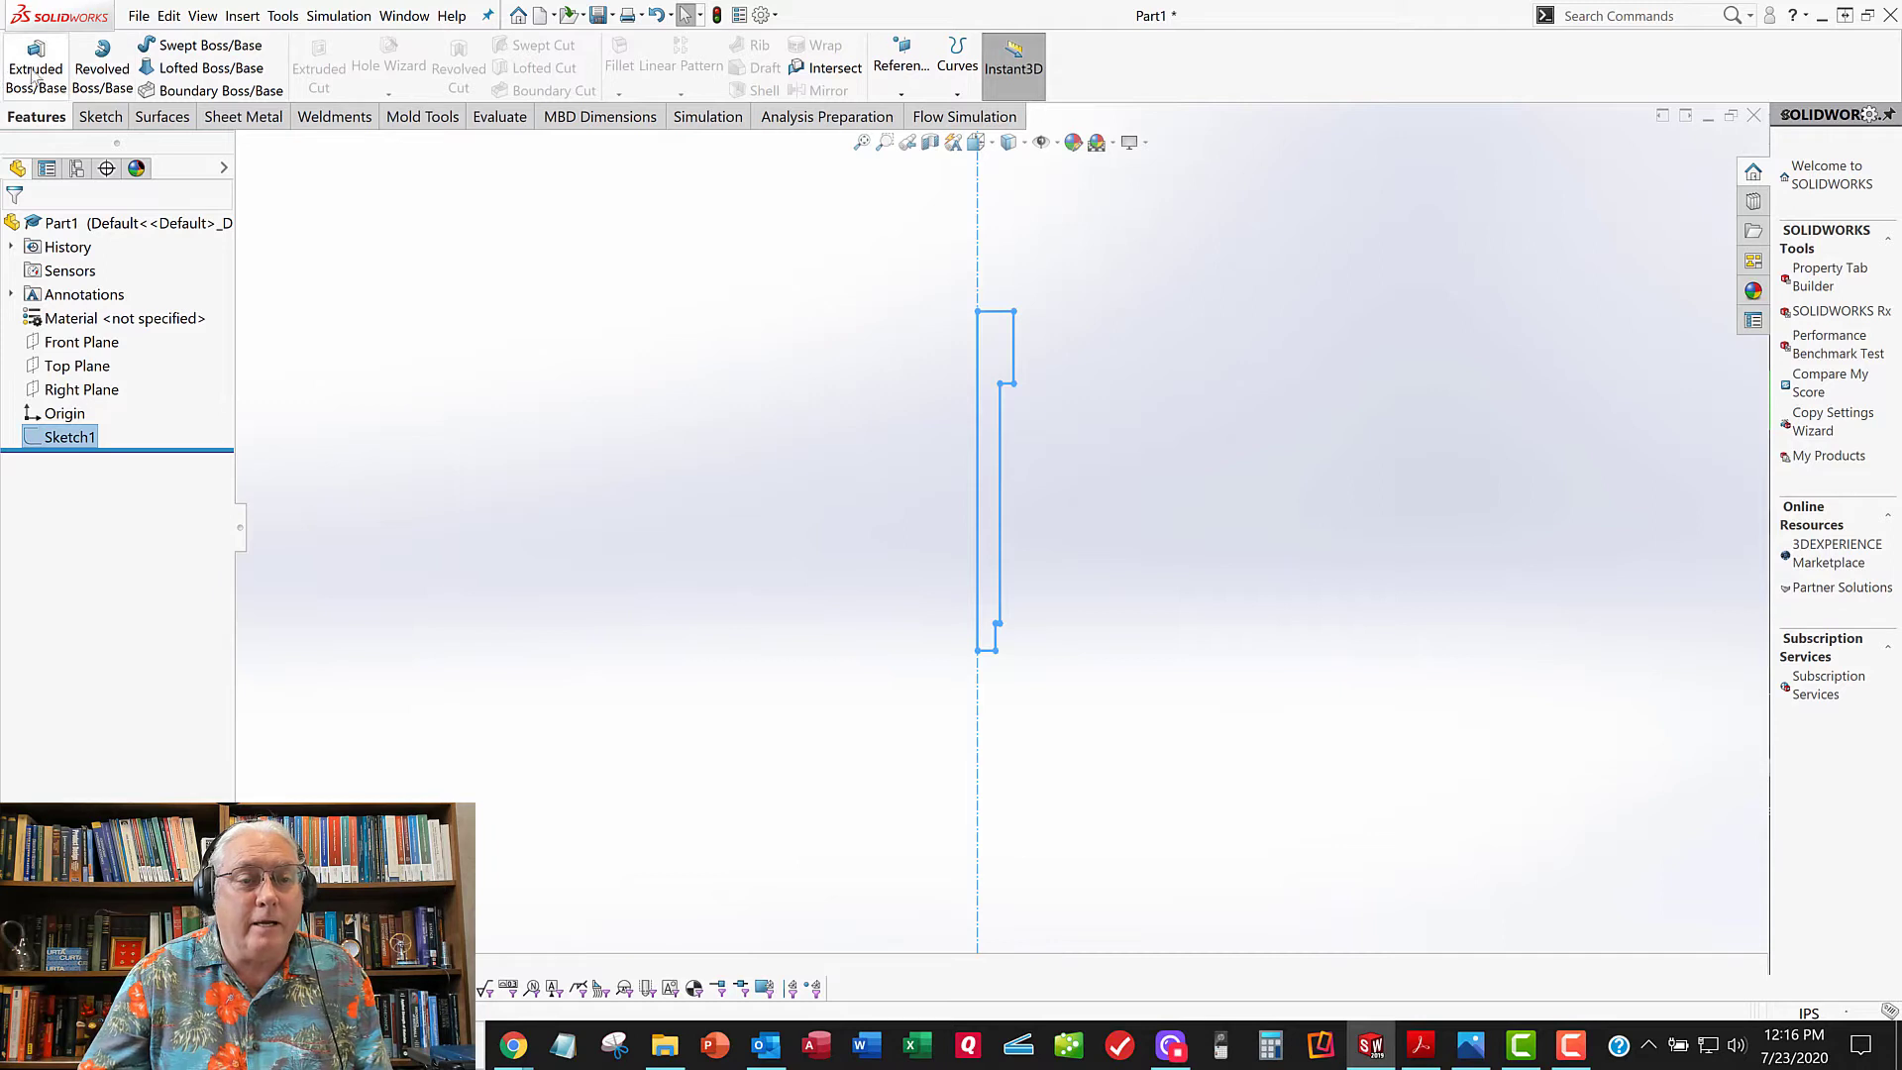
left_click(103, 71)
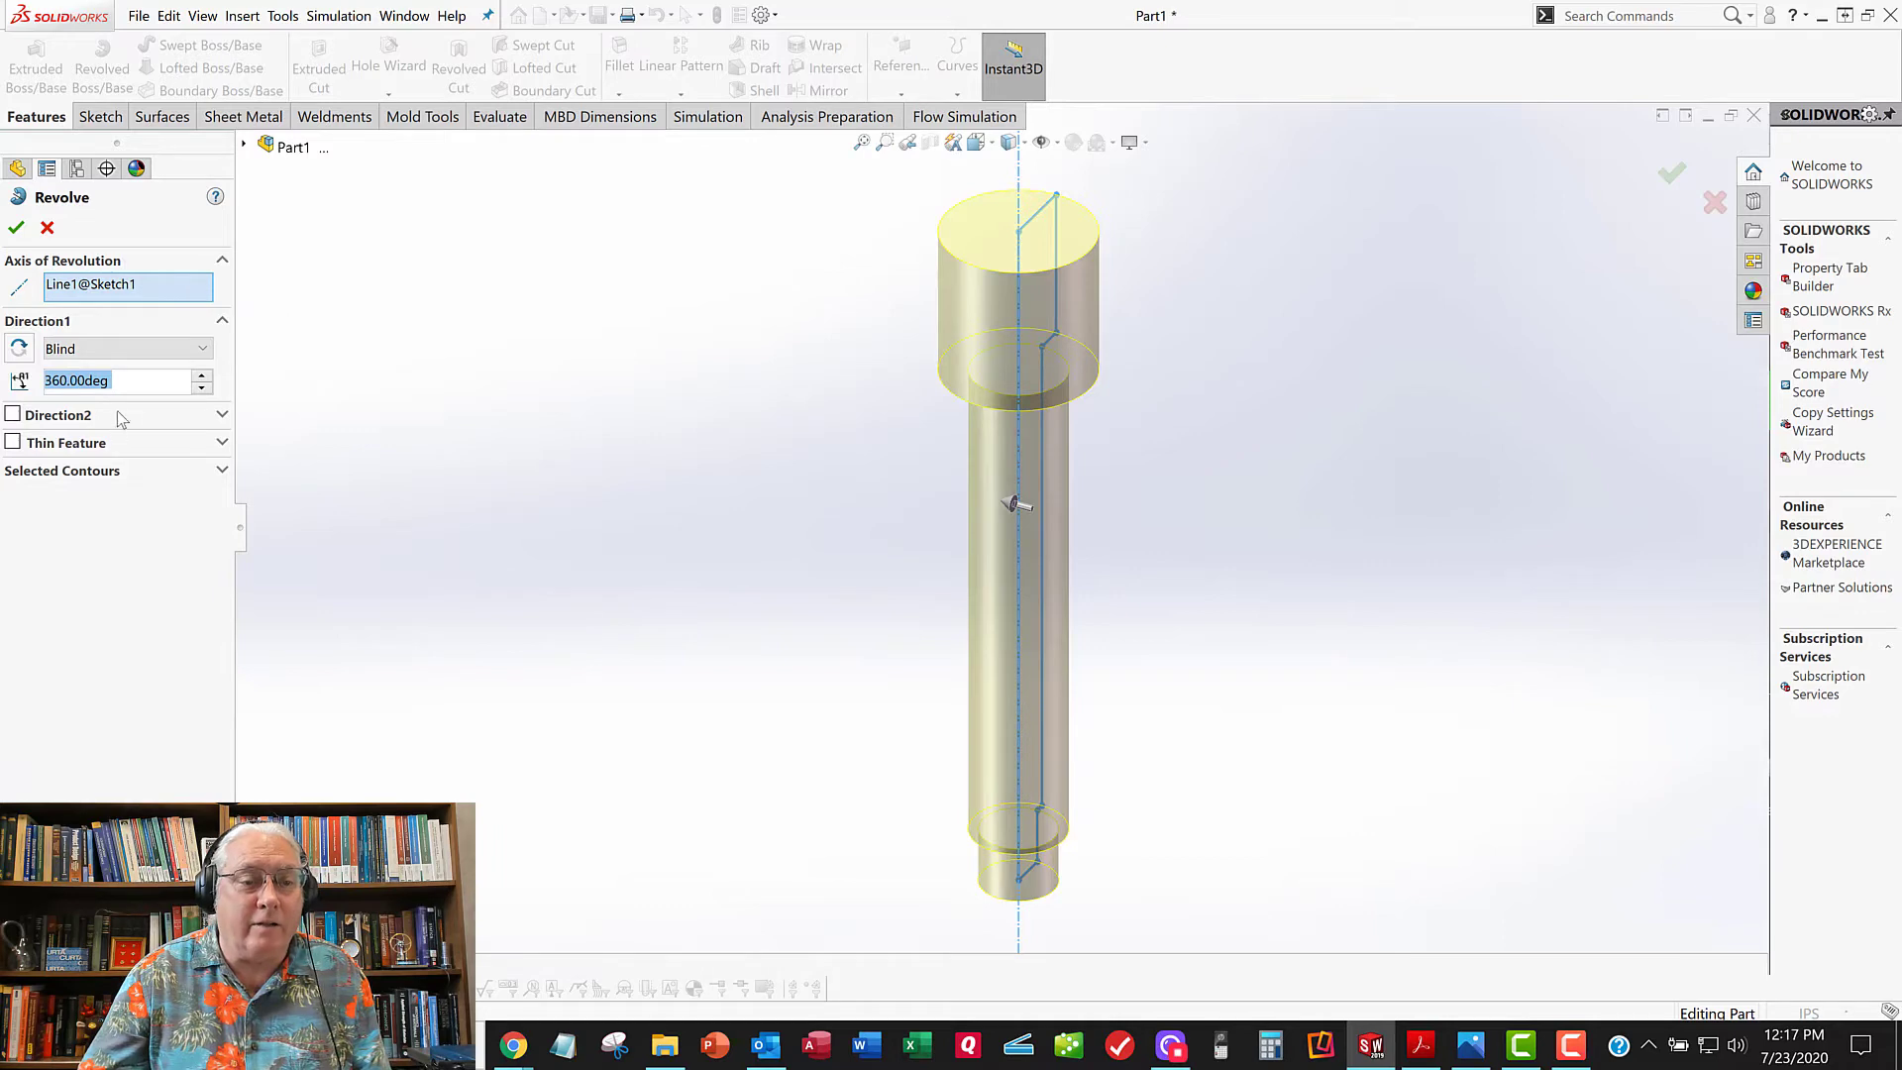
left_click(17, 229)
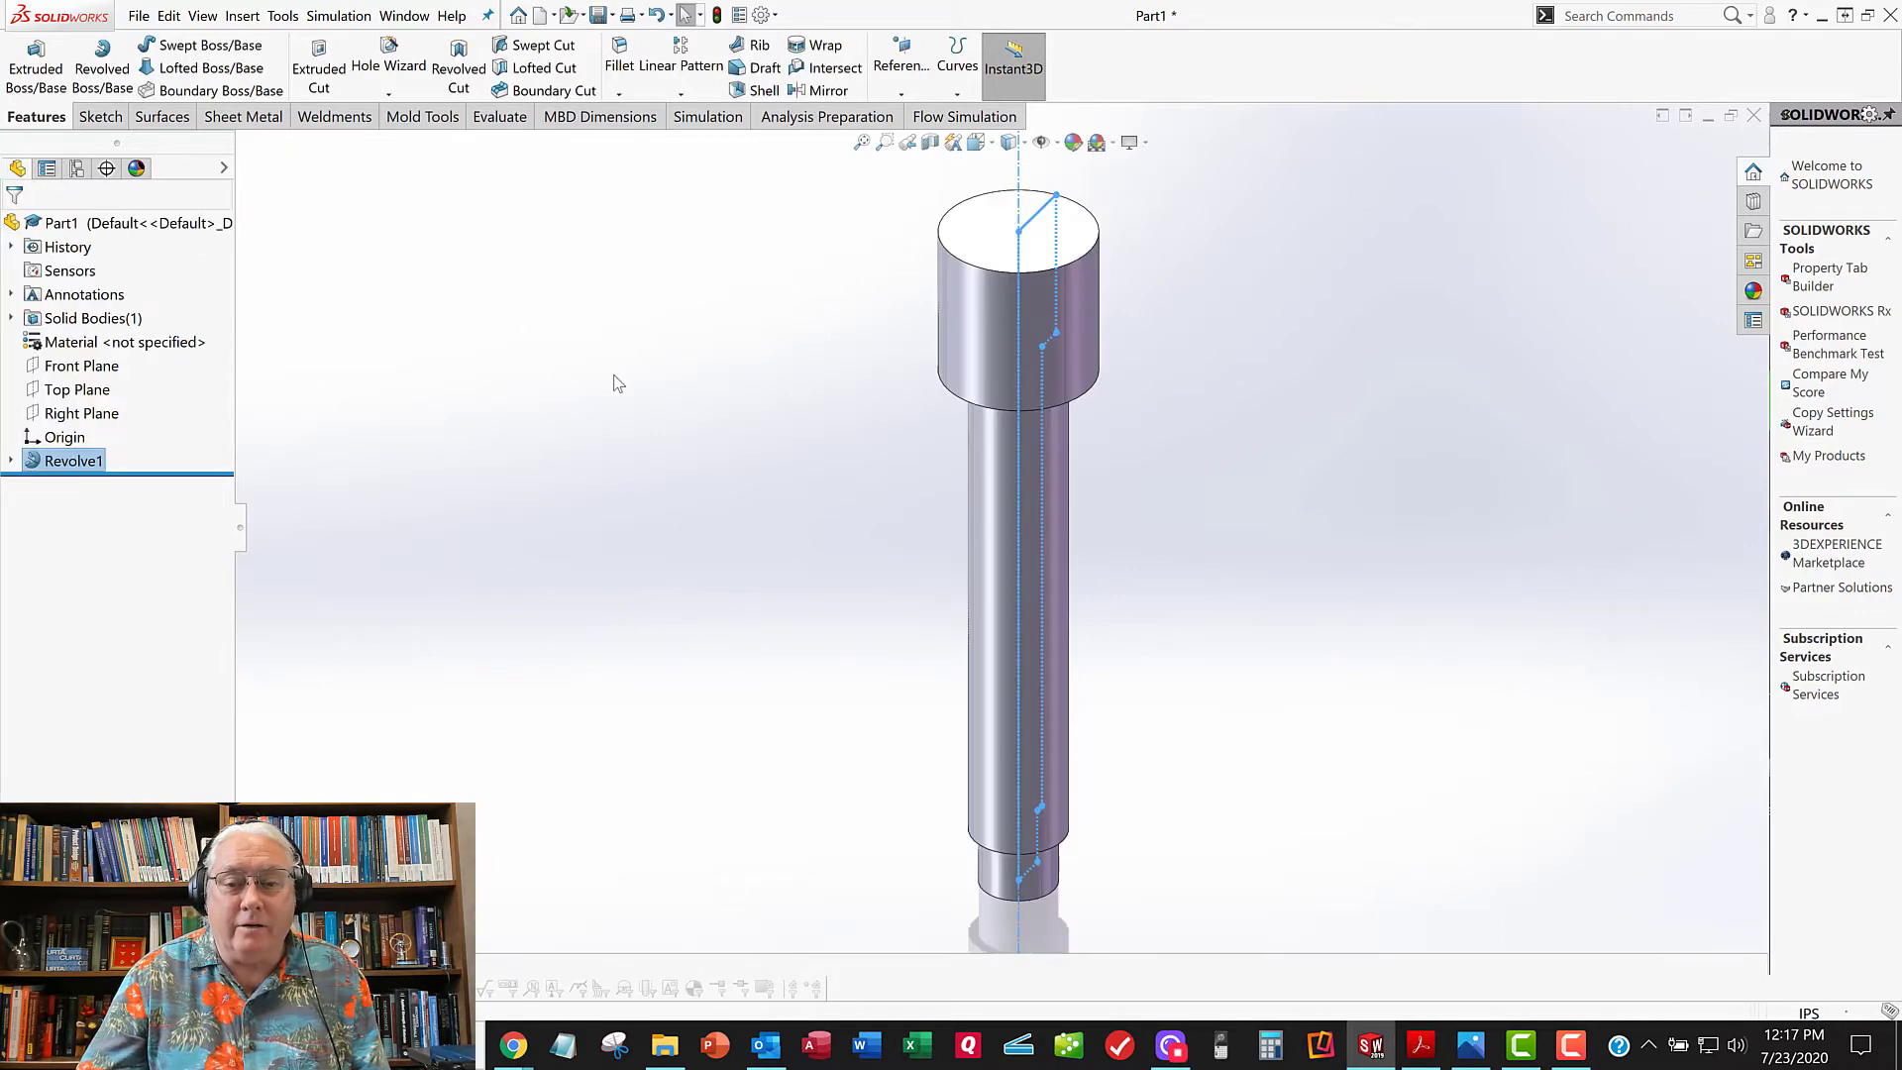
Step: Examine the whole revolved pin in isometric view, including how the Right Plane passes through it
key("space")
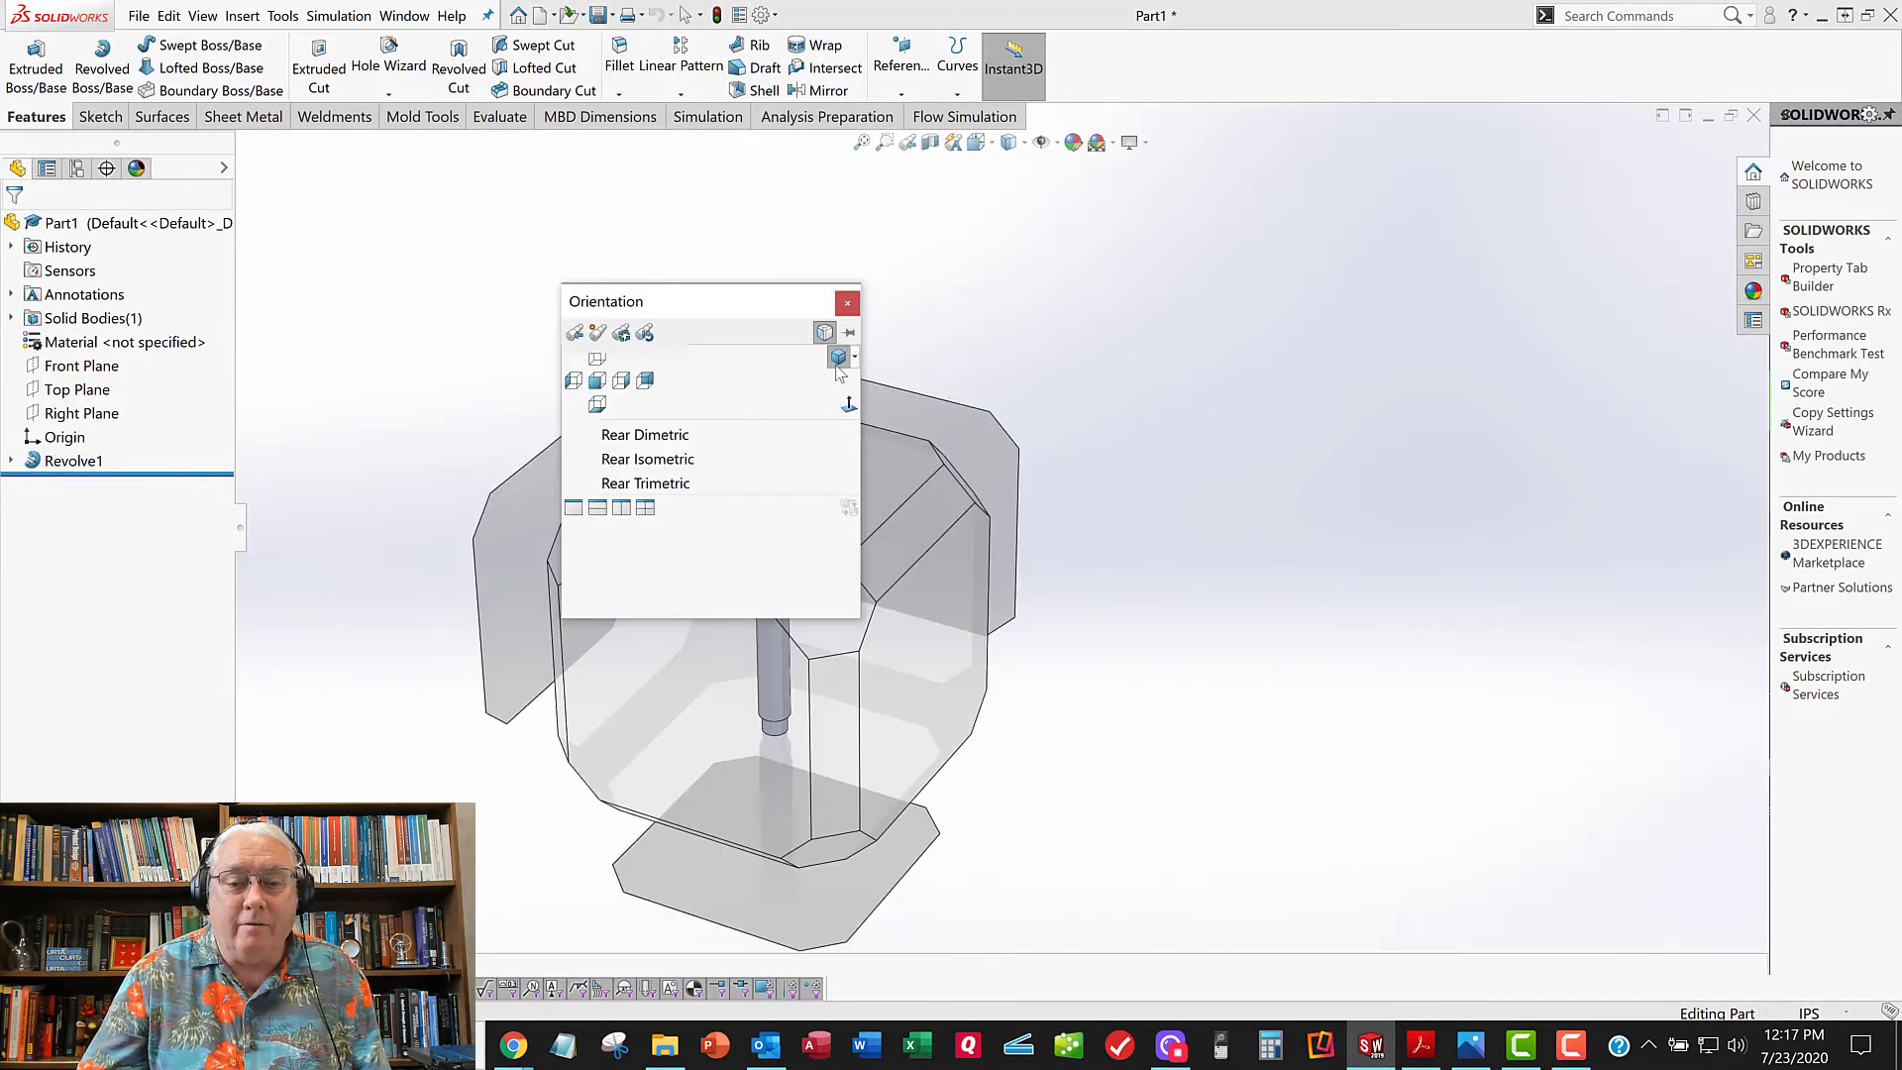
left_click(838, 359)
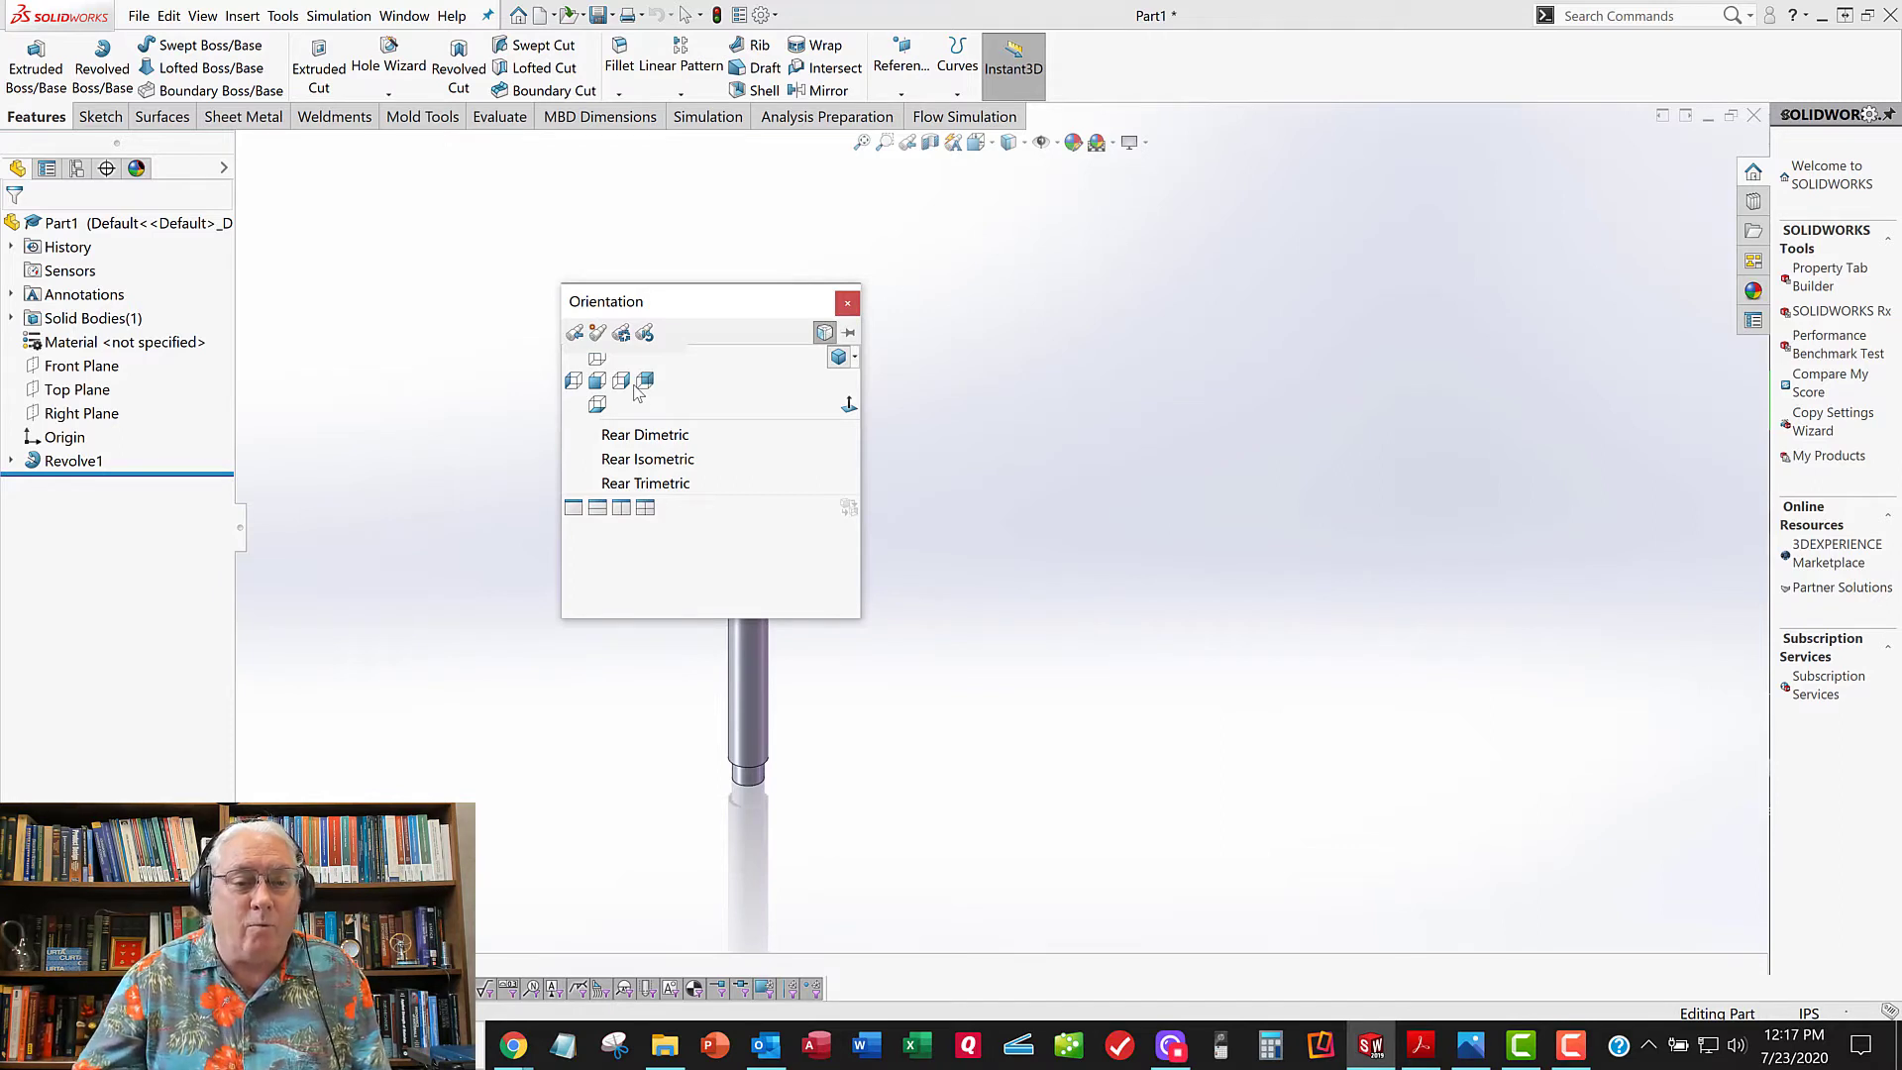
key("Escape")
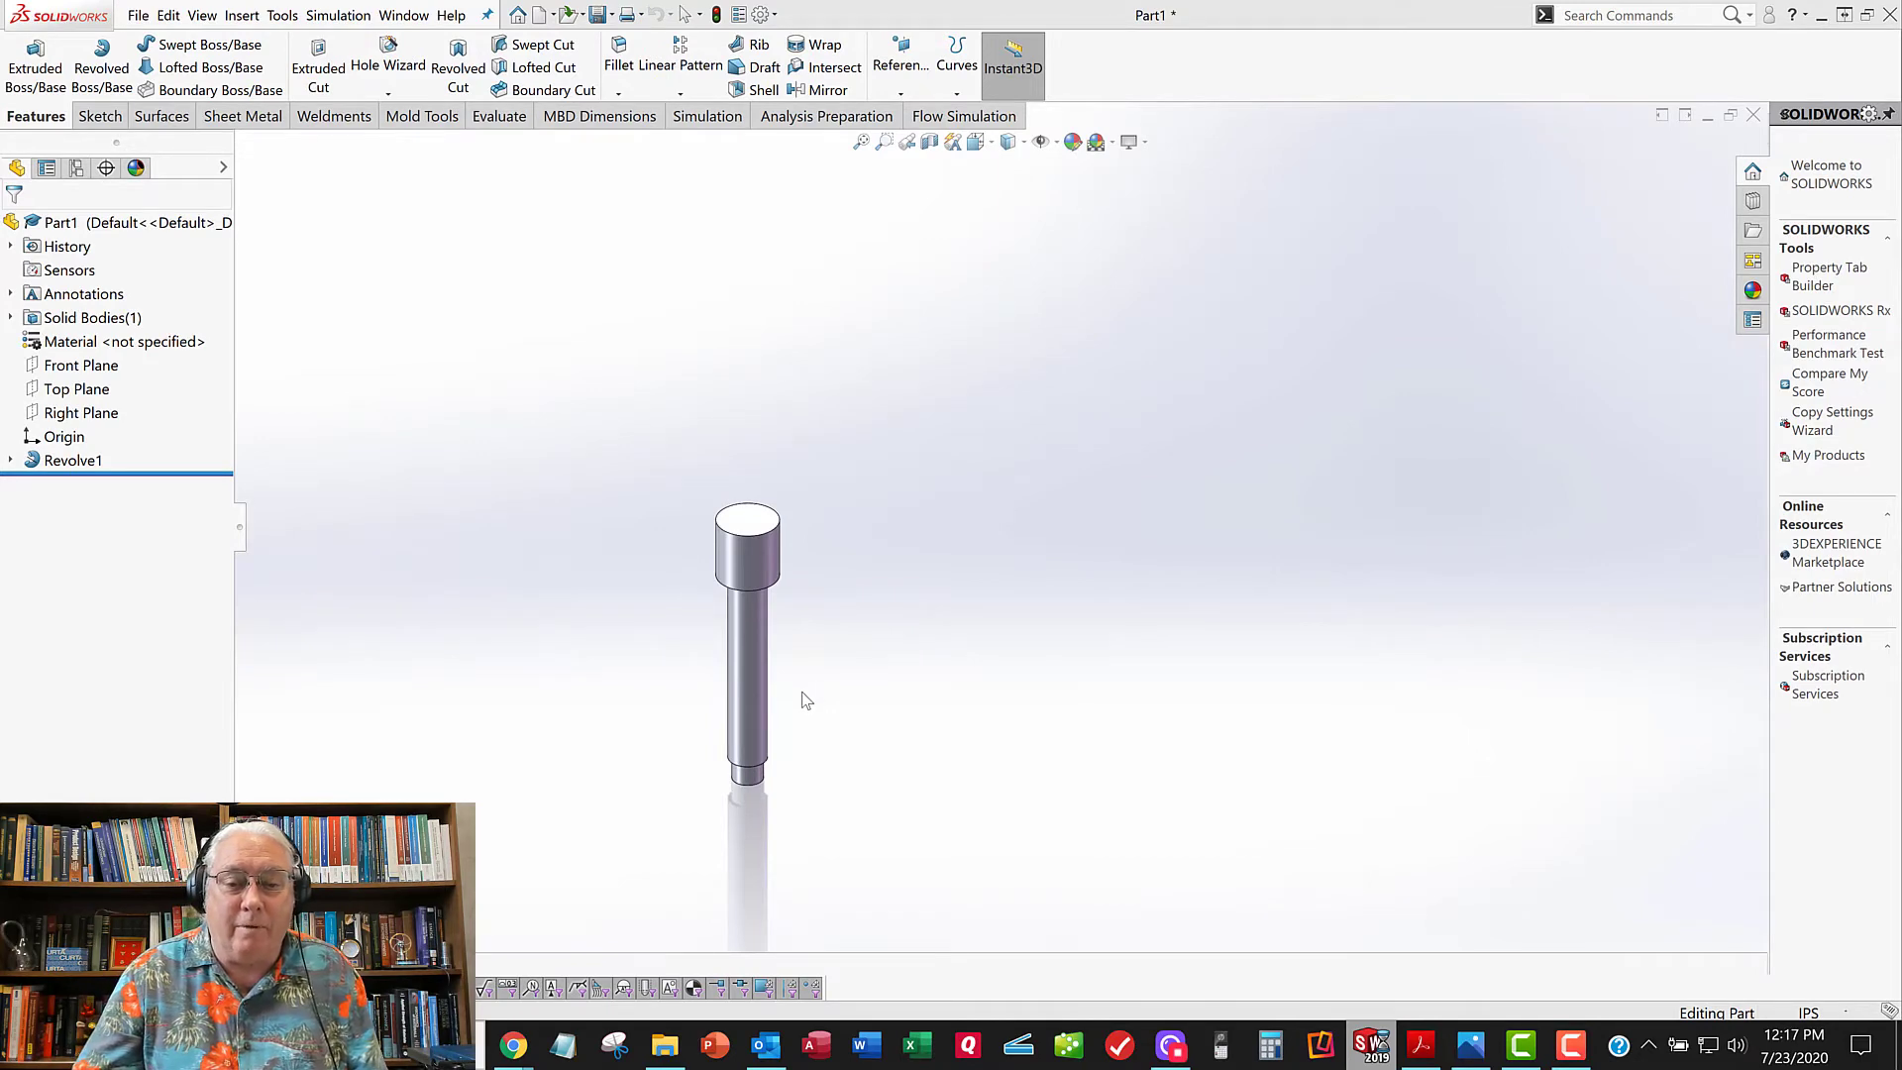
key("f")
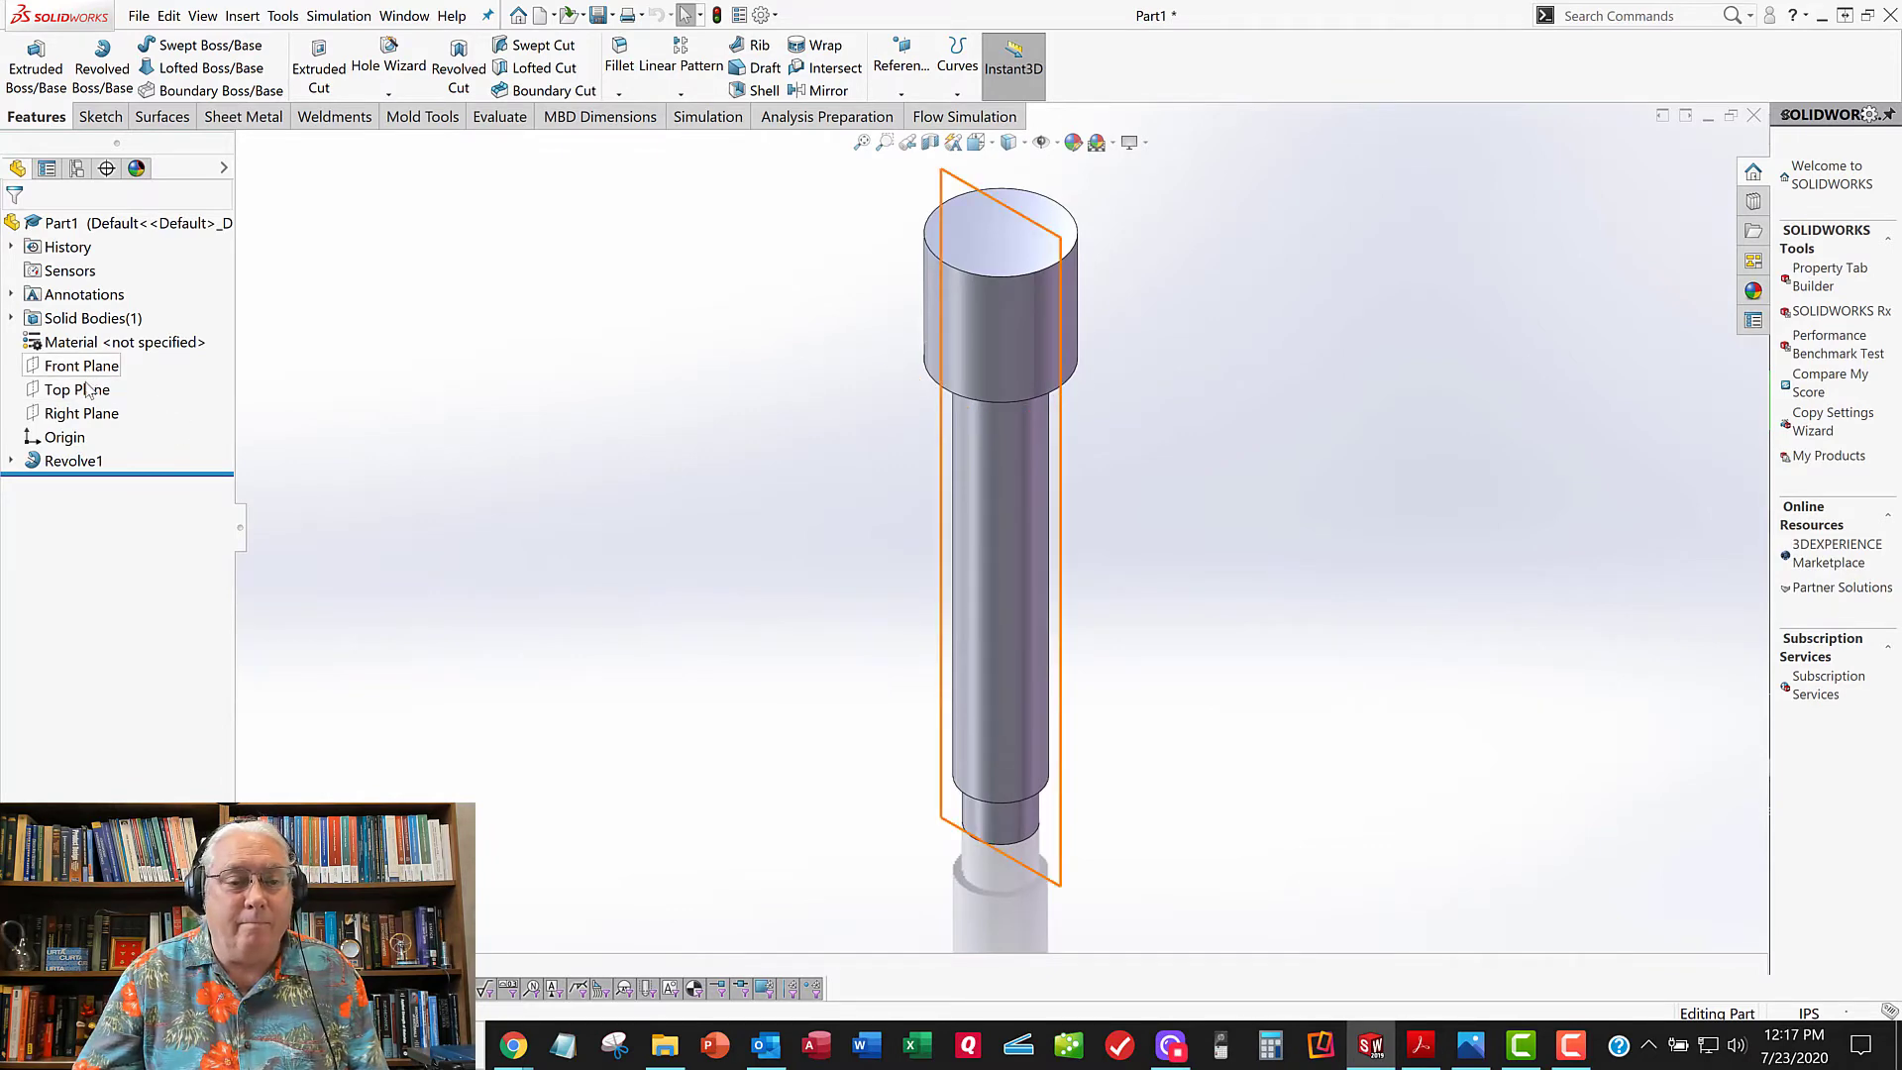
left_click(81, 413)
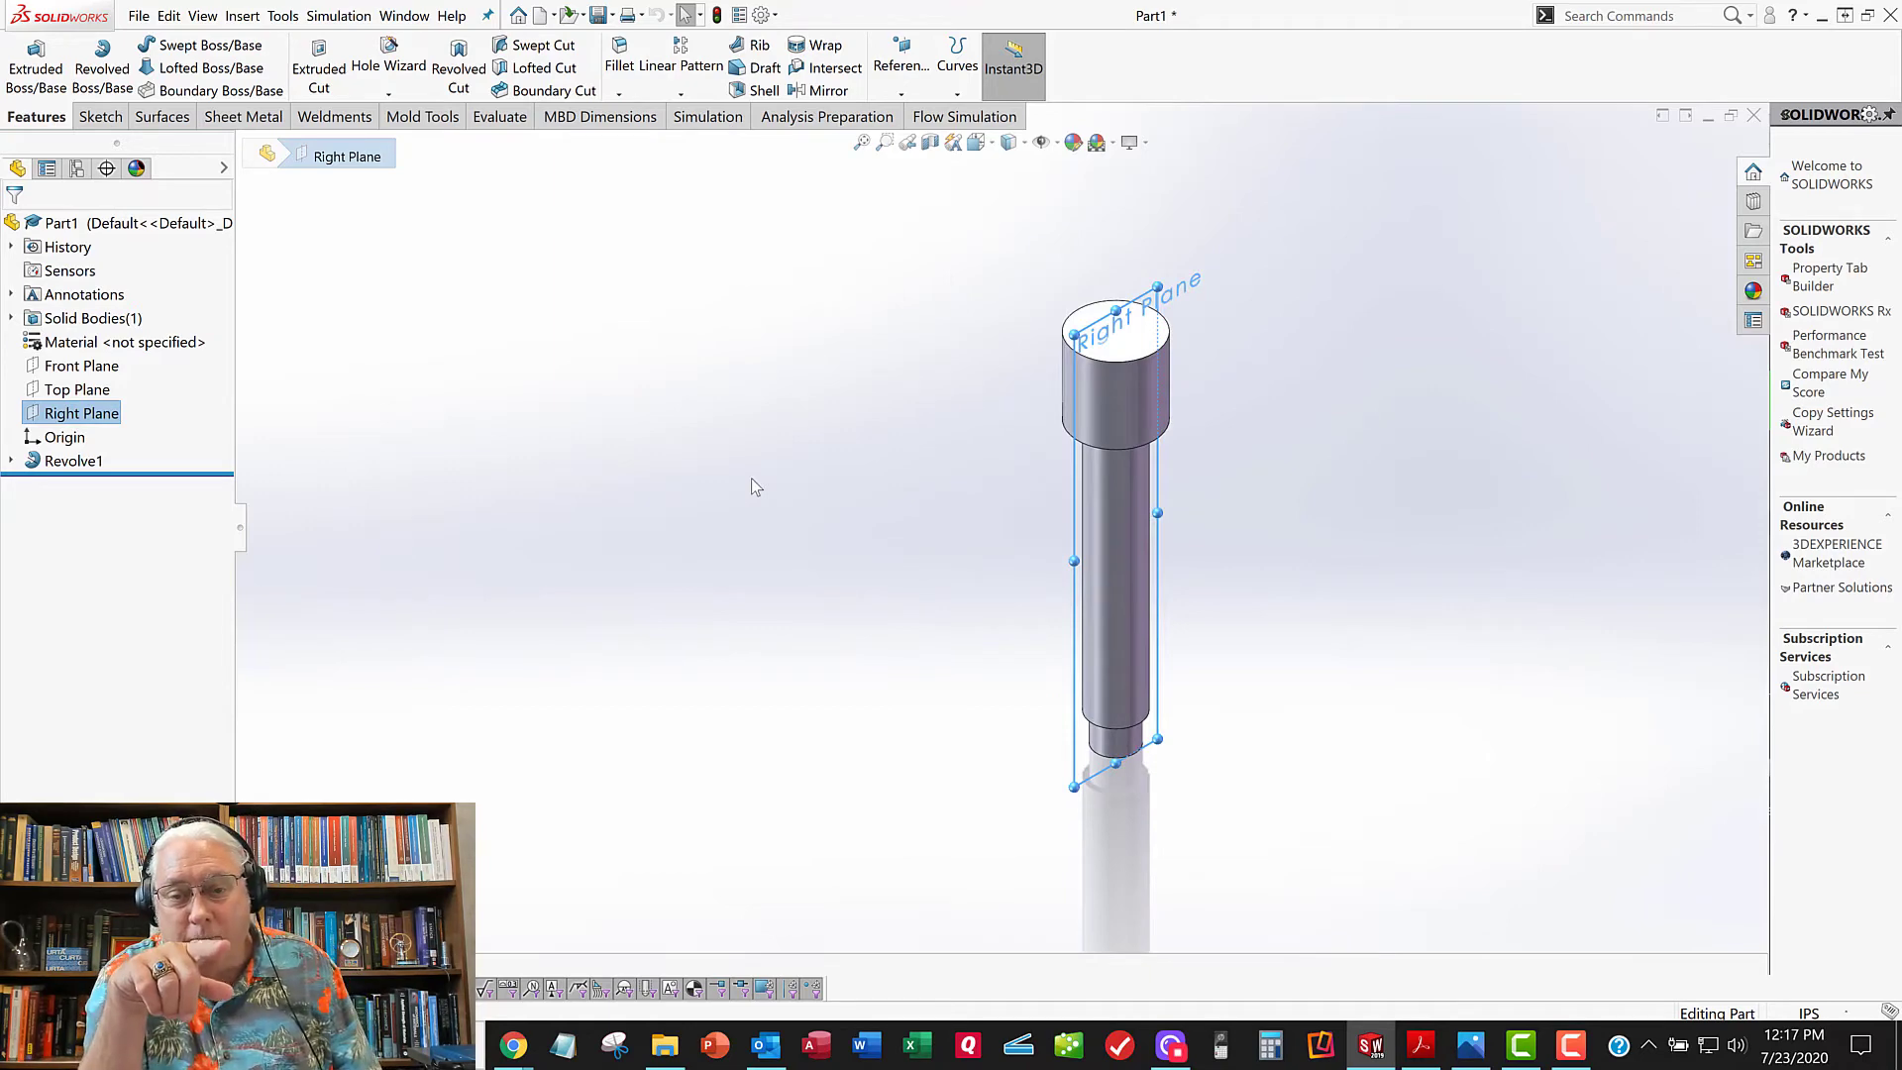
left_click(892, 381)
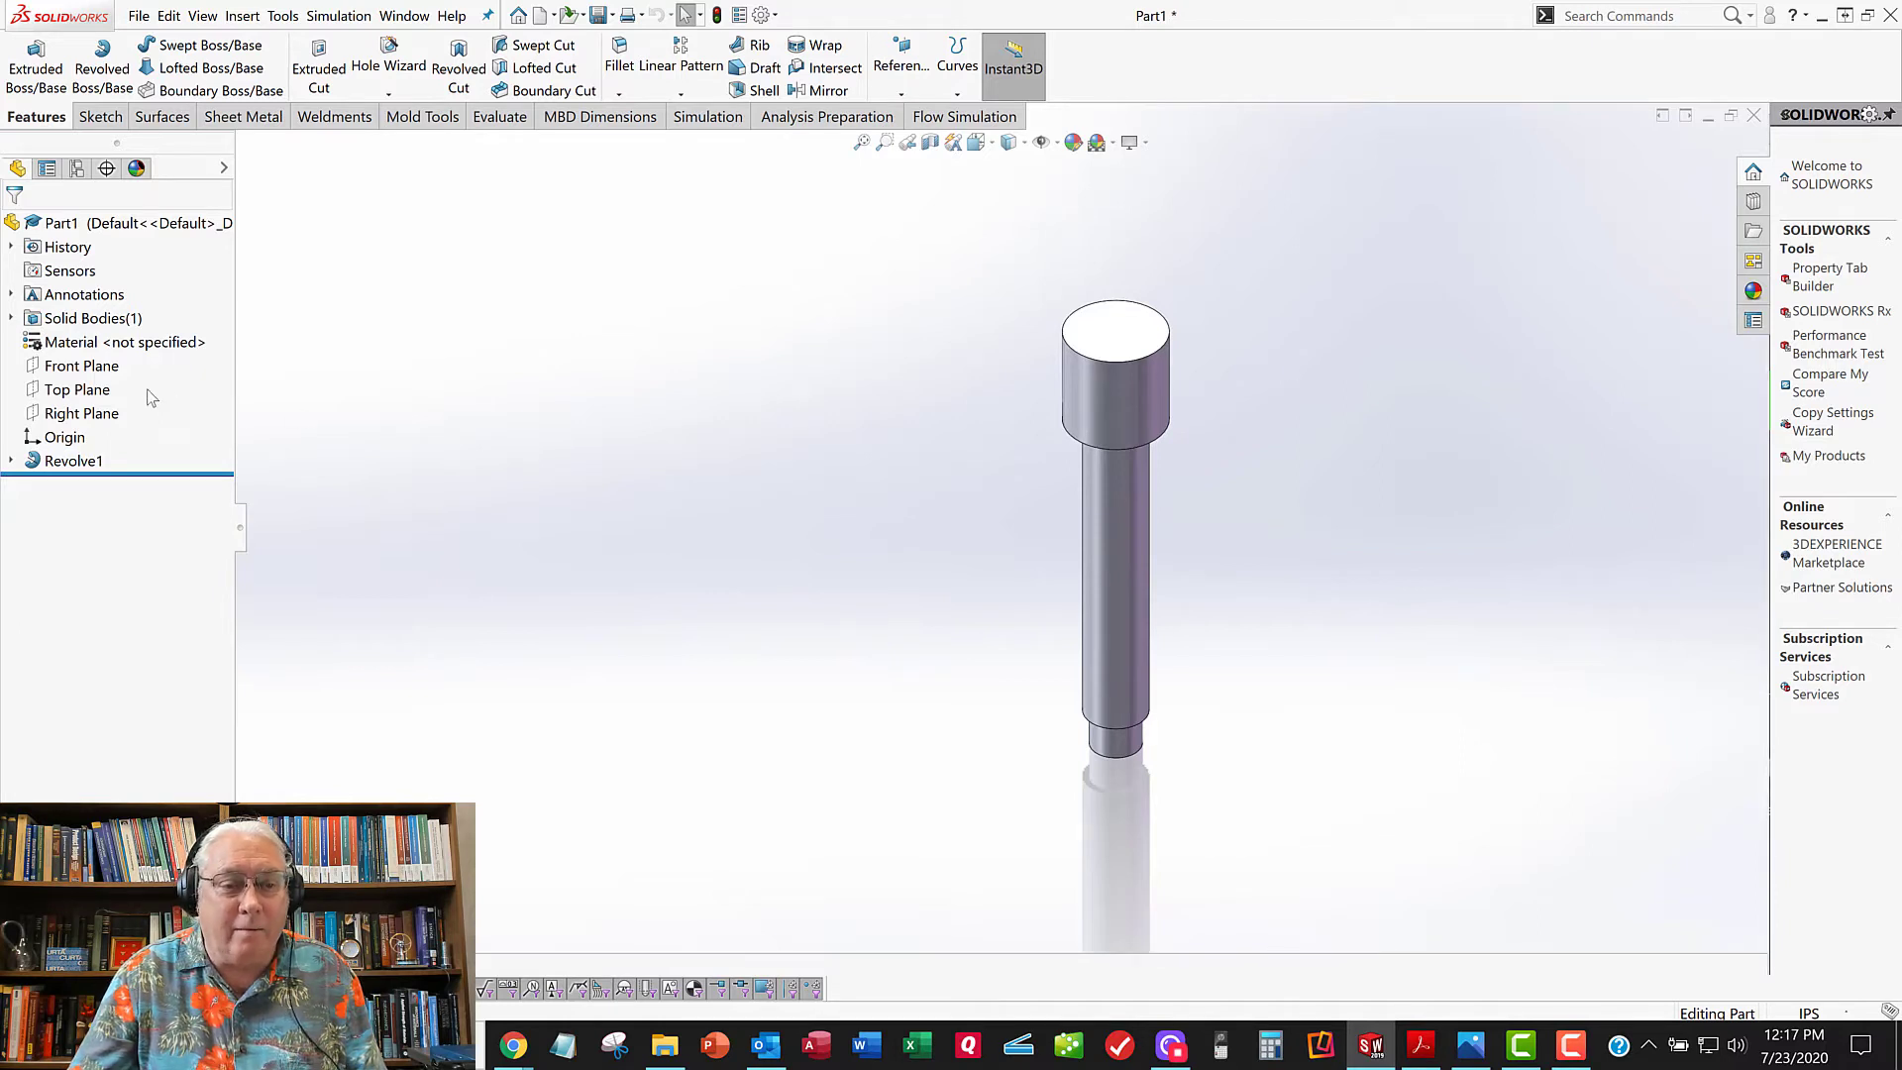
Step: Start a new sketch on the Right Plane and switch to the Right view
left_click(94, 413)
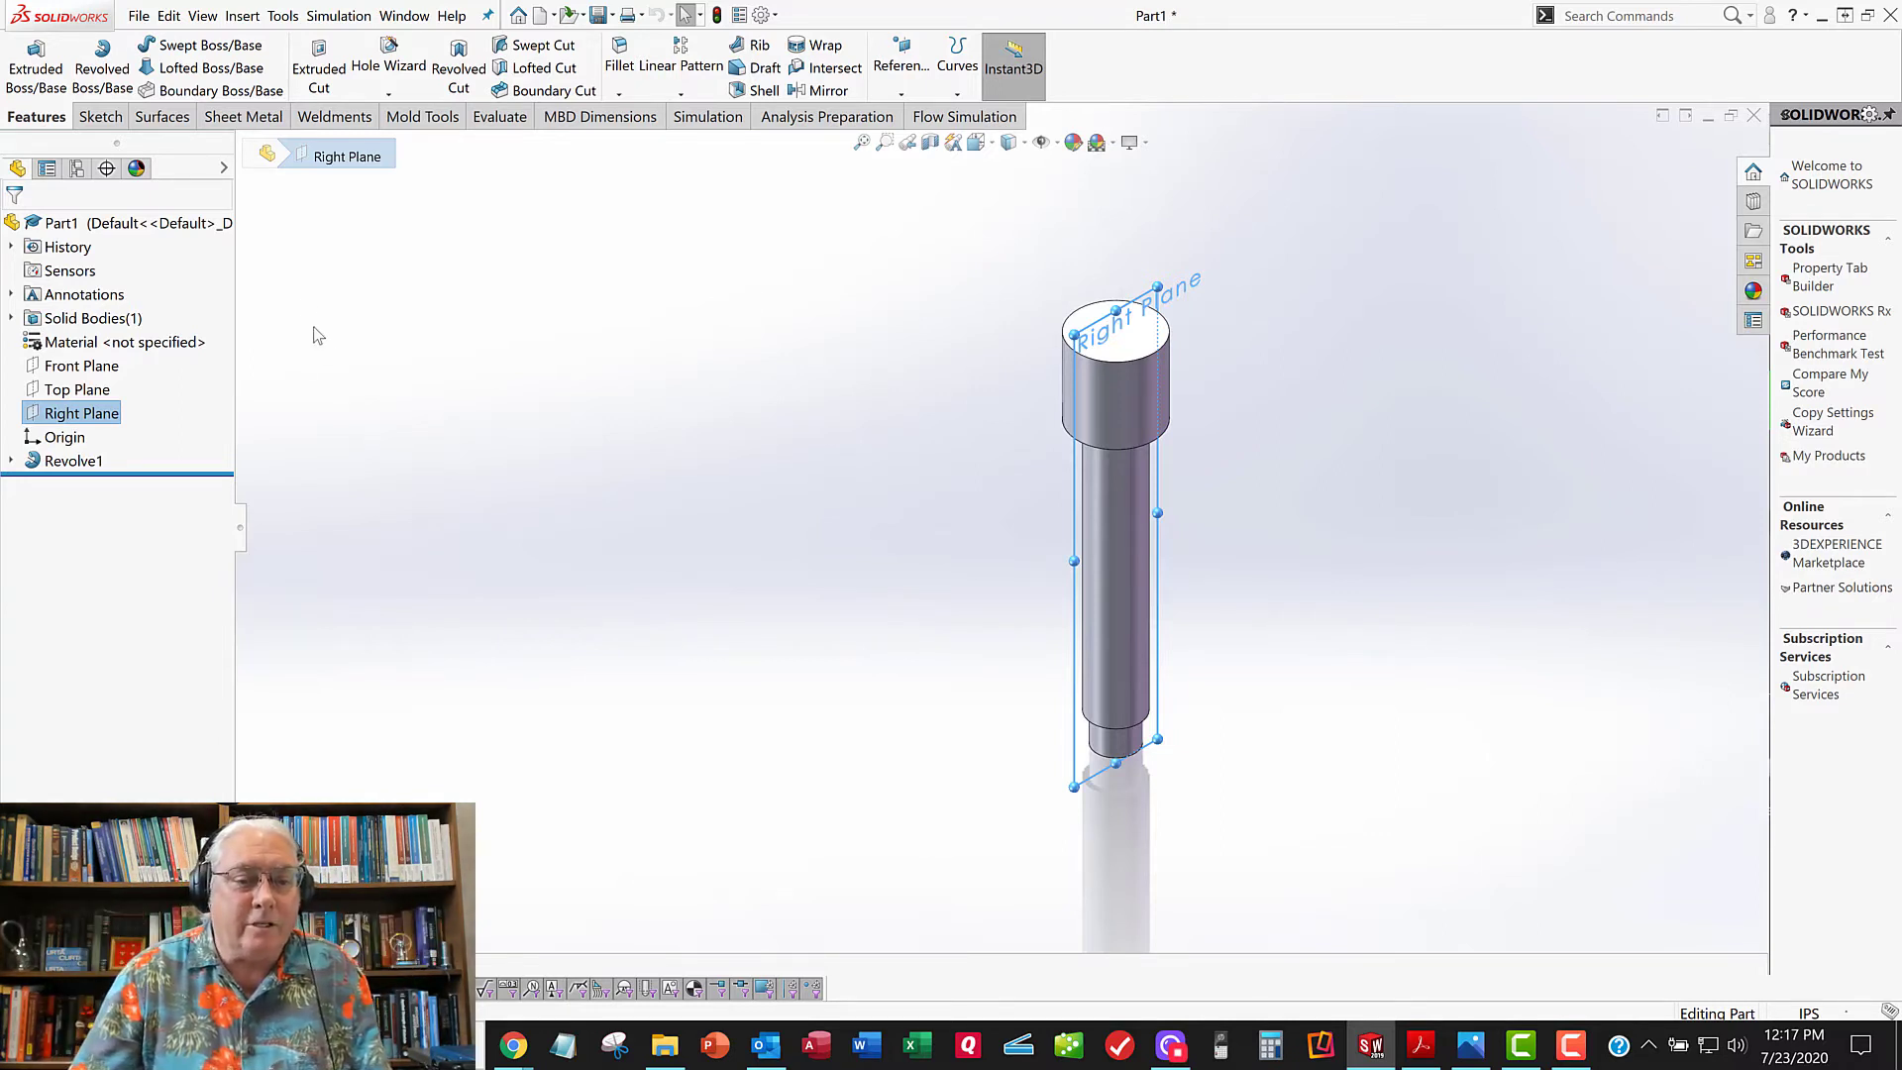
left_click(101, 117)
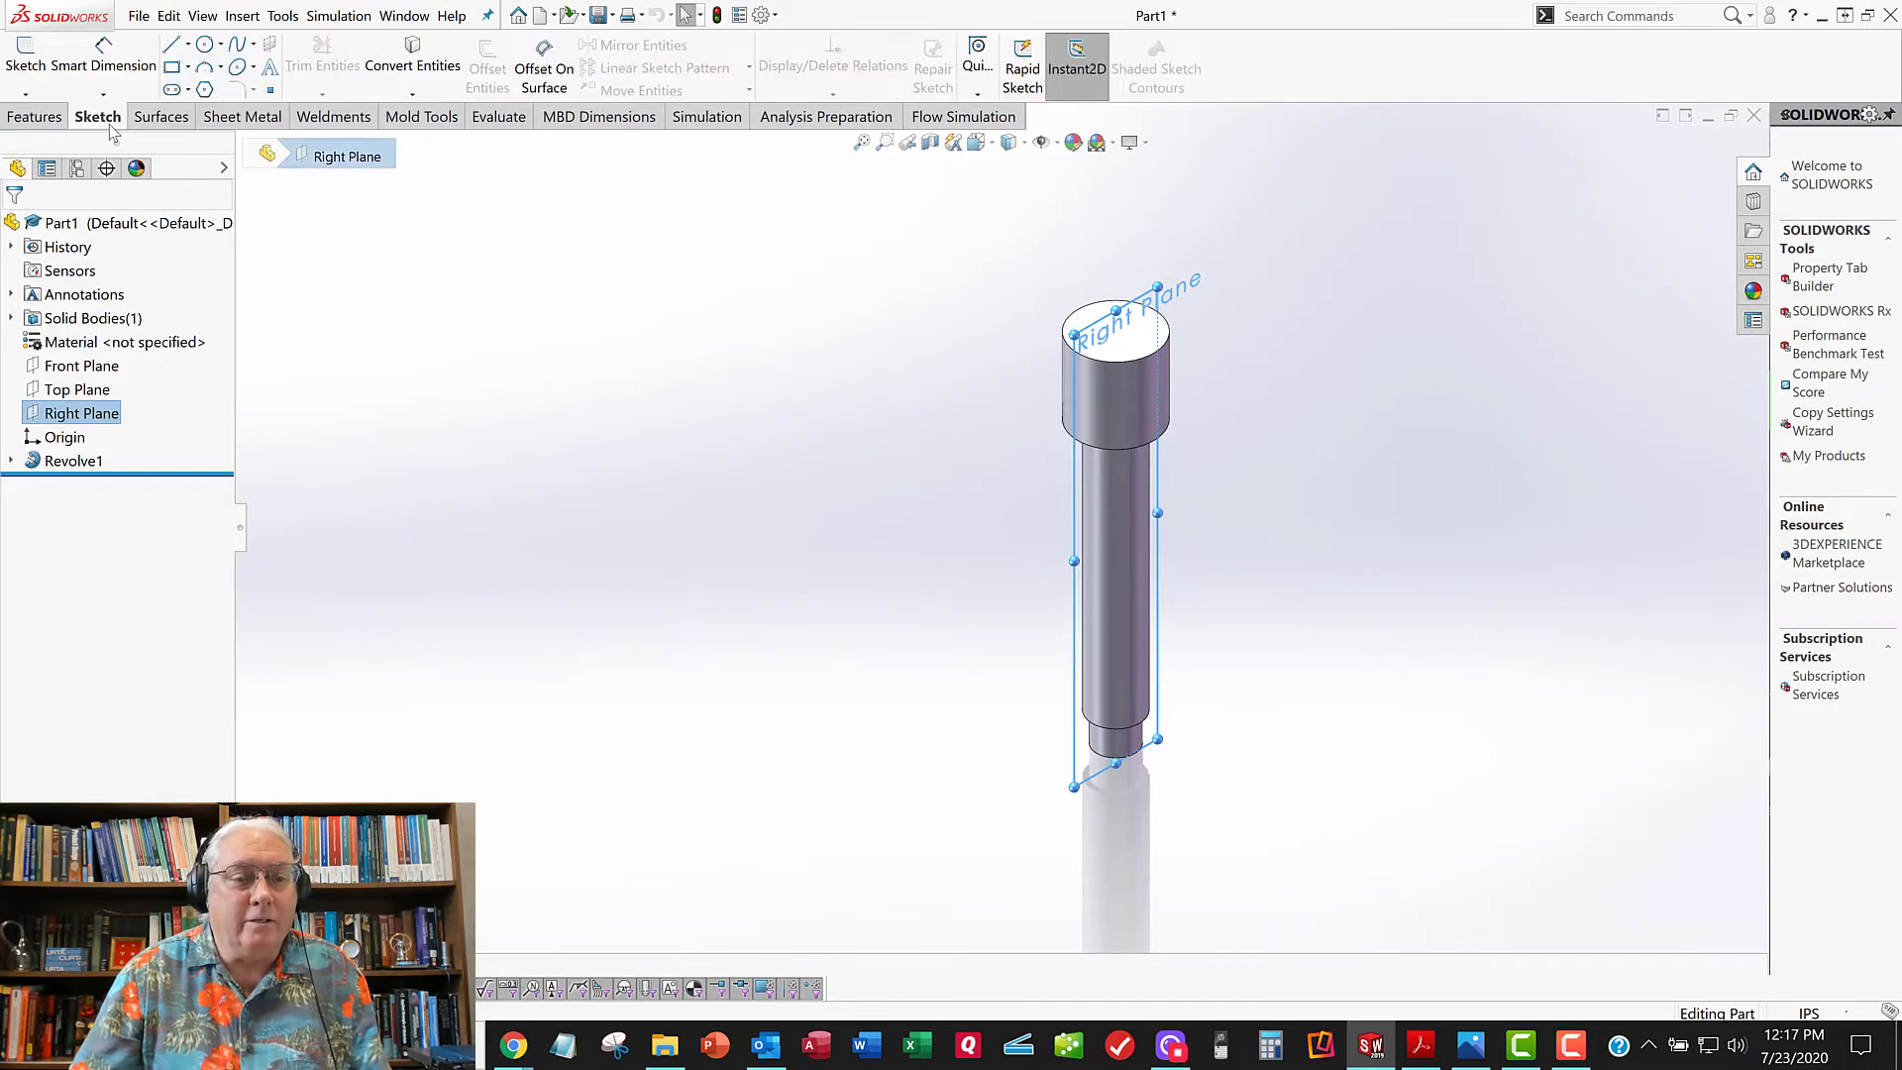
left_click(26, 64)
key("space")
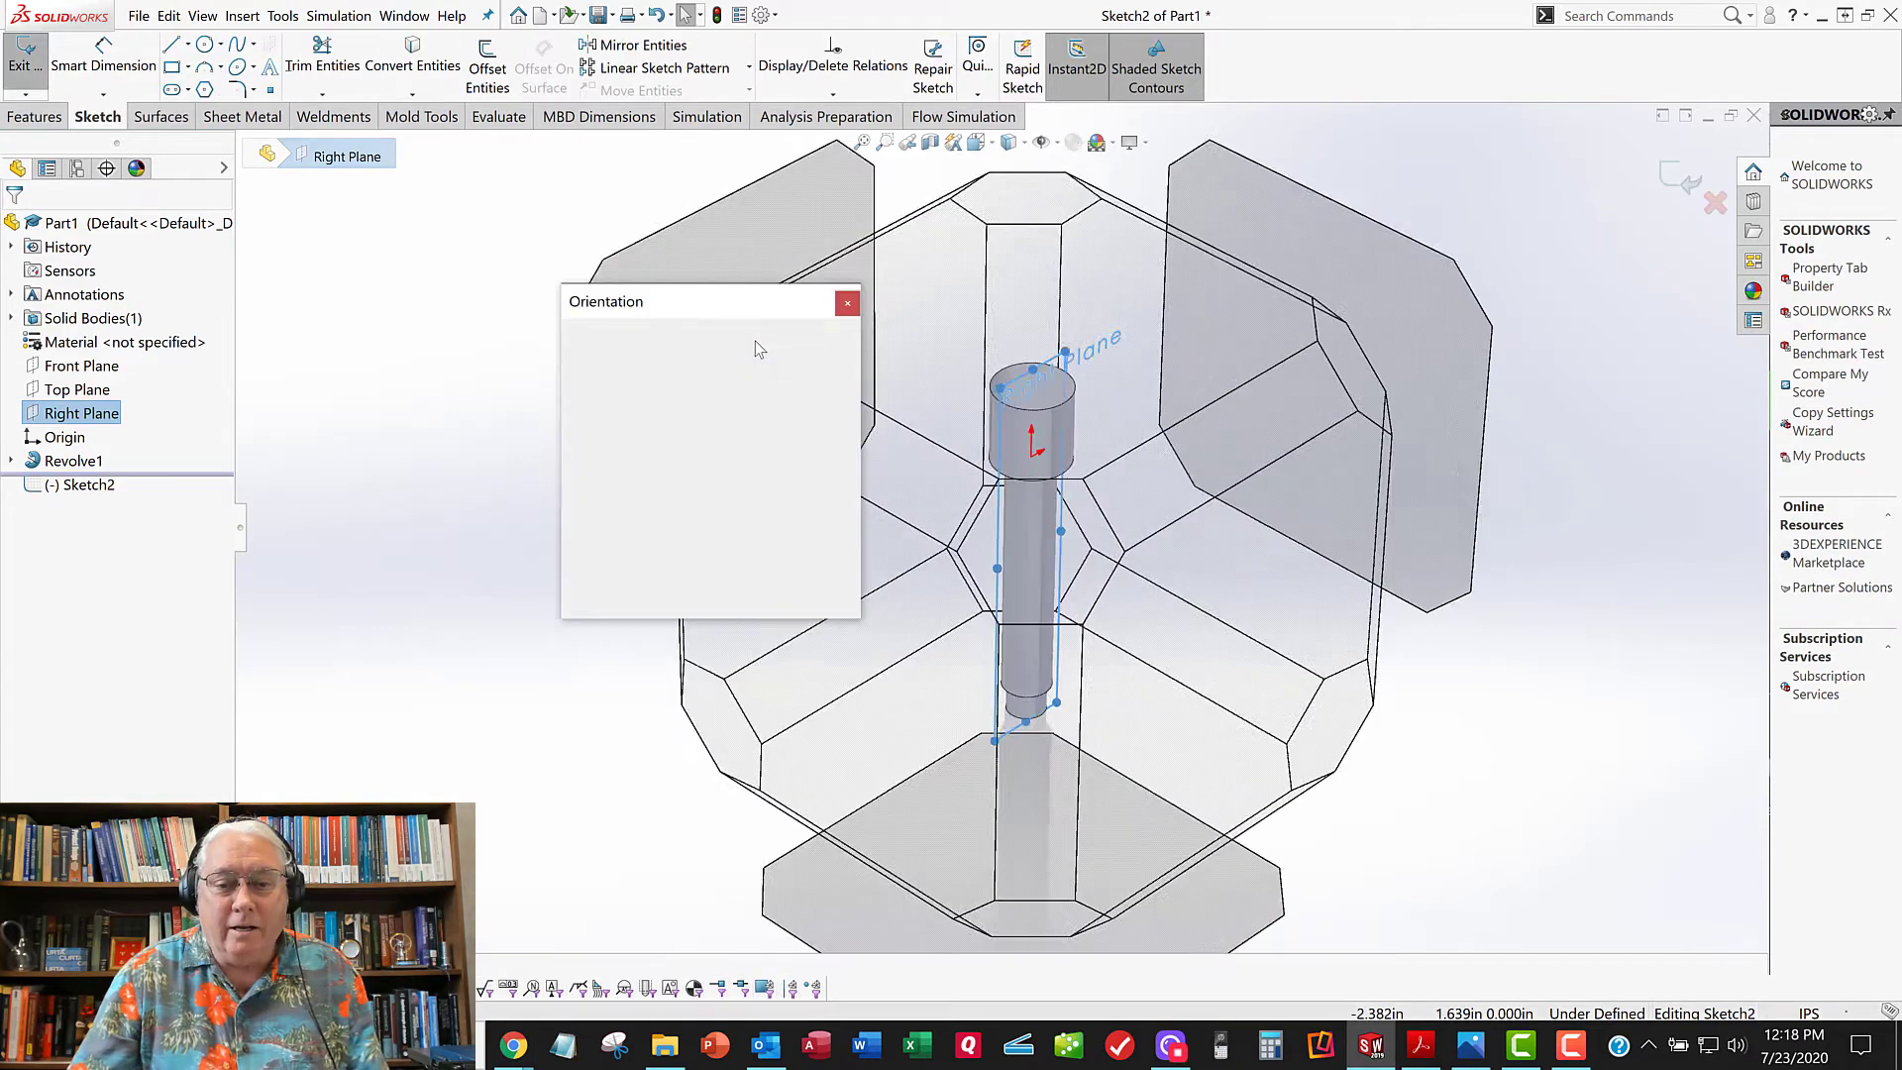
left_click(622, 381)
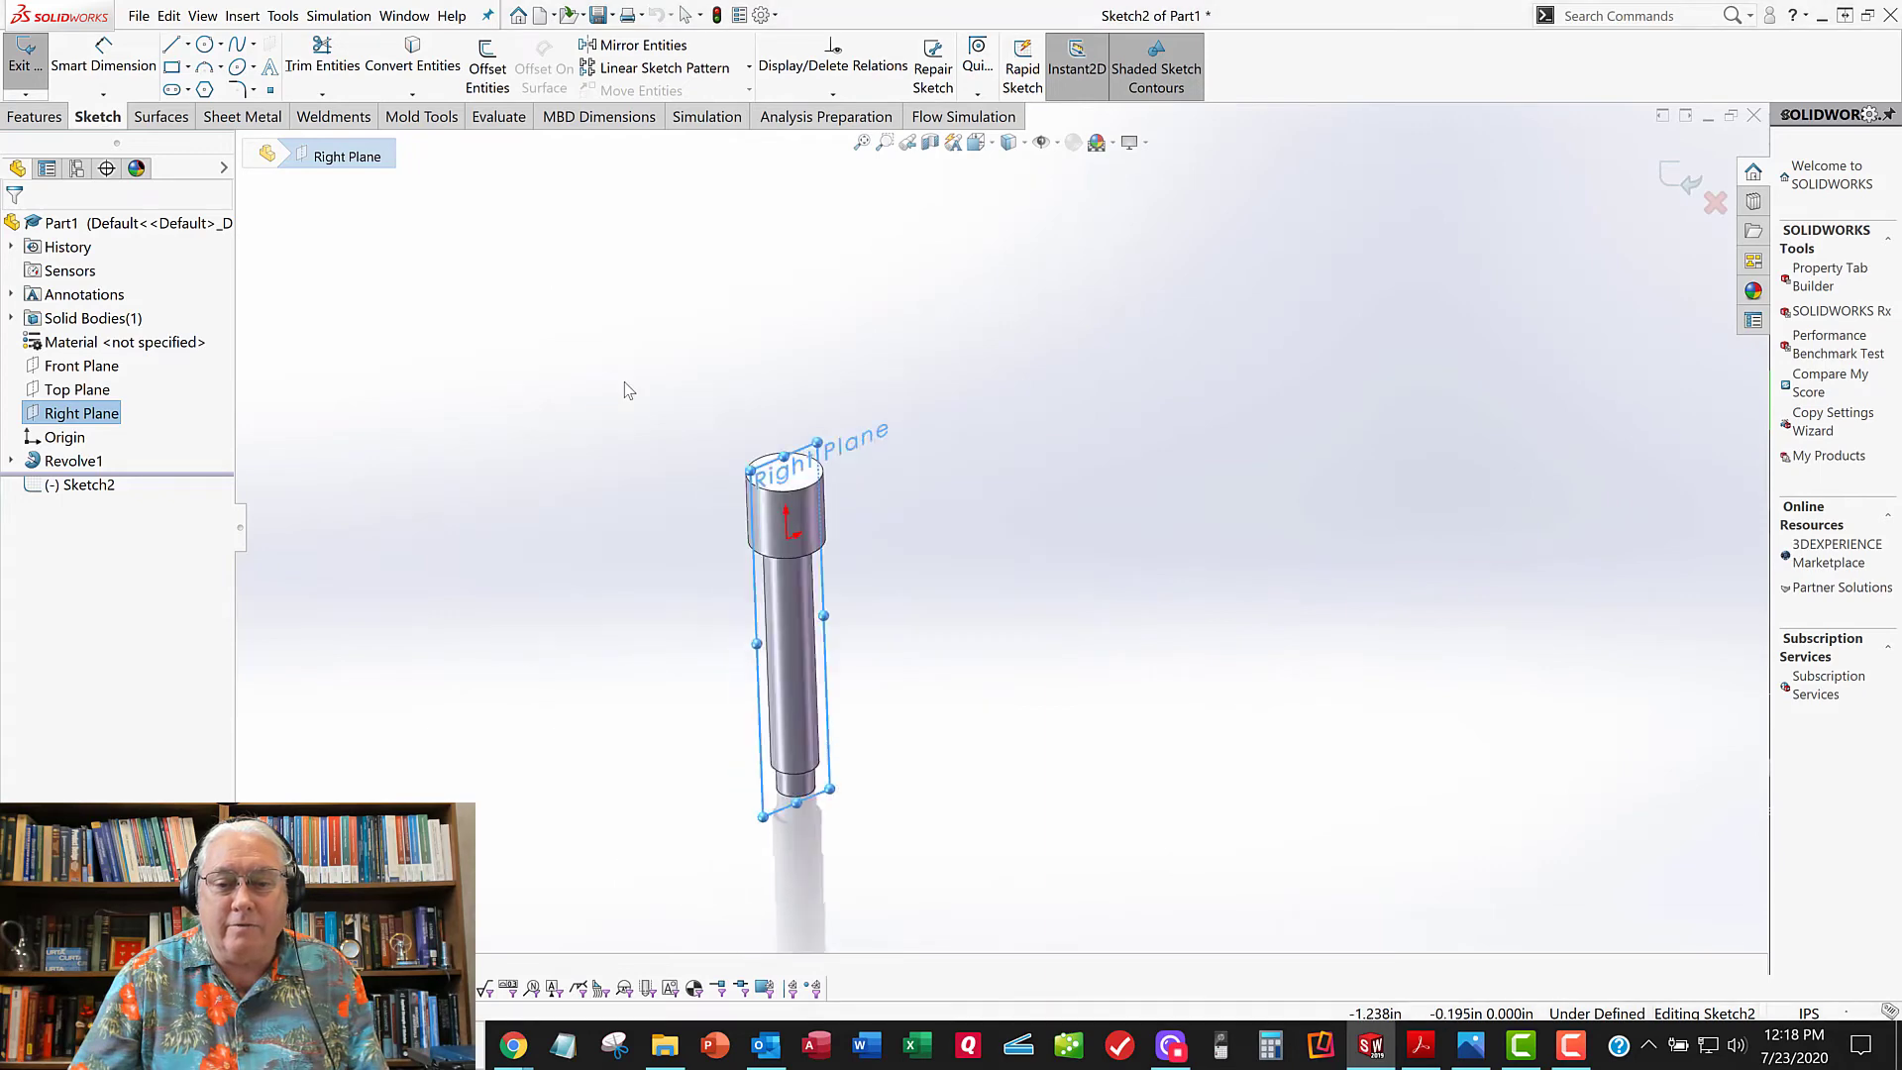
Step: Sketch a circle of about 0.06 in radius inside the head, centered about 0.265 in directly above the origin
scroll(1008, 304, "up", 2)
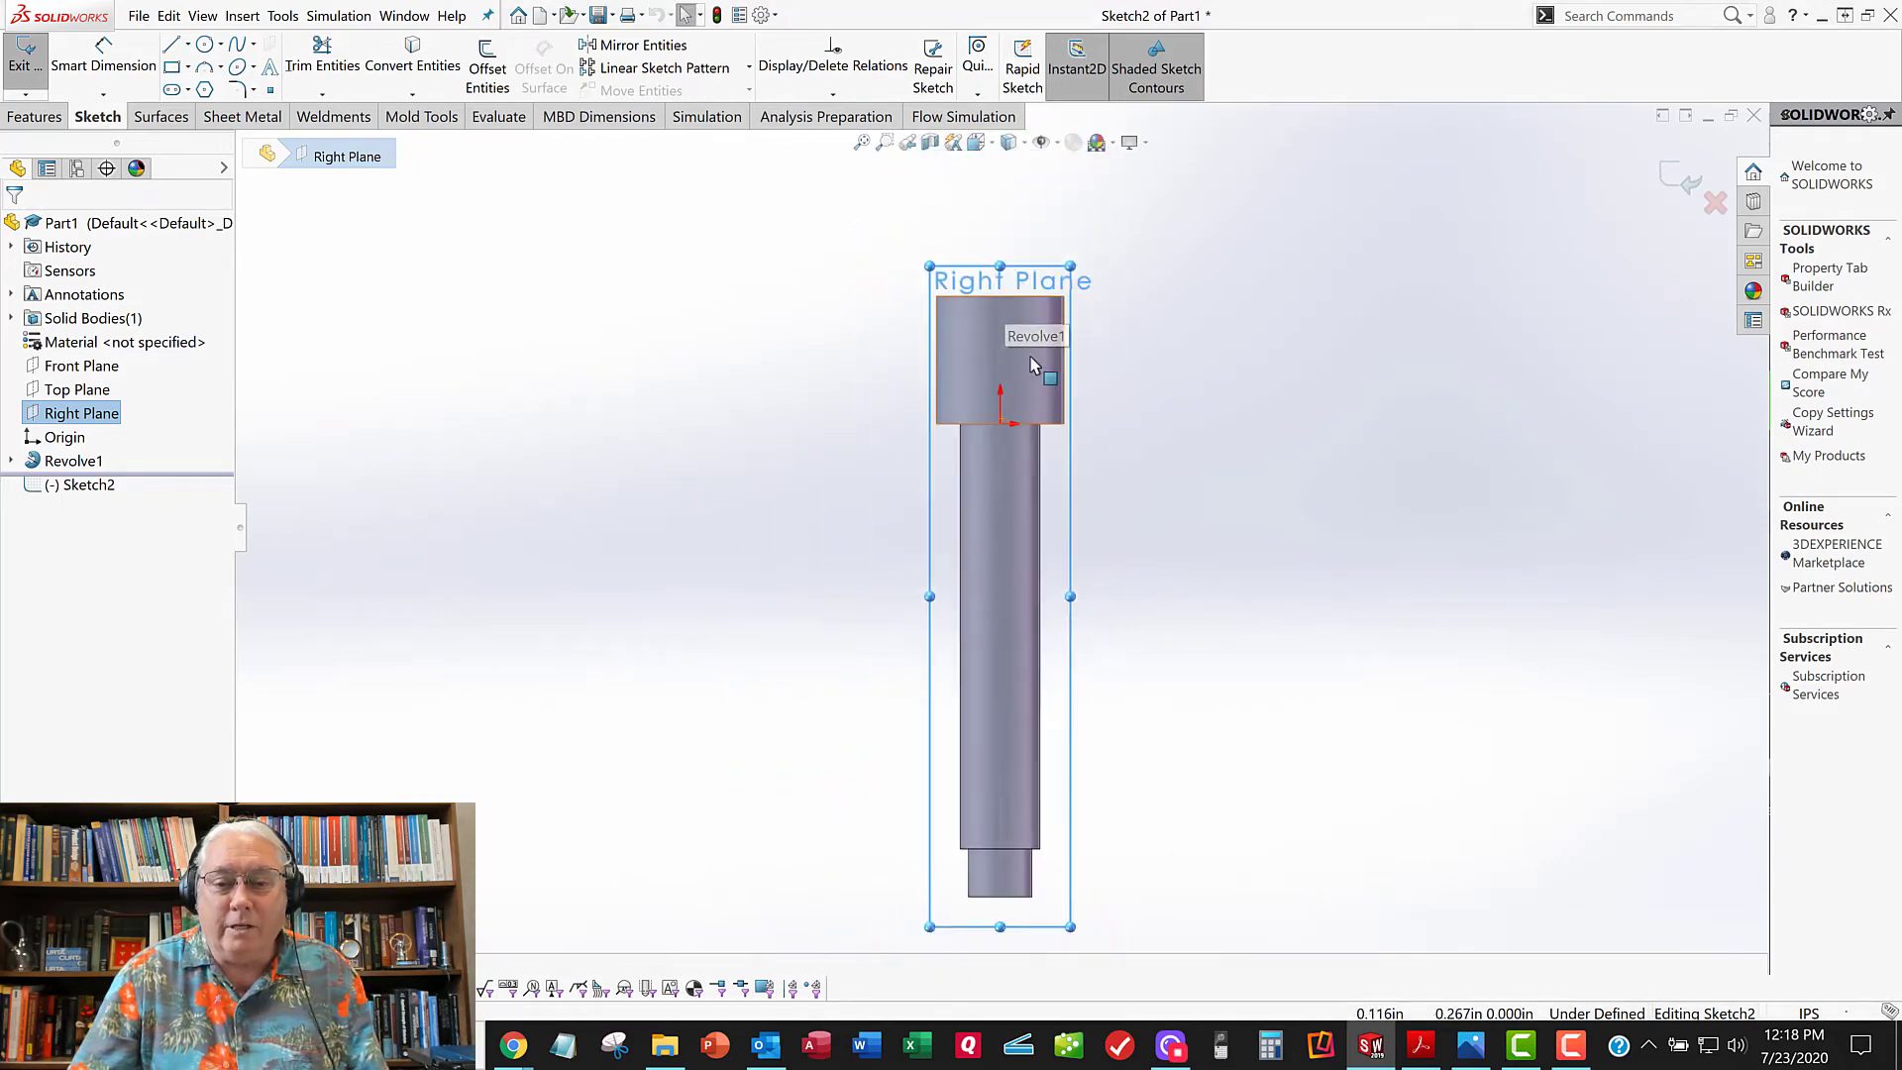
scroll(1060, 298, "down", 4)
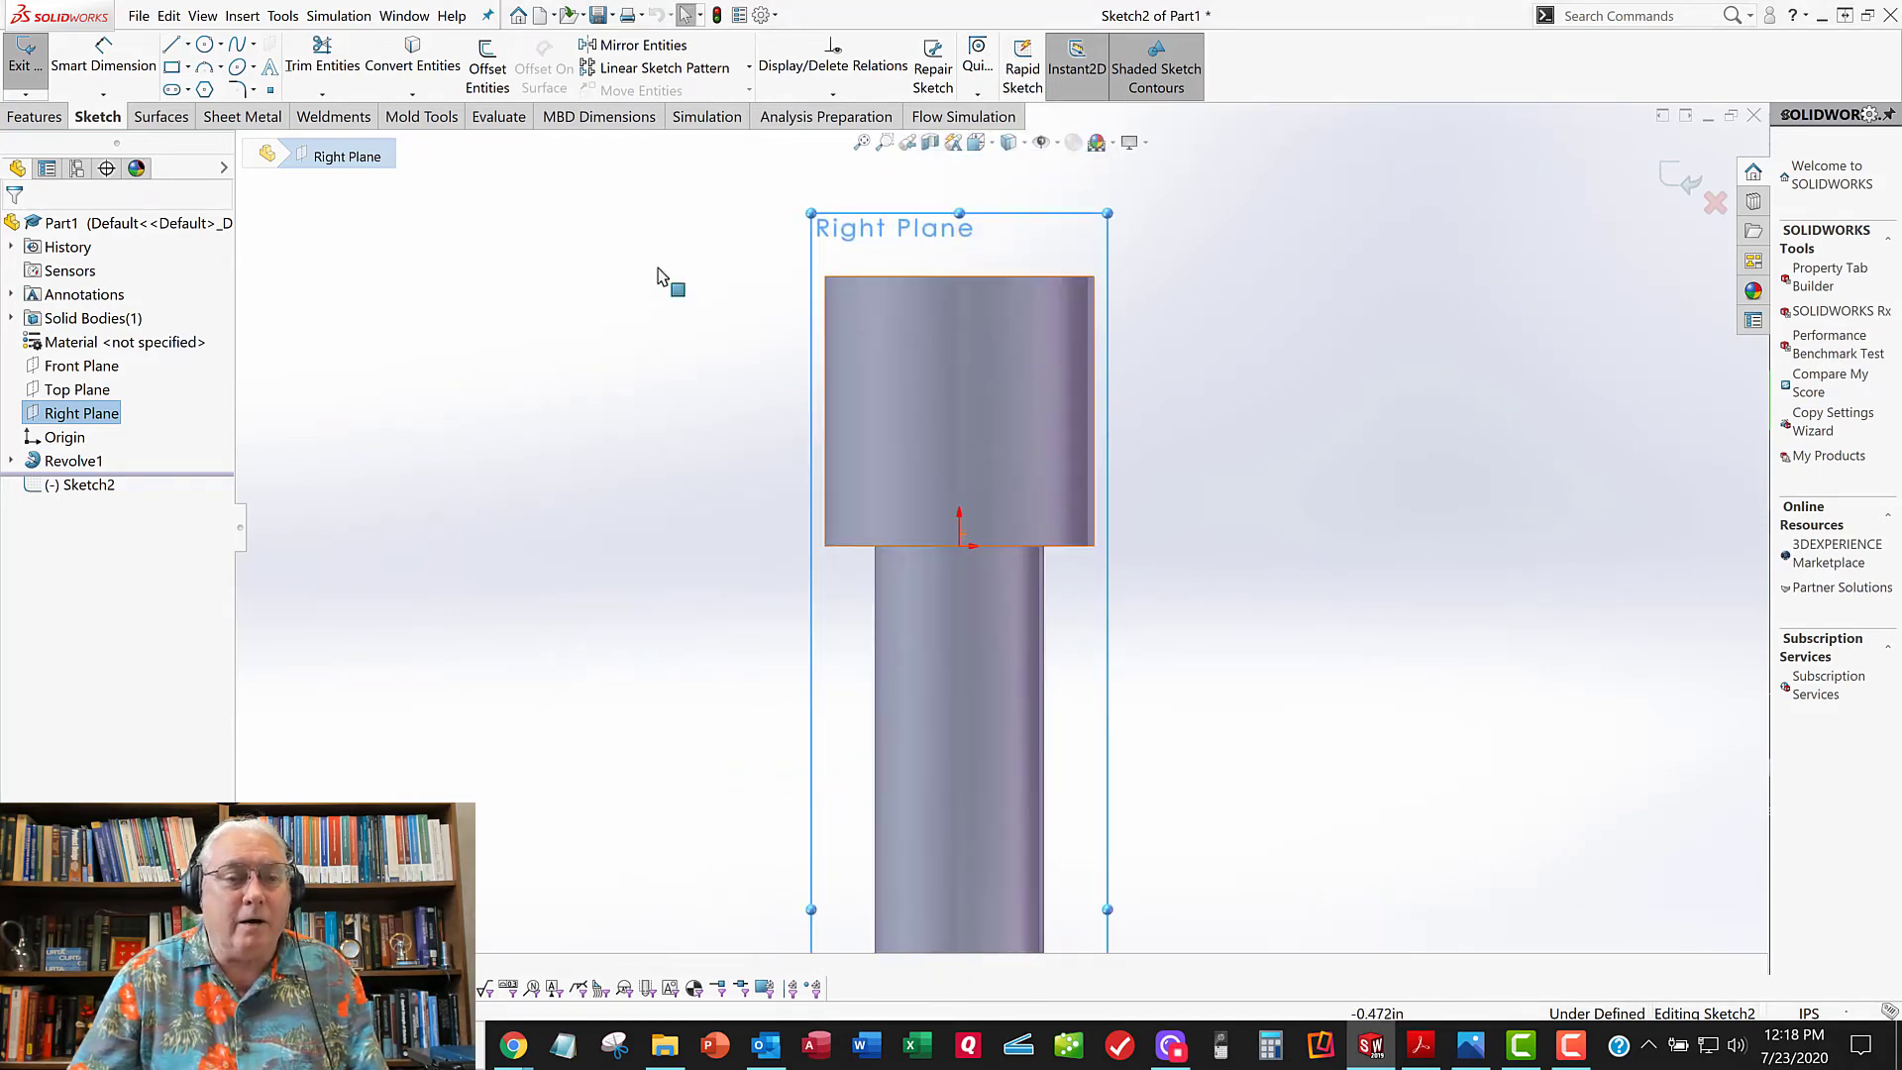
left_click(205, 46)
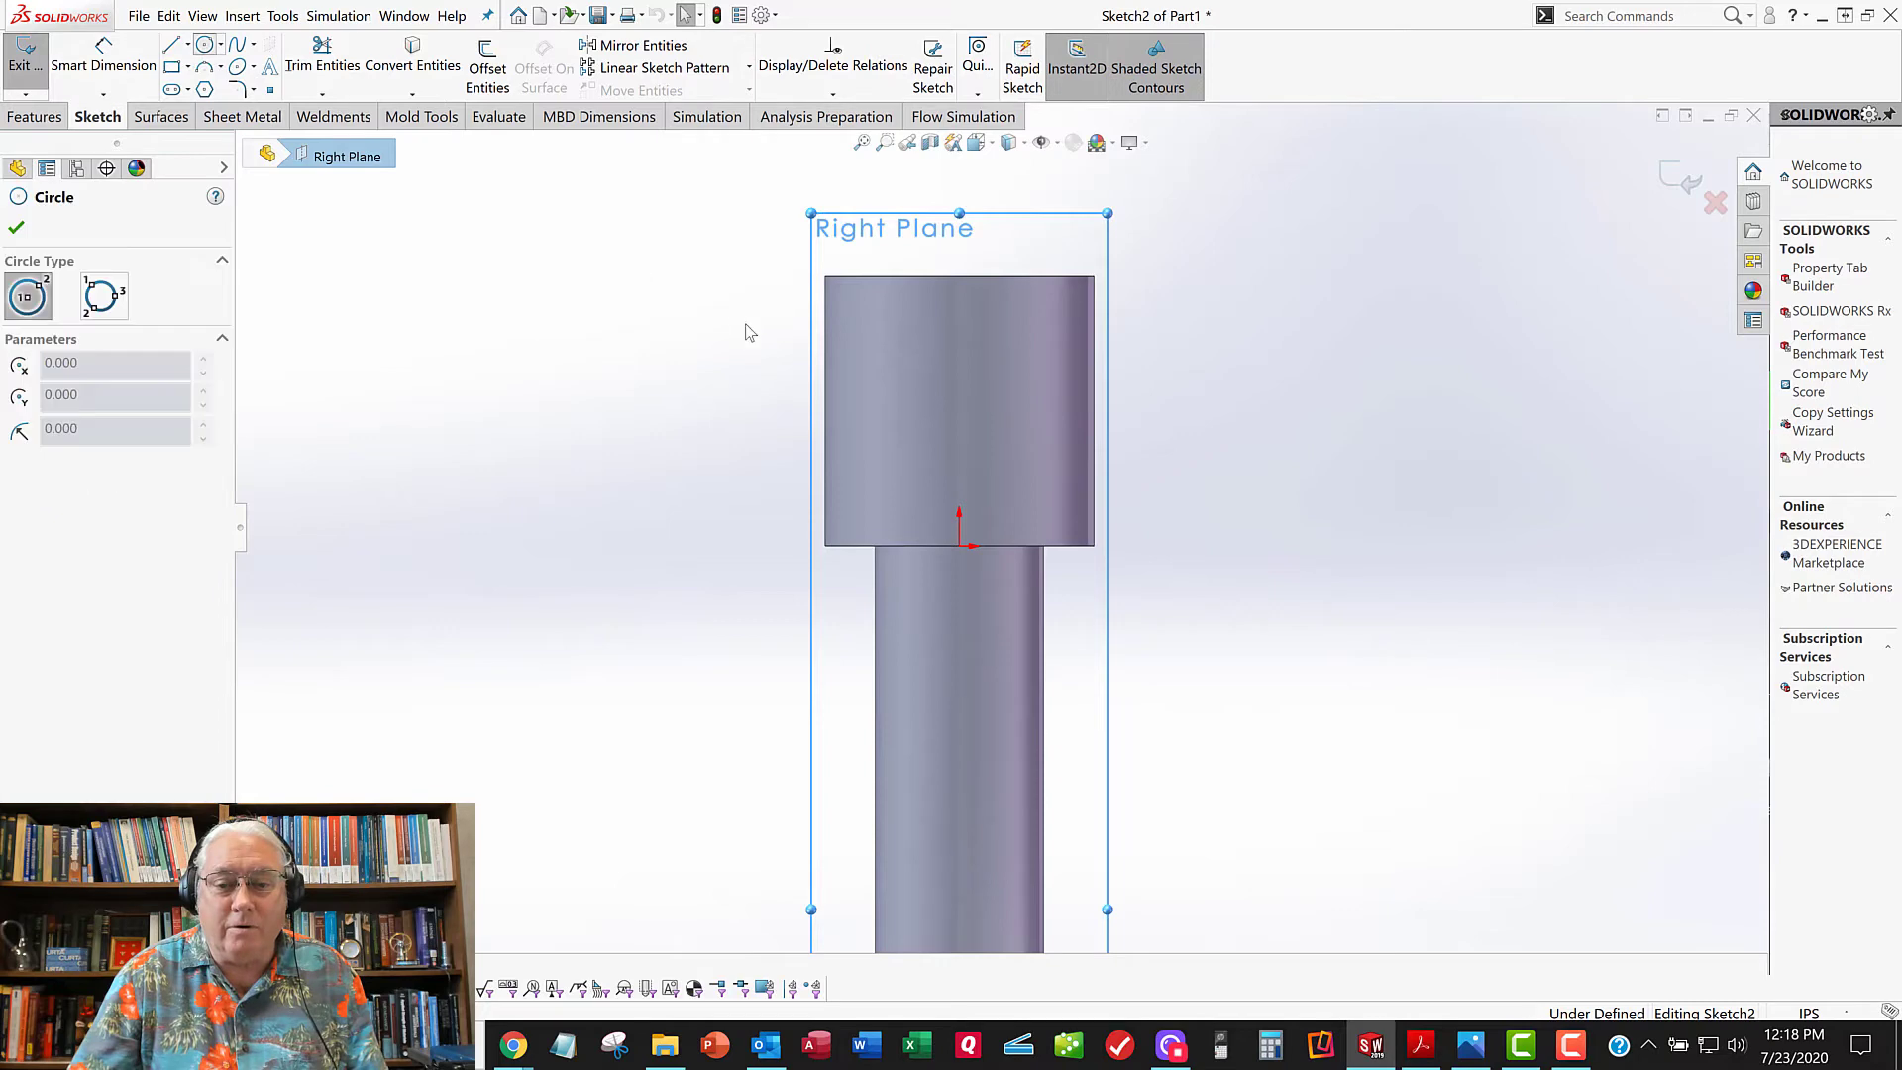
left_click(959, 403)
left_click(990, 406)
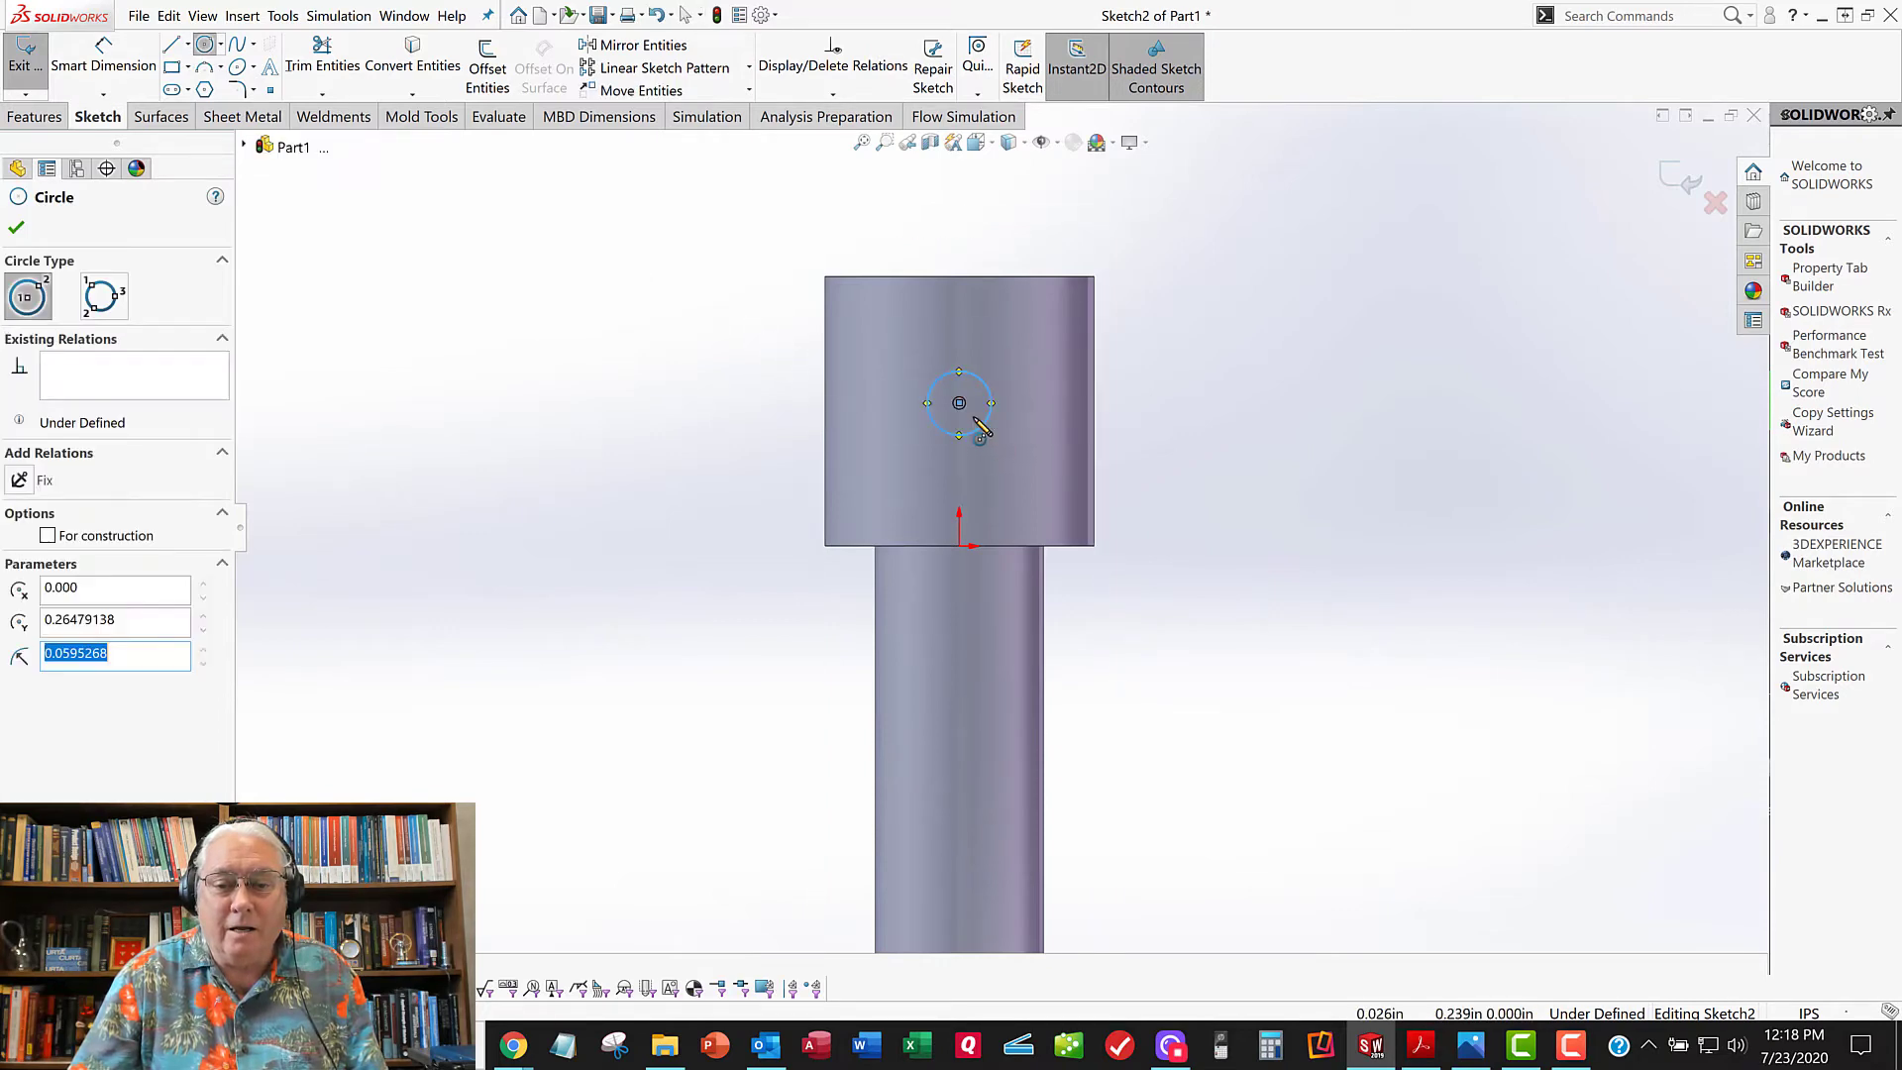
right_click(986, 428)
left_click(1030, 432)
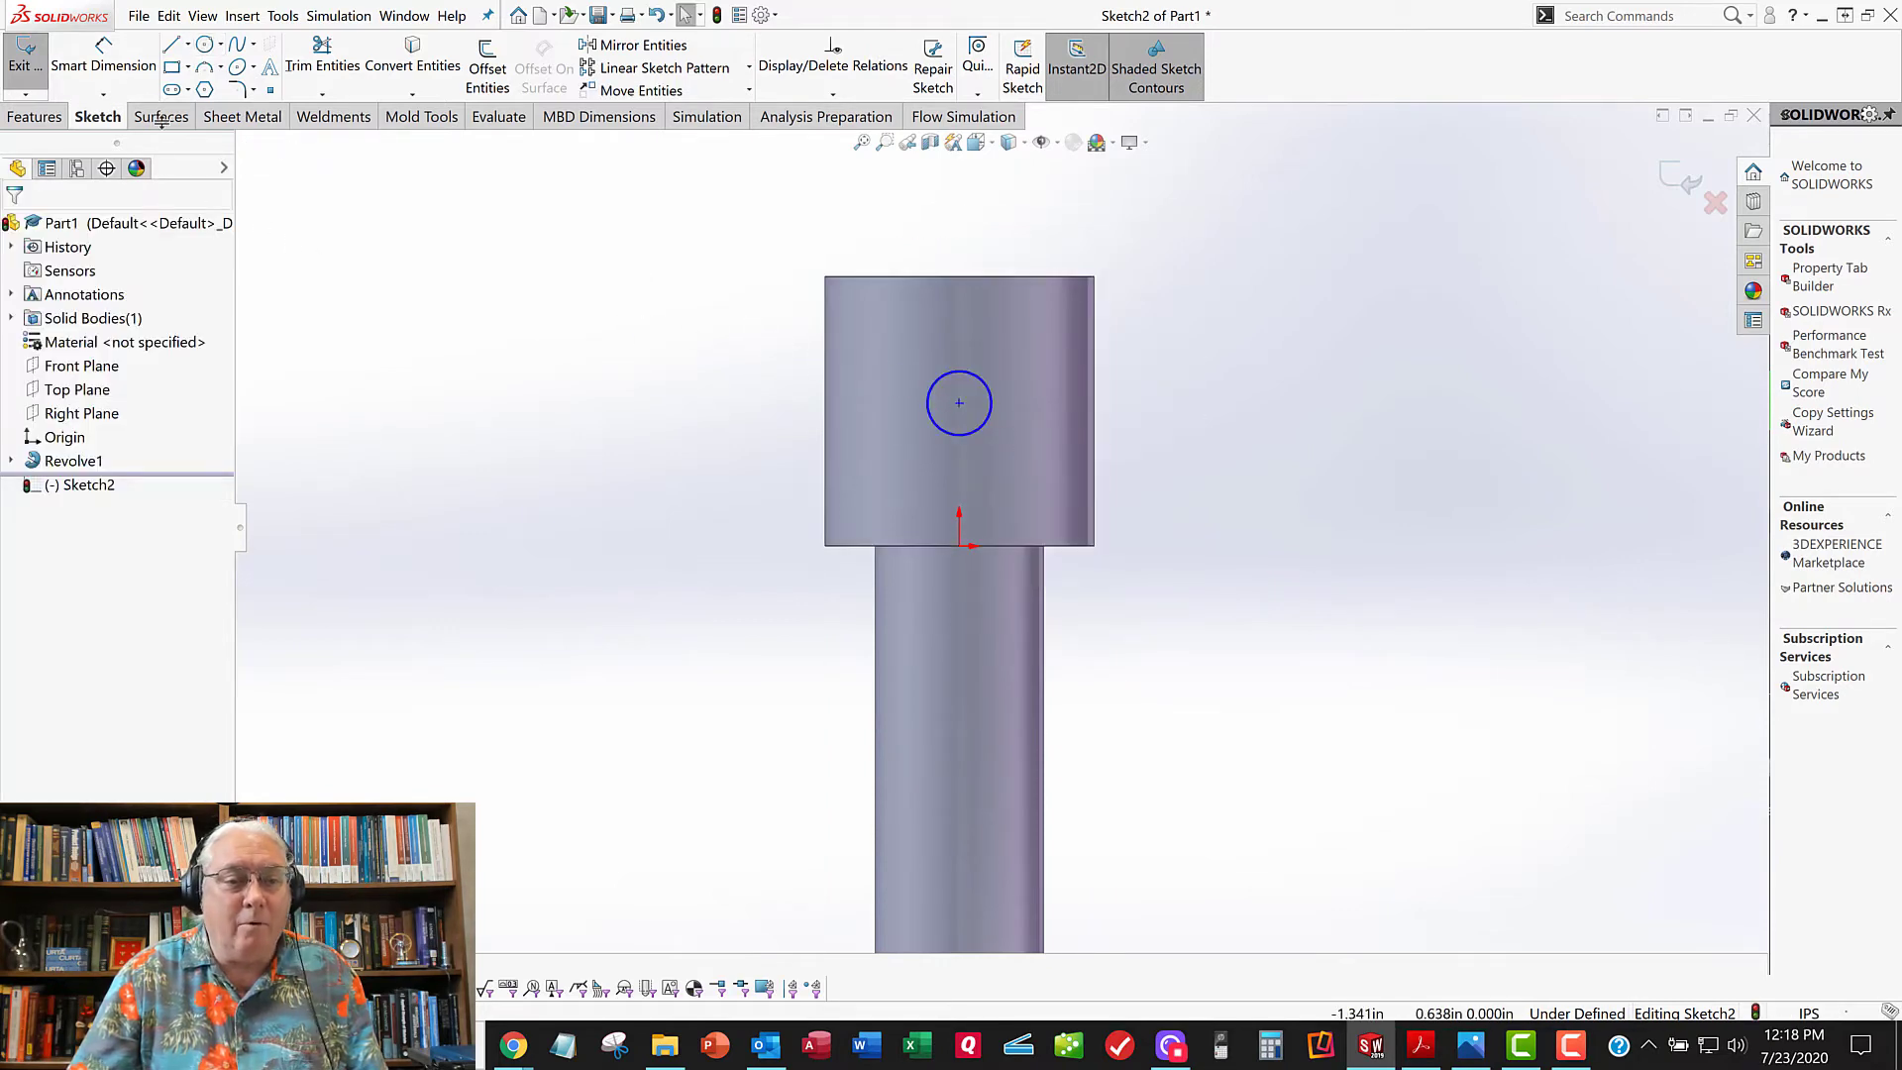
Step: Add a Vertical relation between the circle's center and the origin
left_click(959, 403)
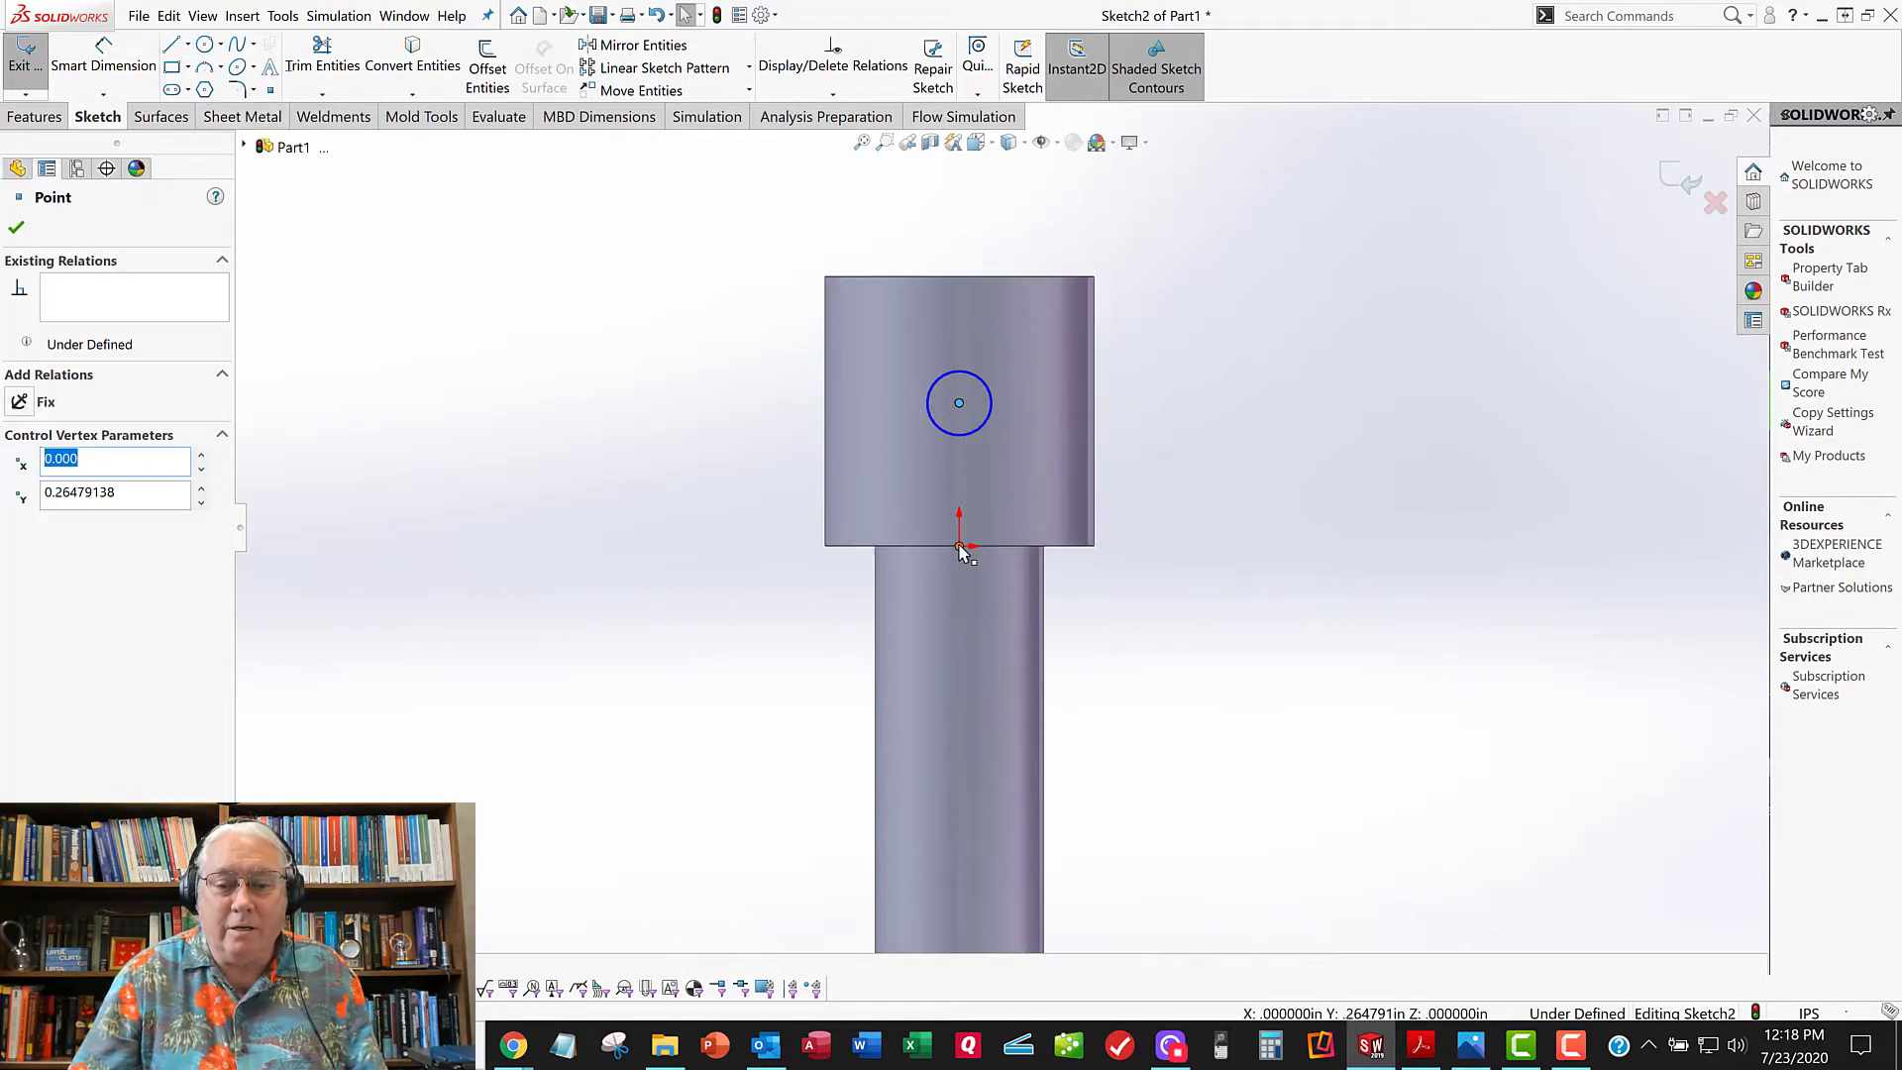
left_click(959, 546, "ctrl")
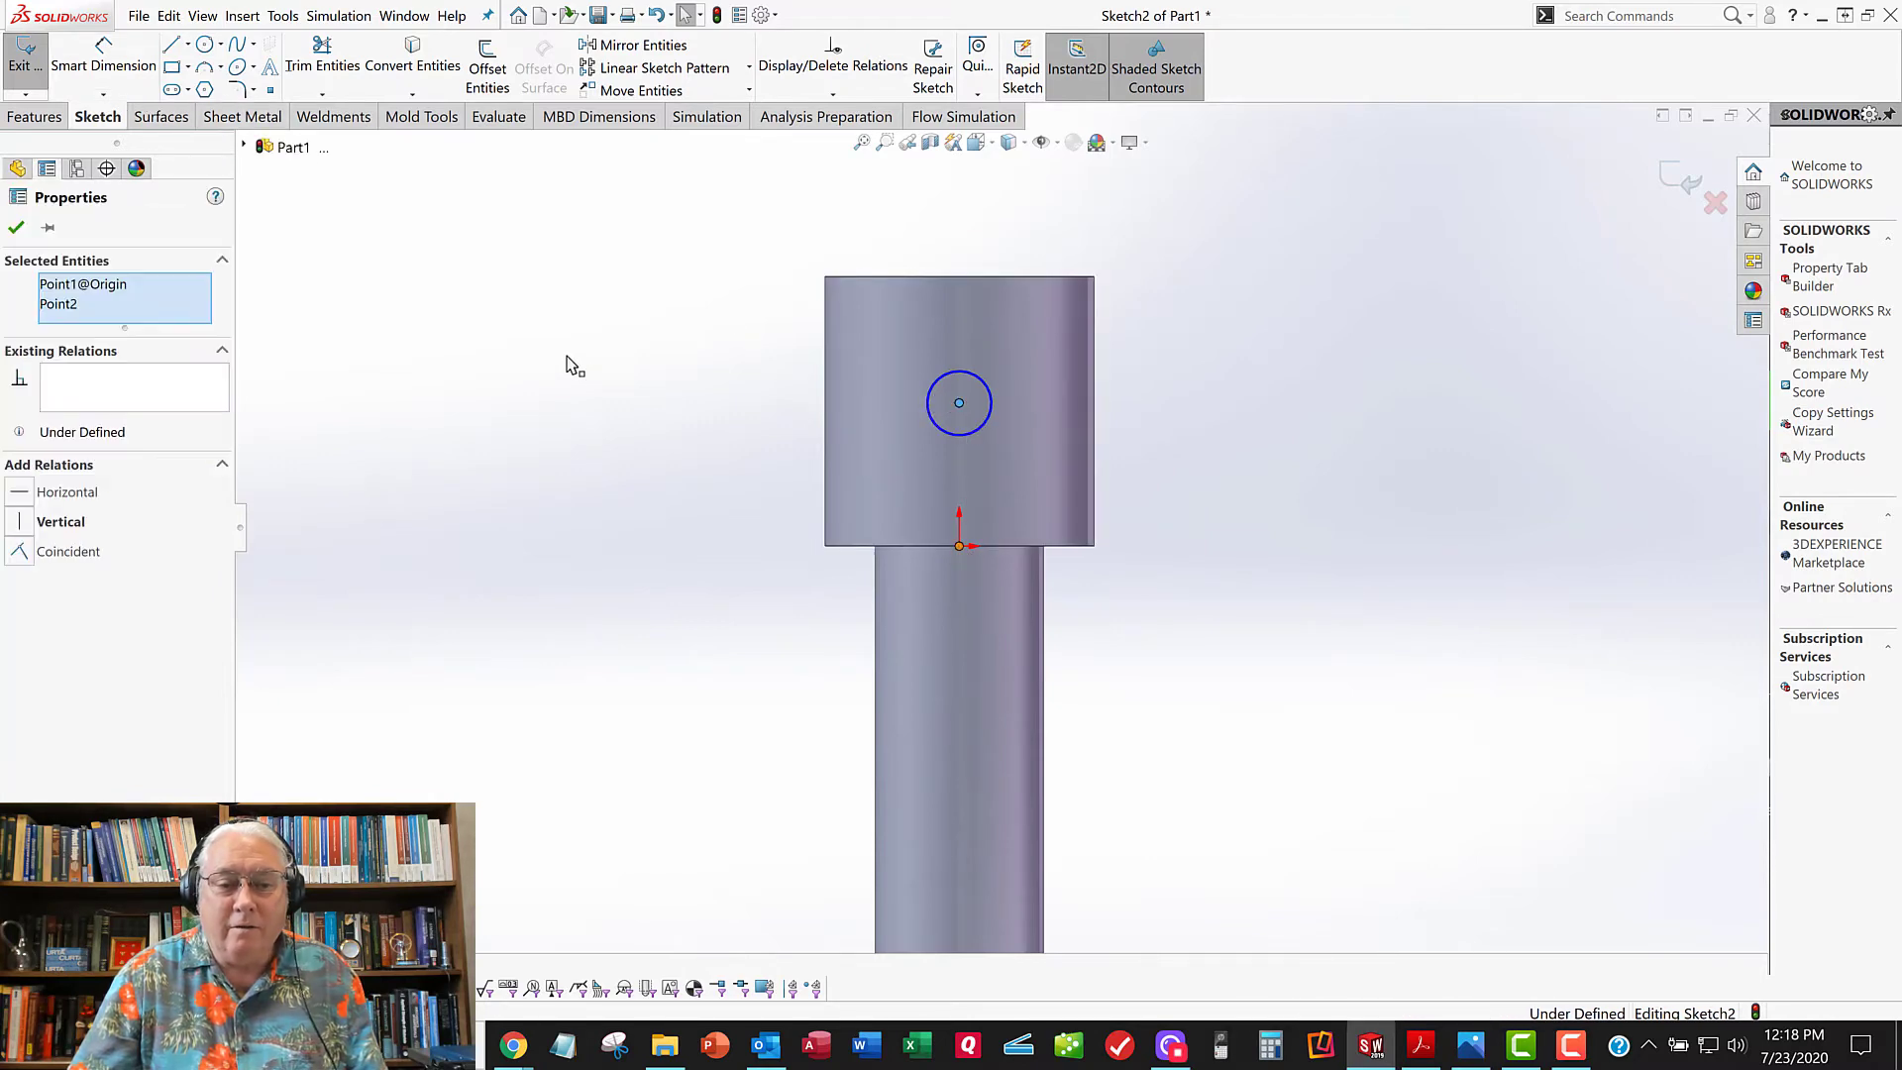
left_click(22, 523)
left_click(16, 227)
Step: Dimension the circle's center 0.25 in below the top edge of the head
left_click(124, 71)
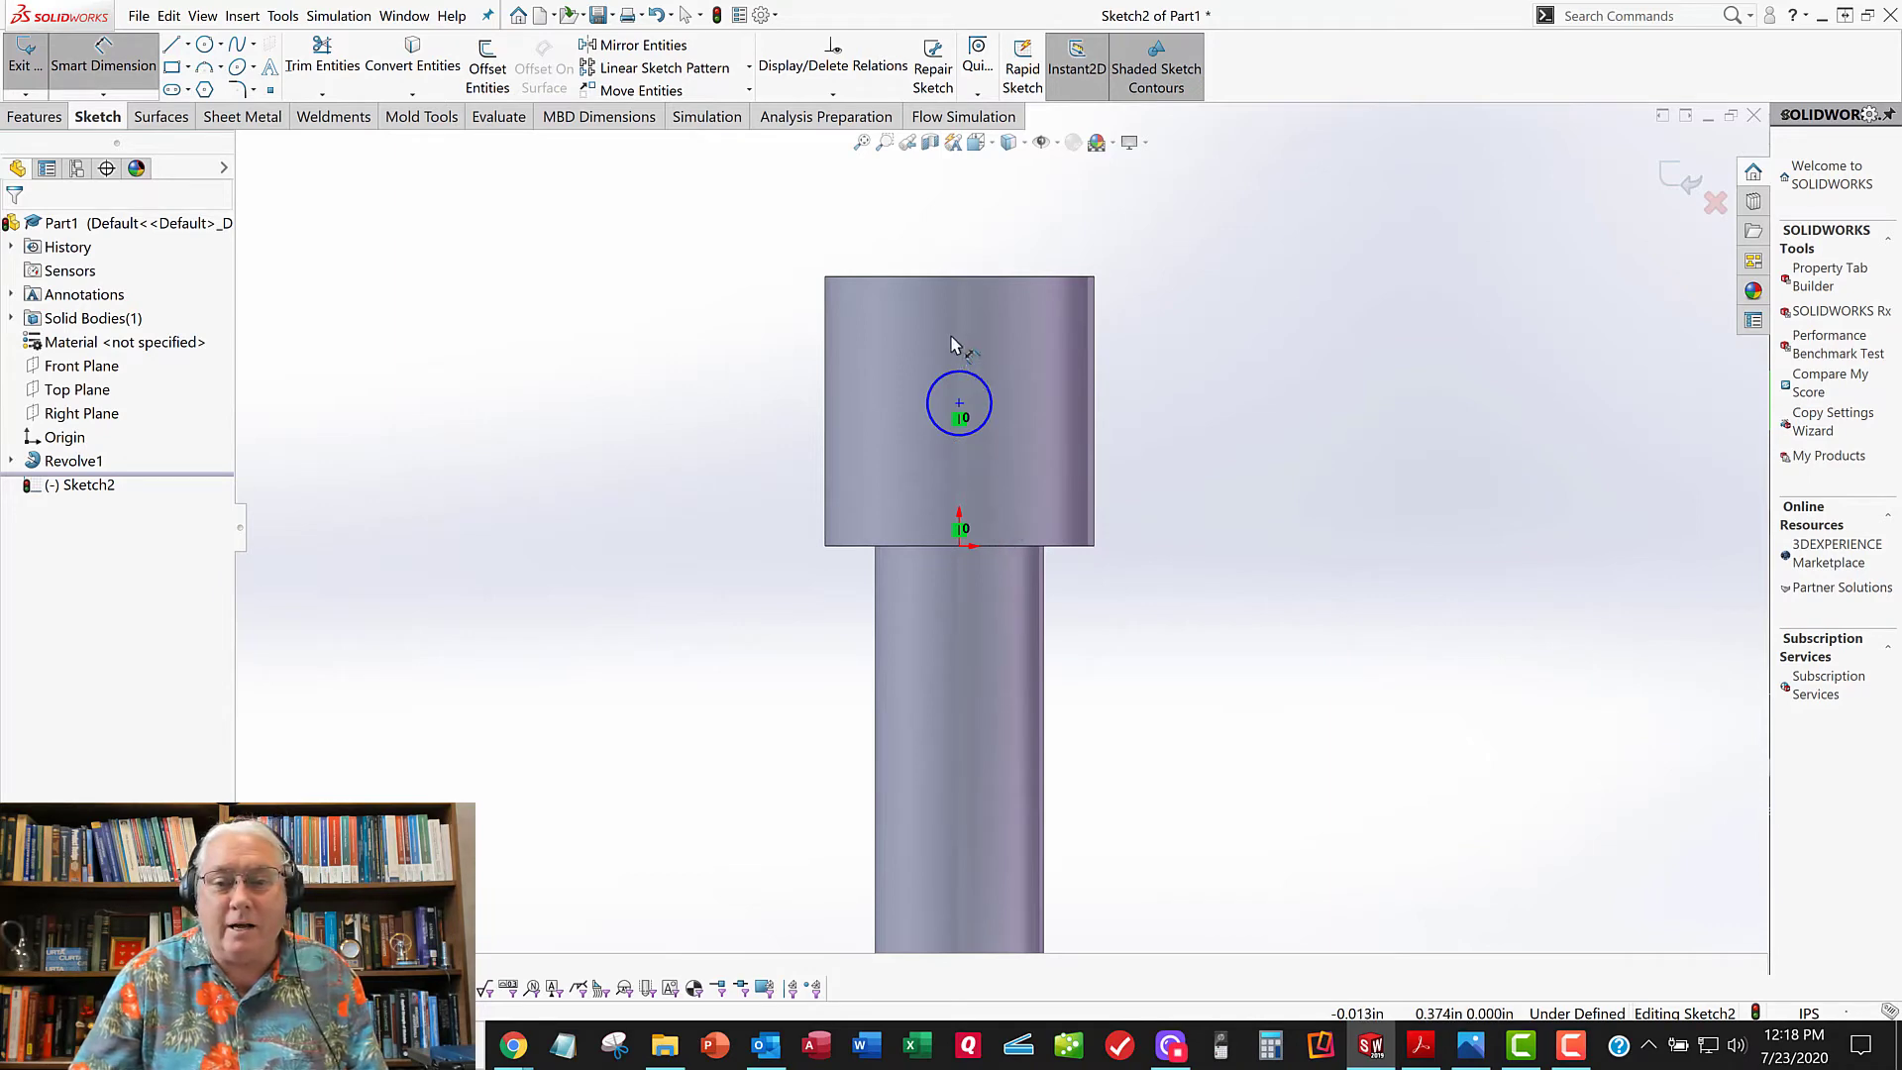
left_click(981, 280)
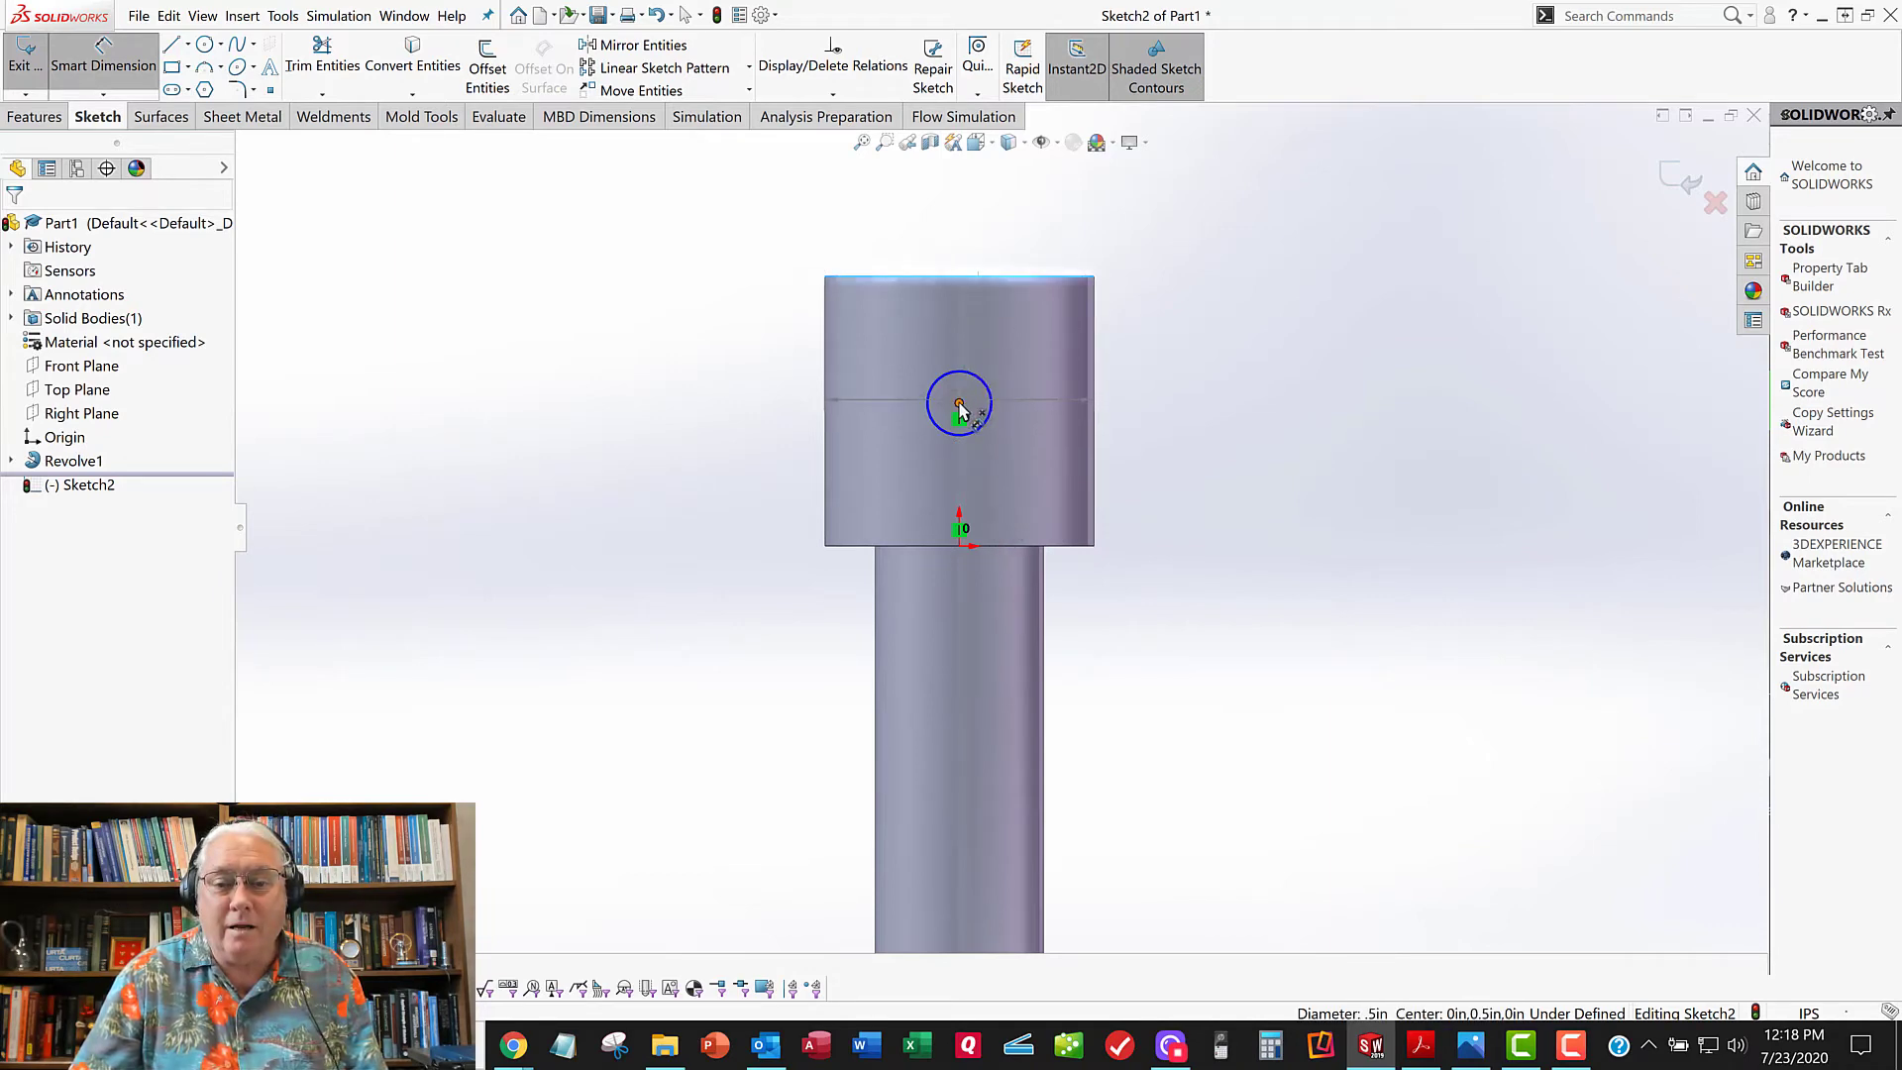
left_click(959, 404)
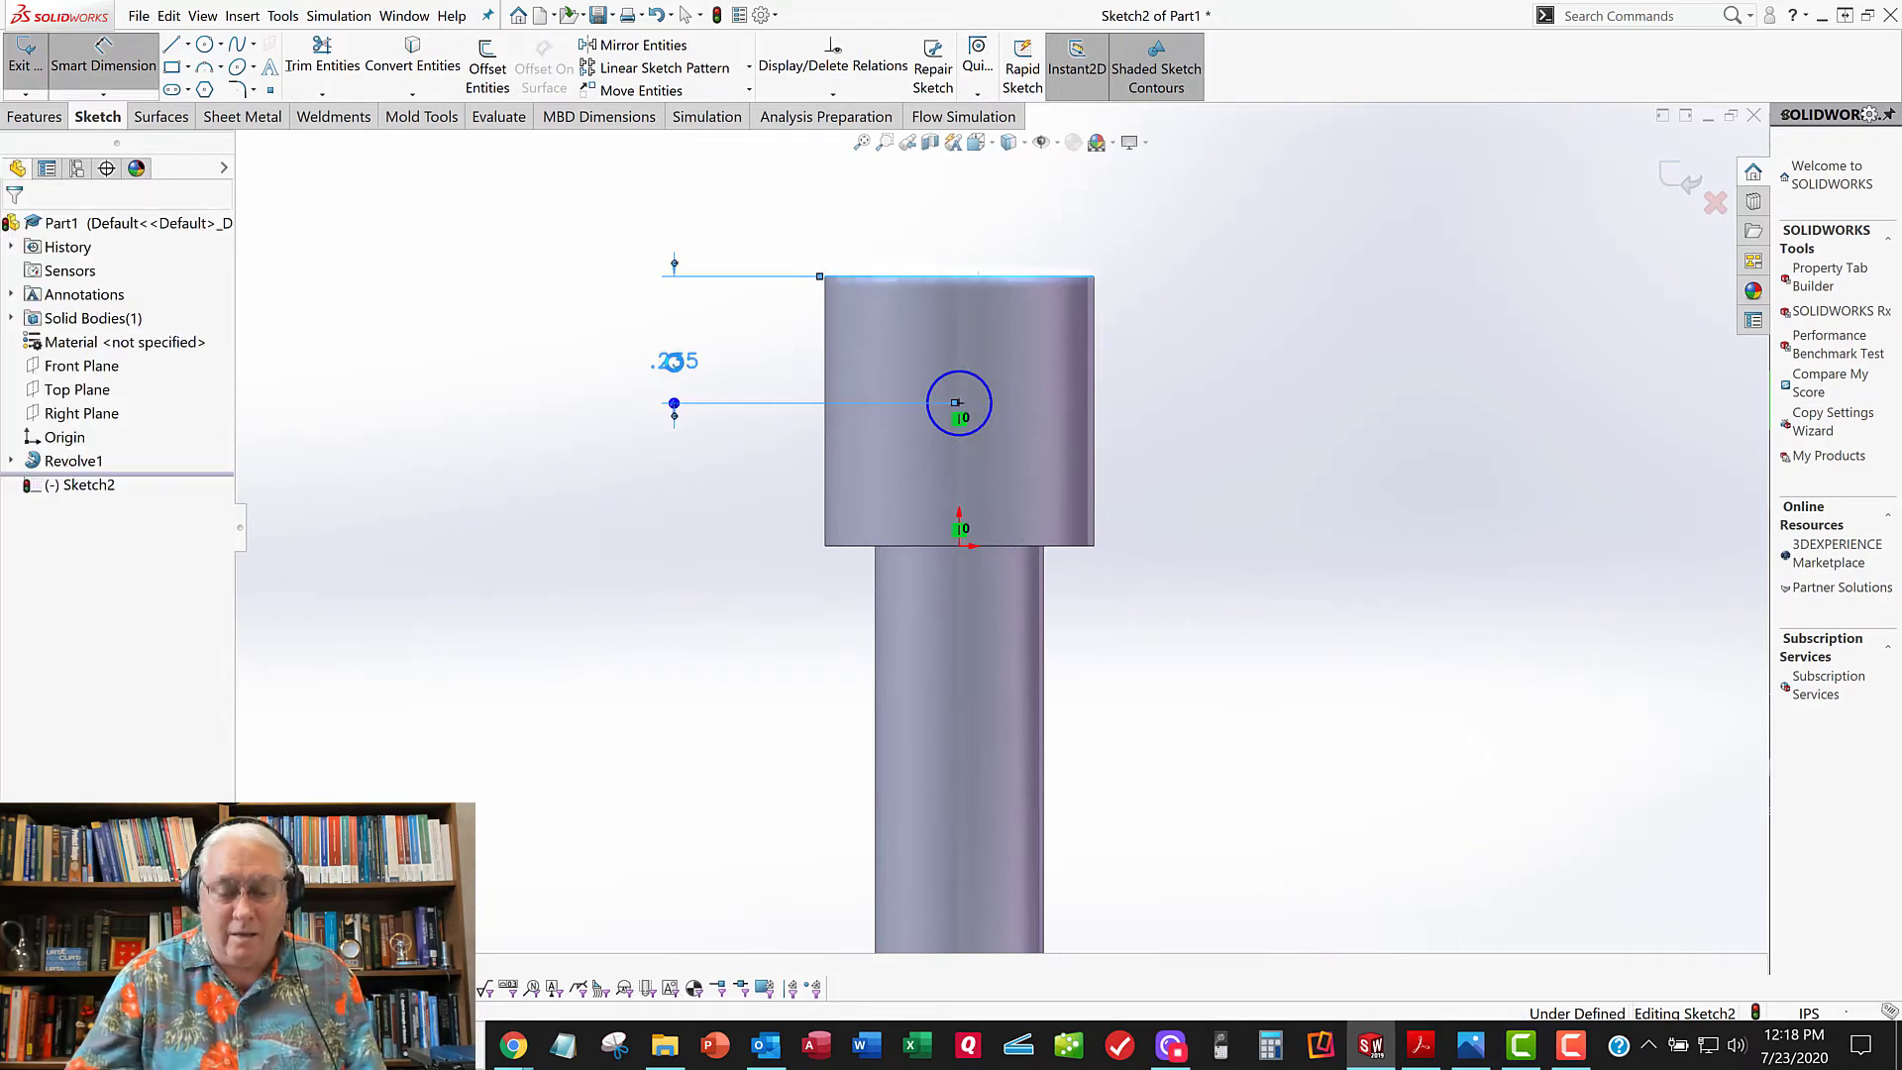
left_click(674, 363)
type(".25")
key("Return")
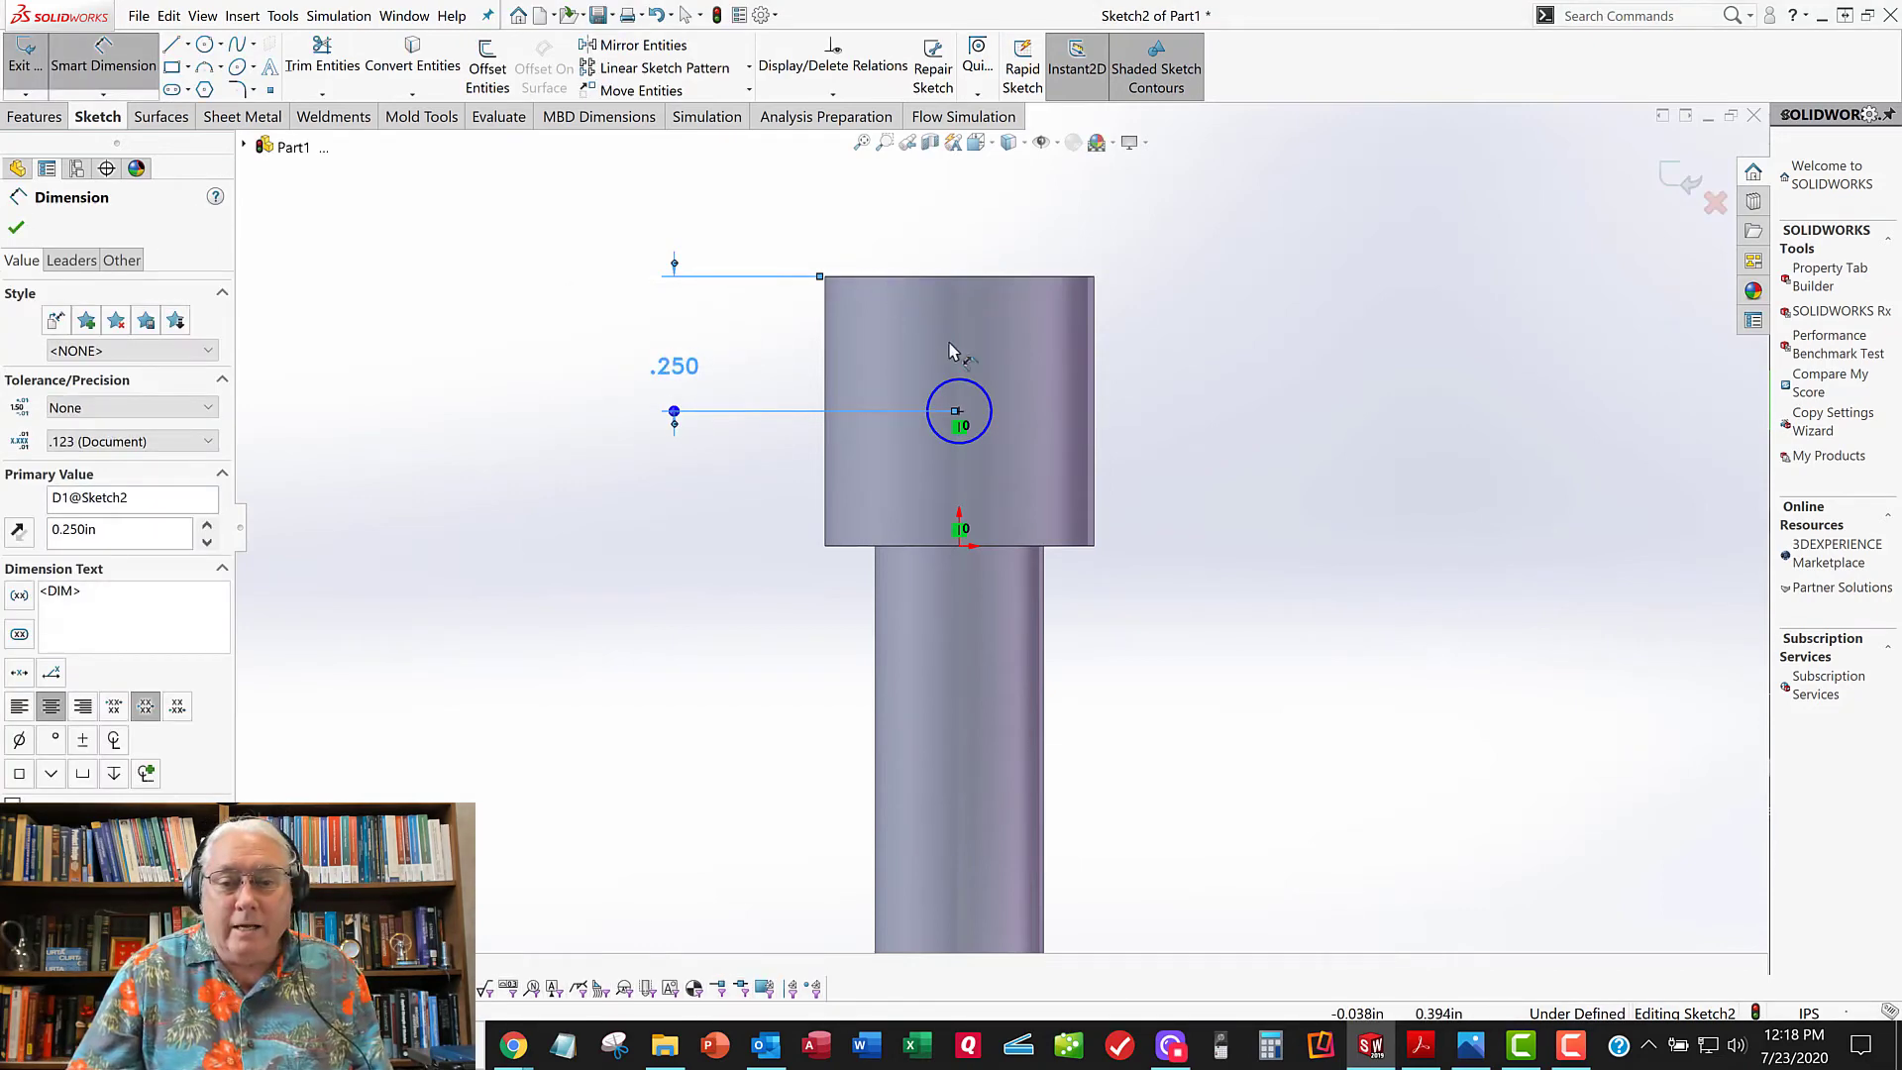
Step: Dimension the circle's diameter as 0.125 in
left_click(1115, 247)
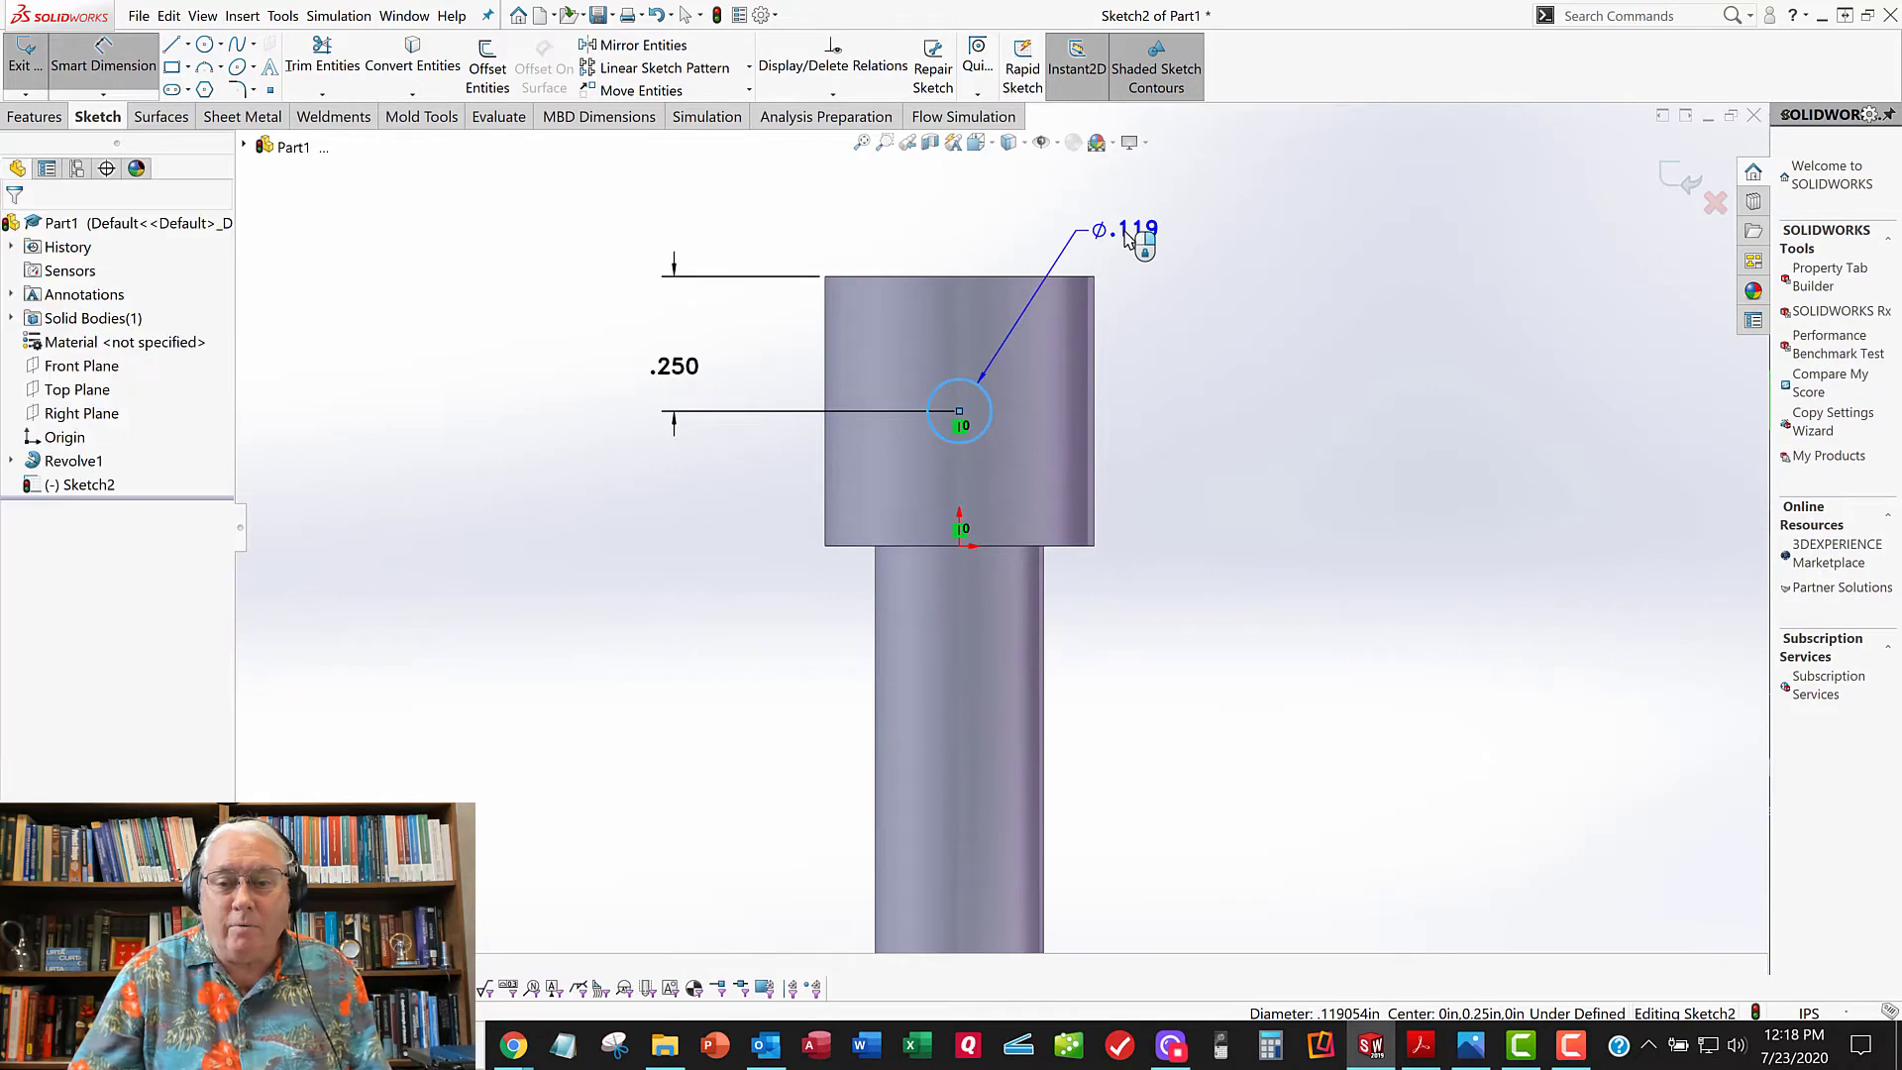
type(".125")
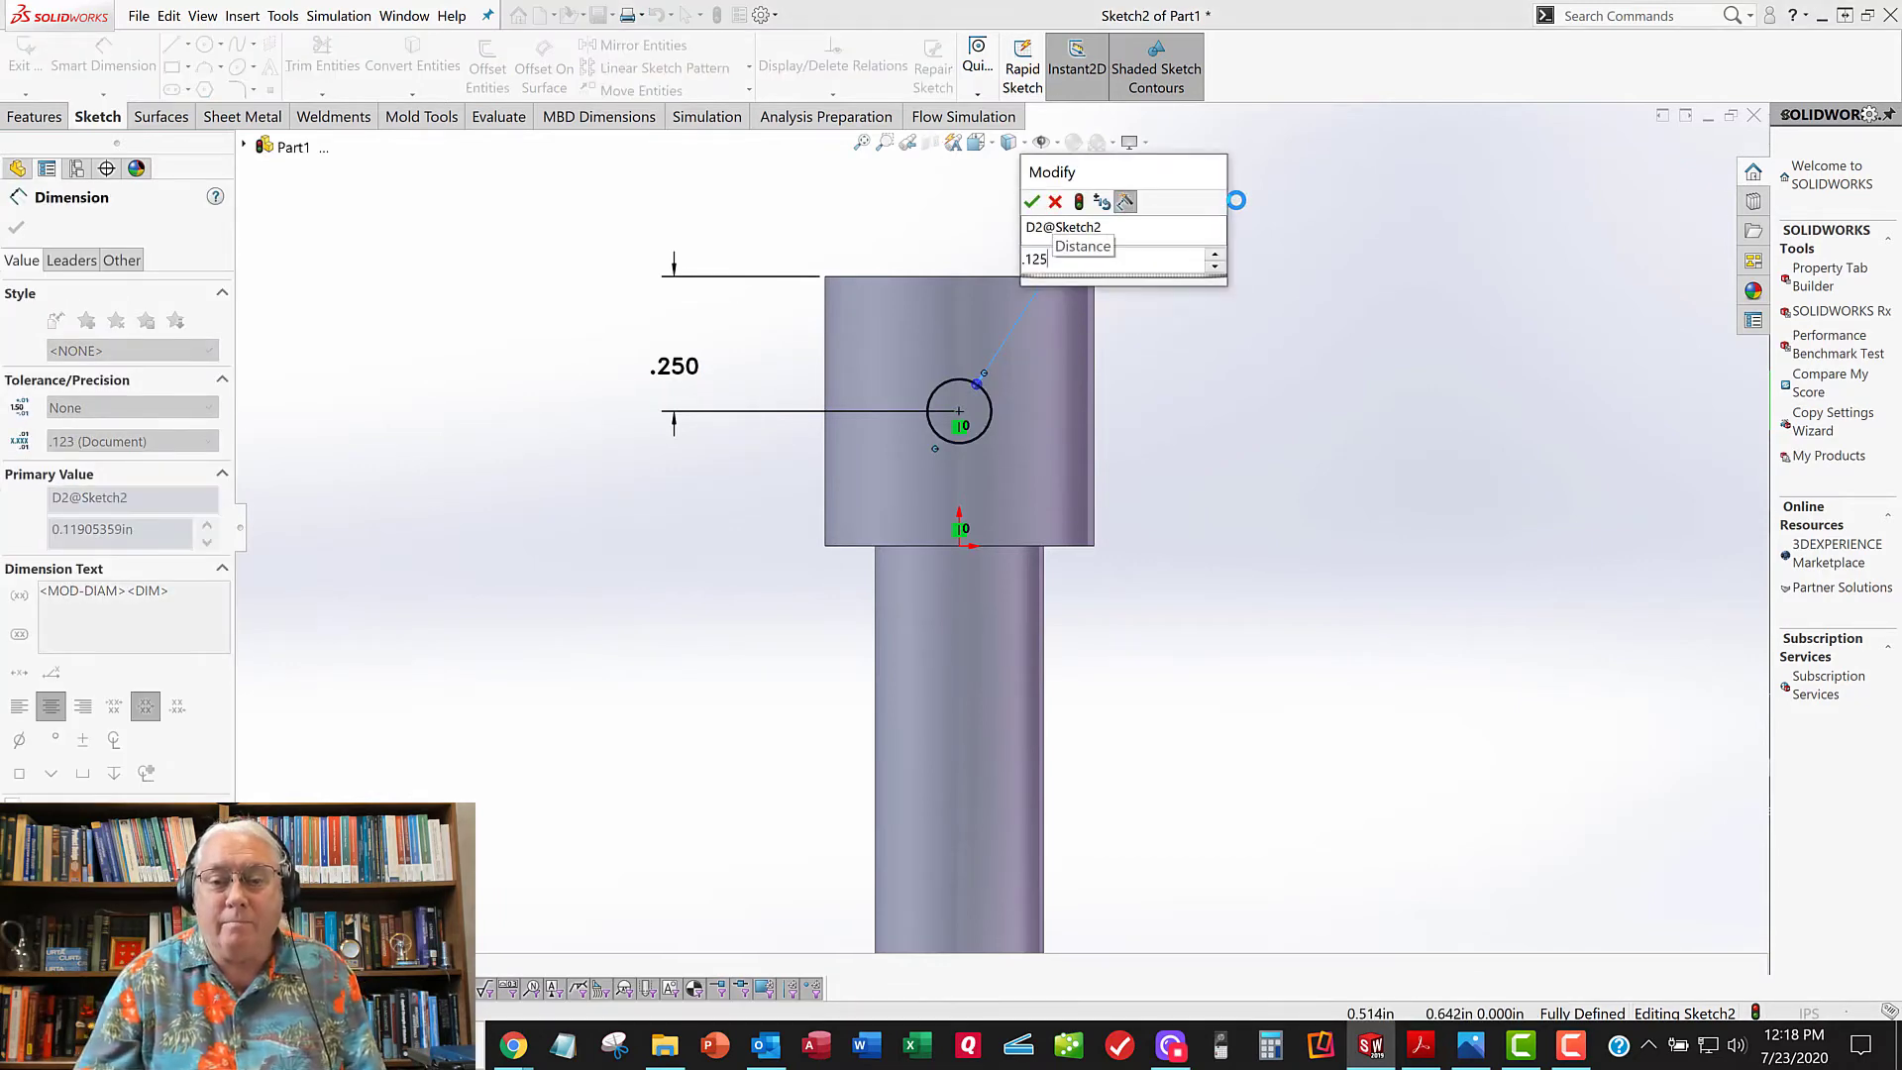
key("Return")
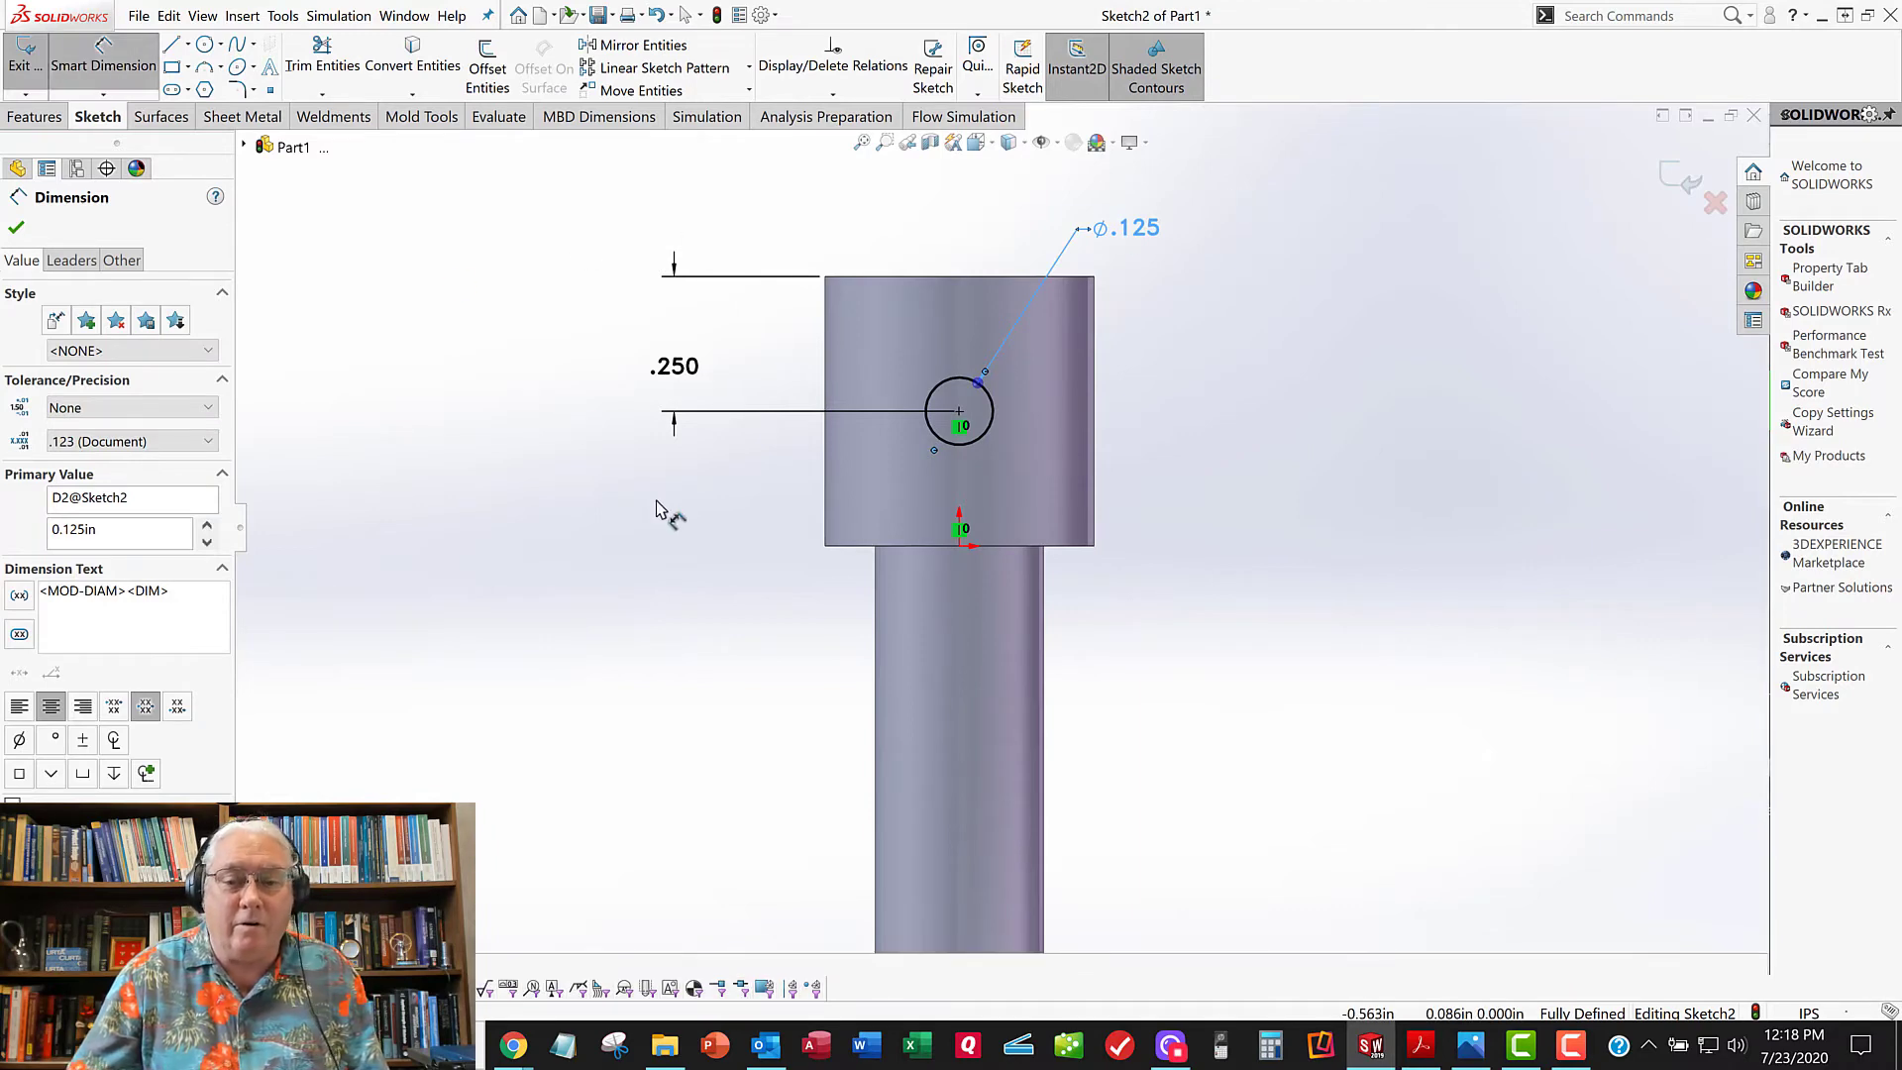
Step: Exit the sketch and cut the circle through the pin's head with an Extruded Cut set to Through All - Both
mouse_move(667, 513)
middle_mouse_down()
mouse_move(794, 635)
mouse_move(873, 620)
mouse_move(637, 525)
mouse_move(809, 614)
mouse_move(772, 607)
mouse_move(786, 624)
middle_mouse_up()
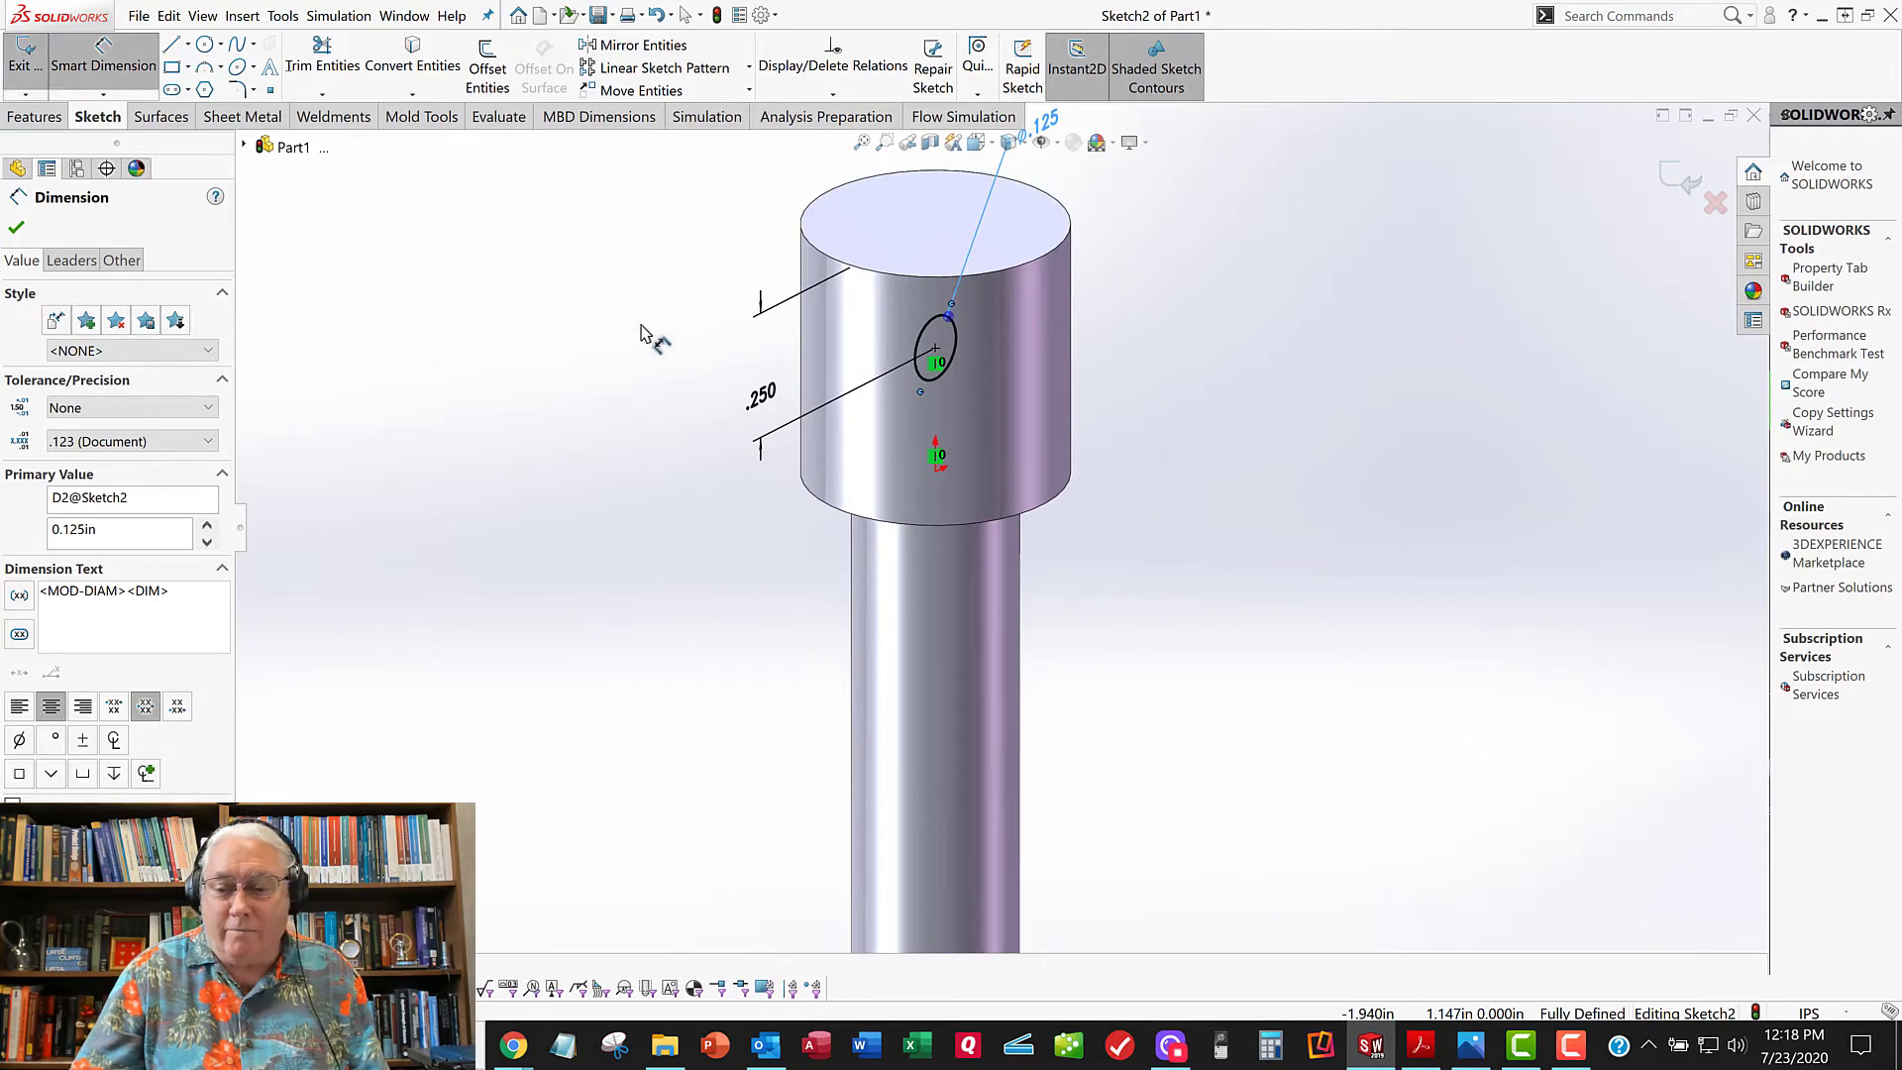
left_click(25, 59)
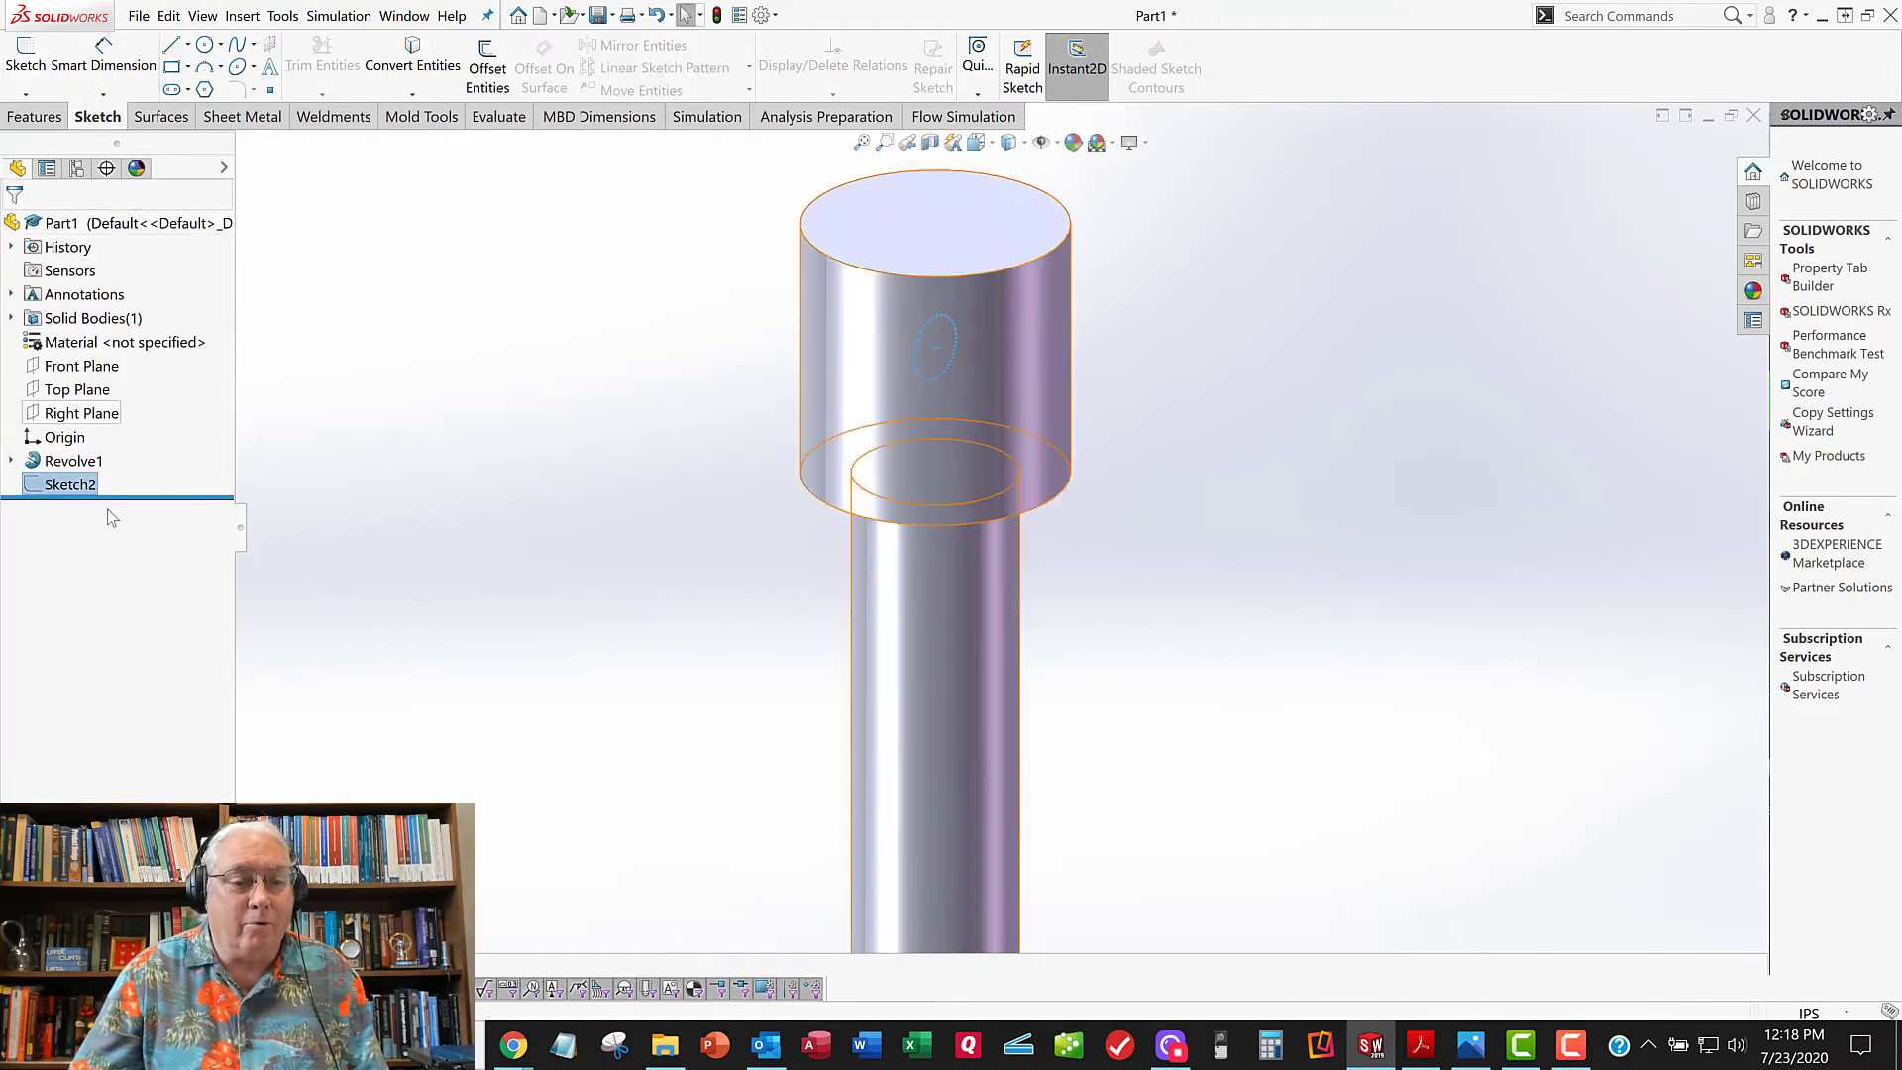
left_click(35, 117)
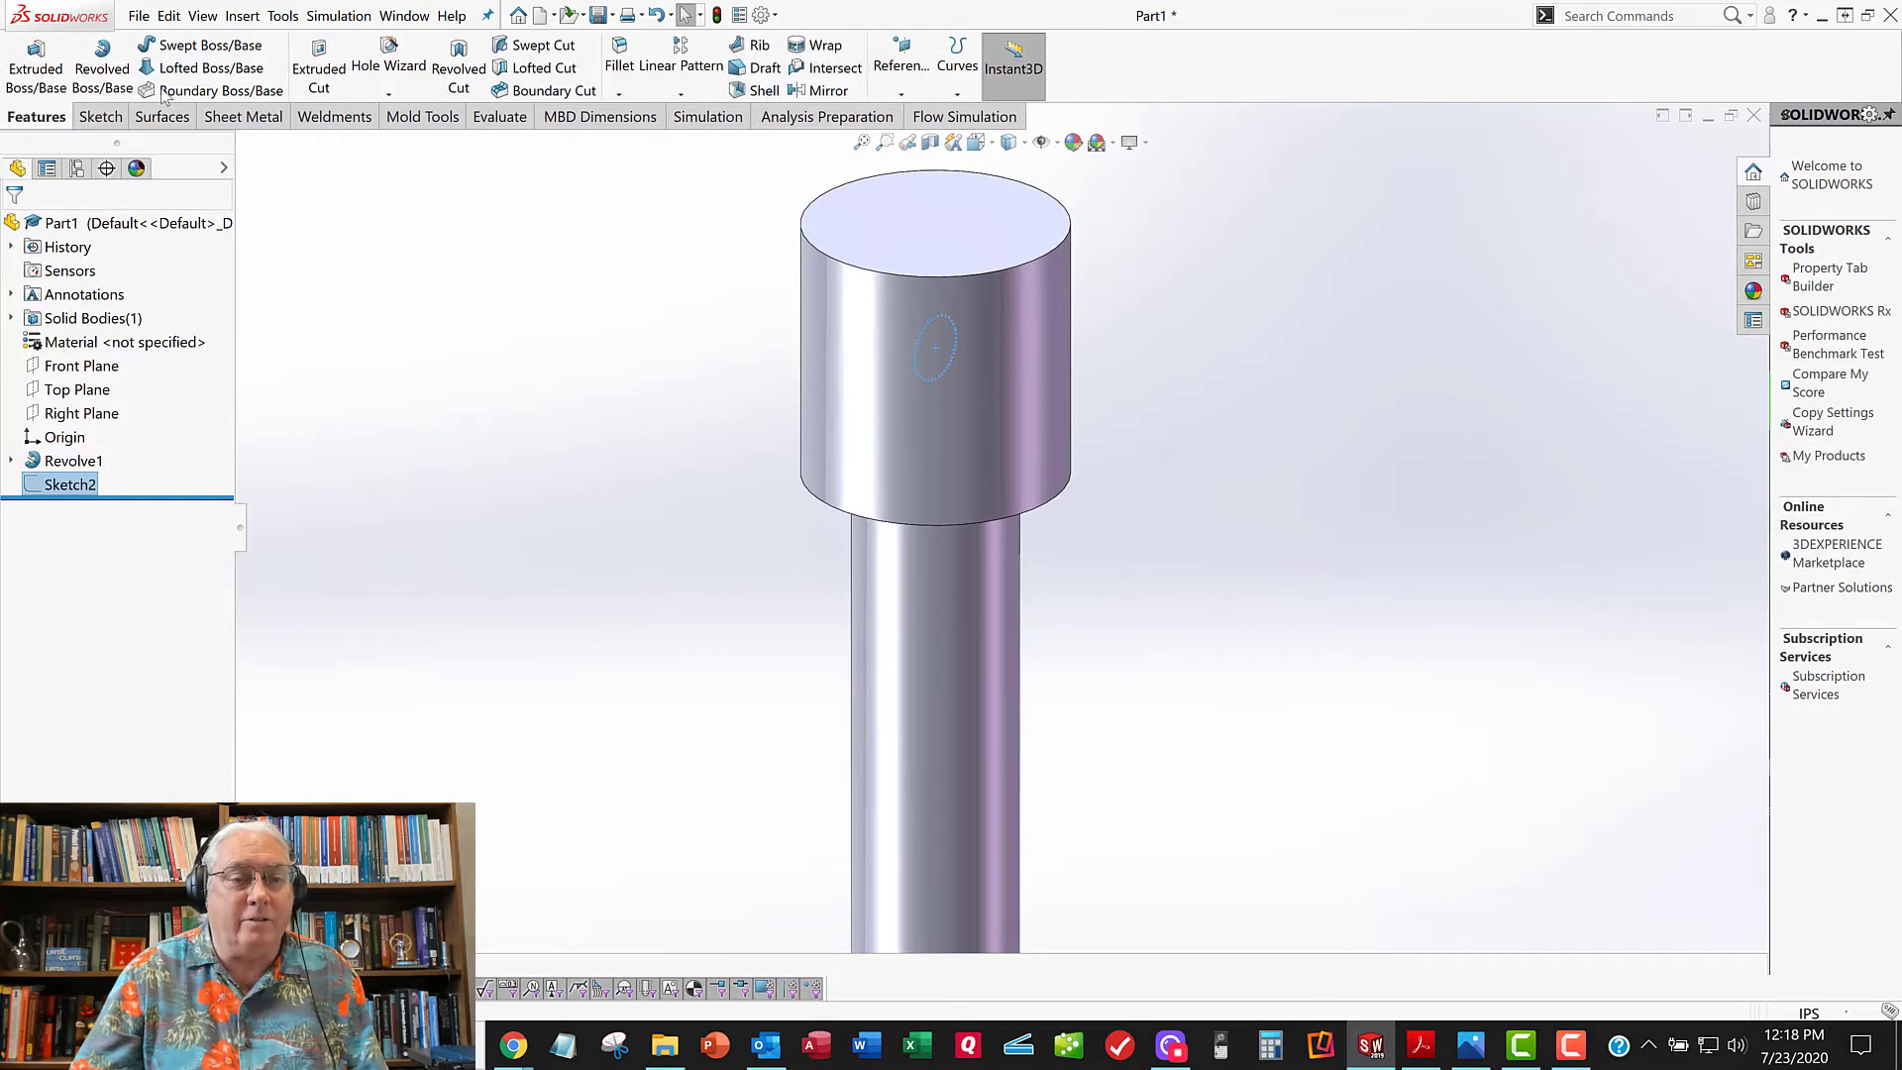
left_click(319, 74)
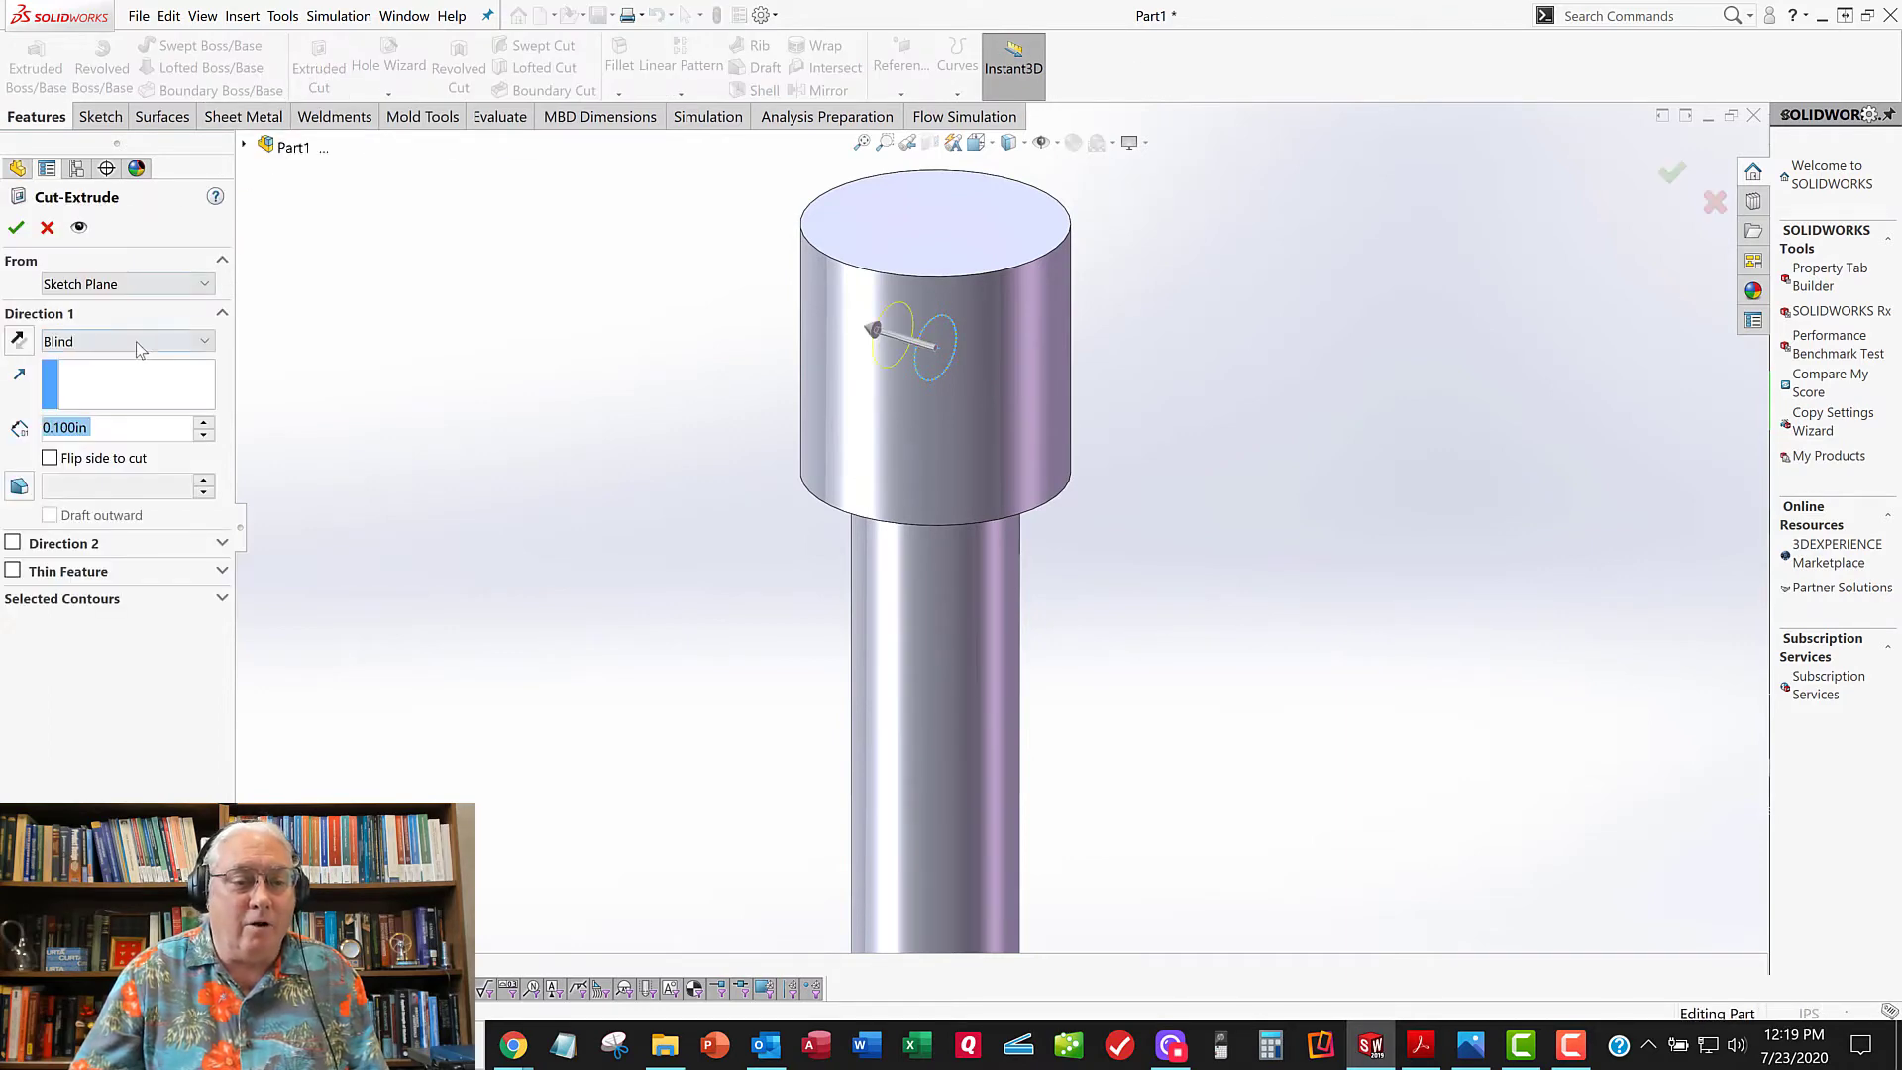
left_click(130, 345)
left_click(129, 380)
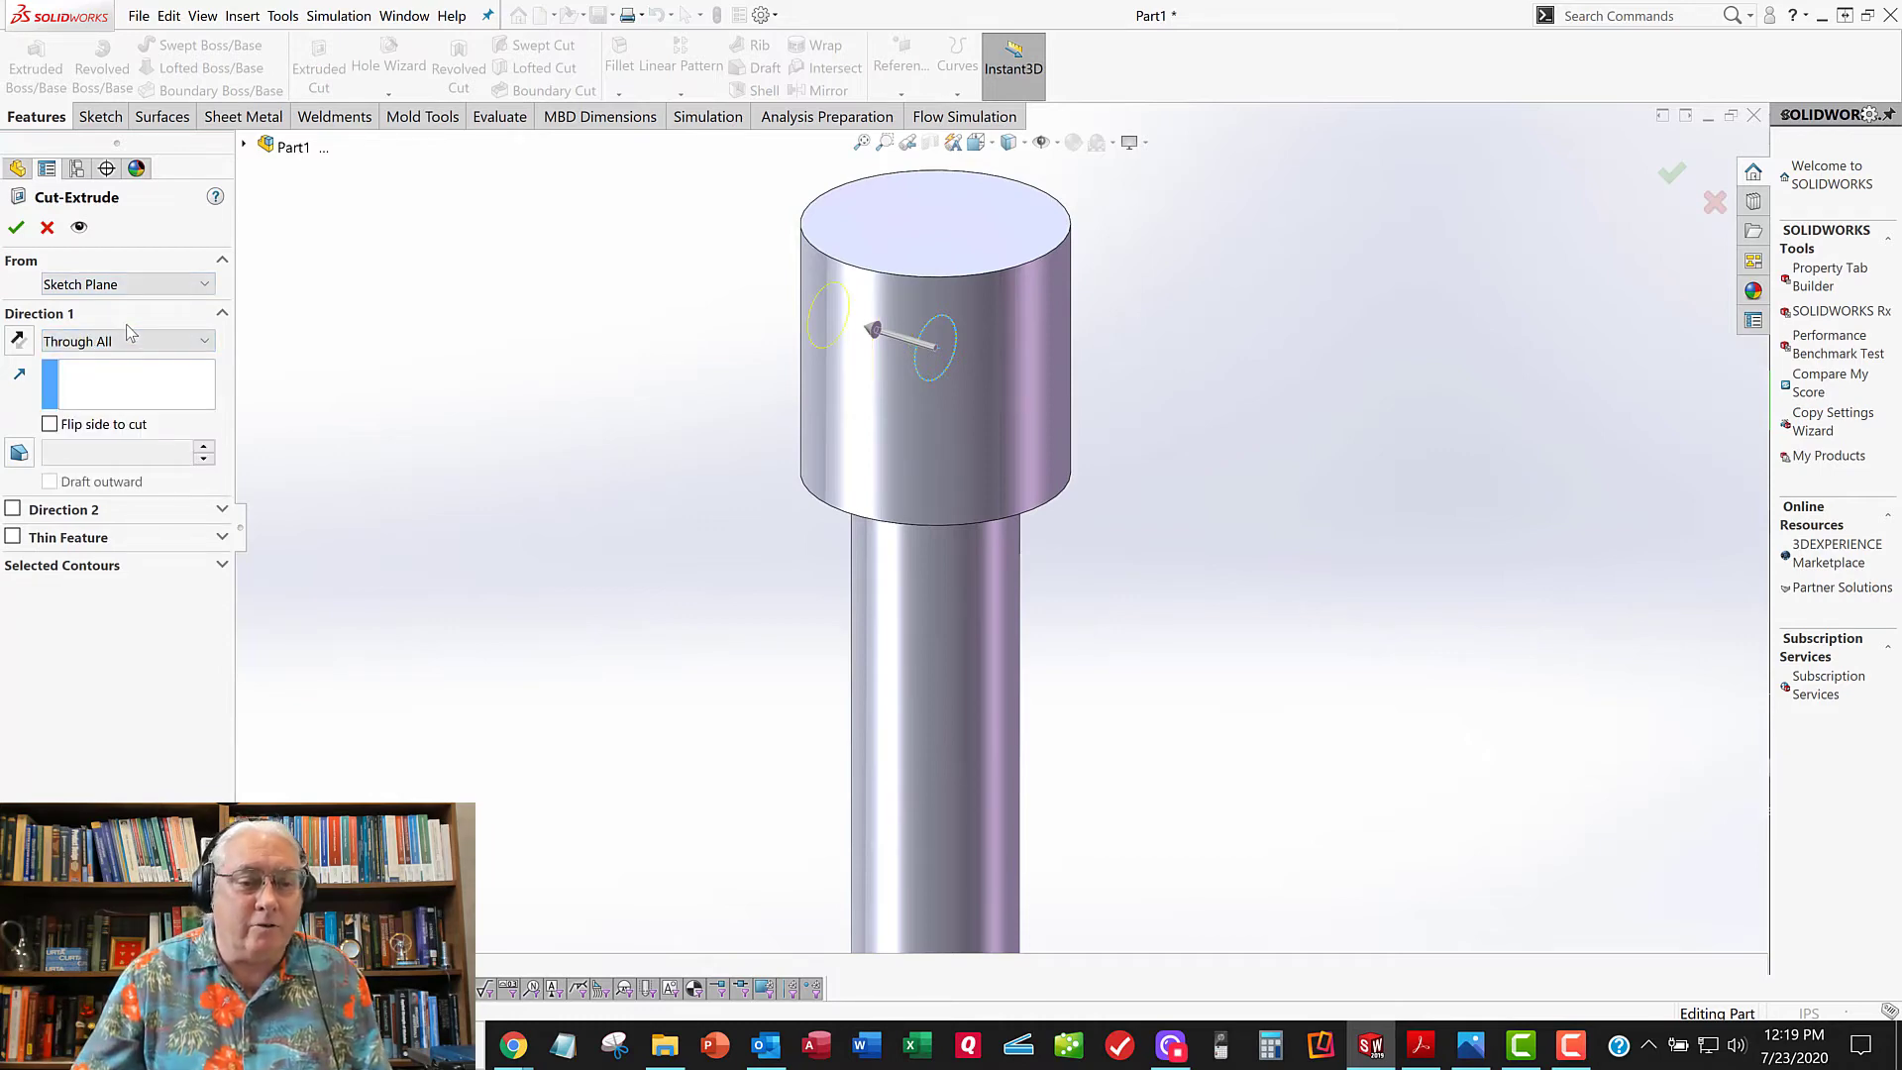
left_click(128, 340)
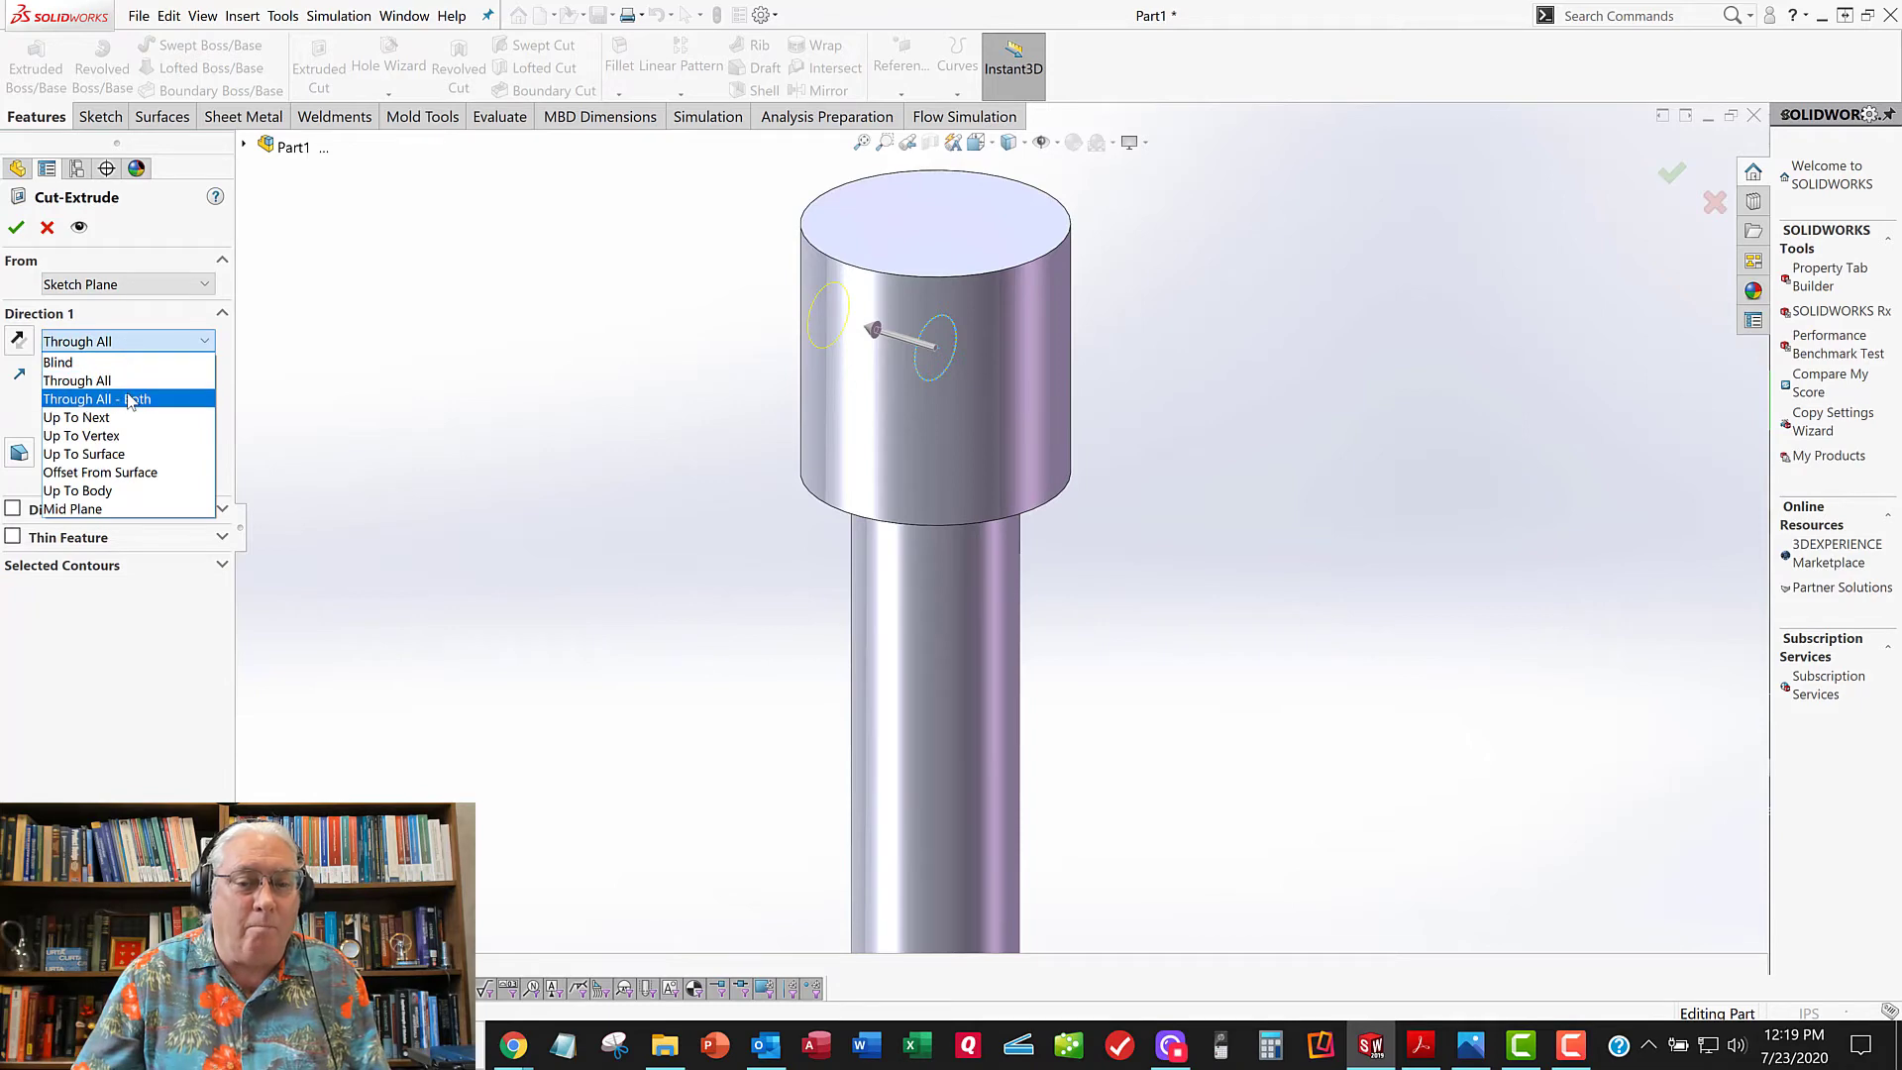
left_click(129, 399)
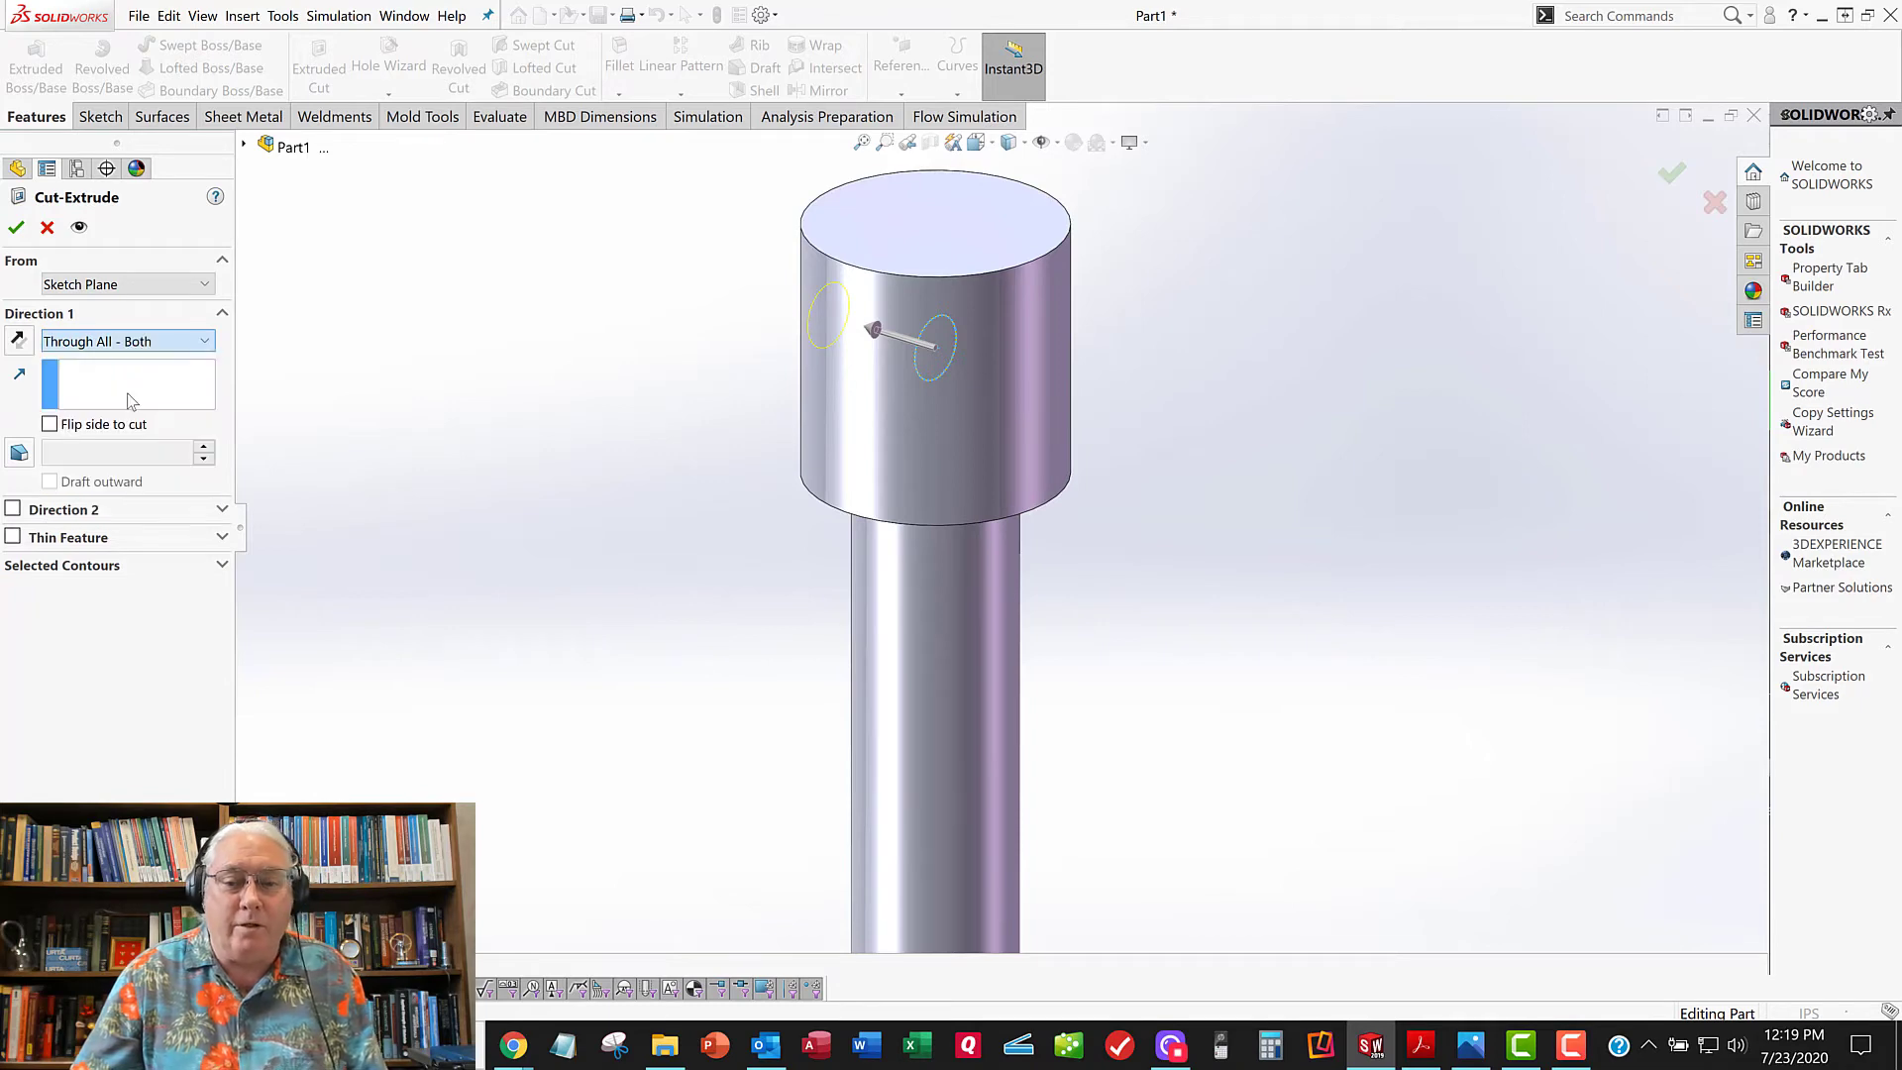
left_click(17, 230)
scroll(862, 488, "up", 3)
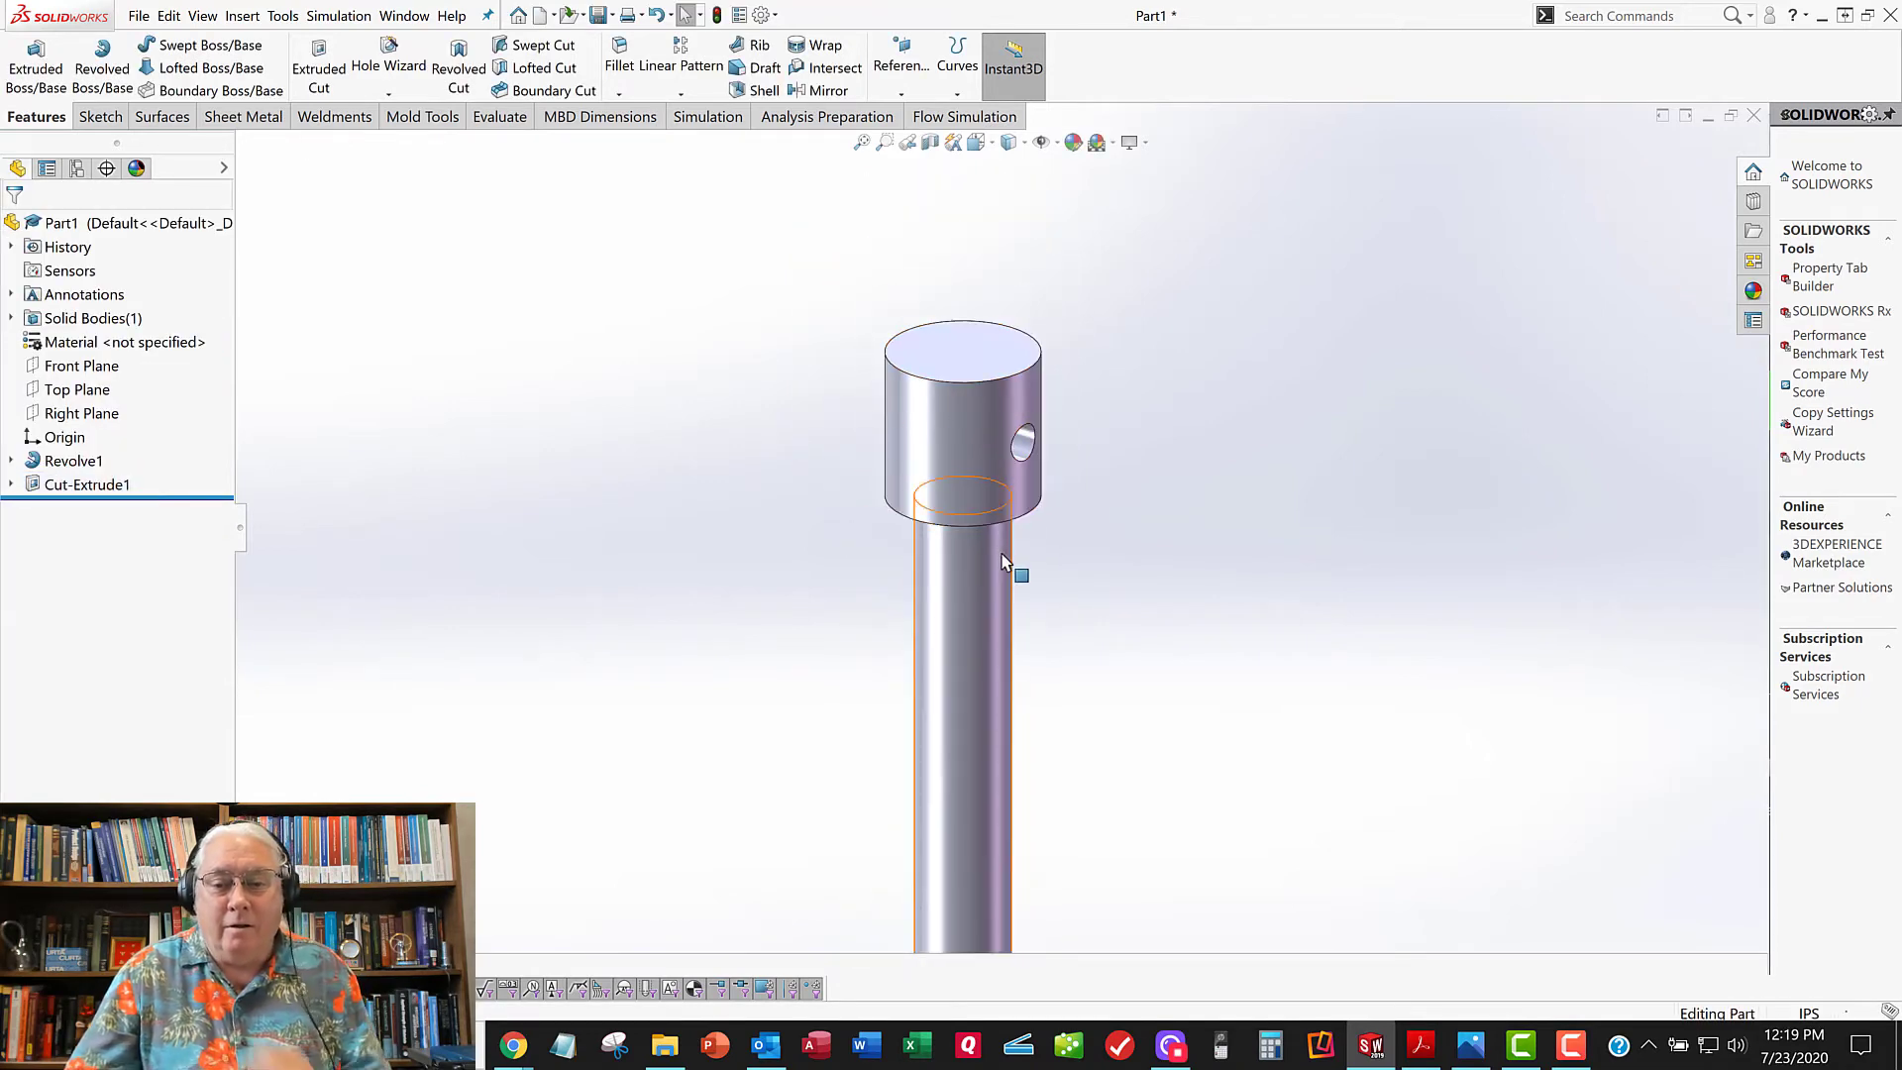
mouse_move(975, 530)
middle_mouse_down()
mouse_move(908, 492)
mouse_move(938, 386)
mouse_move(966, 498)
middle_mouse_up()
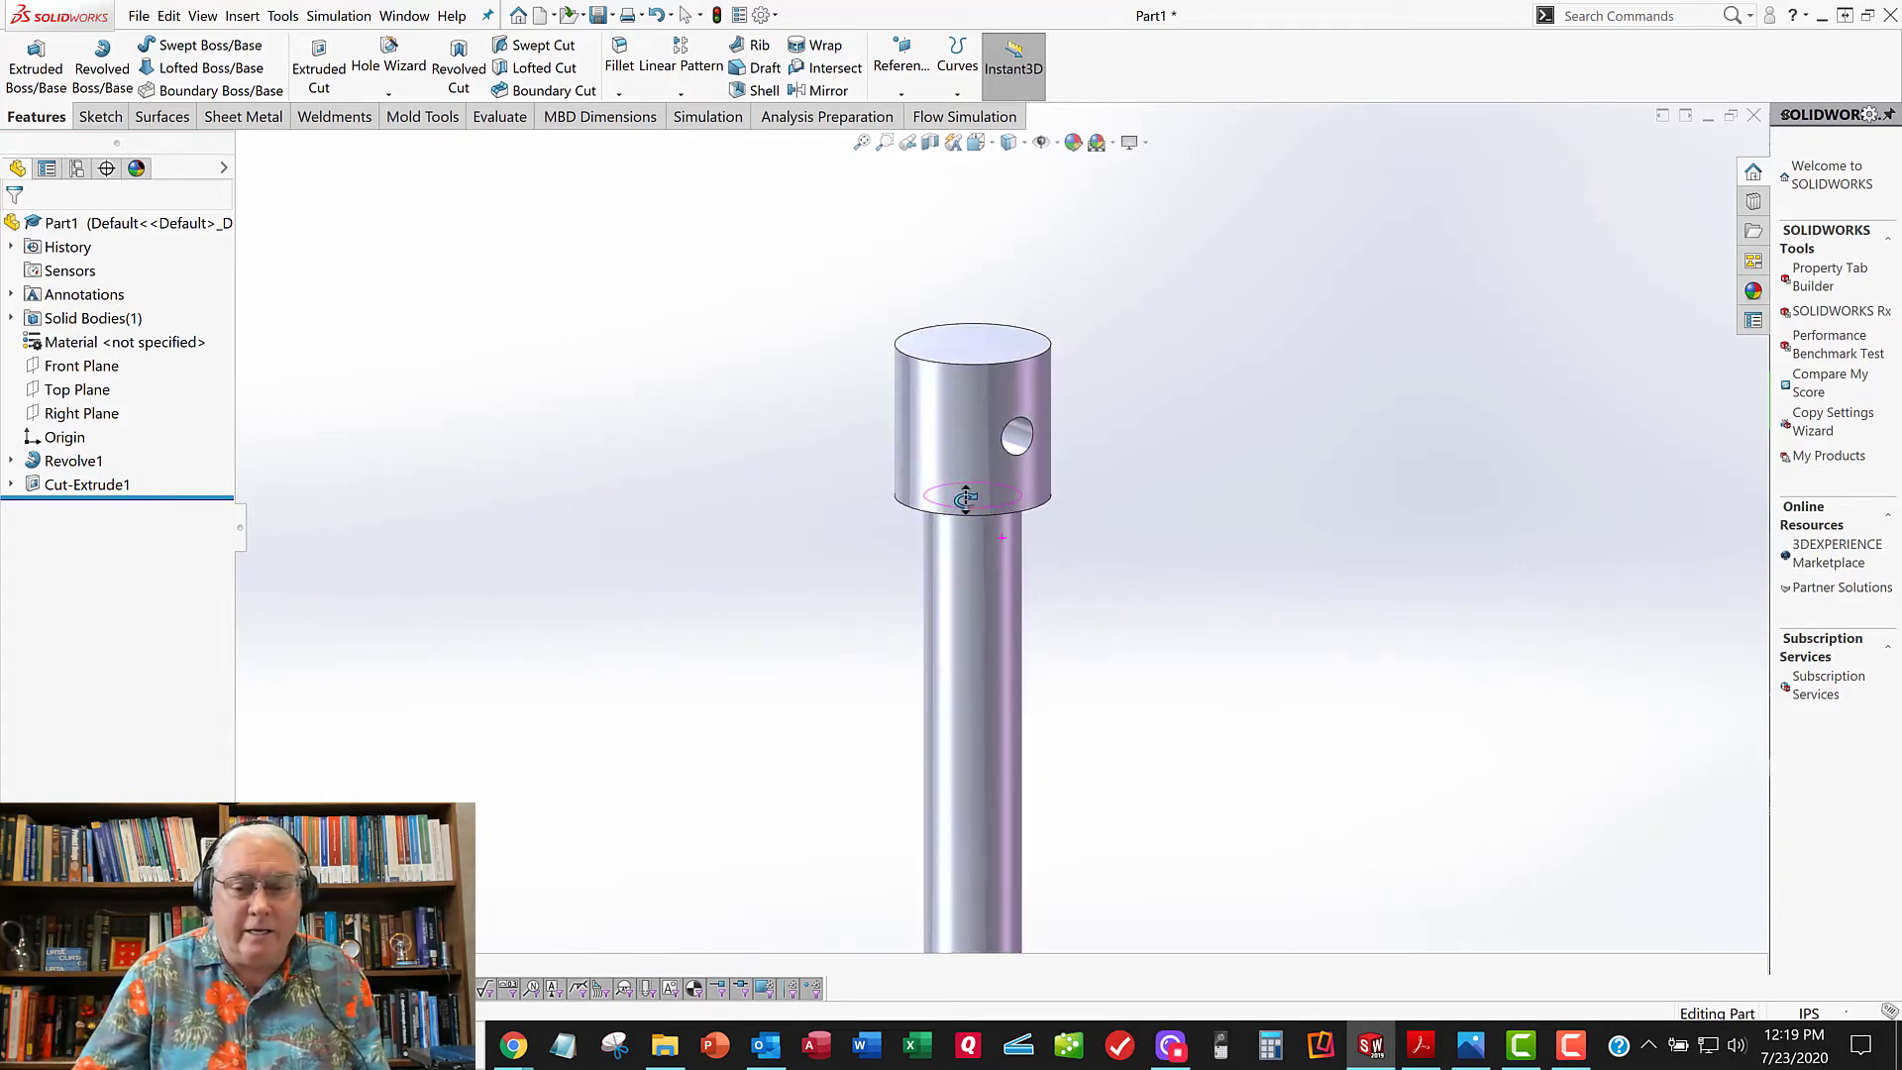
scroll(999, 535, "up", 4)
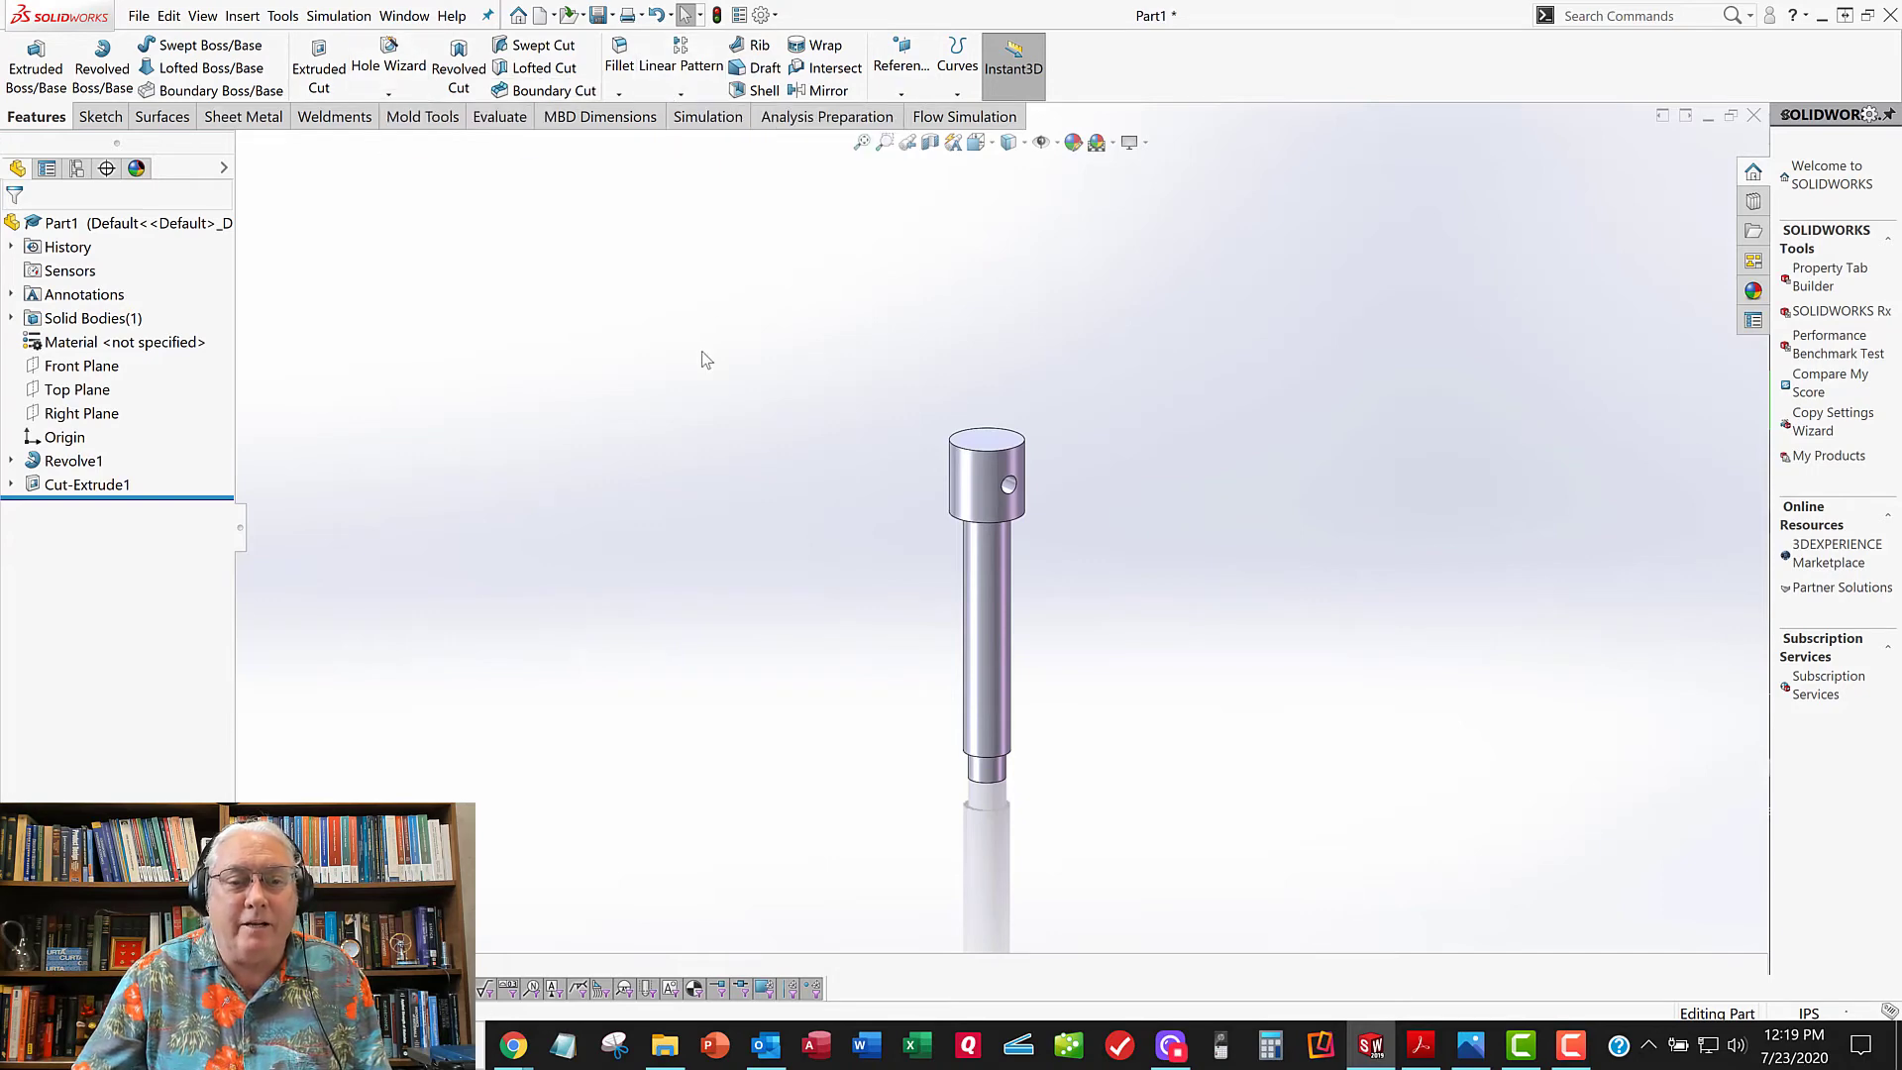
Step: Start a Cosmetic Thread annotation on the circular edge where the shank meets the underside of the head
left_click(244, 17)
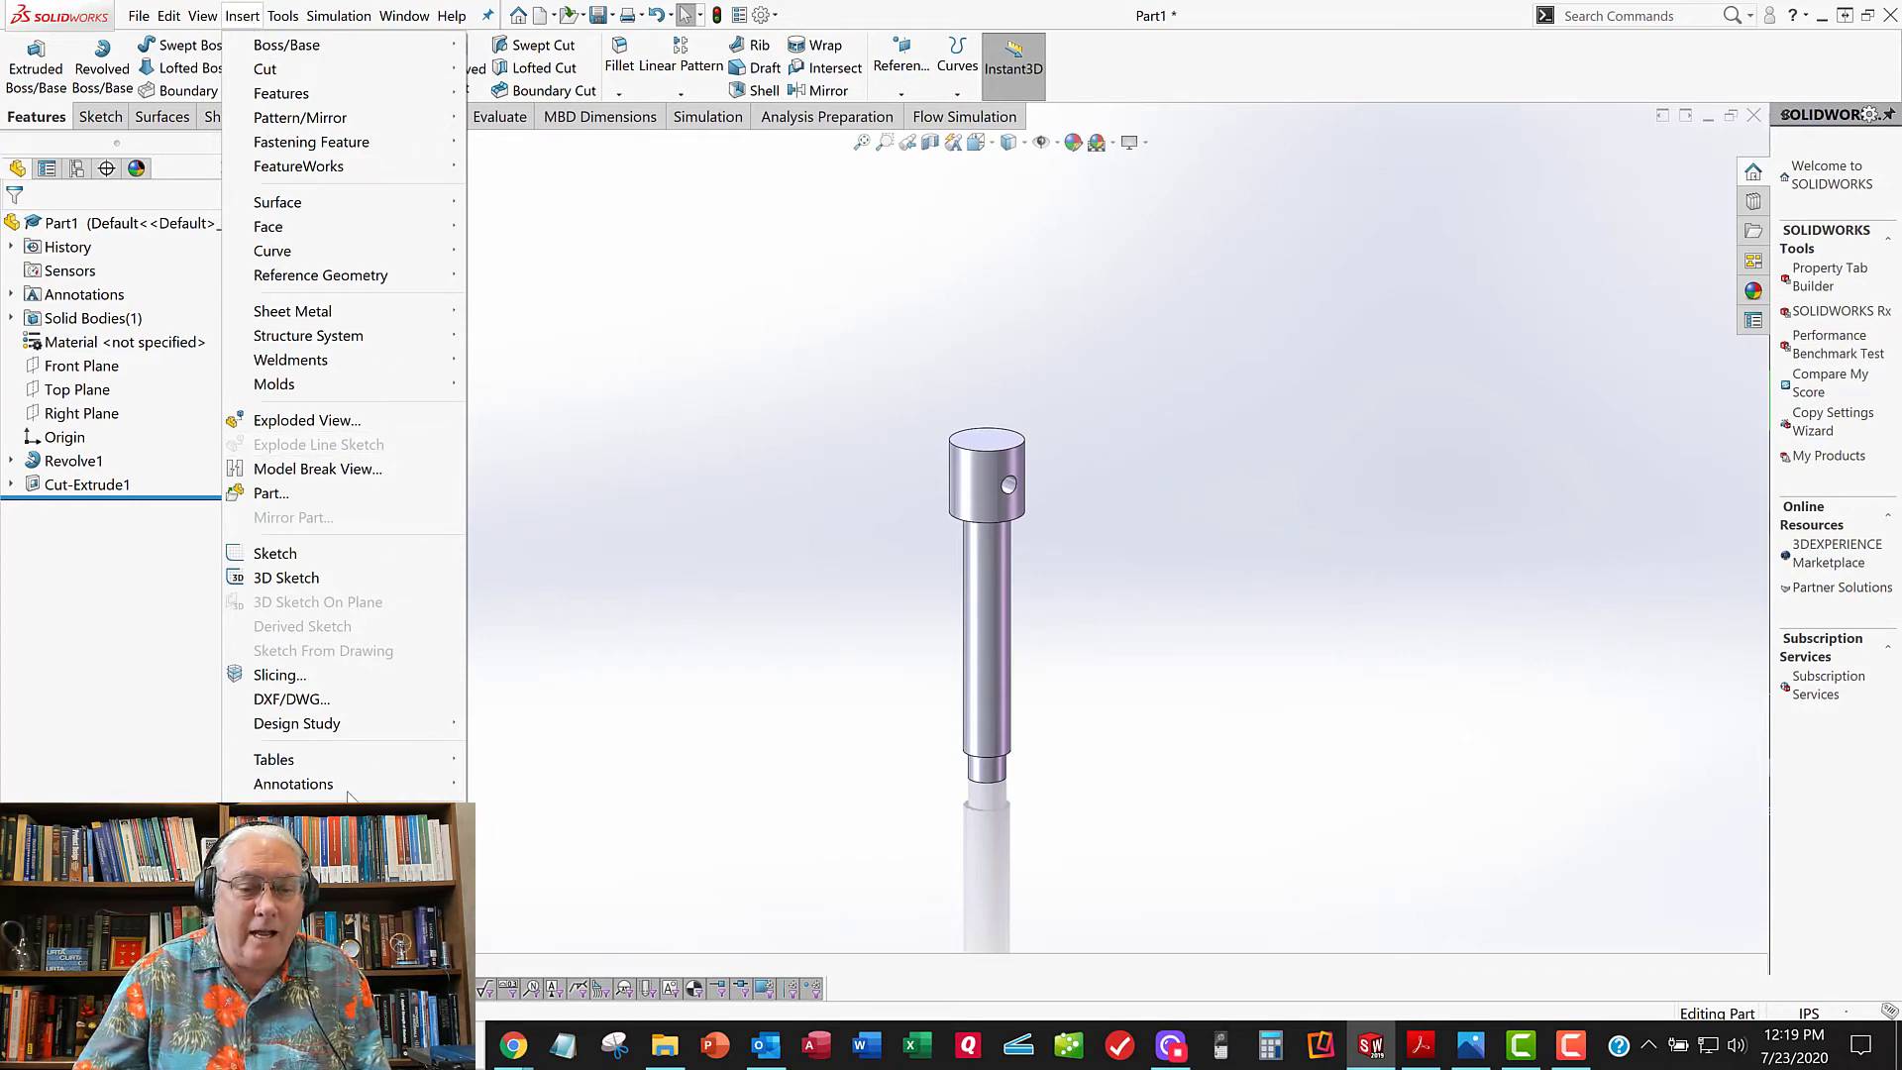
mouse_move(349, 791)
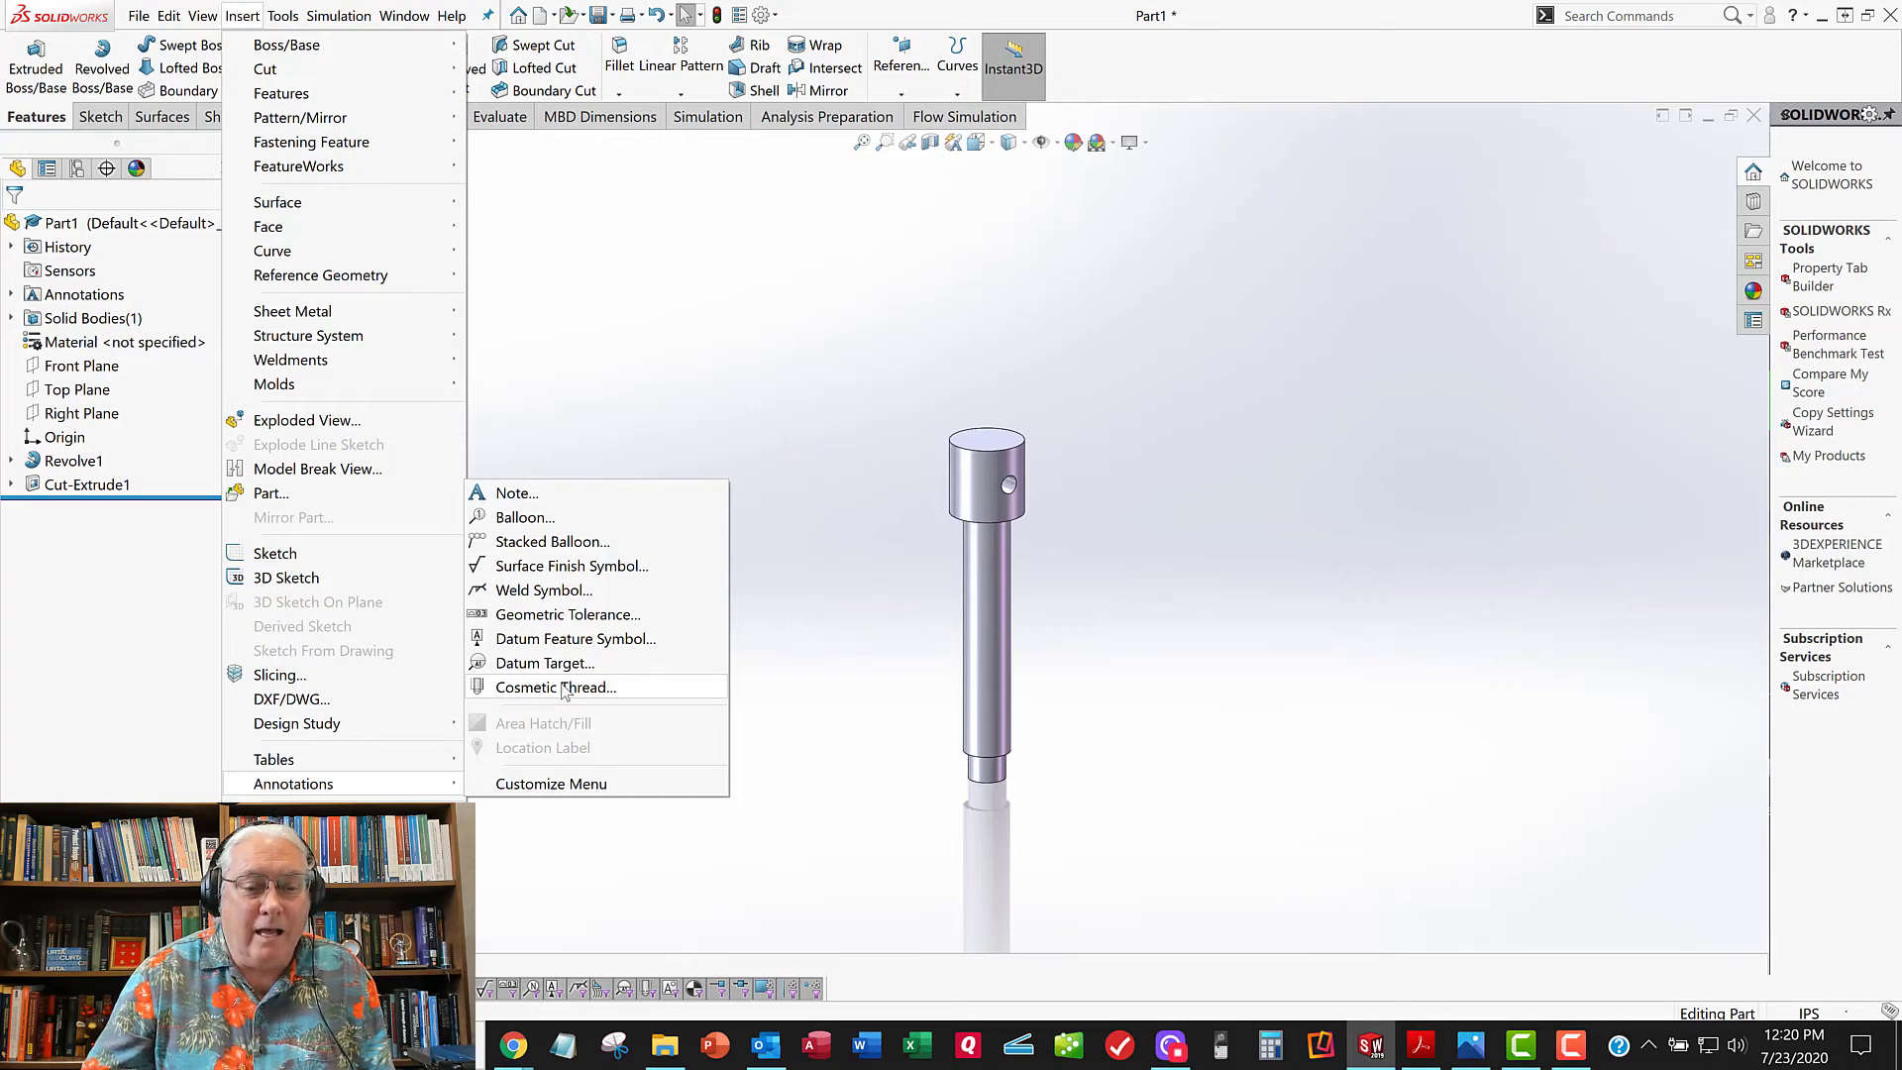
left_click(562, 692)
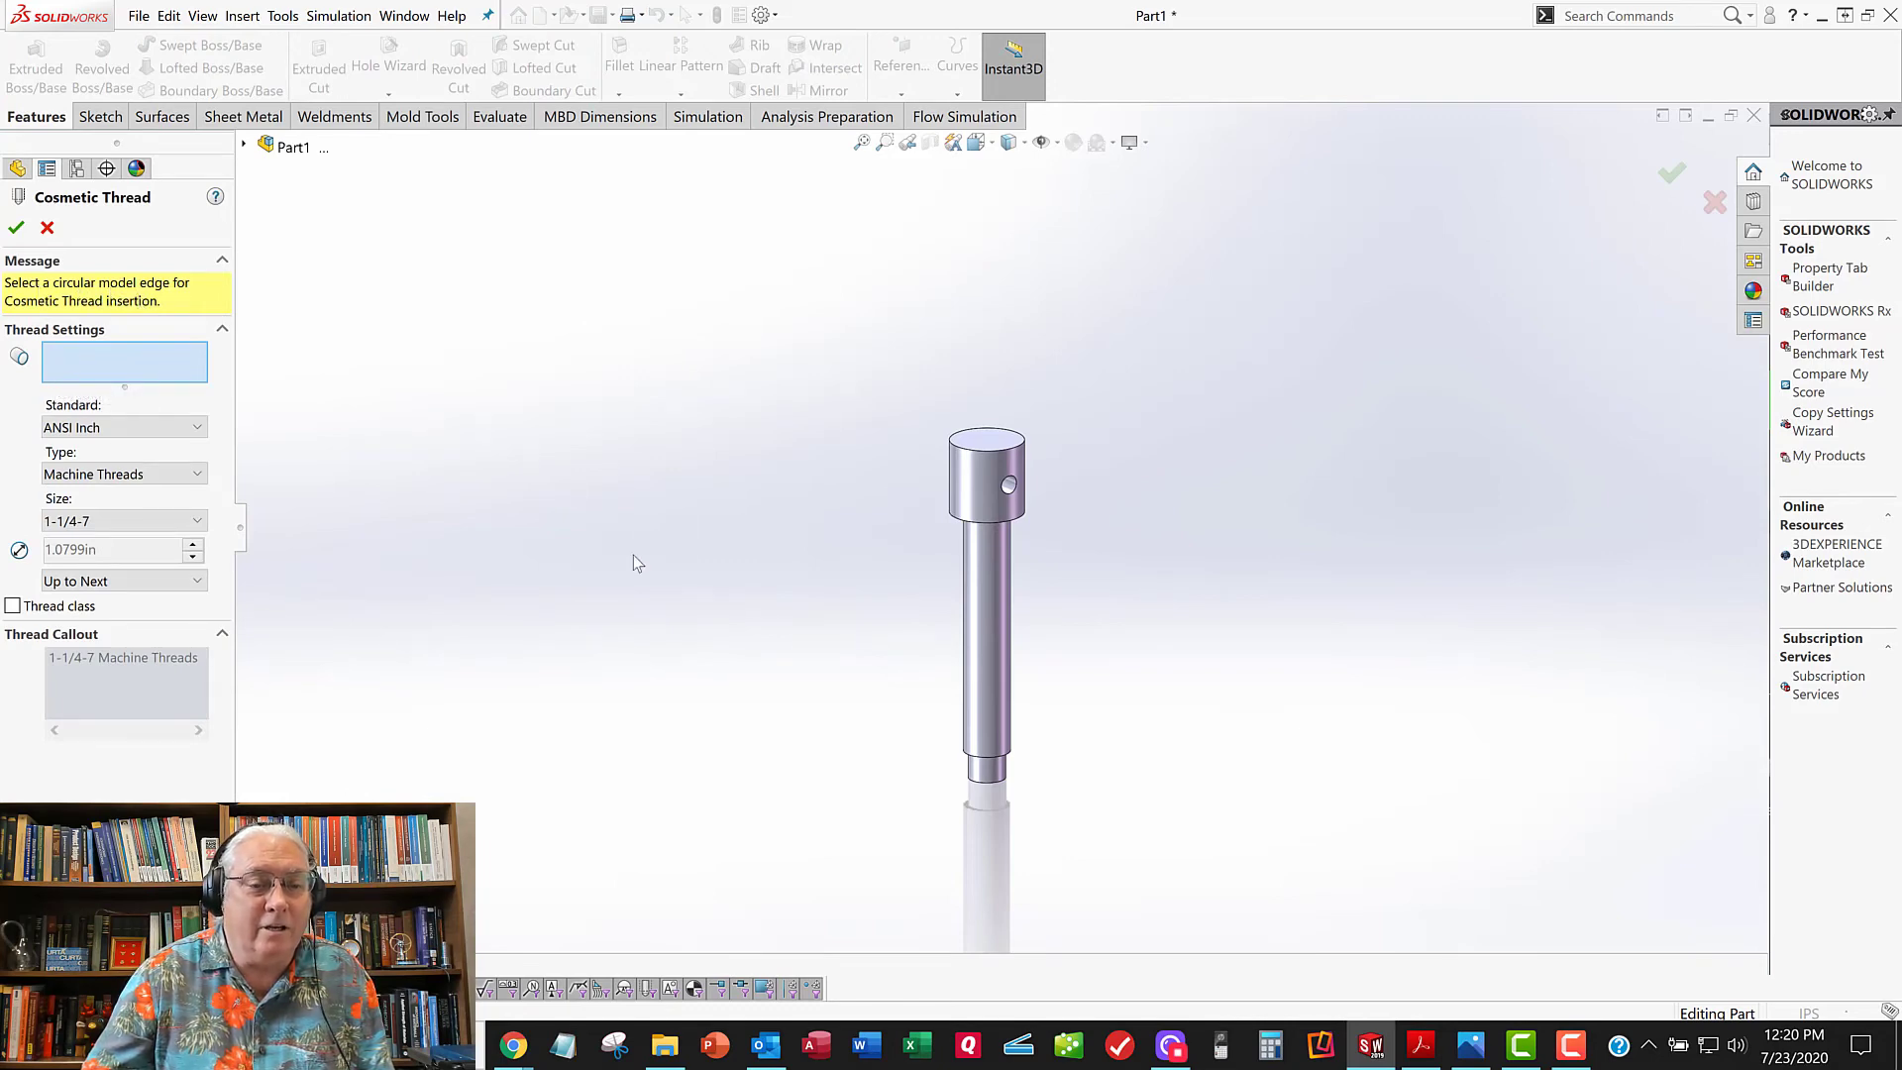
middle_click_drag(705, 634, 912, 544)
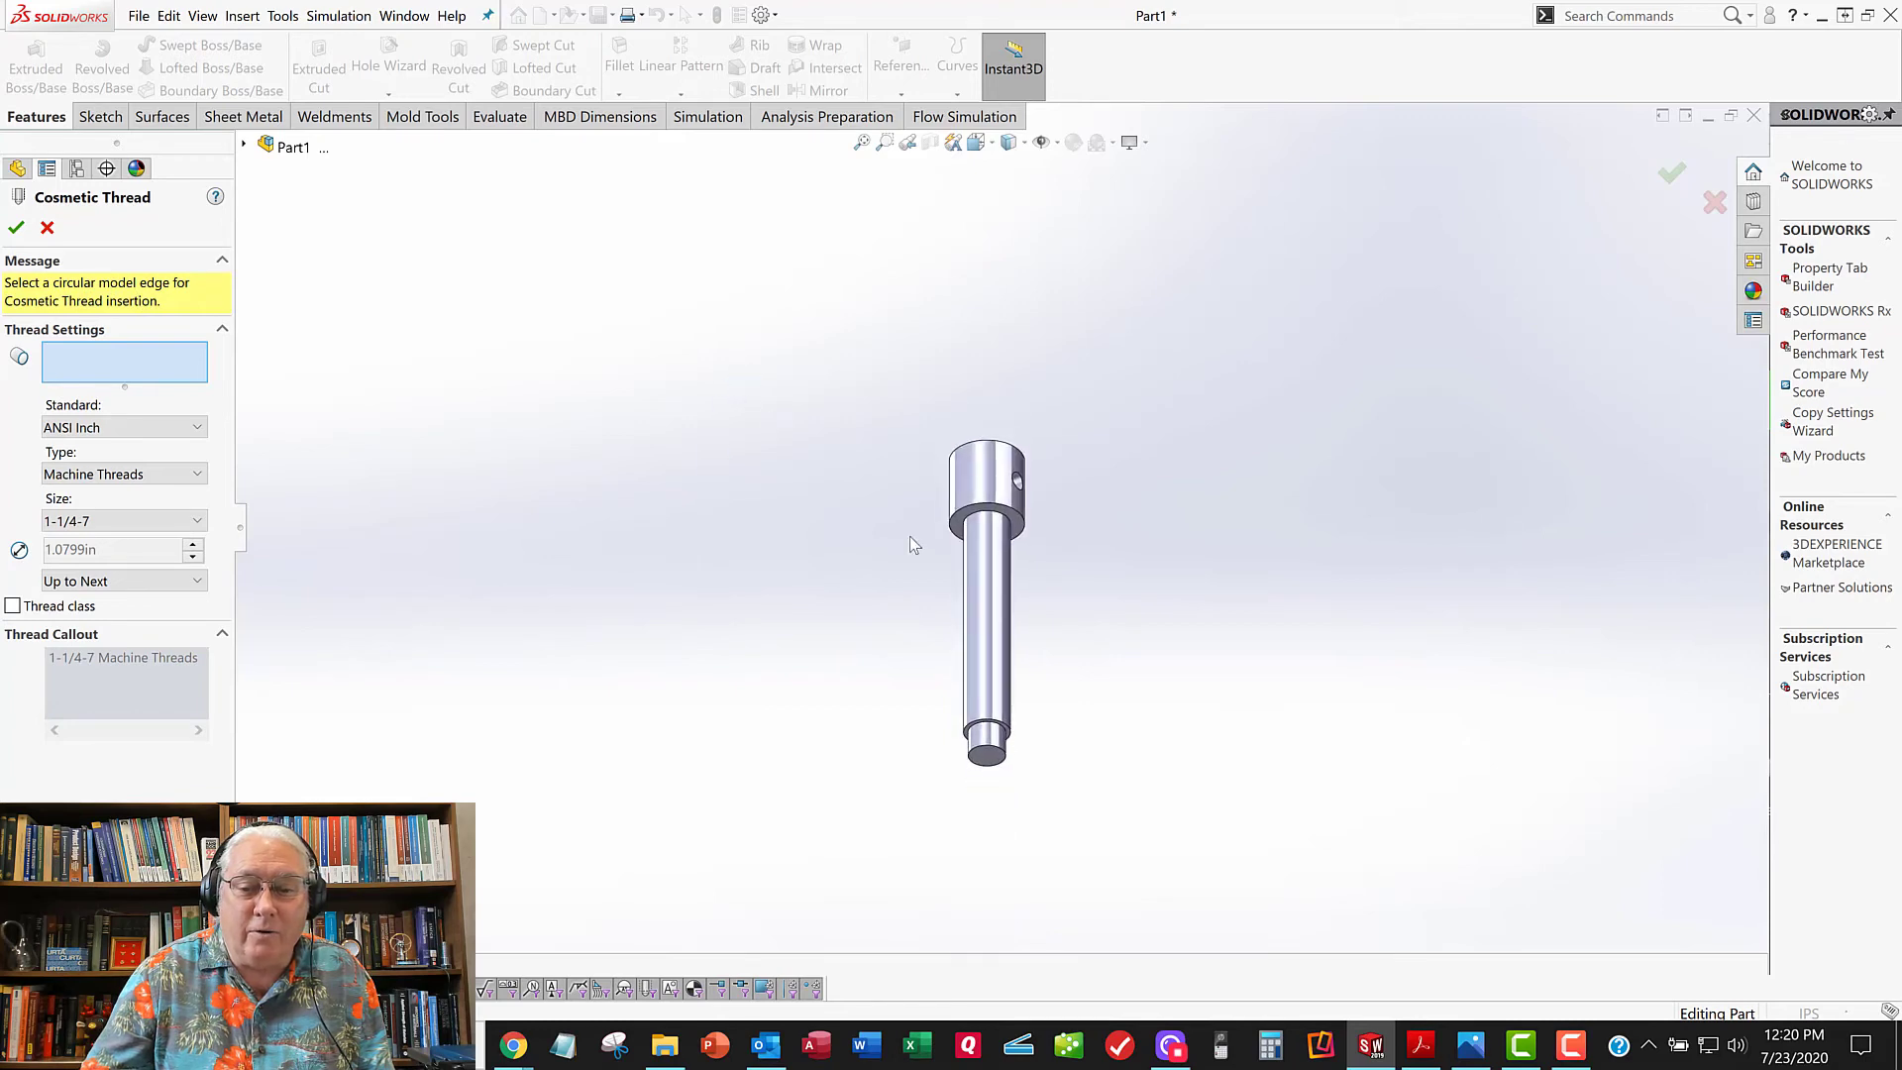
scroll(954, 551, "down", 5)
scroll(954, 551, "down", 3)
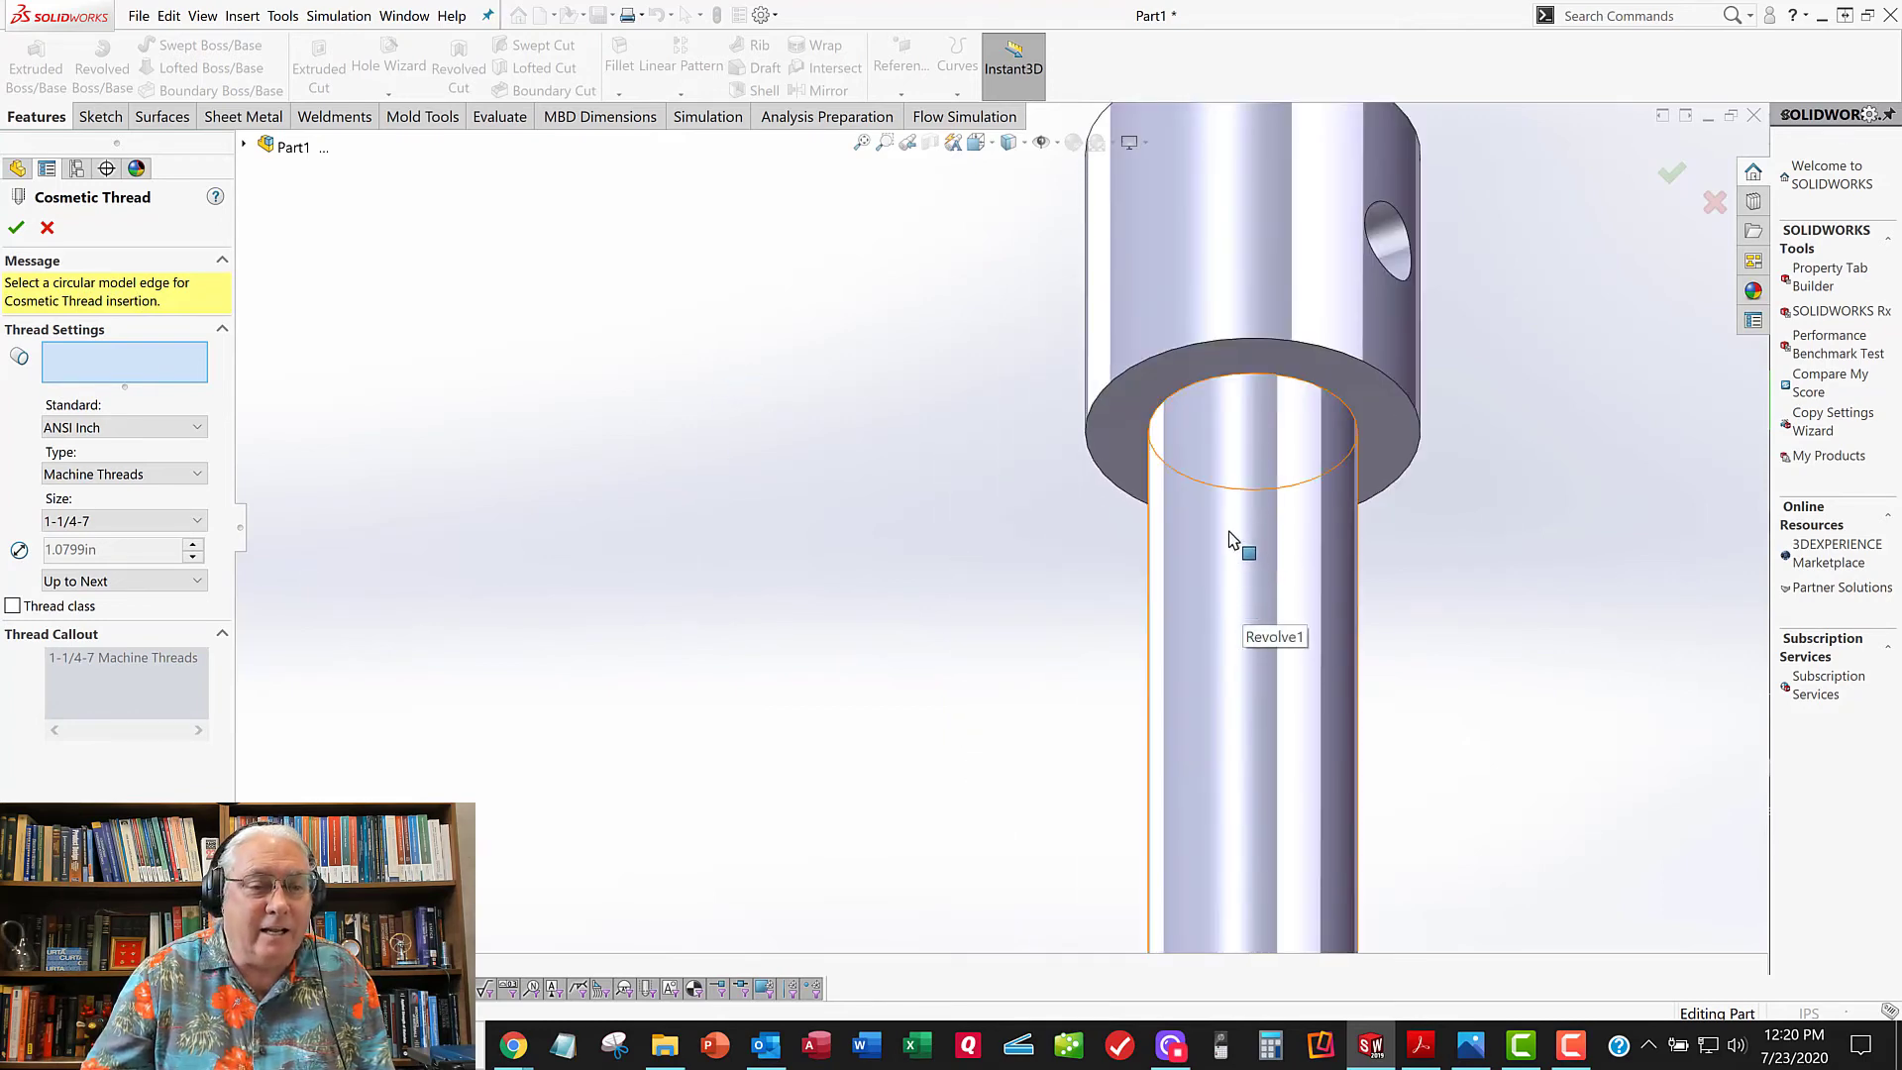
left_click(1233, 378)
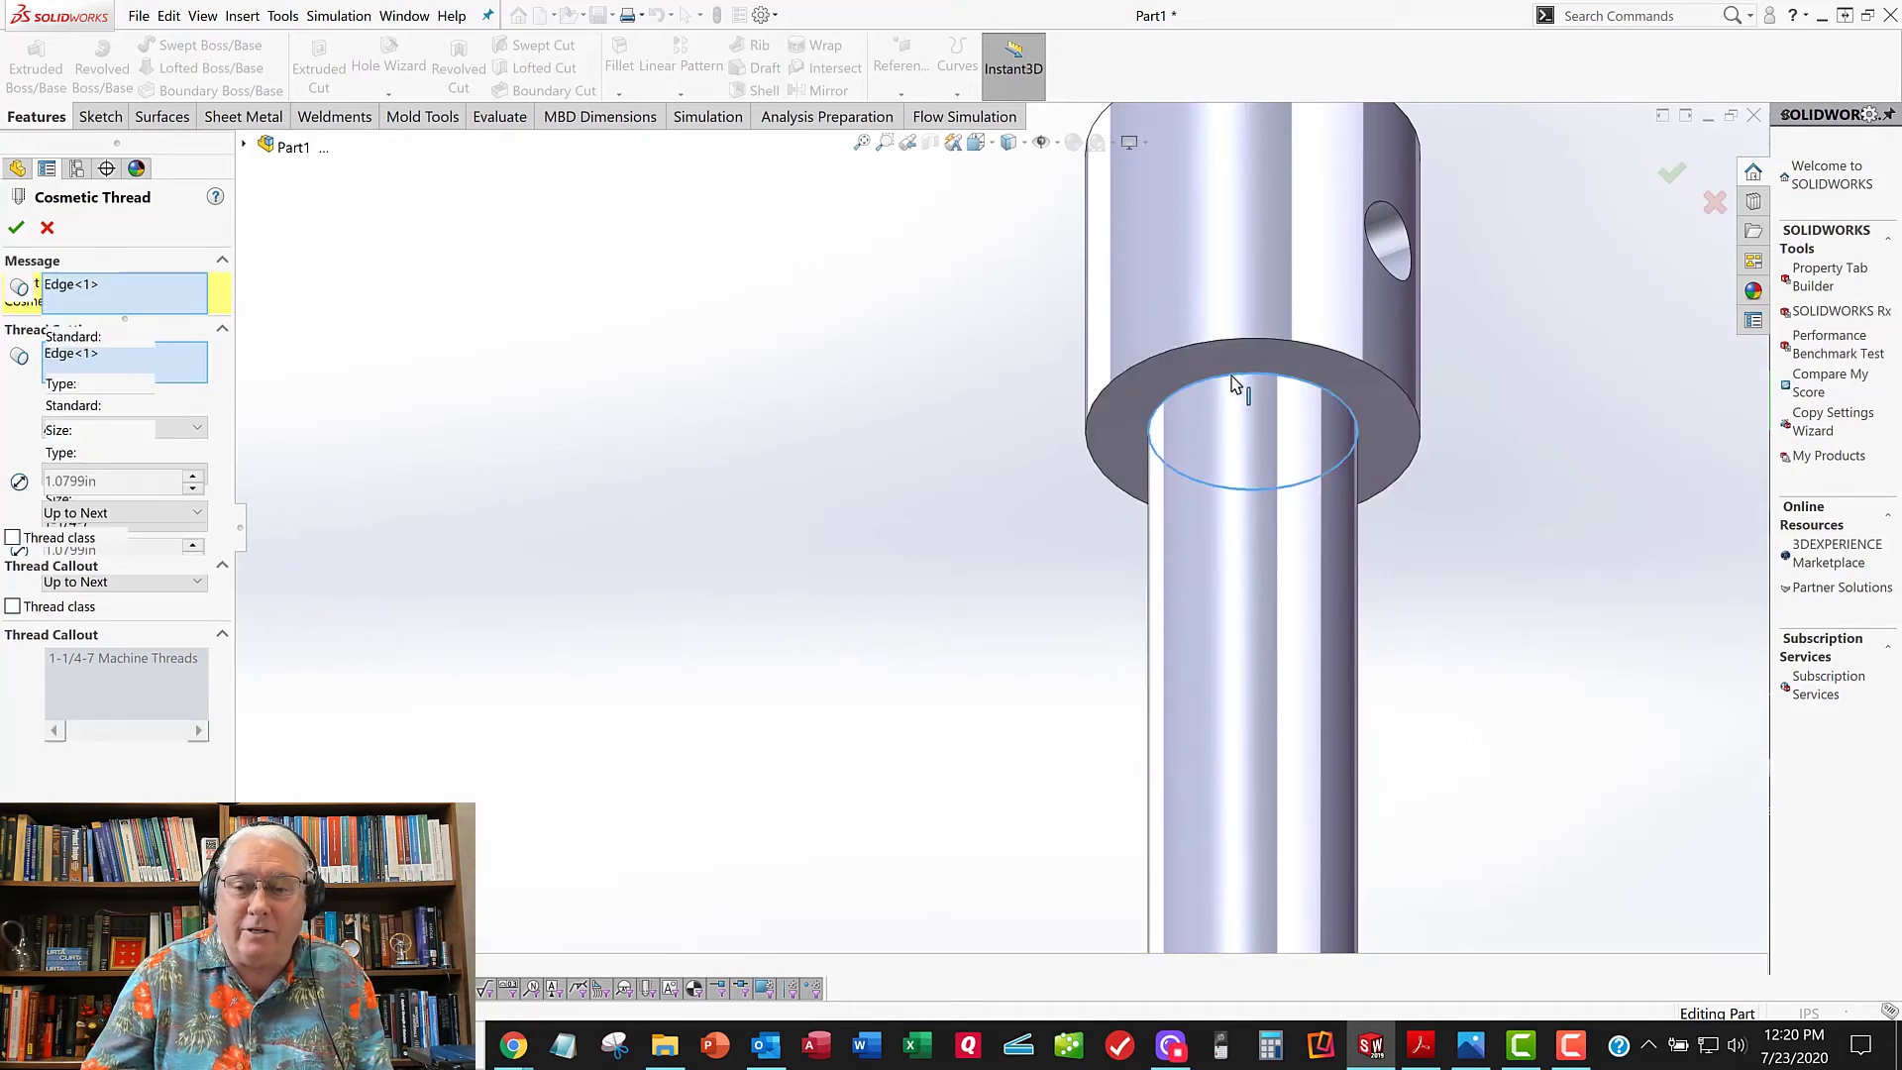
scroll(347, 370, "up", 4)
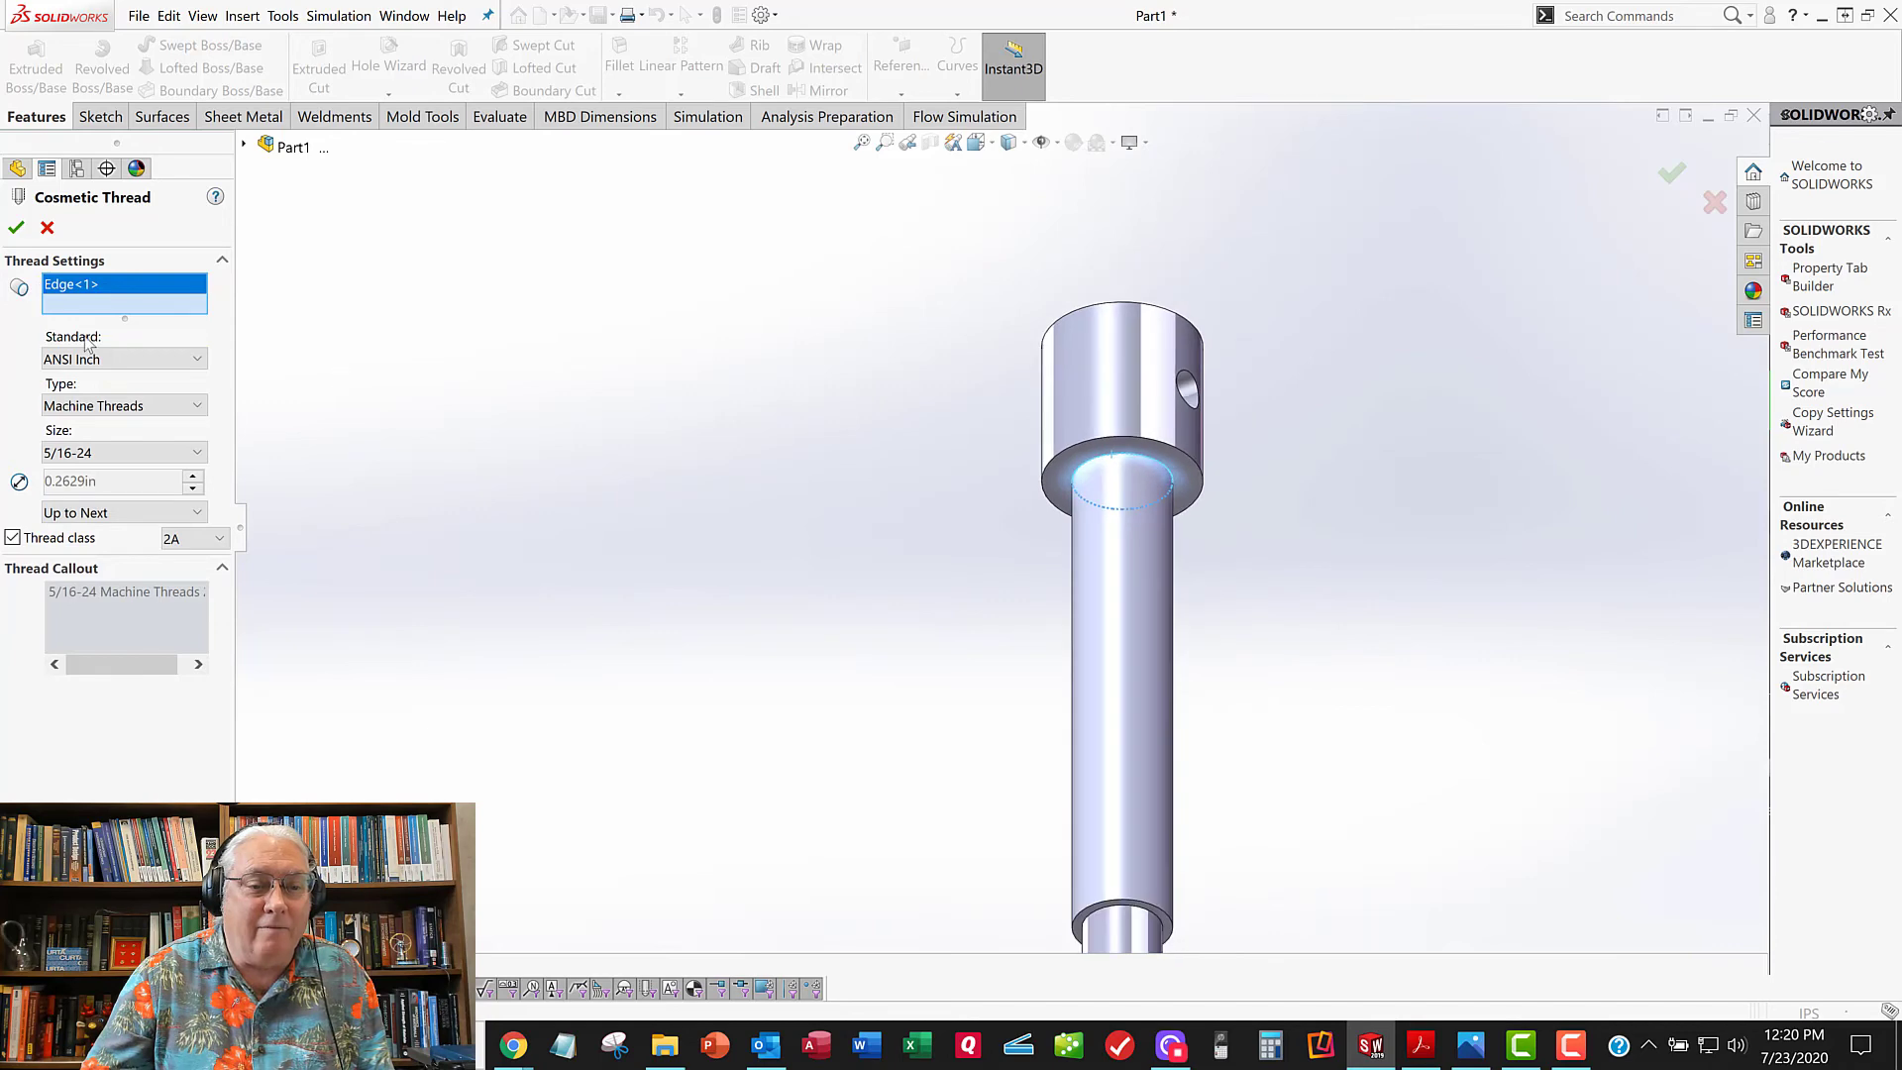
Step: Set the cosmetic thread to Machine Threads, size 5/16-18, and apply it to the shank
left_click(87, 405)
left_click(88, 417)
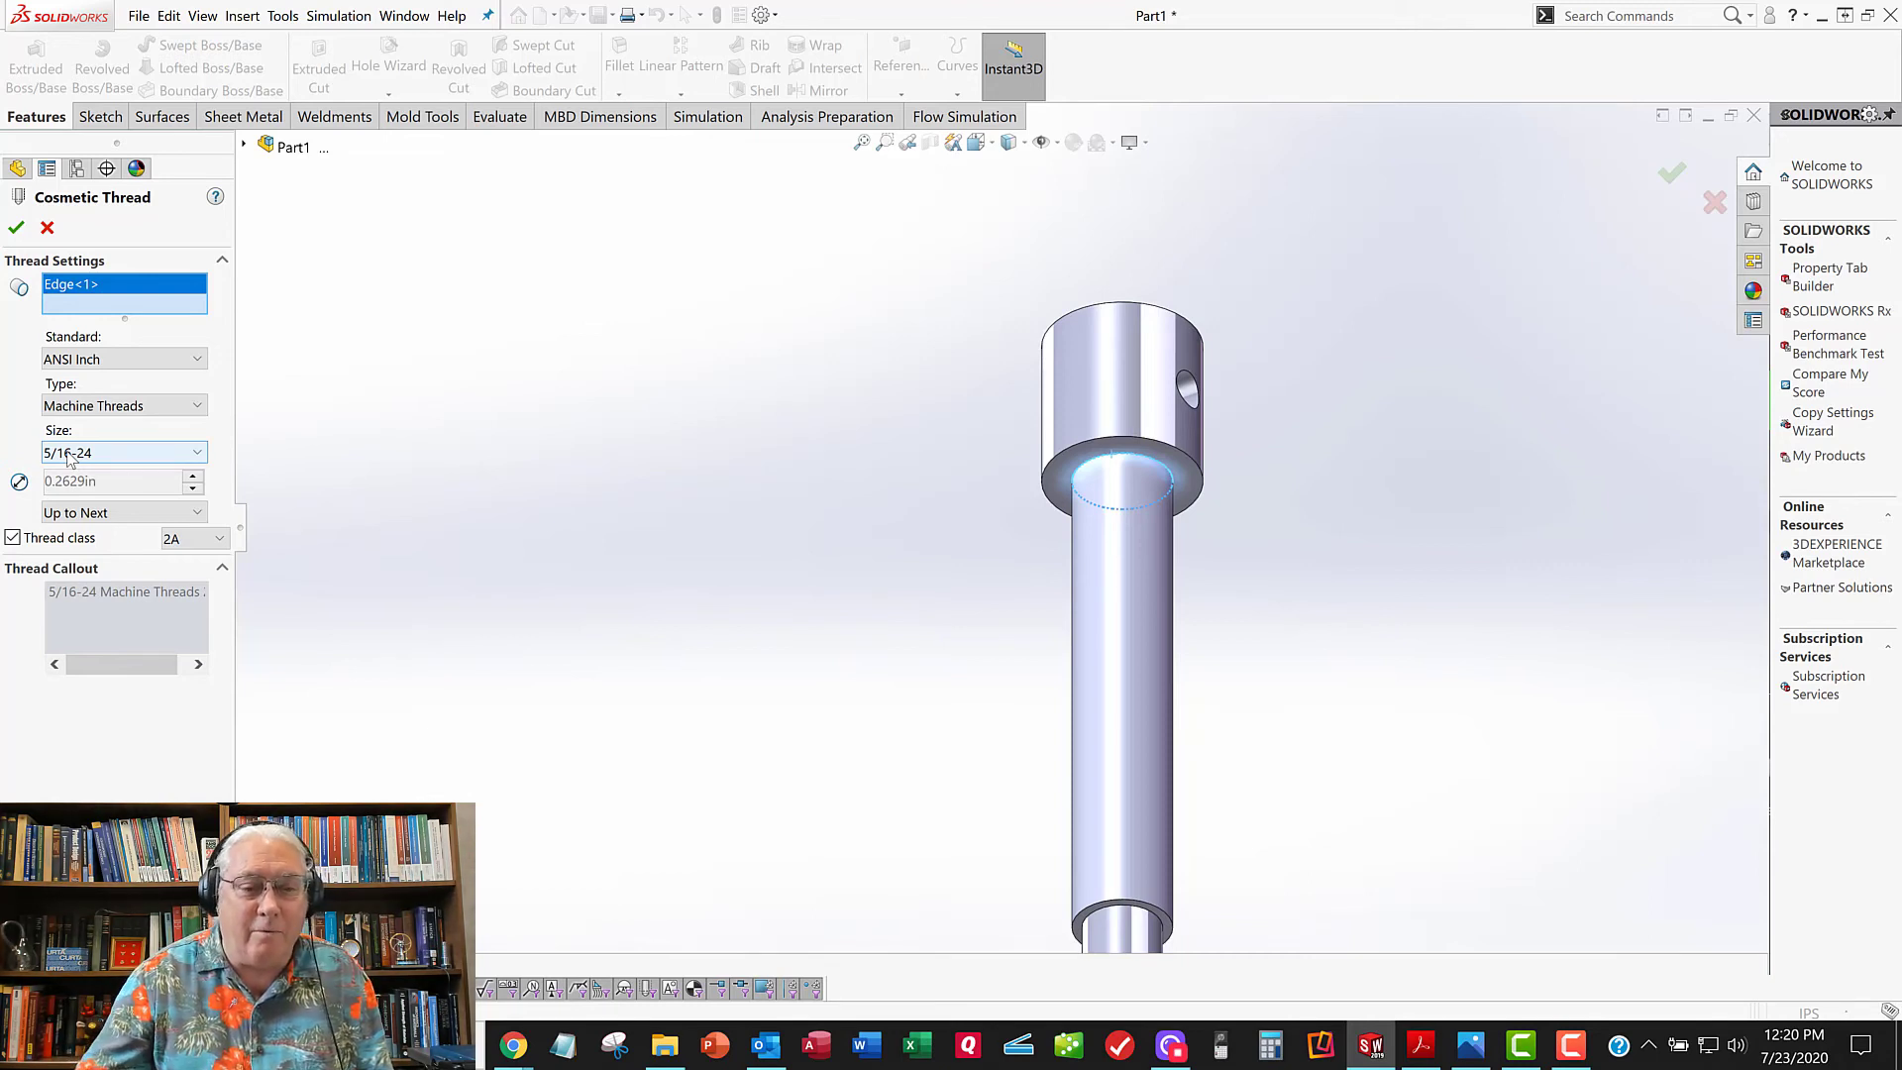
key("f")
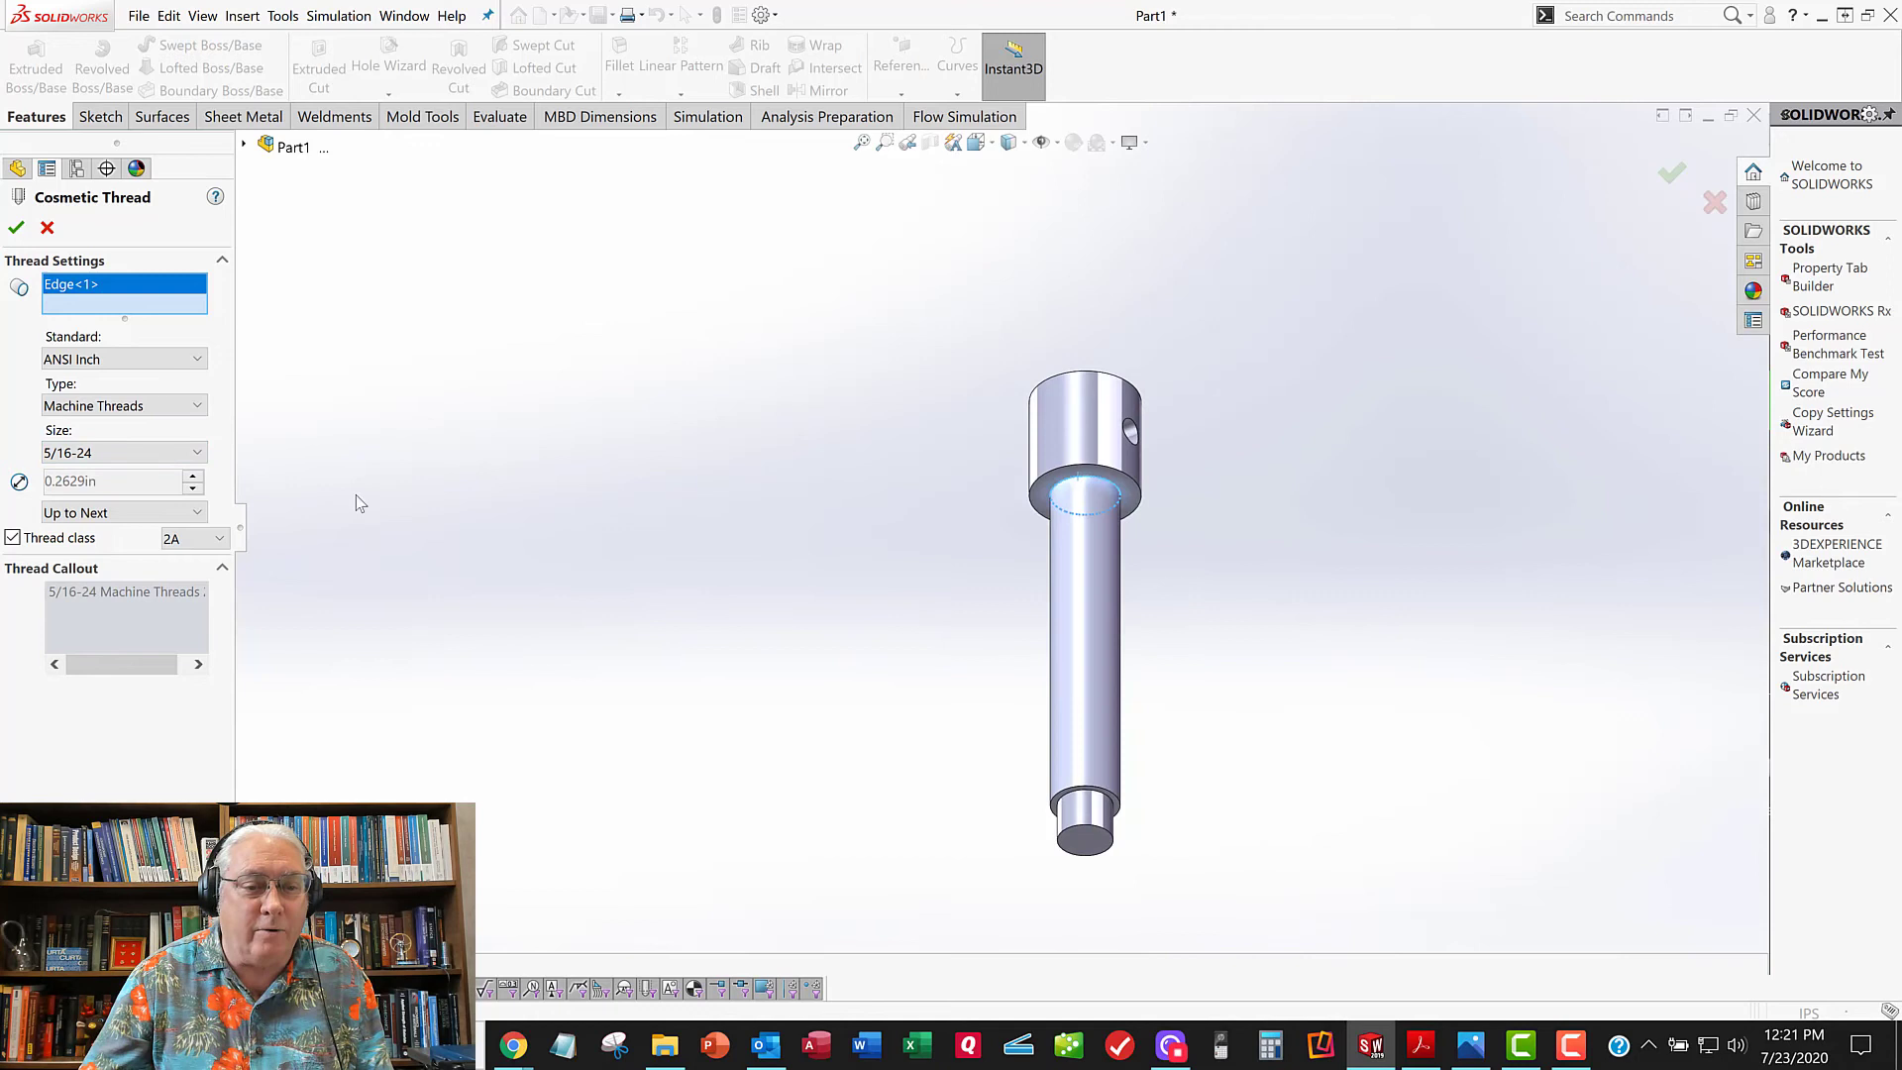
left_click(111, 453)
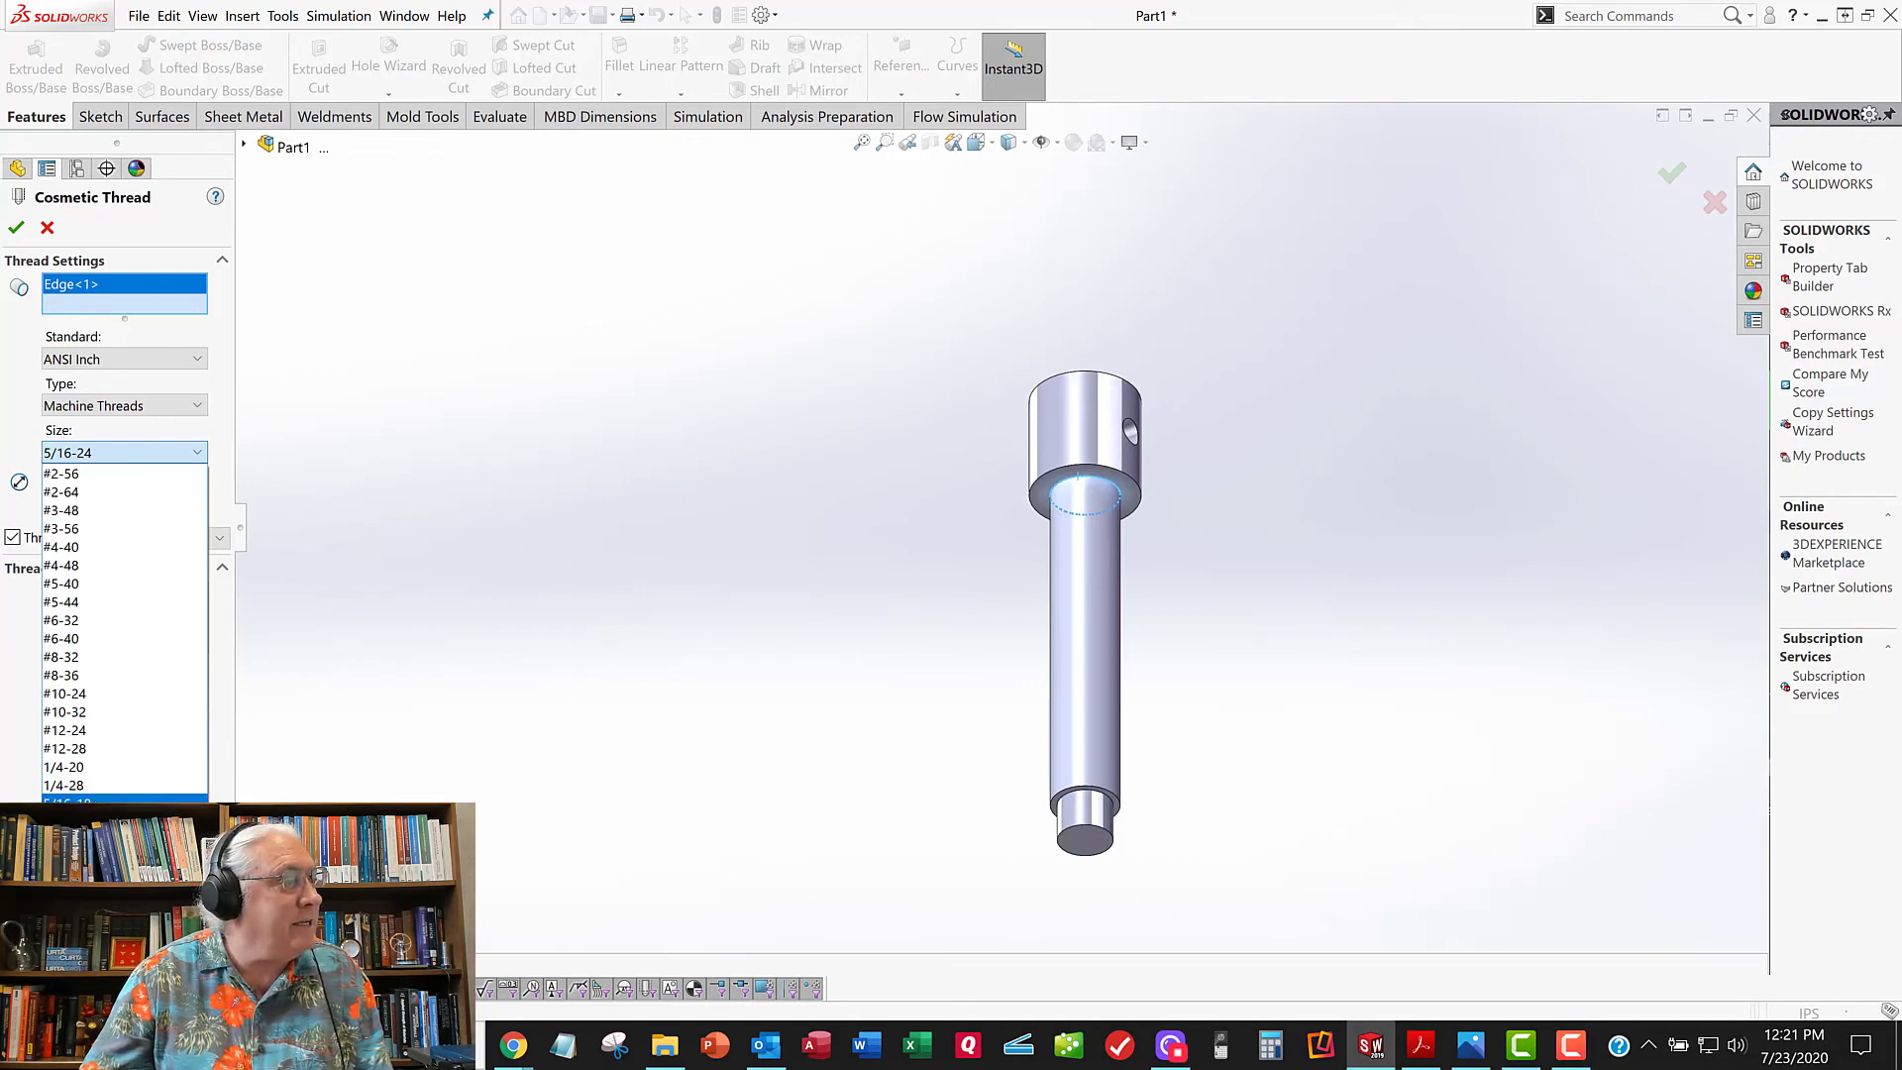
left_click(108, 801)
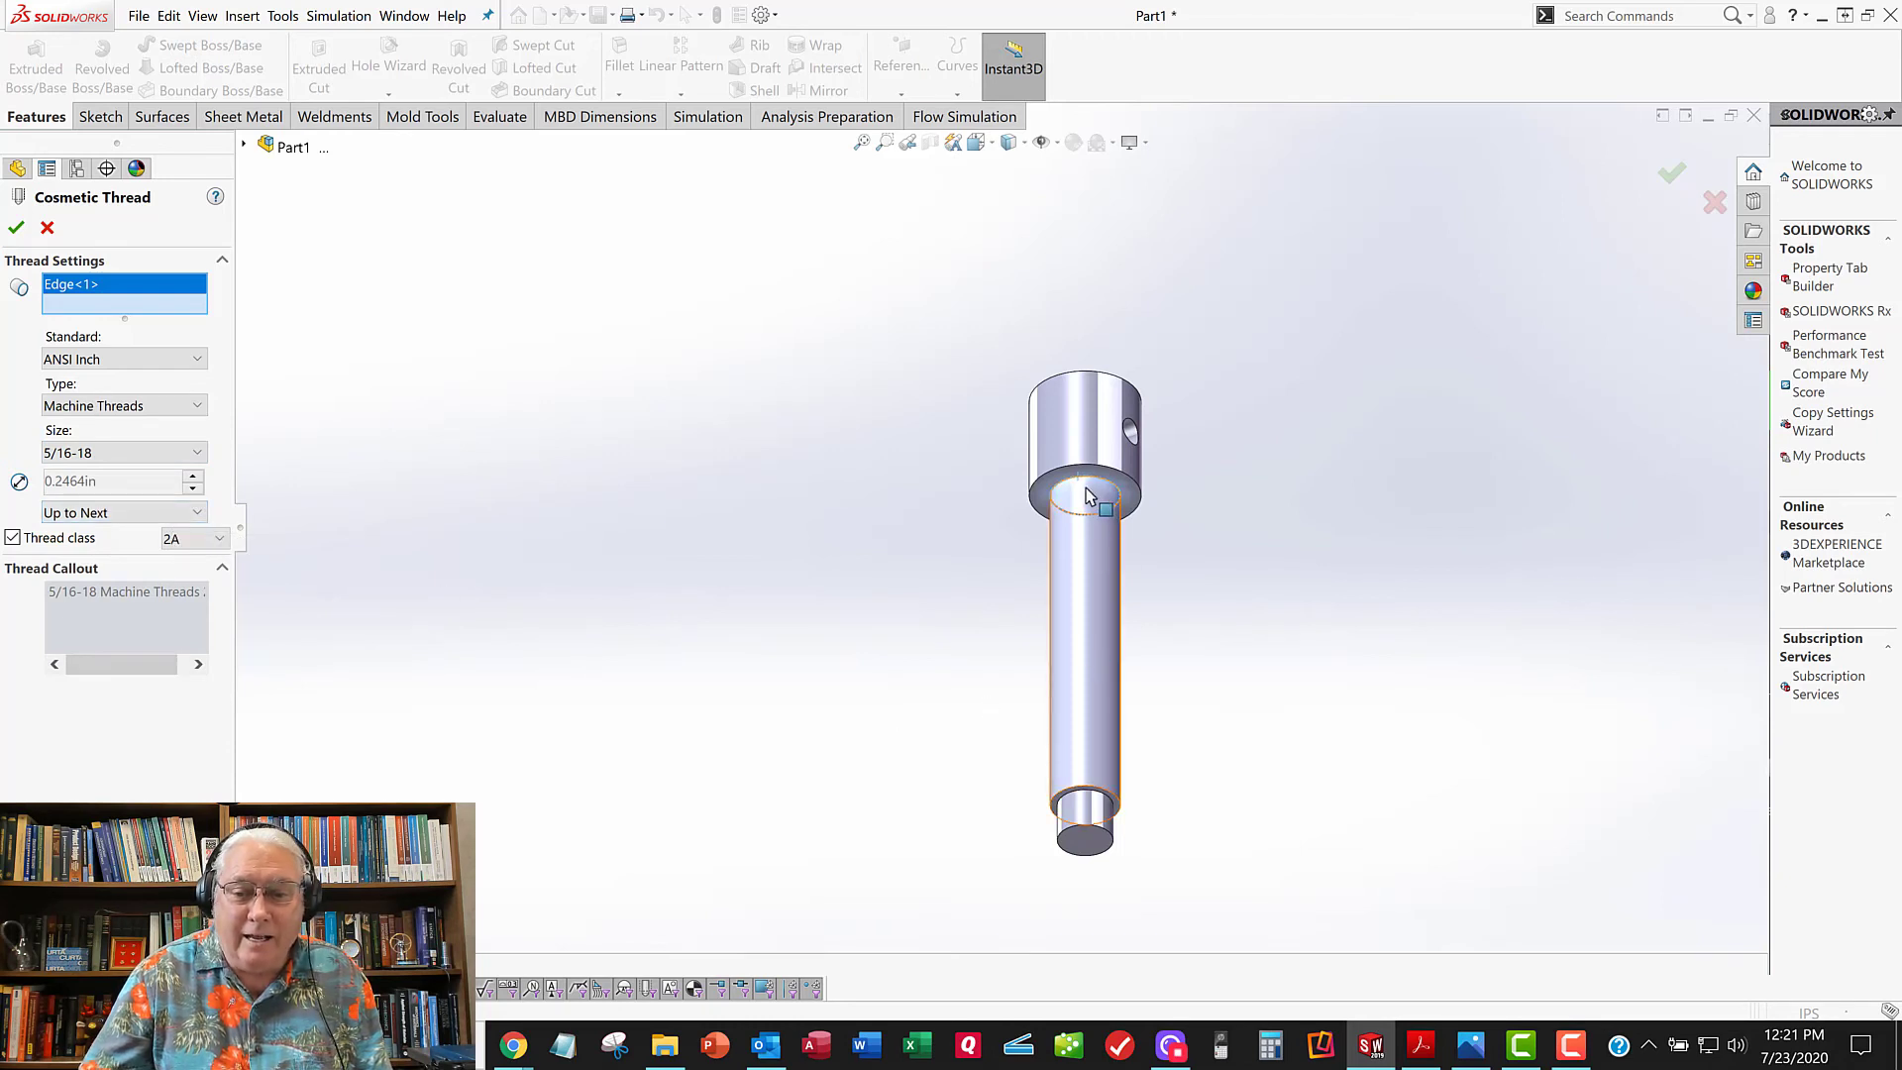
scroll(1086, 832, "down", 4)
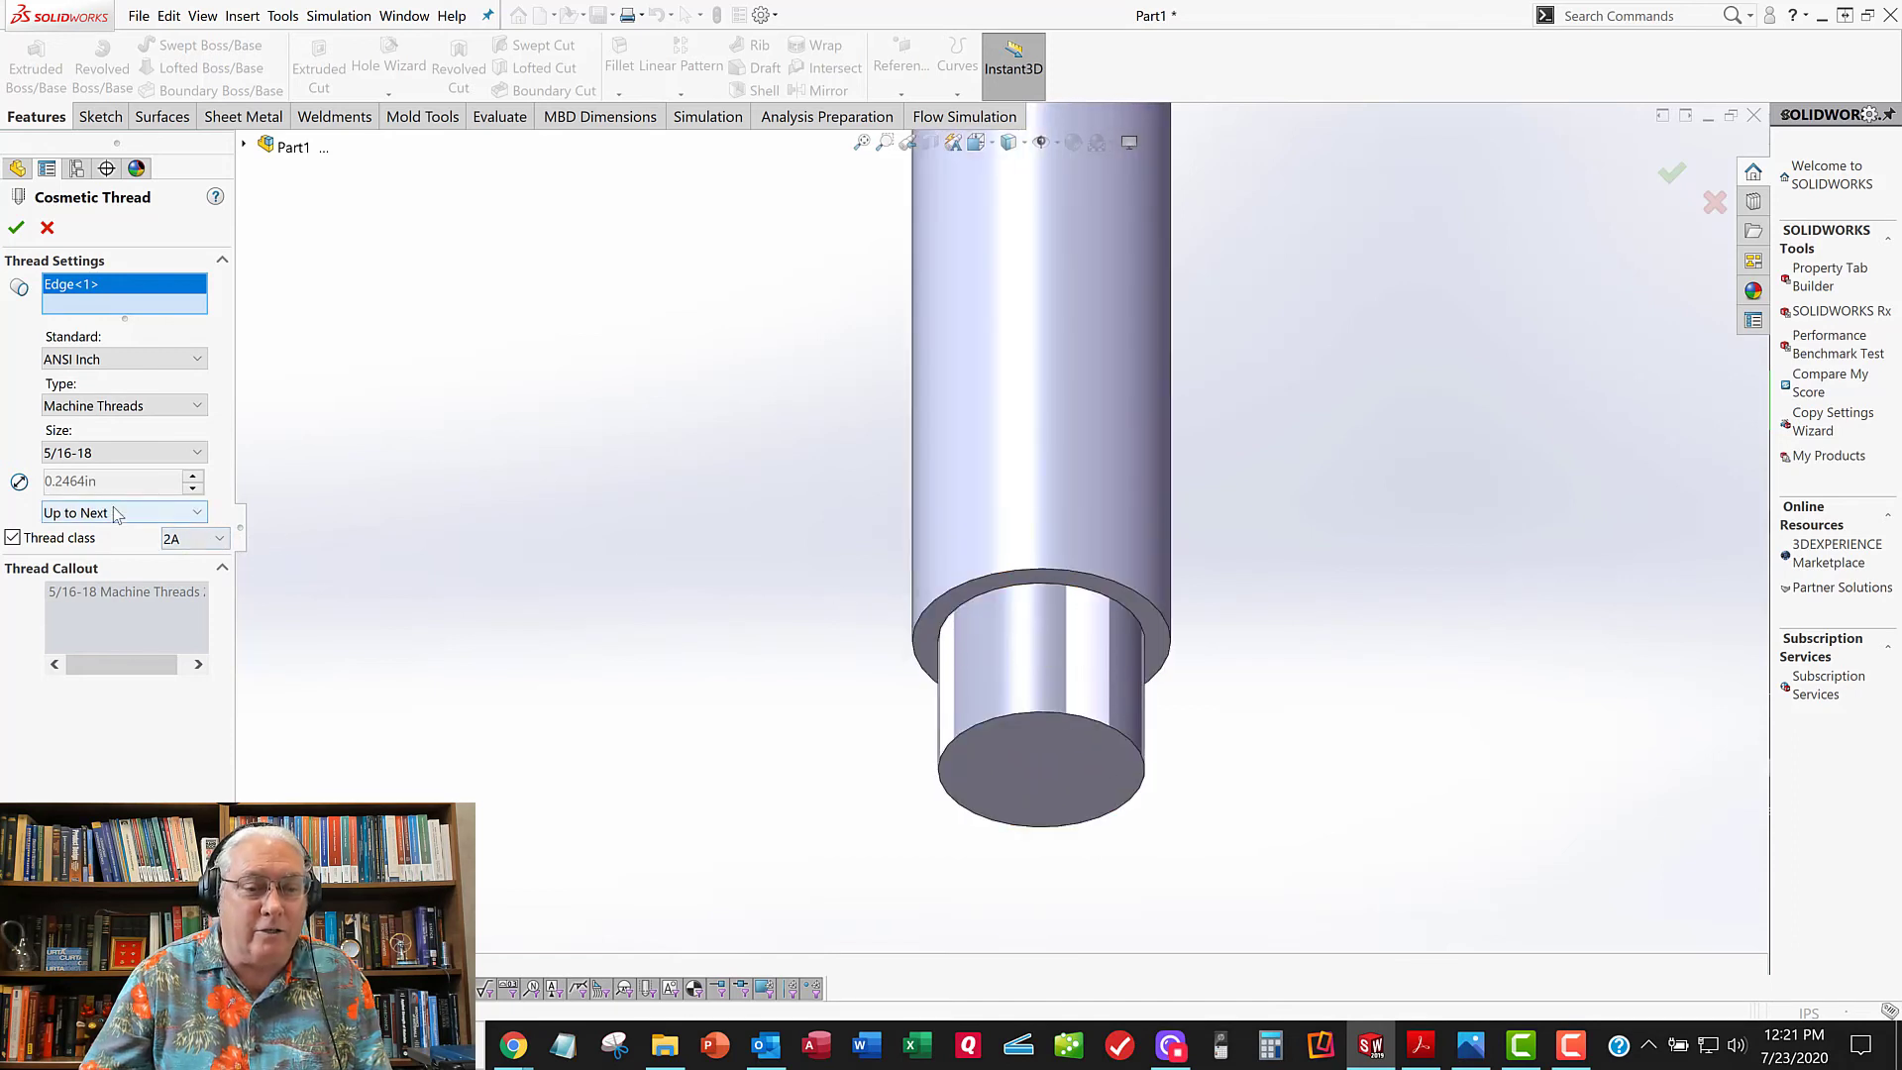
left_click(16, 226)
Step: Turn on the display of cosmetic threads and view the upright pin from slightly above
key("ctrl+1")
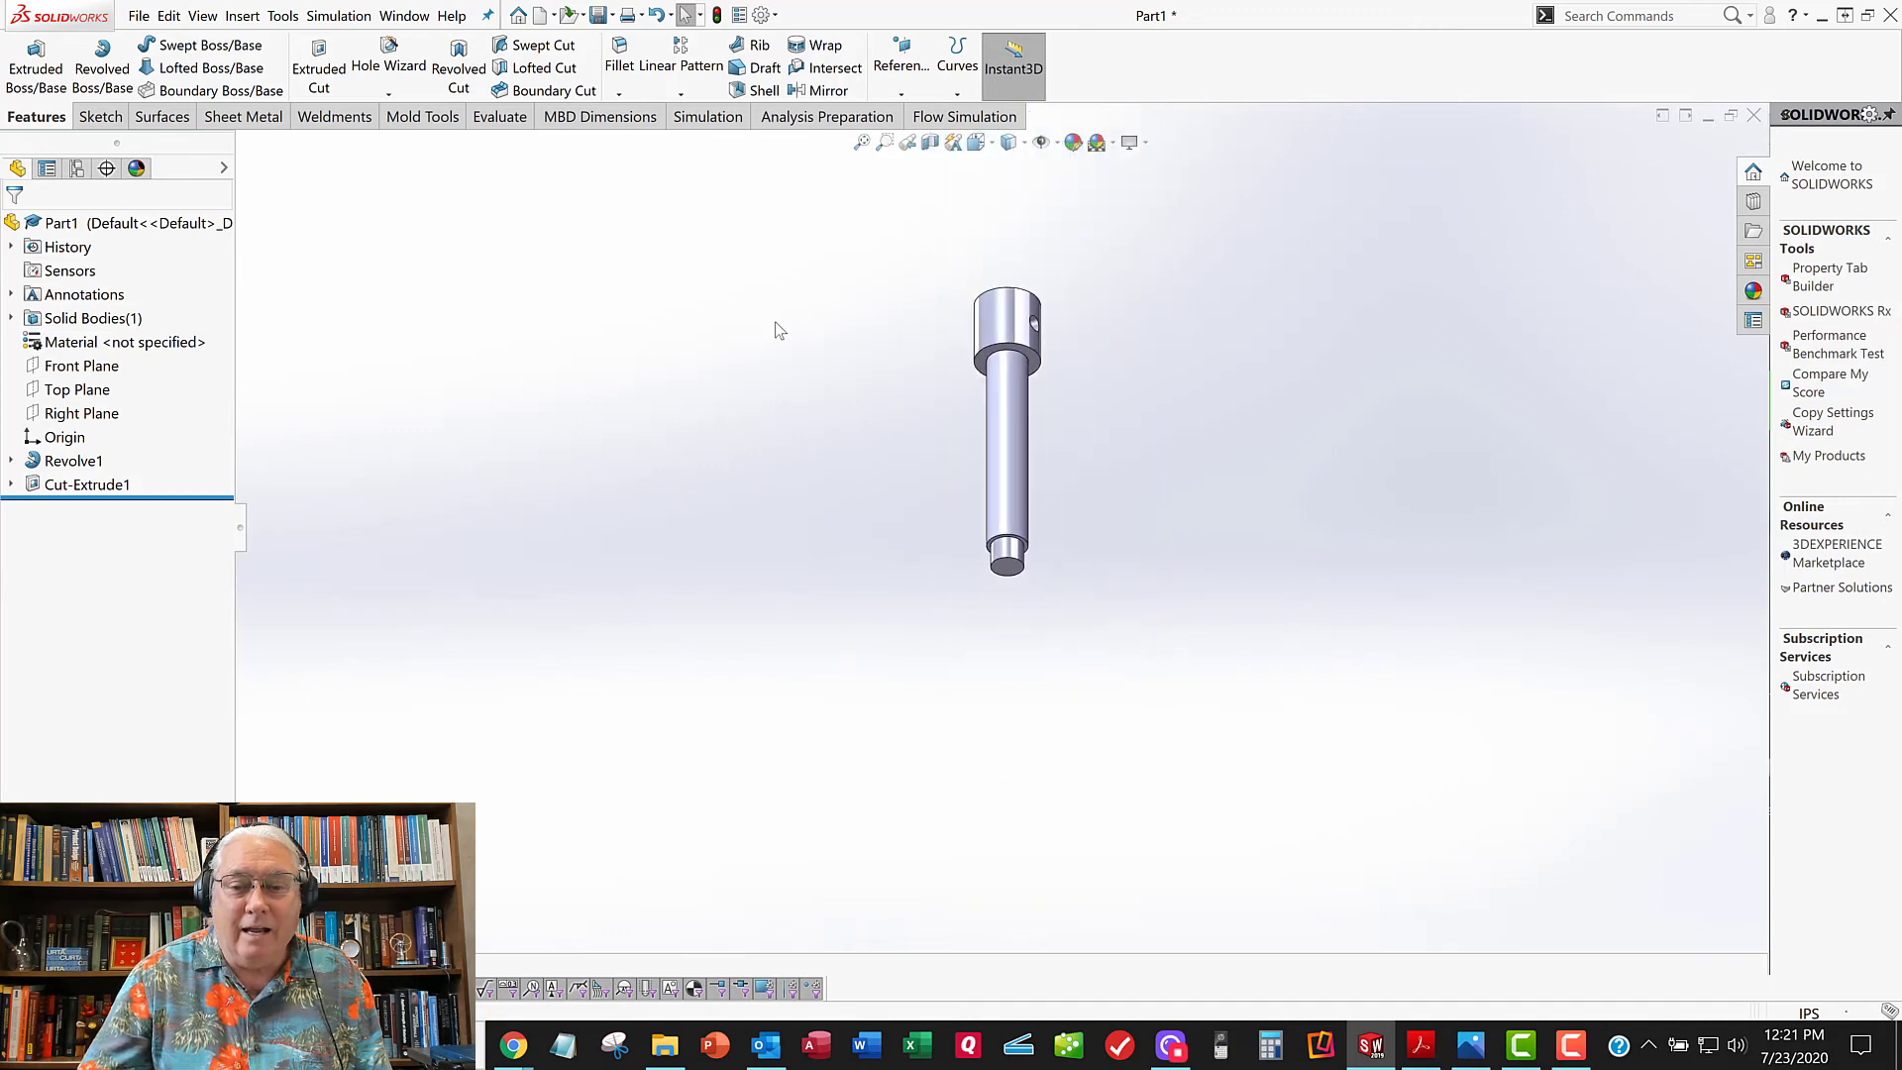
middle_click_drag(773, 527, 733, 574)
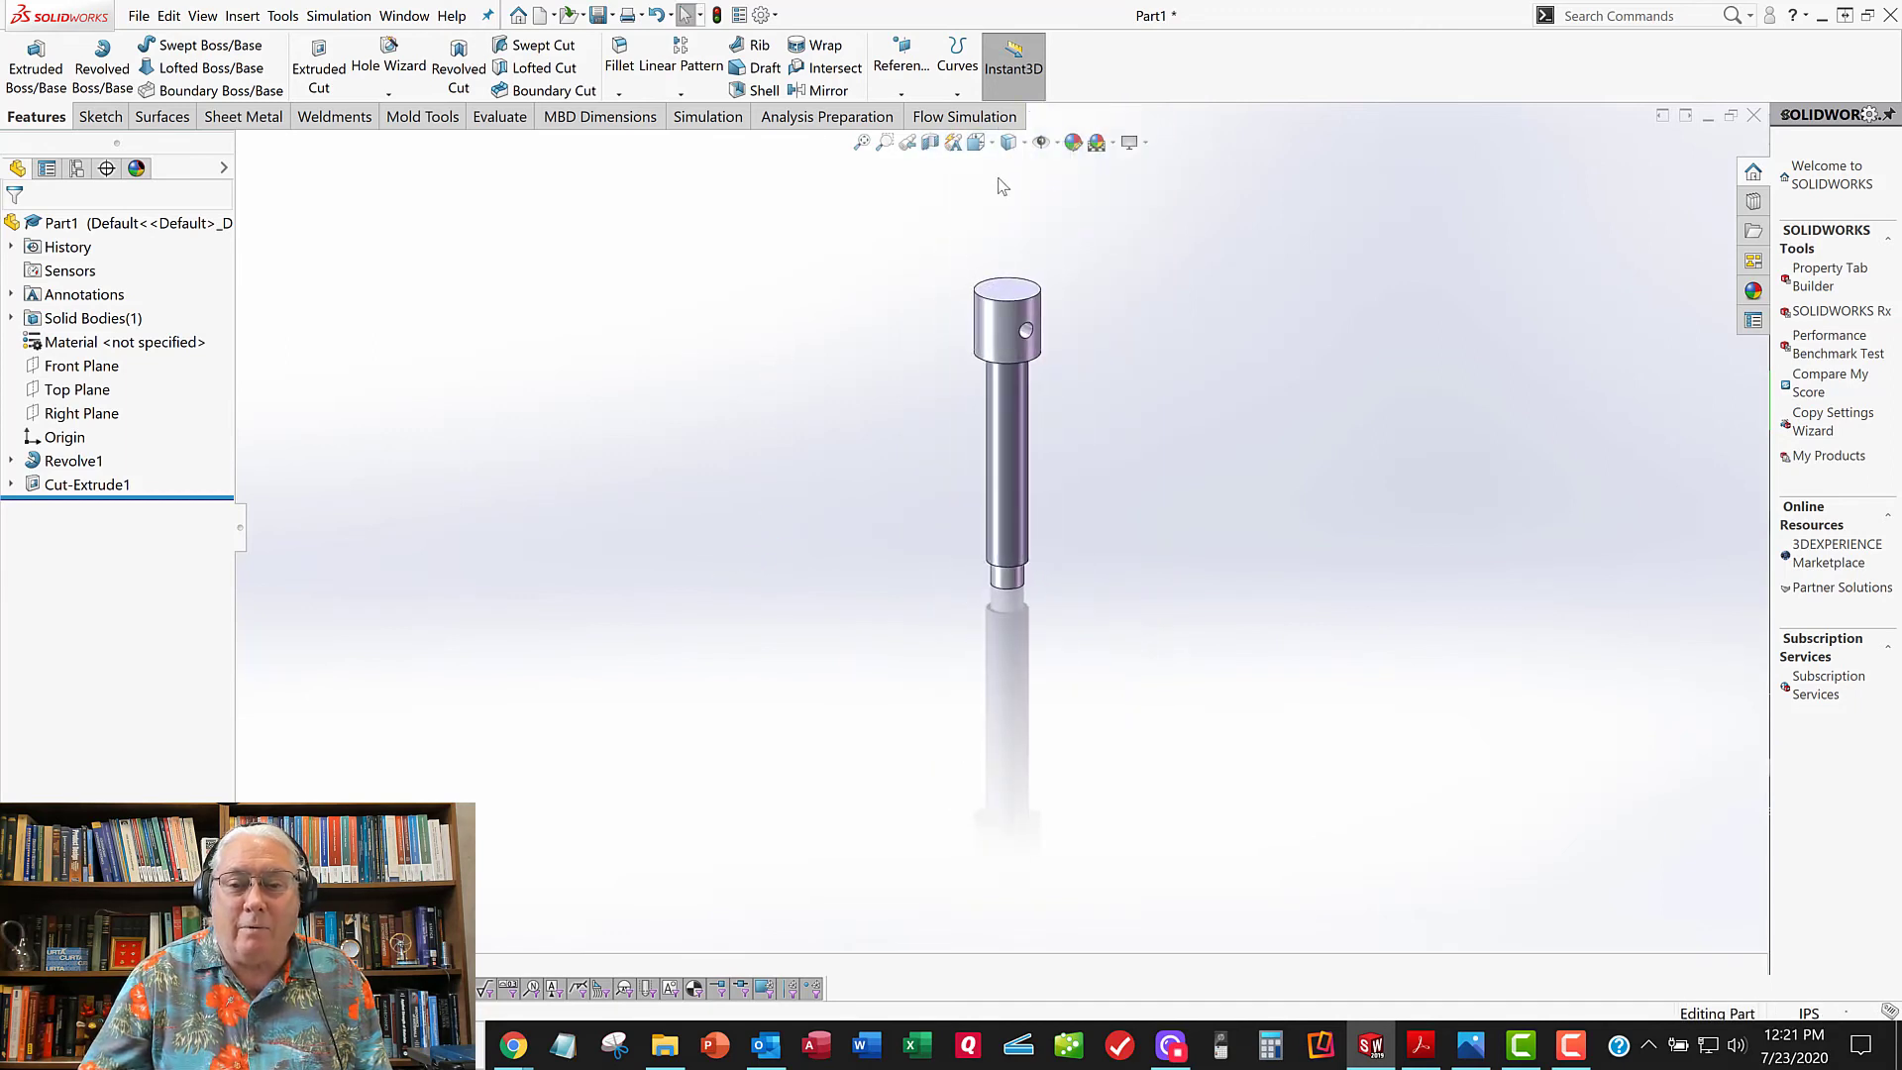
scroll(1002, 187, "down", 2)
left_click(1058, 143)
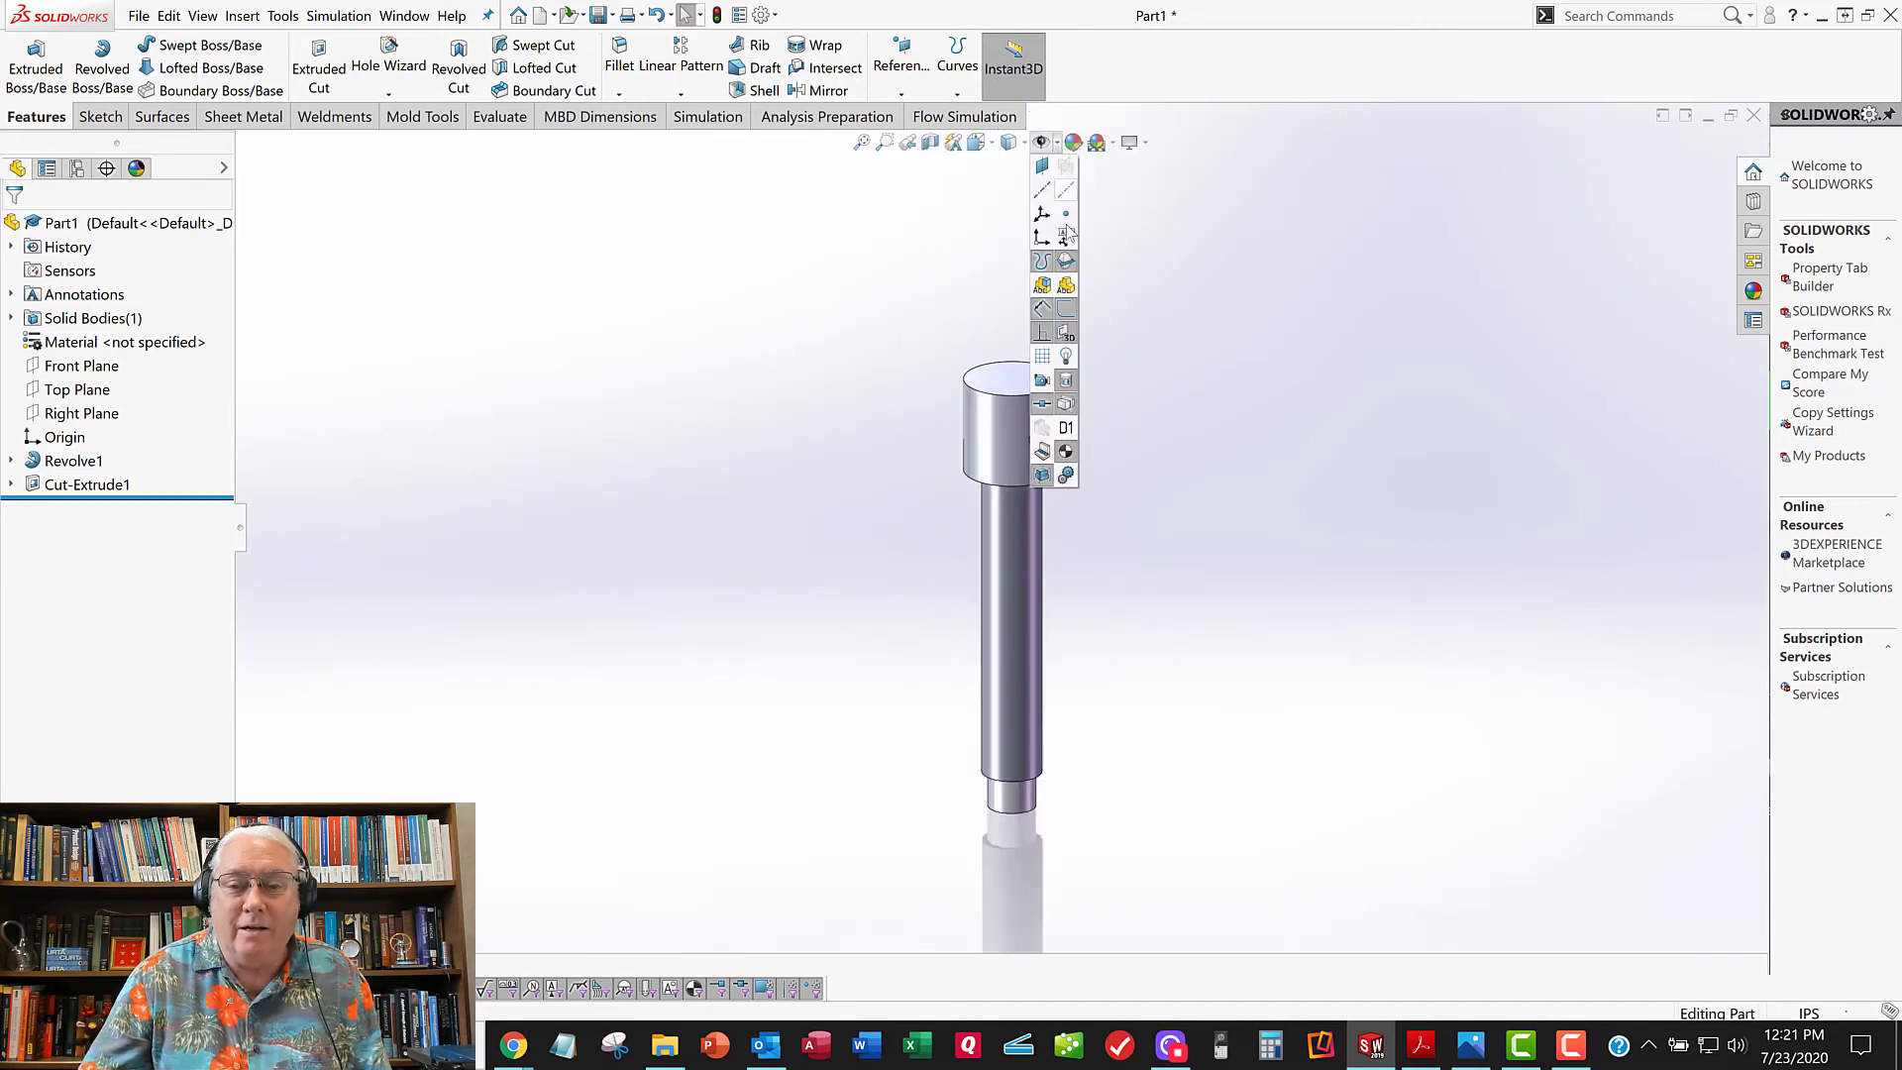
left_click(1066, 285)
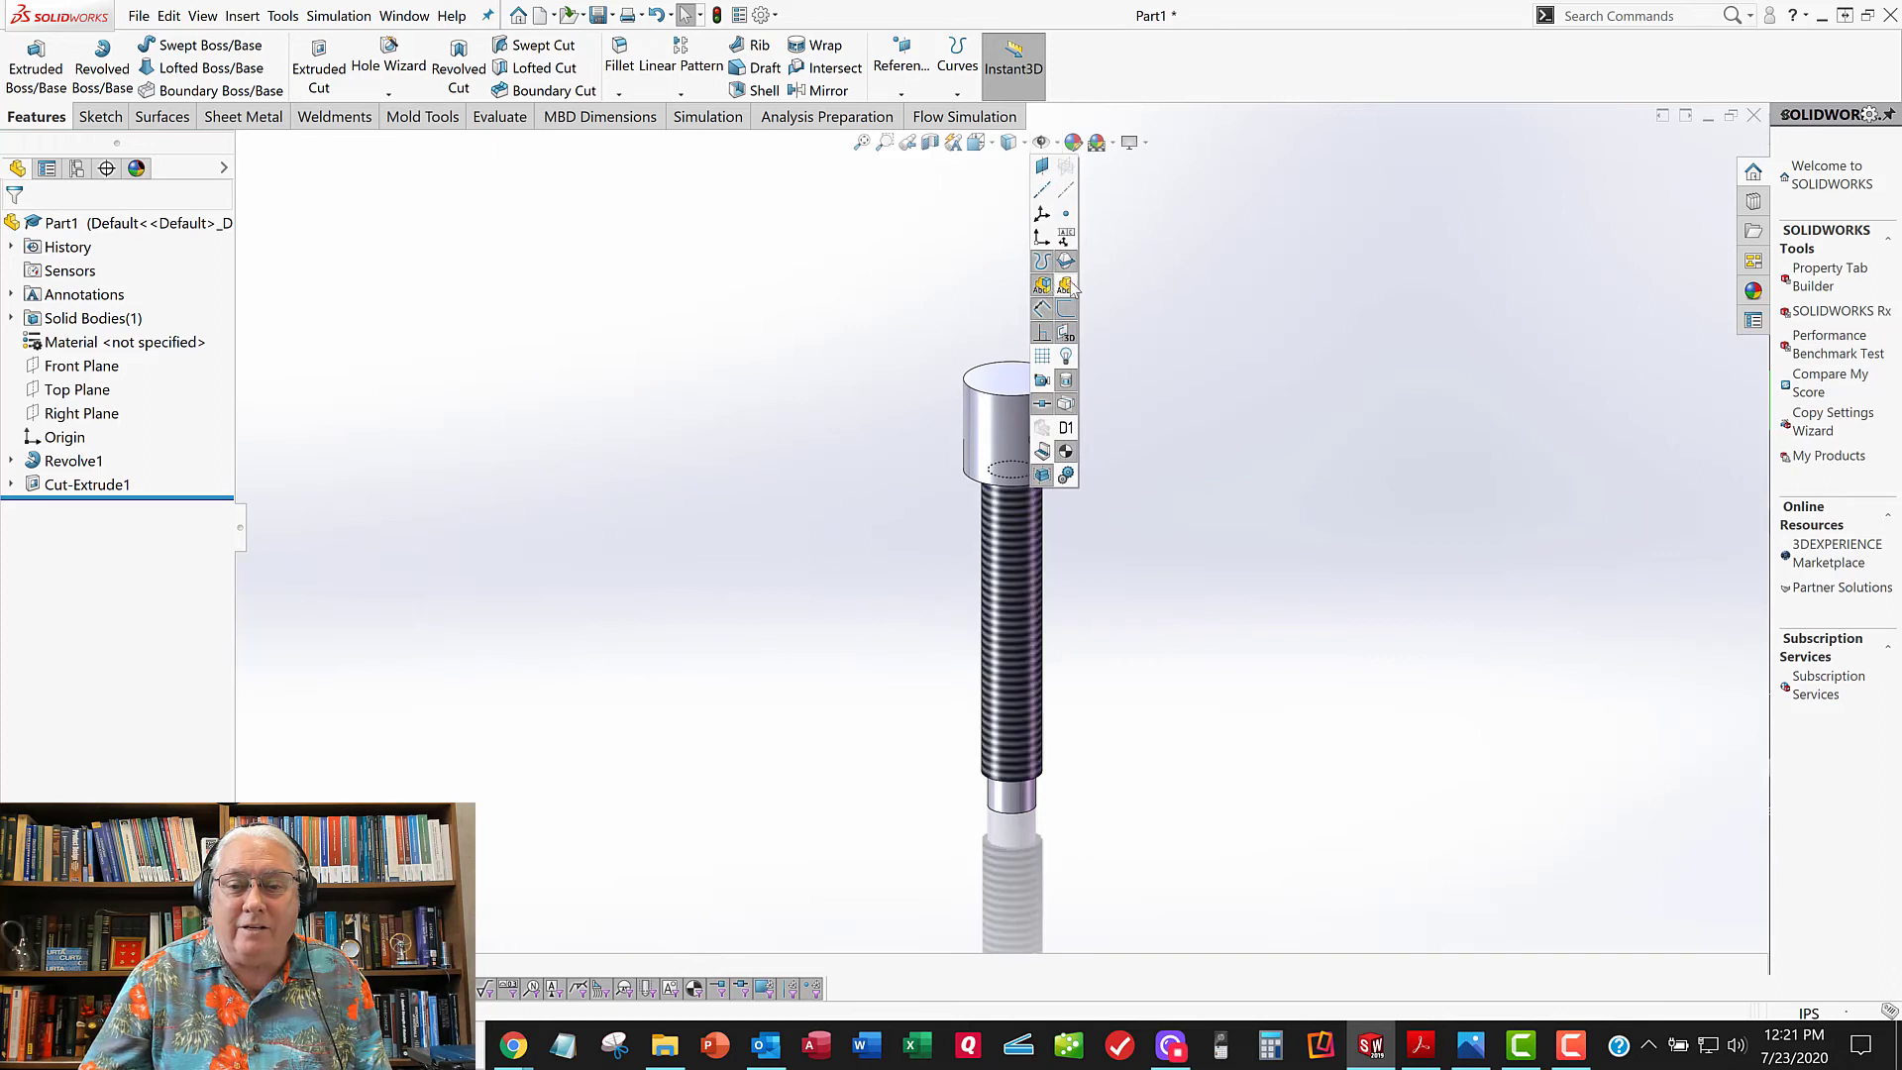
Step: Examine the cosmetic thread on the shank from below and return the whole pin to an upright view from slightly above
left_click(873, 302)
scroll(1052, 664, "down", 2)
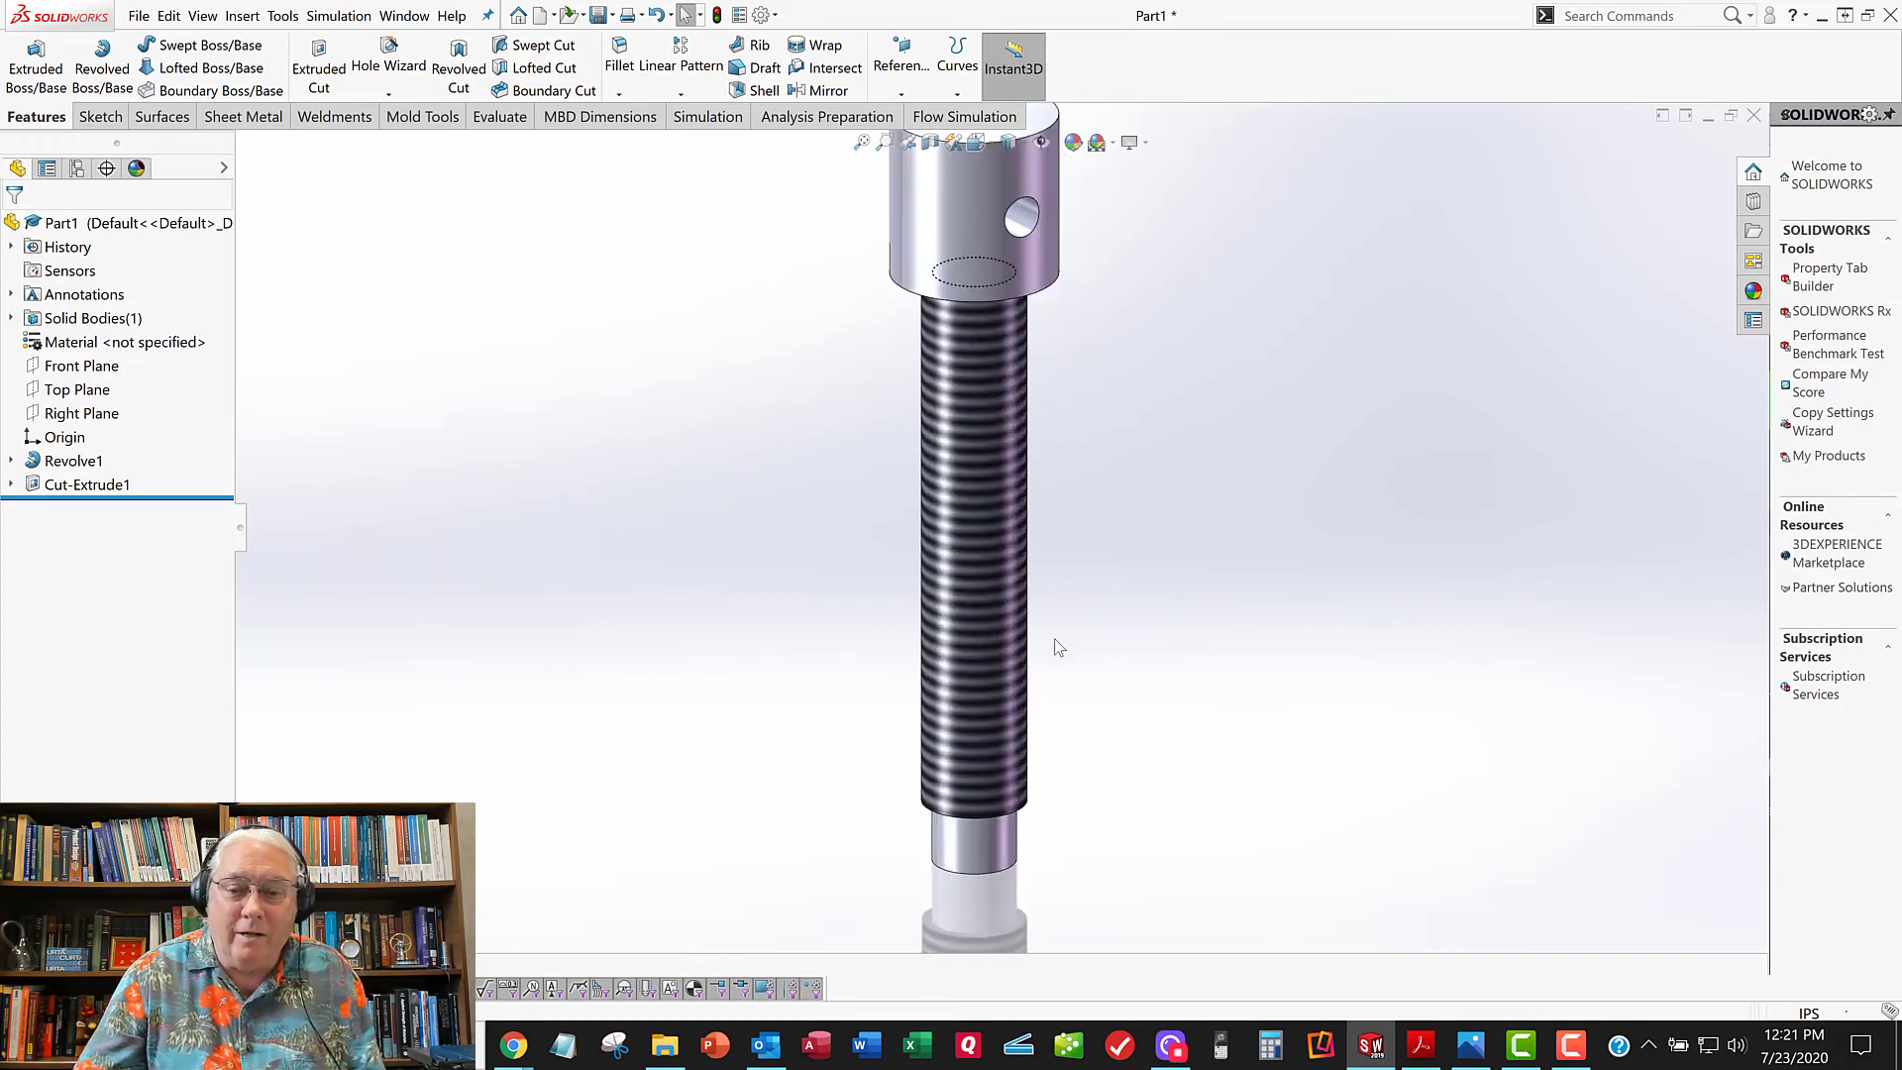
middle_click_drag(1053, 644, 1216, 441)
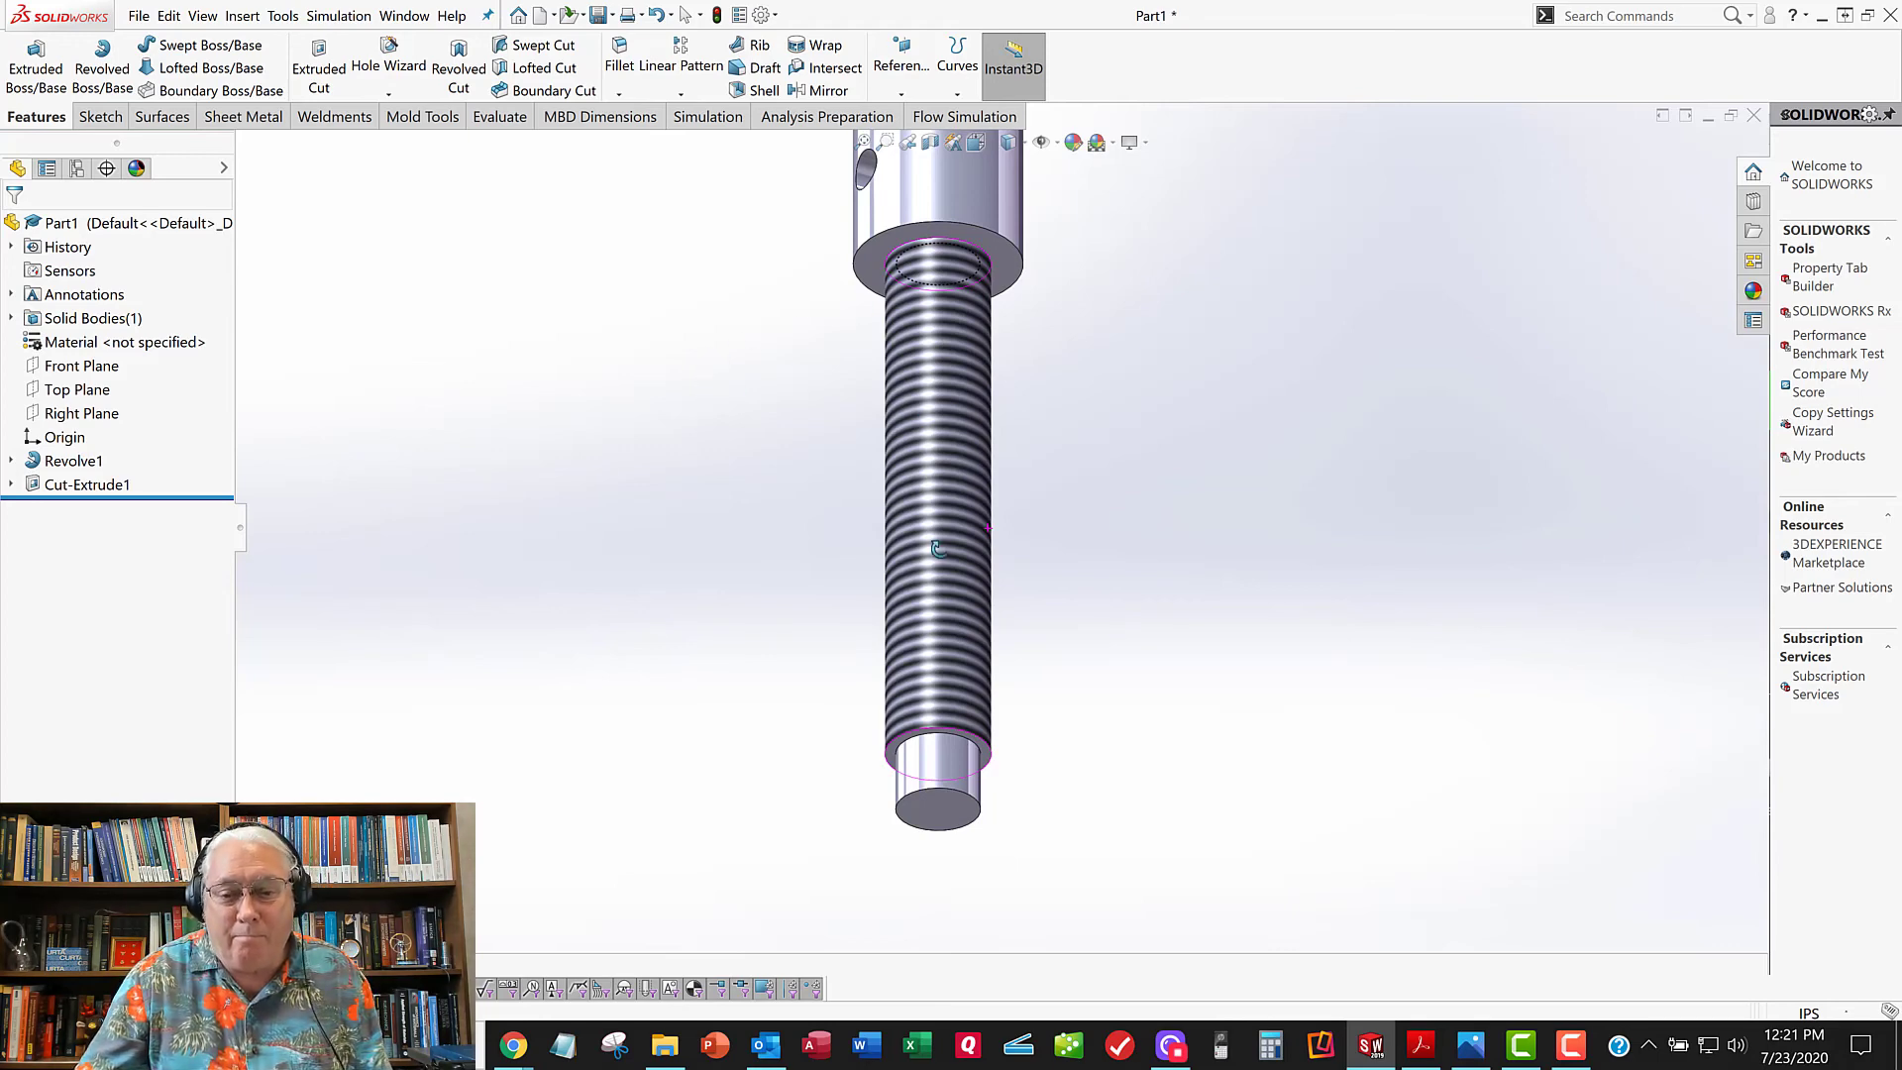
key("Escape")
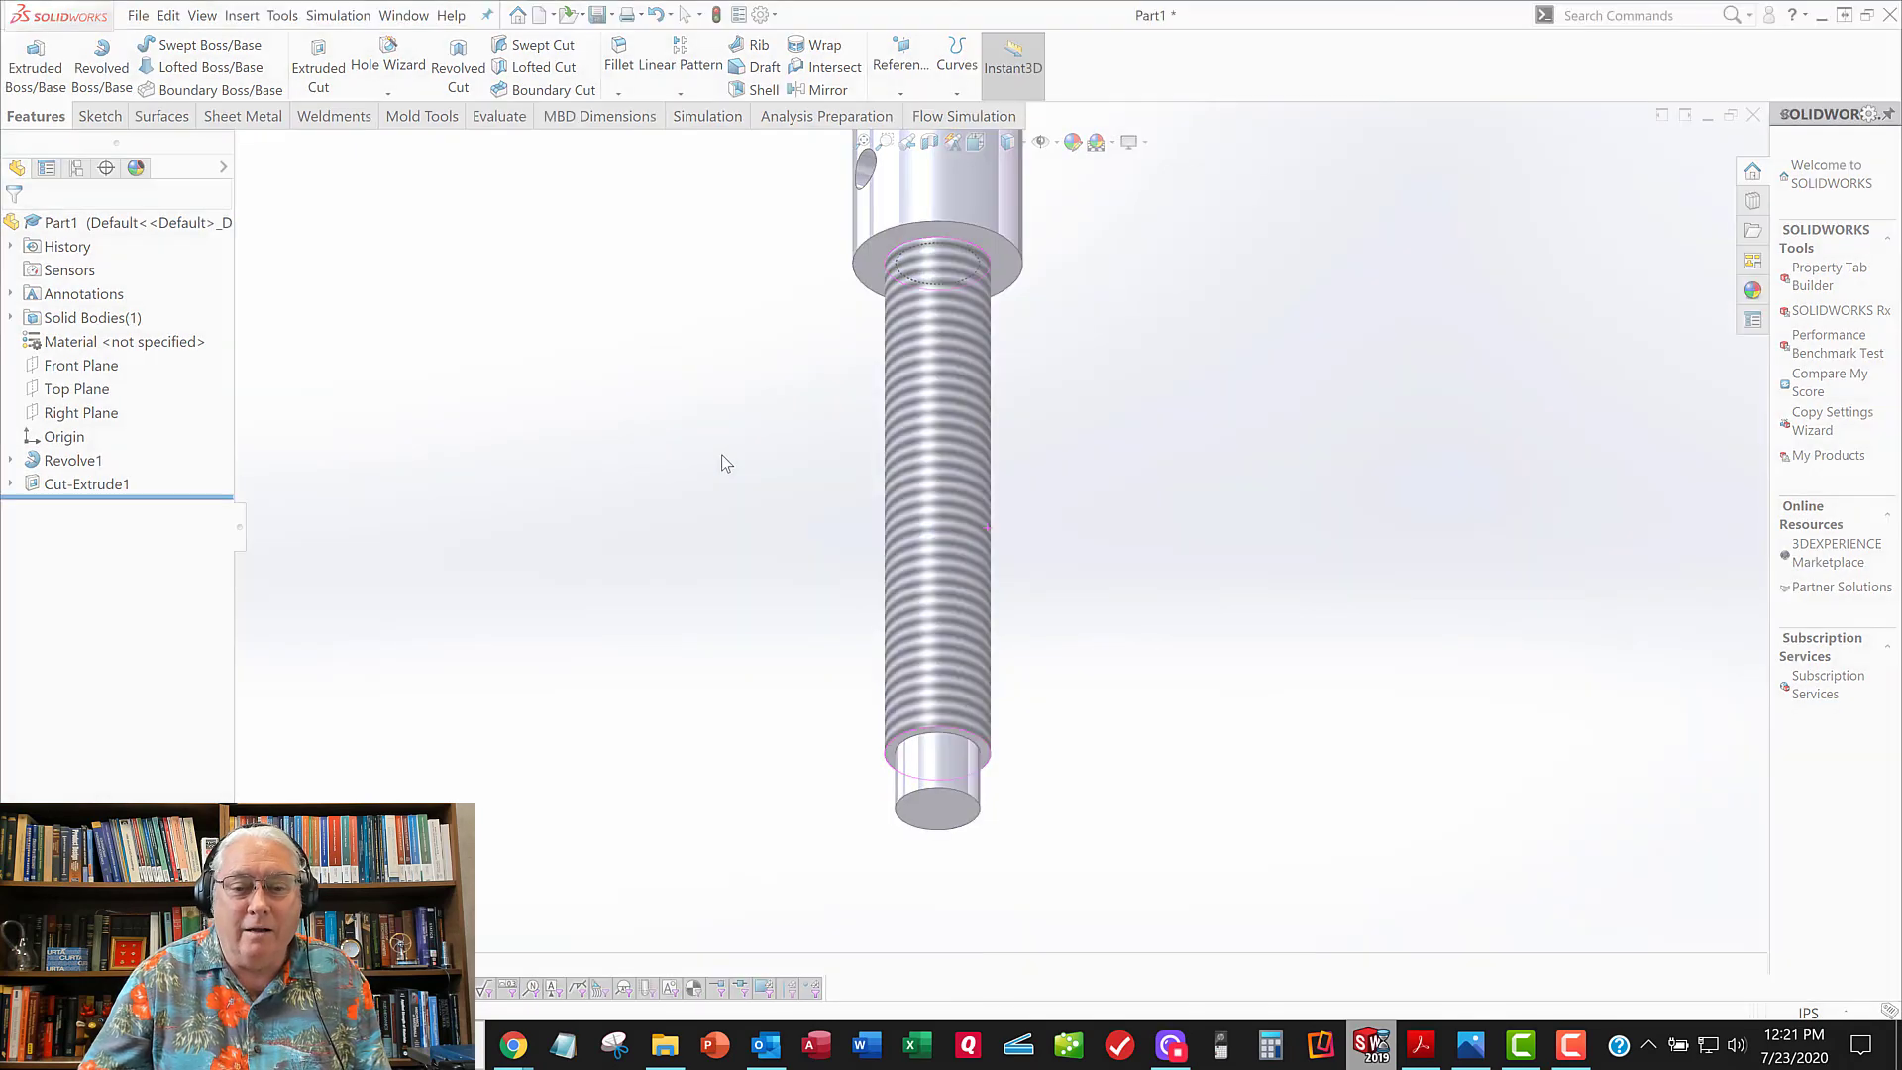
left_click(870, 523)
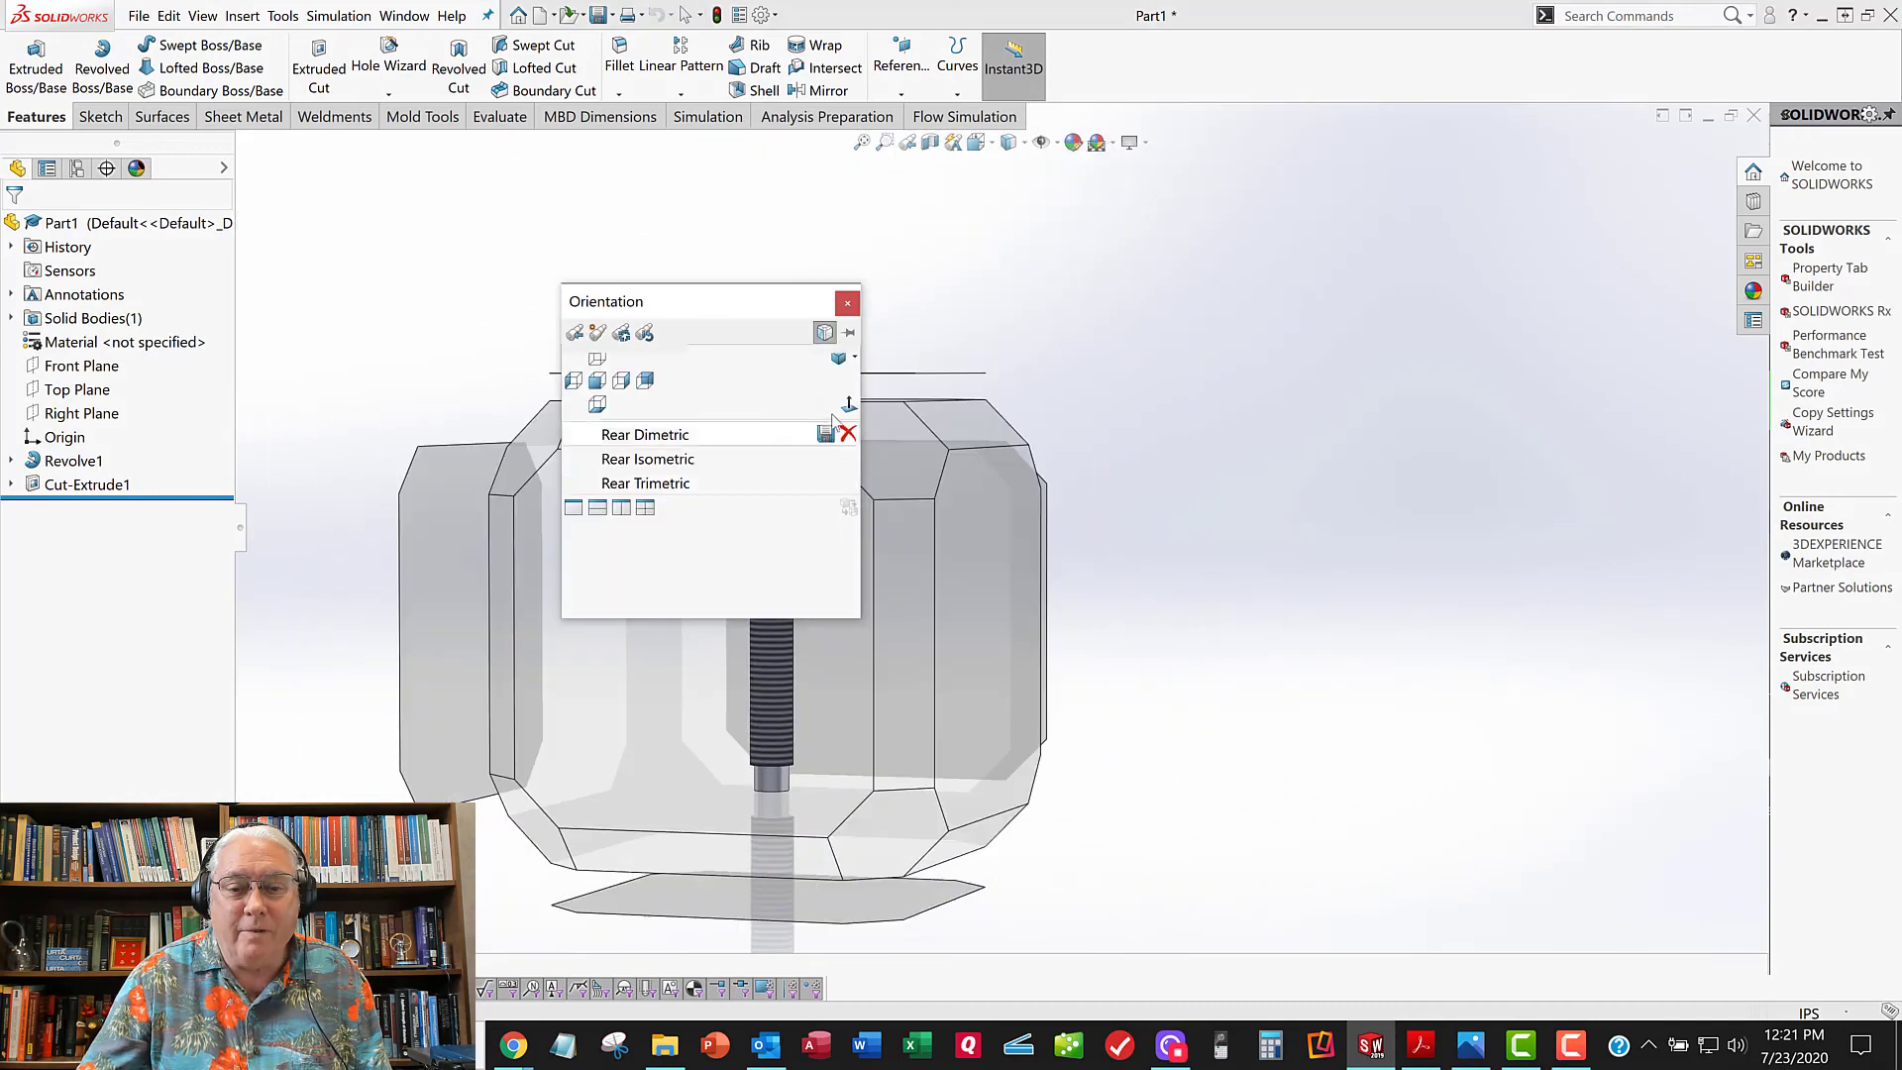
left_click(721, 500)
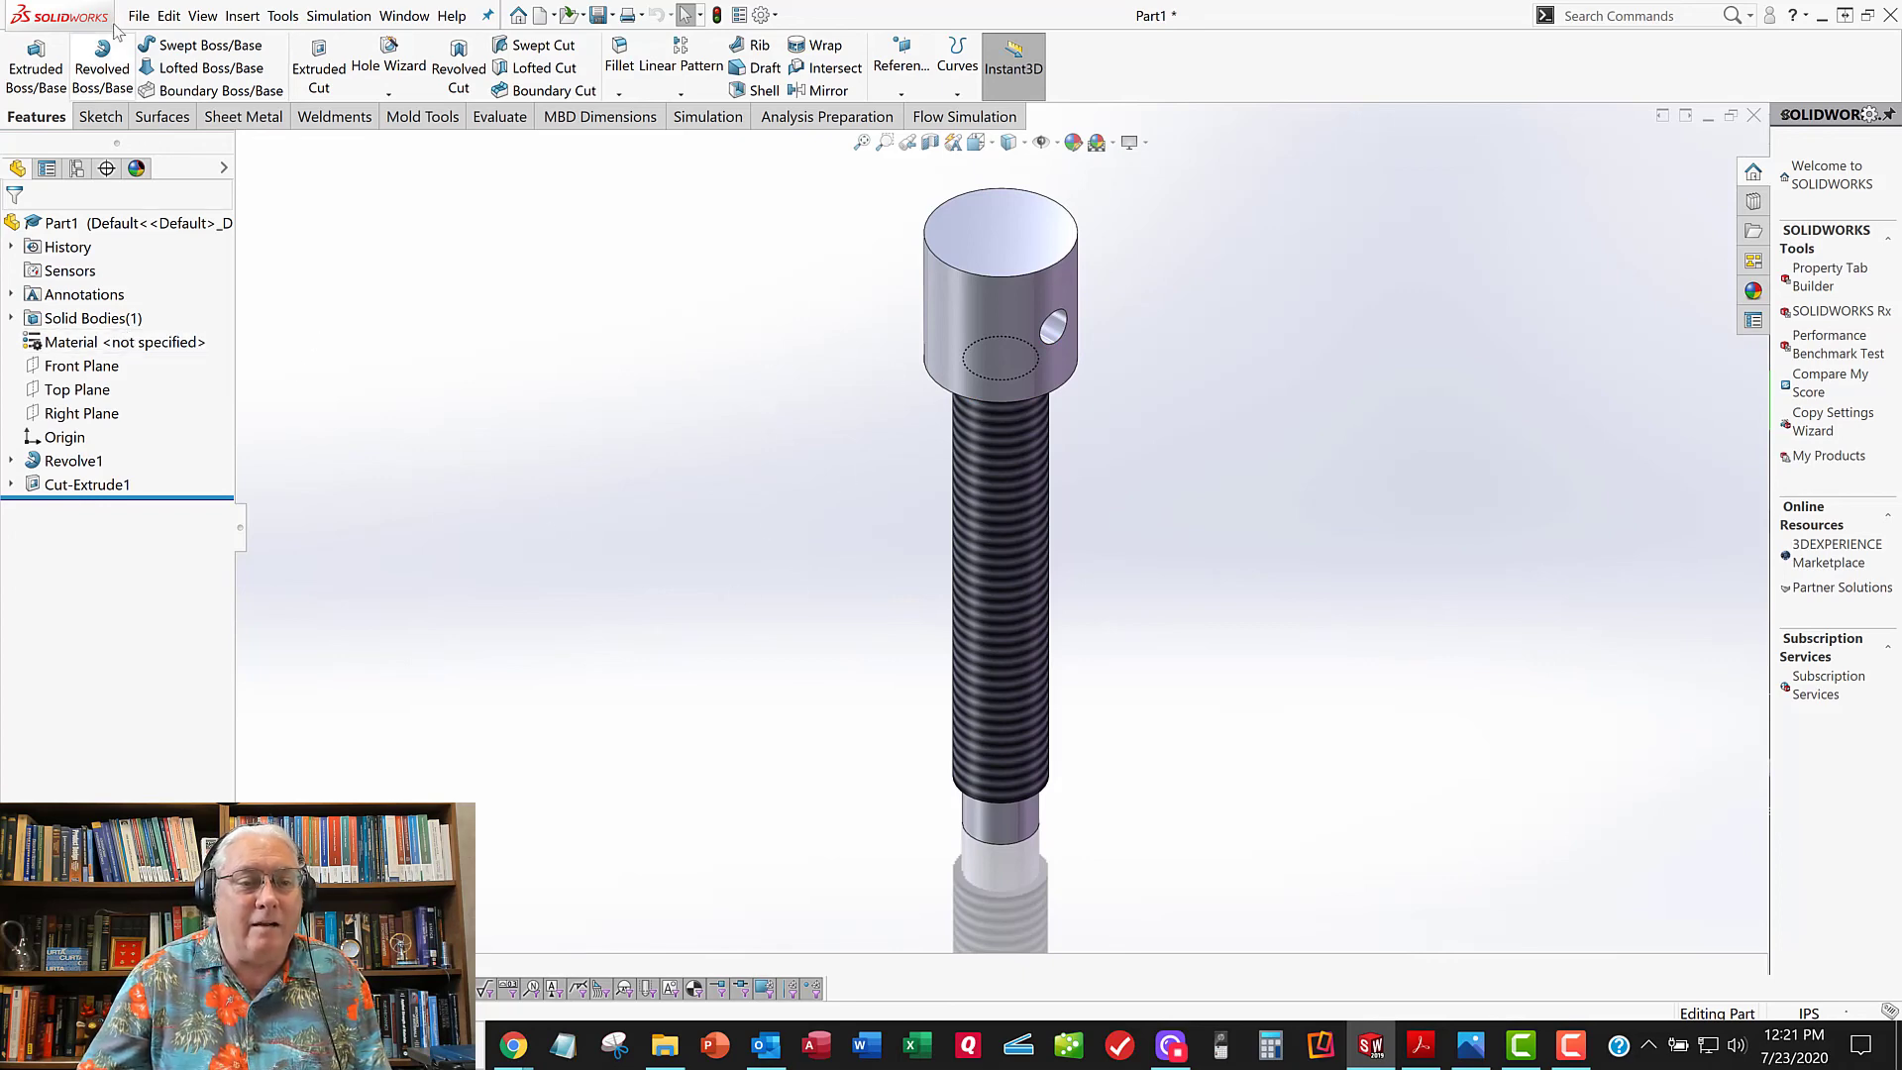
Step: Close the pin part and discard its unsaved changes
left_click(139, 16)
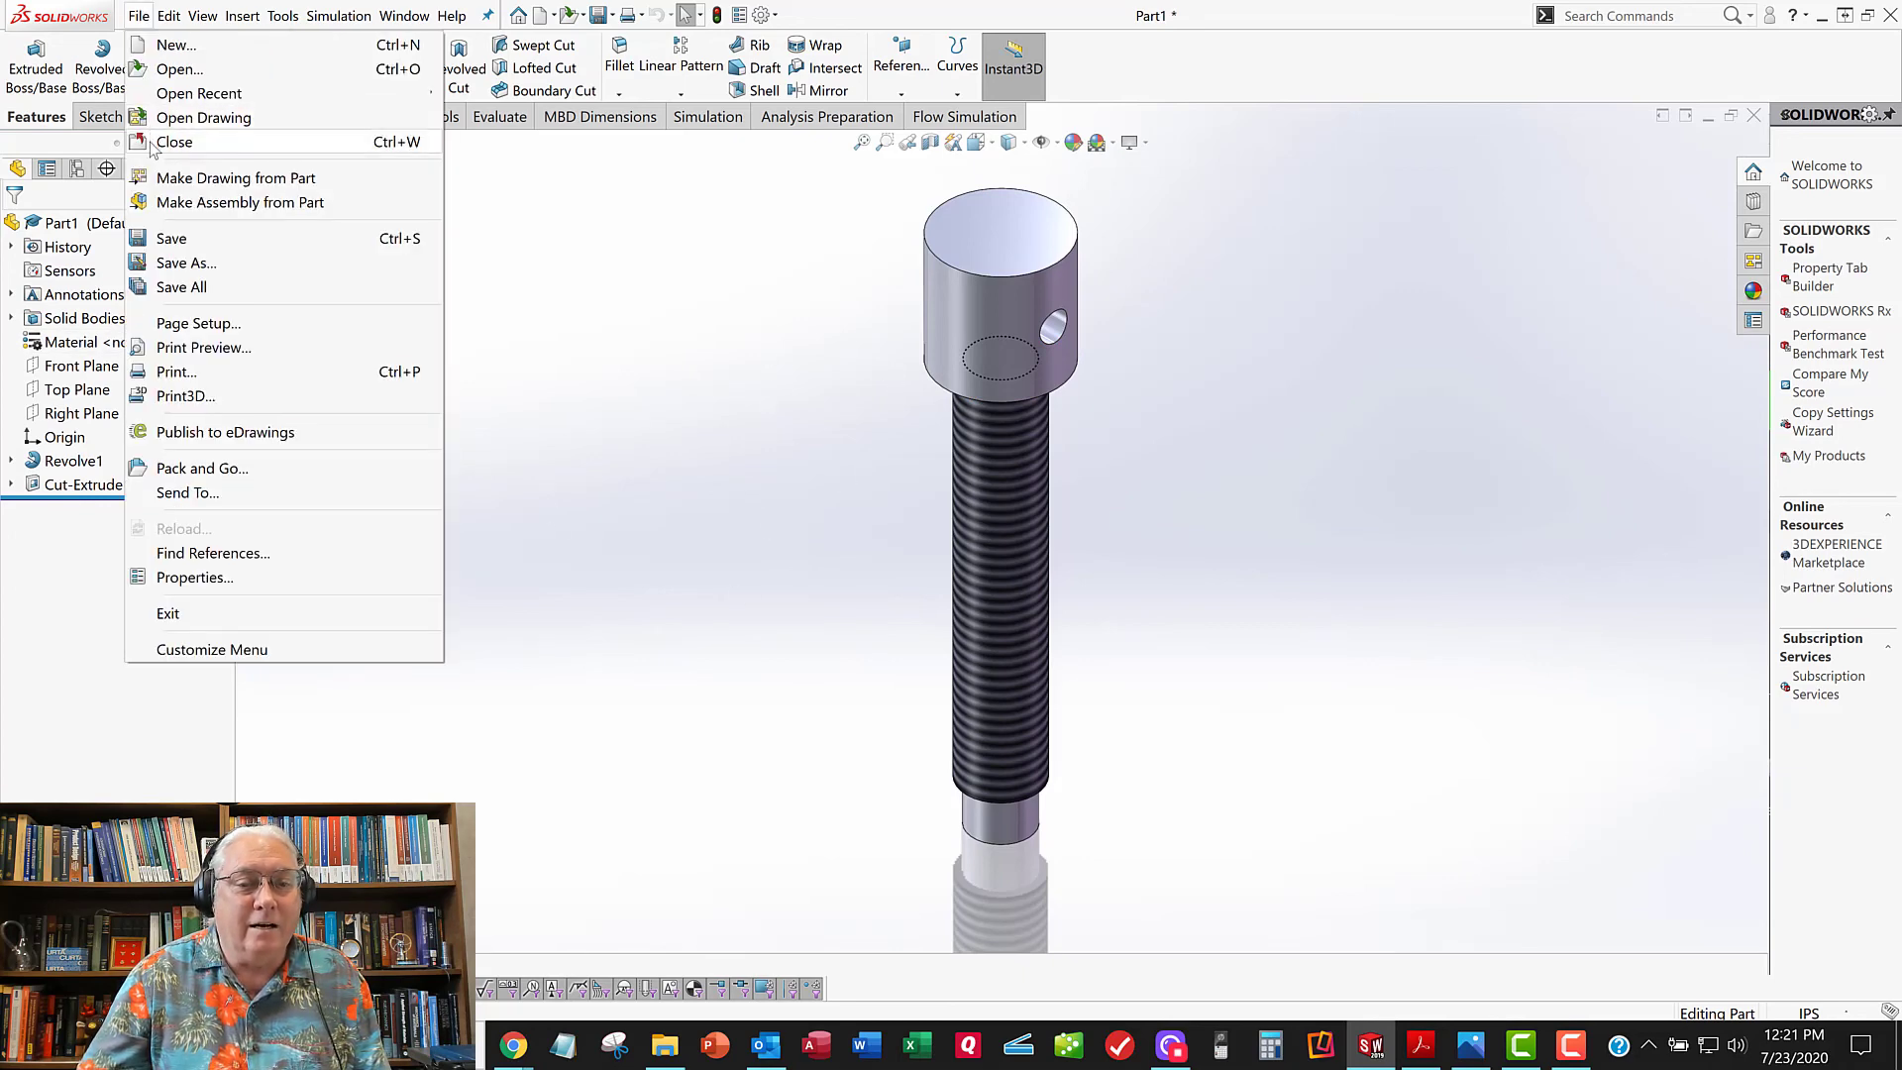
left_click(174, 142)
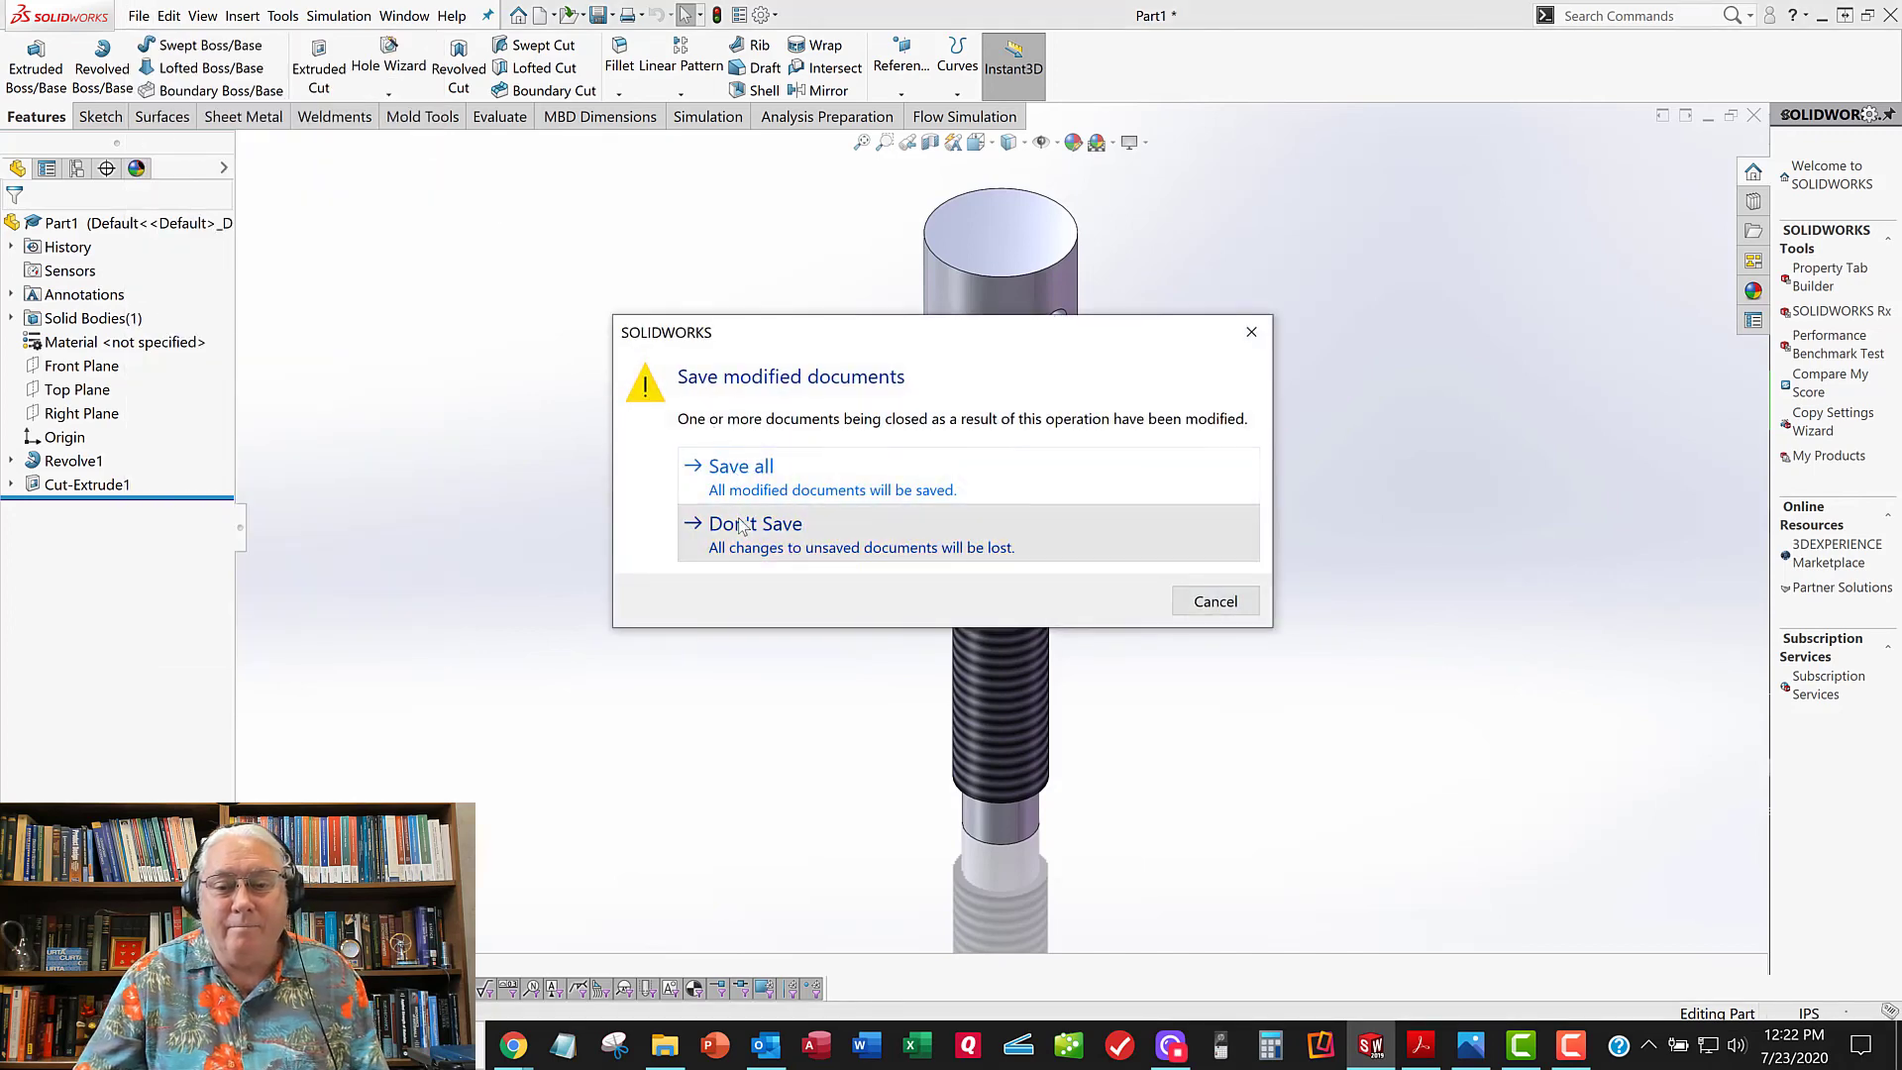
left_click(741, 526)
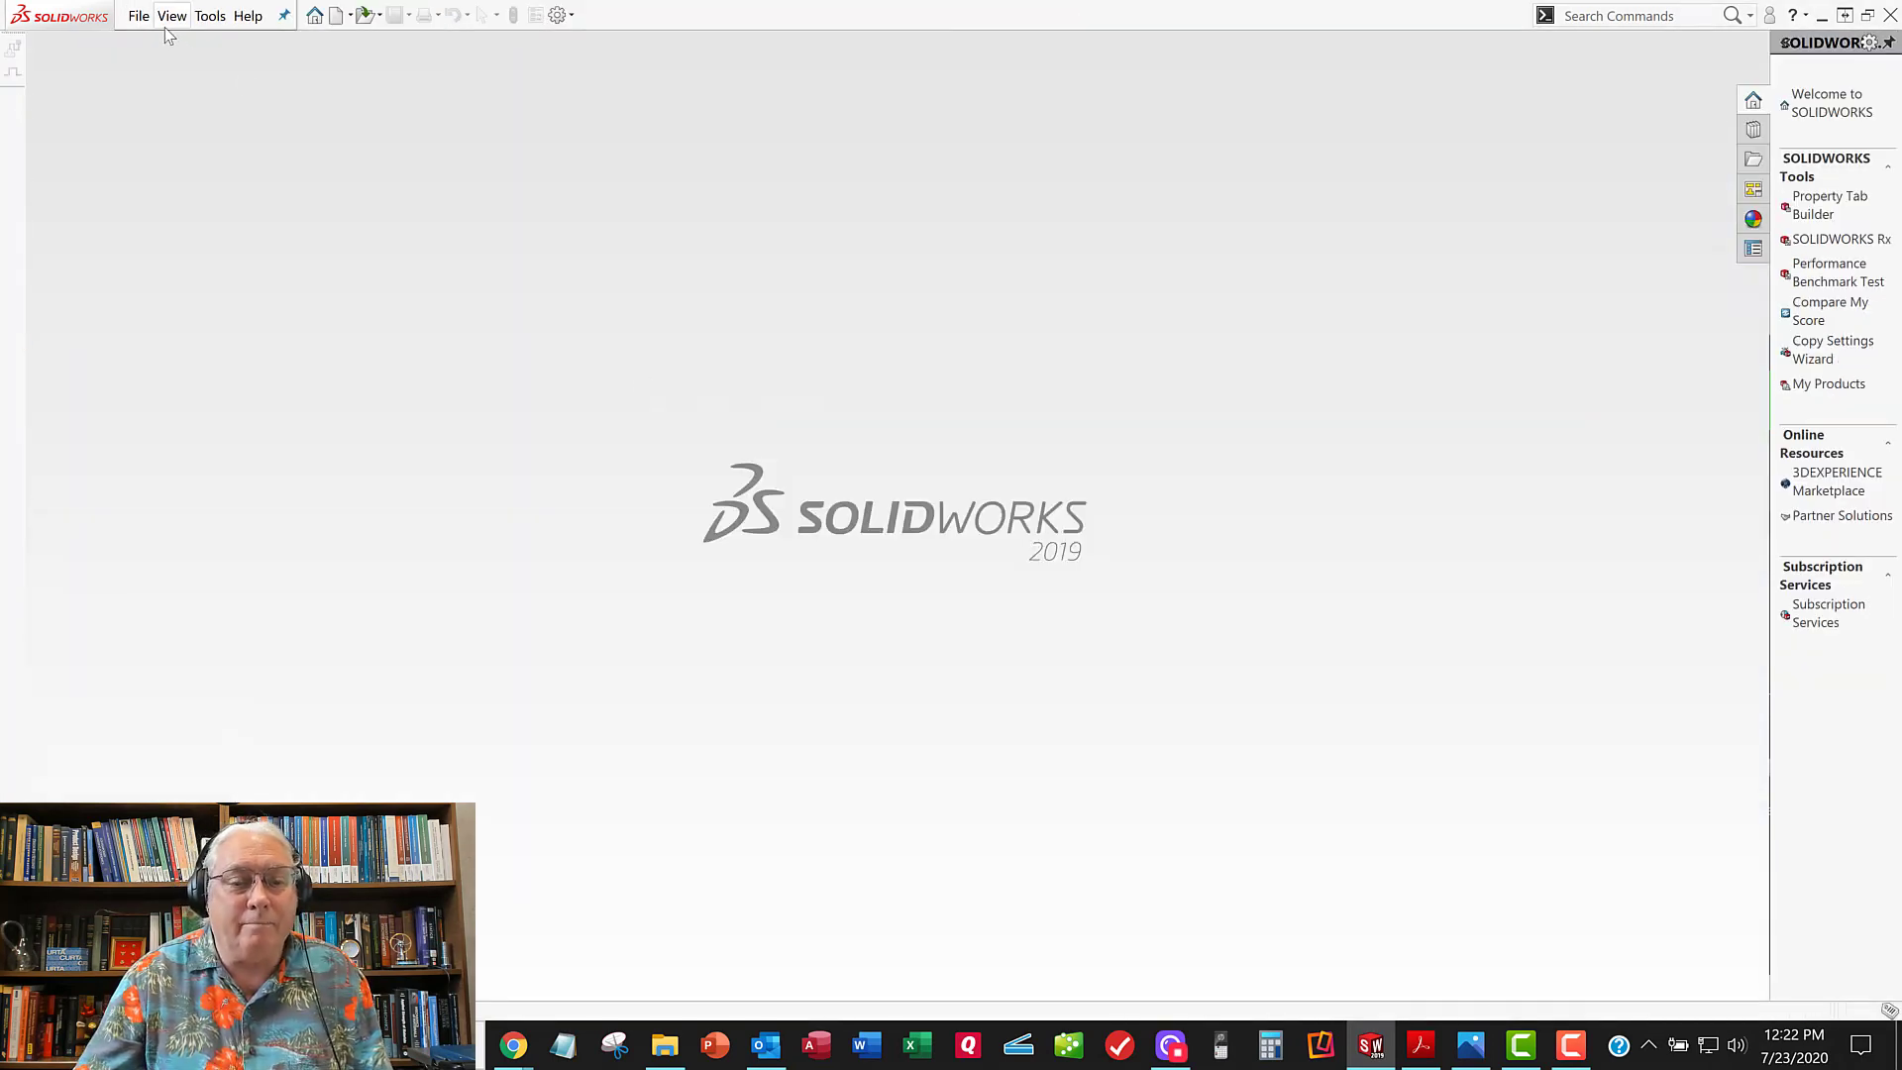